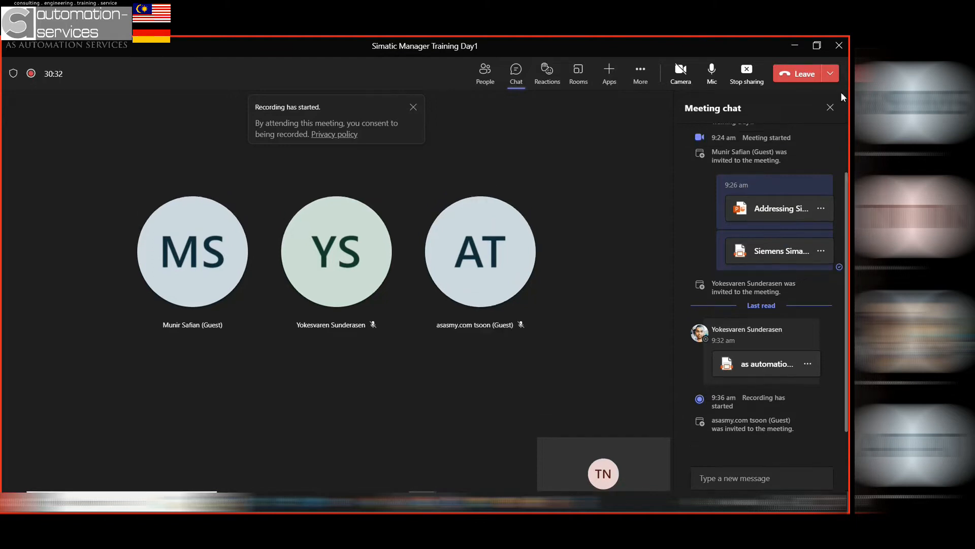
Clear the meeting window out of the way and launch SIMATIC Manager from the desktop
left_click(801, 43)
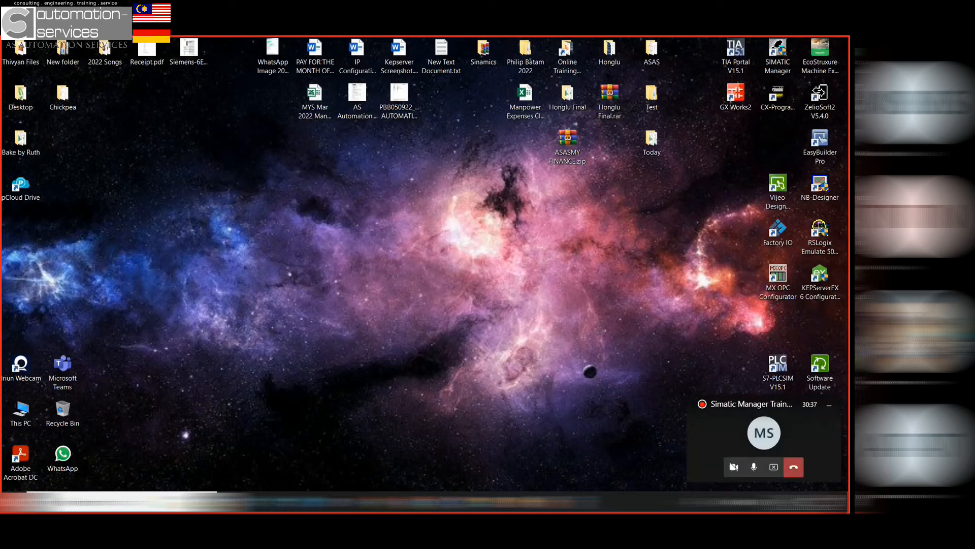
double_click(773, 51)
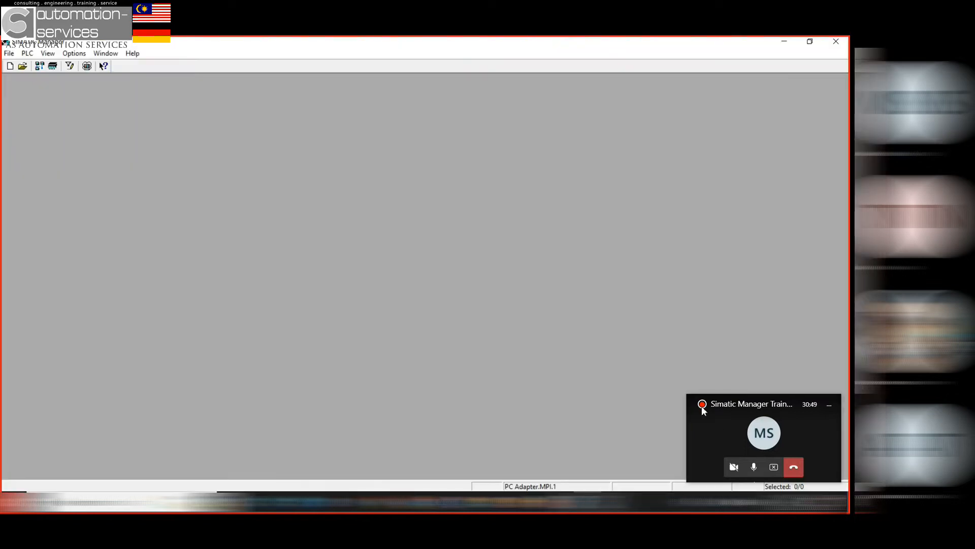
left_click(829, 405)
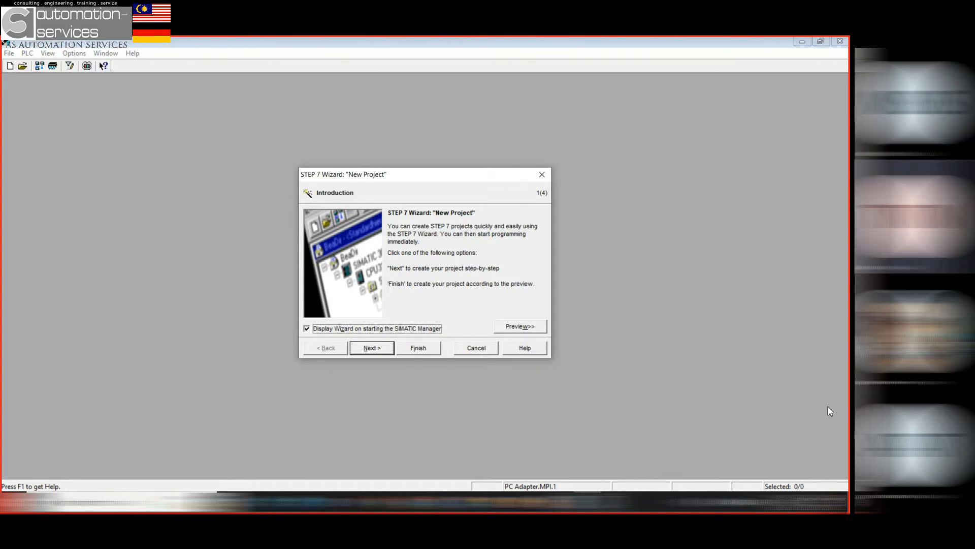
Dismiss the STEP 7 New Project wizard and close the previously opened project window
left_click(542, 174)
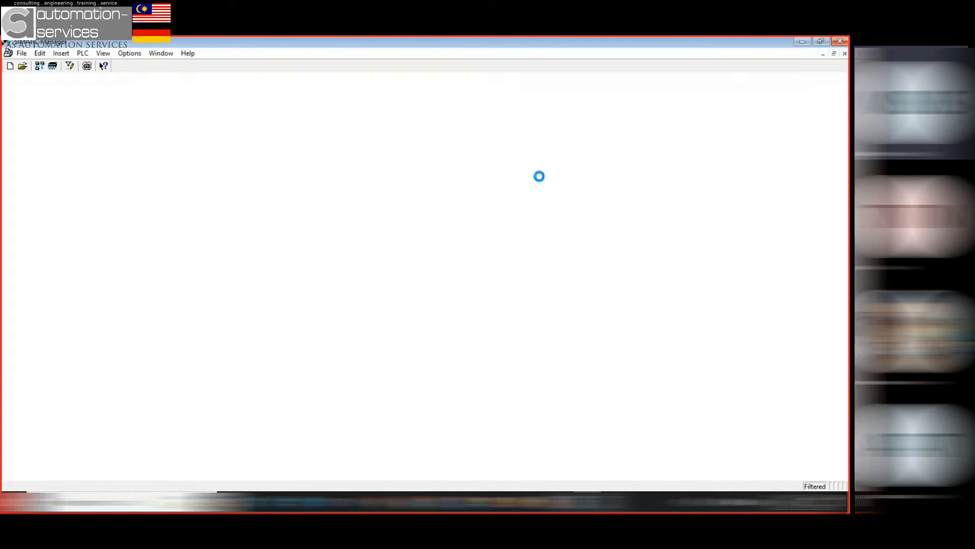
left_click(845, 53)
right_click(512, 123)
left_click(391, 132)
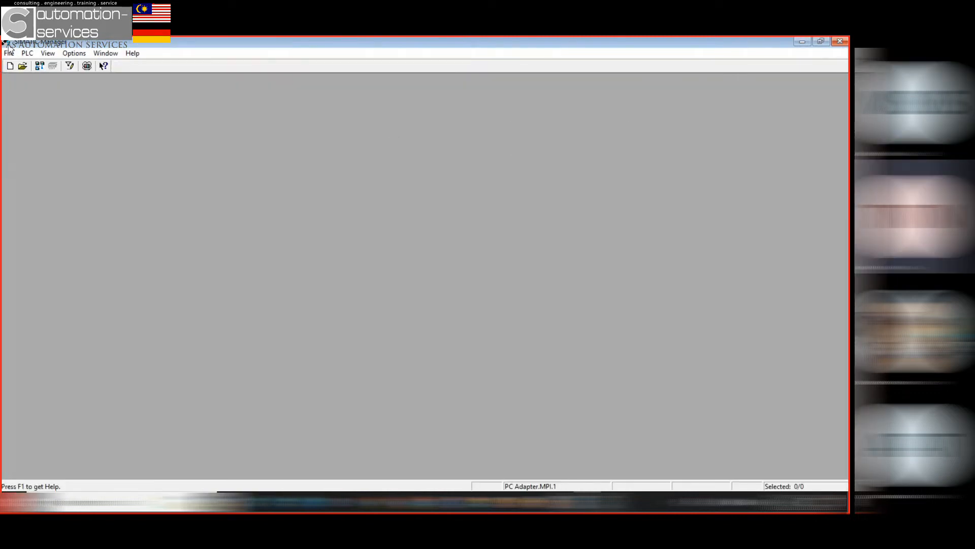
Start a new user project of type Project and name it Upload_Day1
left_click(9, 53)
left_click(15, 71)
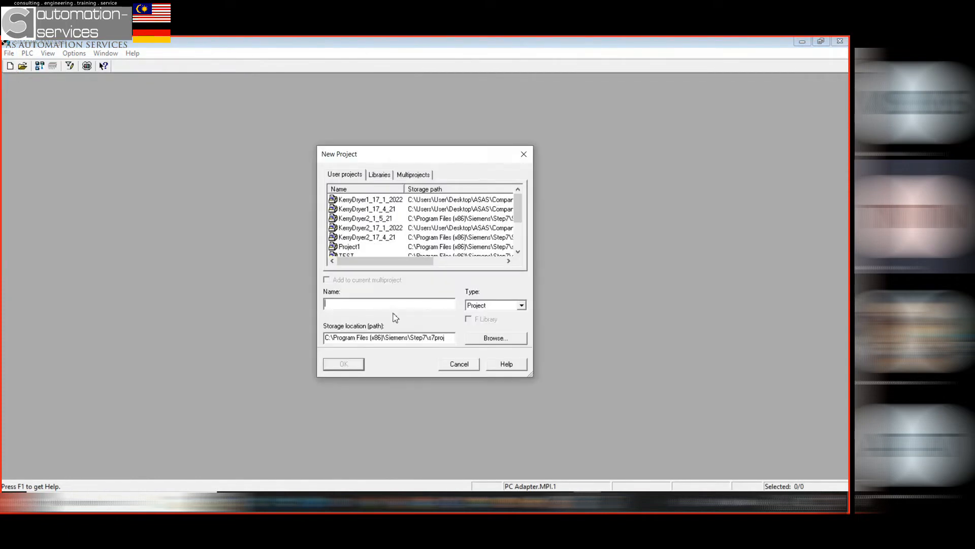
type("Upload_Day1")
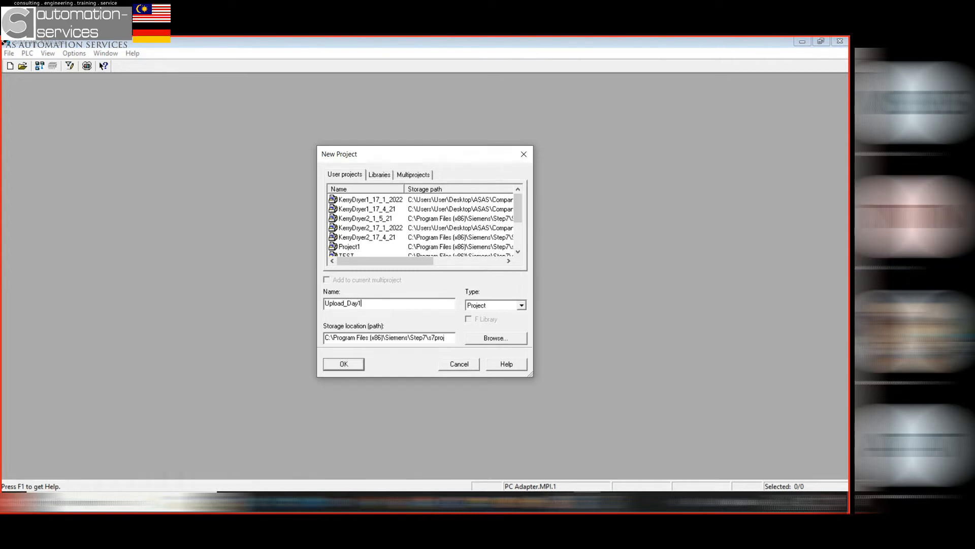
Store the new project in the trainee's folder under D:\AS Automation Services\Online Training, create it and maximize its window
left_click(479, 338)
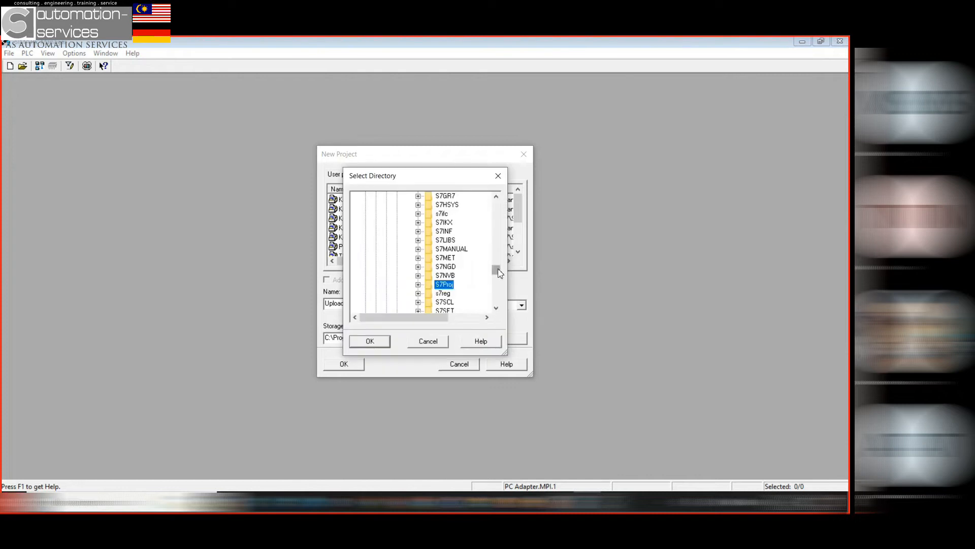
left_click_drag(496, 269, 498, 309)
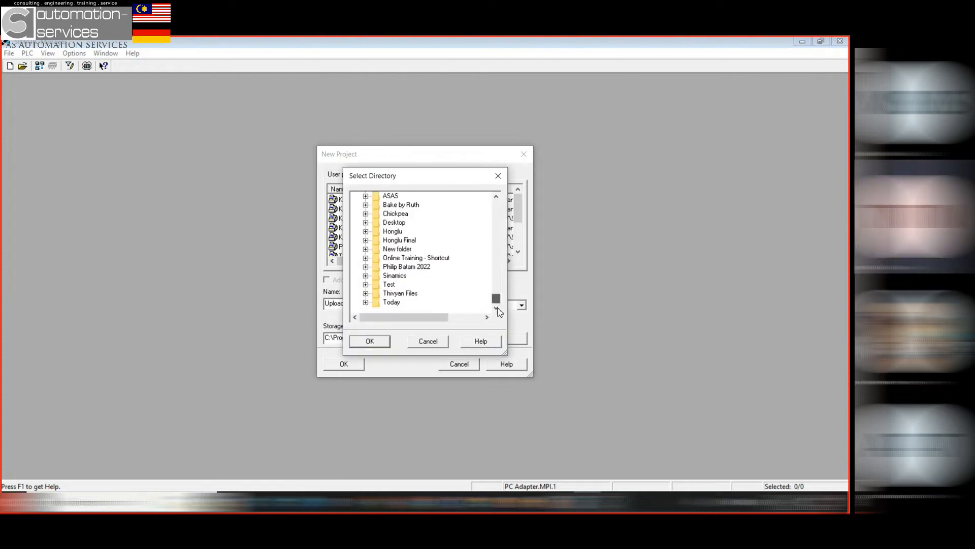
left_click(366, 258)
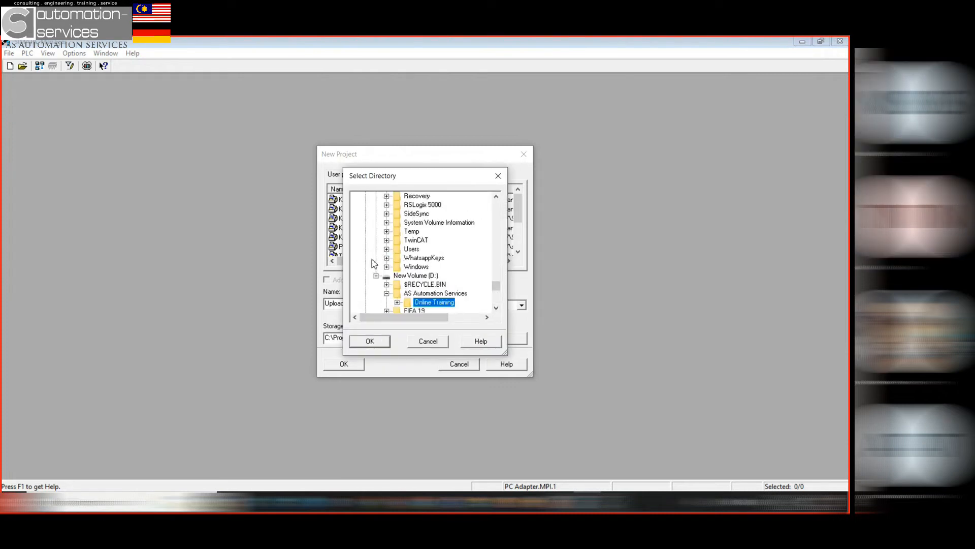
scroll(435, 270, "down", 1)
left_click(398, 258)
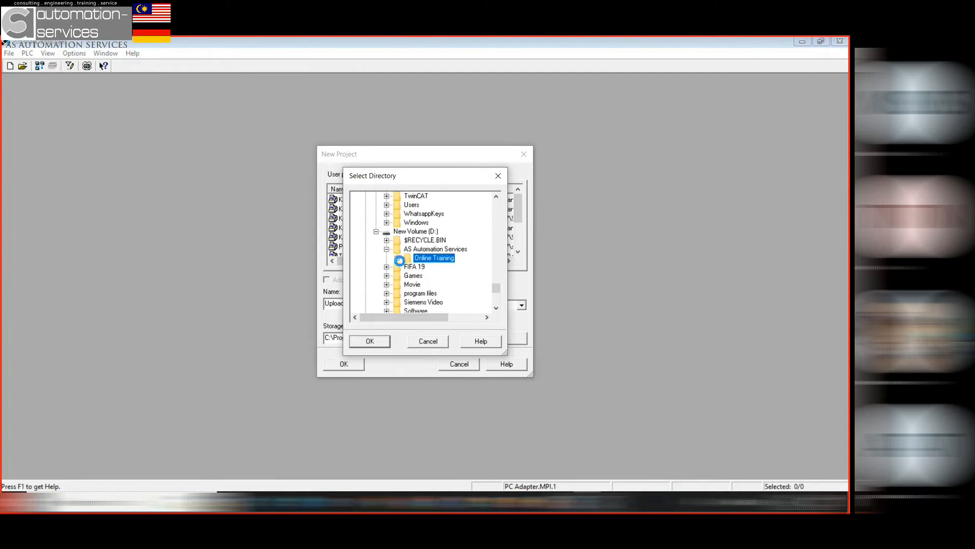
scroll(437, 270, "down", 1)
scroll(437, 273, "down", 2)
left_click(437, 276)
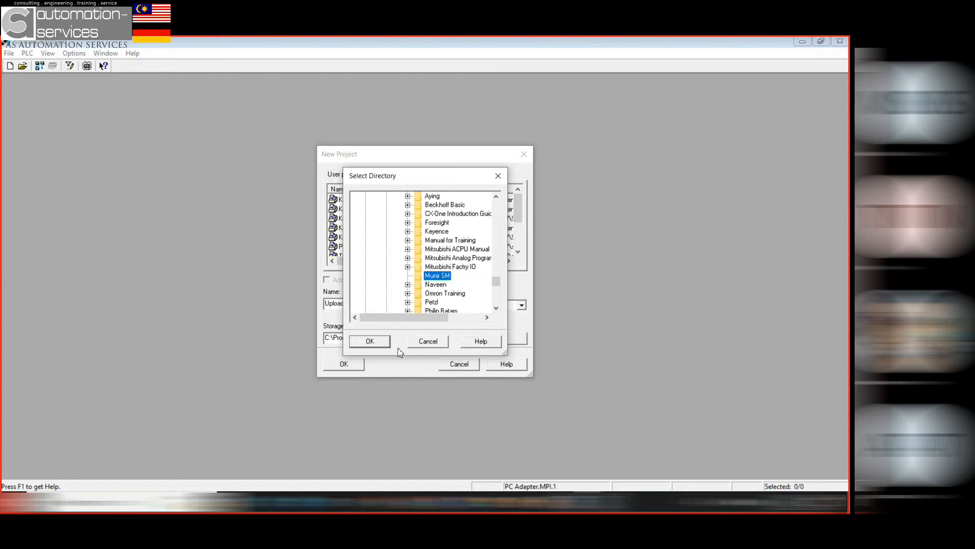
left_click(382, 342)
left_click(349, 365)
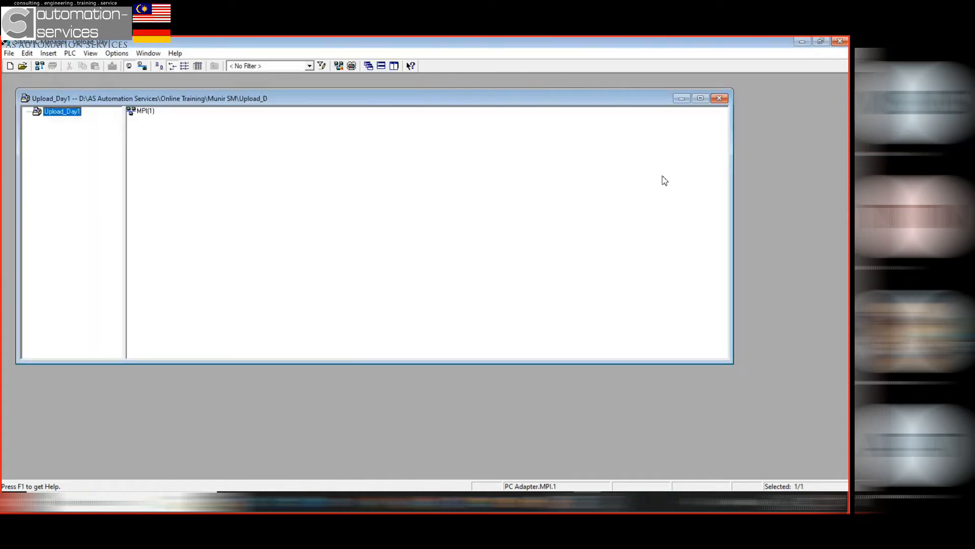
left_click(700, 98)
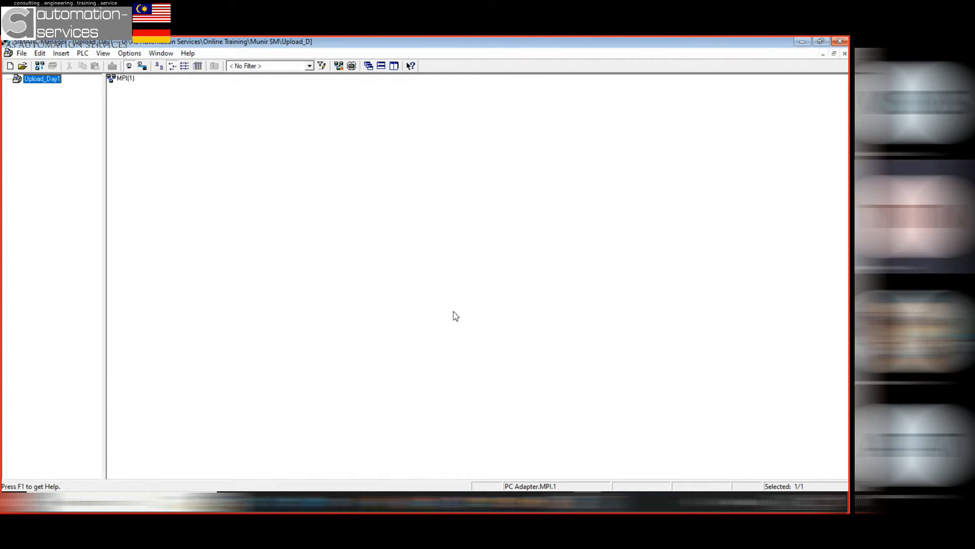
In the PG/PC interface settings, choose PC Adapter.Auto.1 and run network detection from its properties
mouse_move(532, 502)
left_click(130, 53)
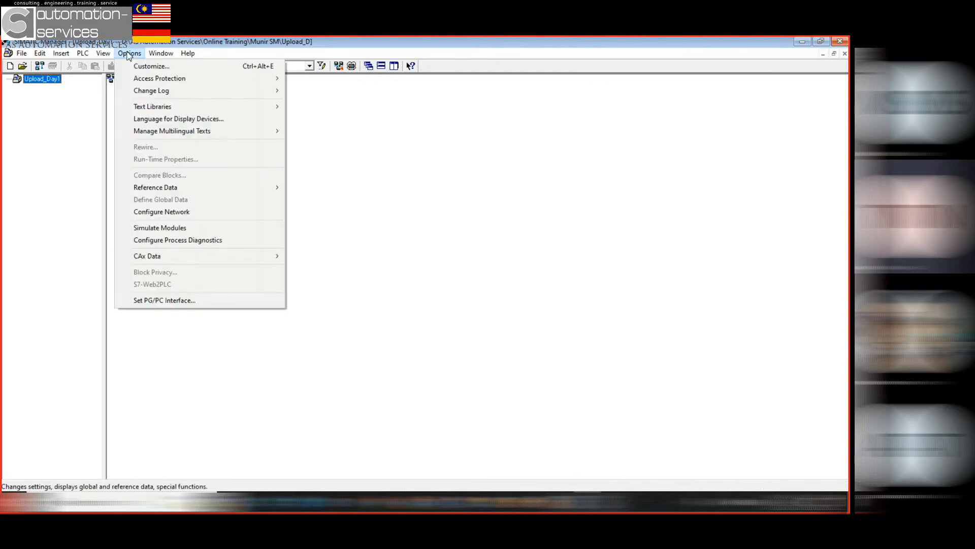
left_click(233, 303)
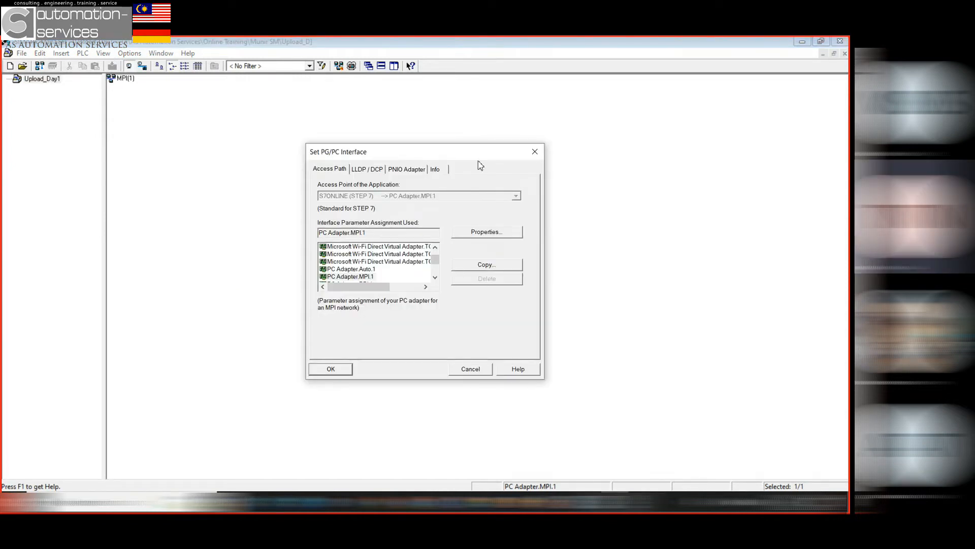
left_click(352, 269)
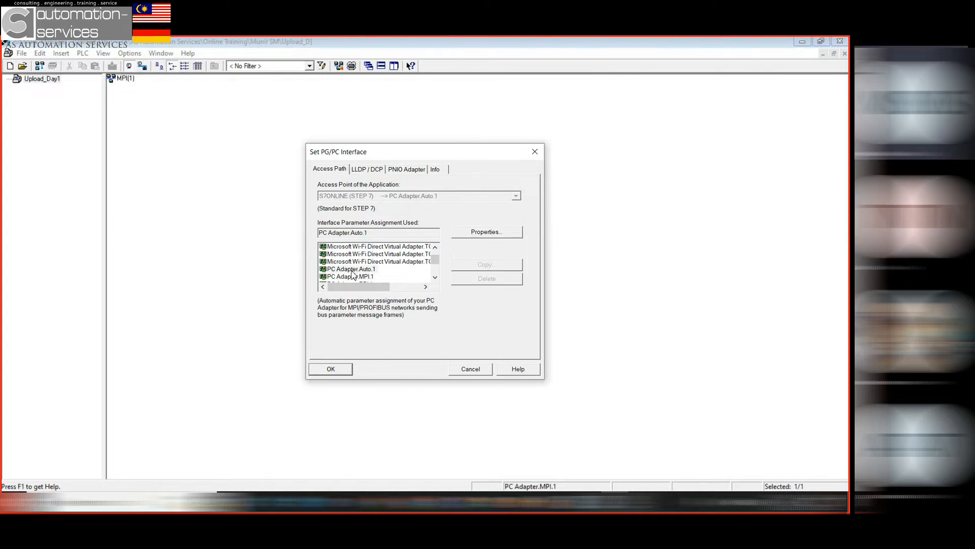
left_click(474, 235)
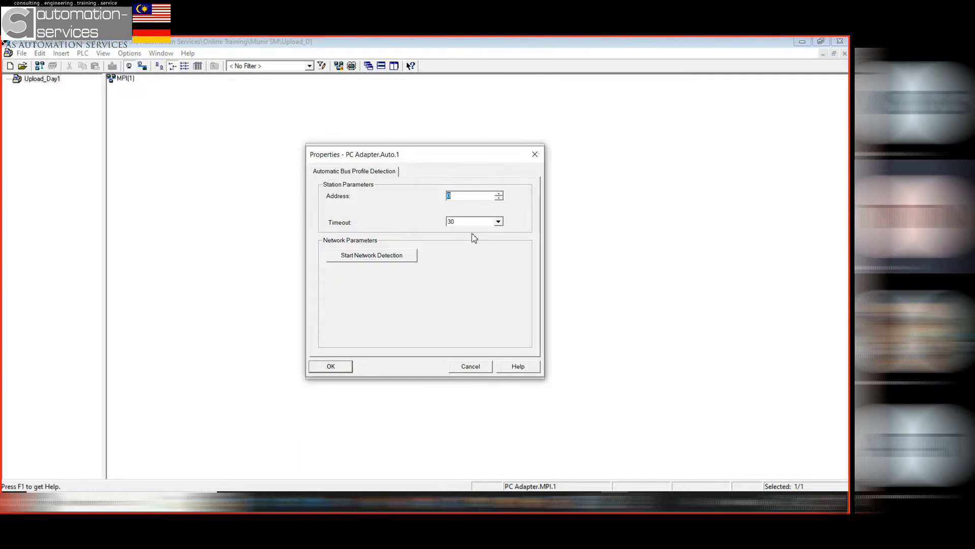
left_click(380, 257)
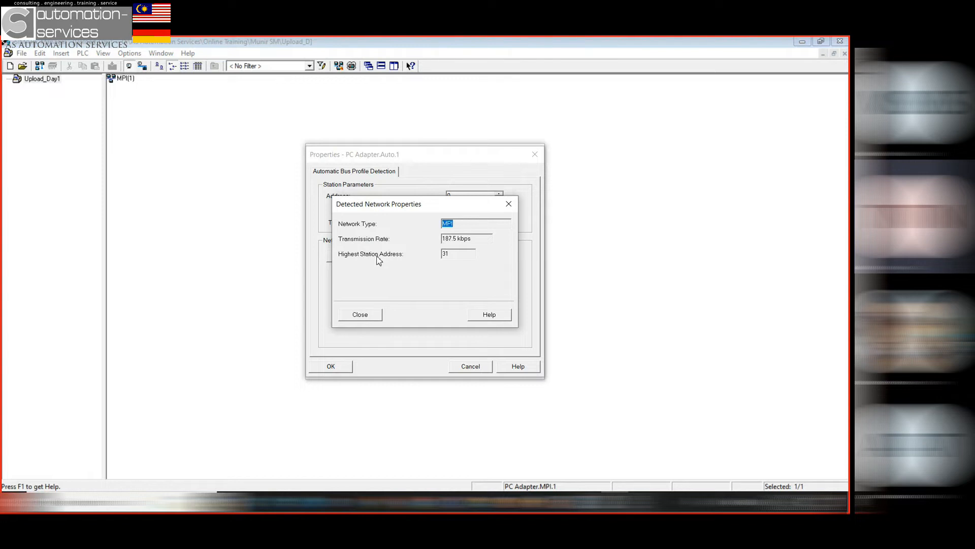
Switch to the Addressing Siemens.pptx presentation in PowerPoint and examine the CPU315-2 PN/DP communication ports on slide 6
left_click(524, 490)
scroll(257, 332, "up", 4)
scroll(257, 331, "up", 5)
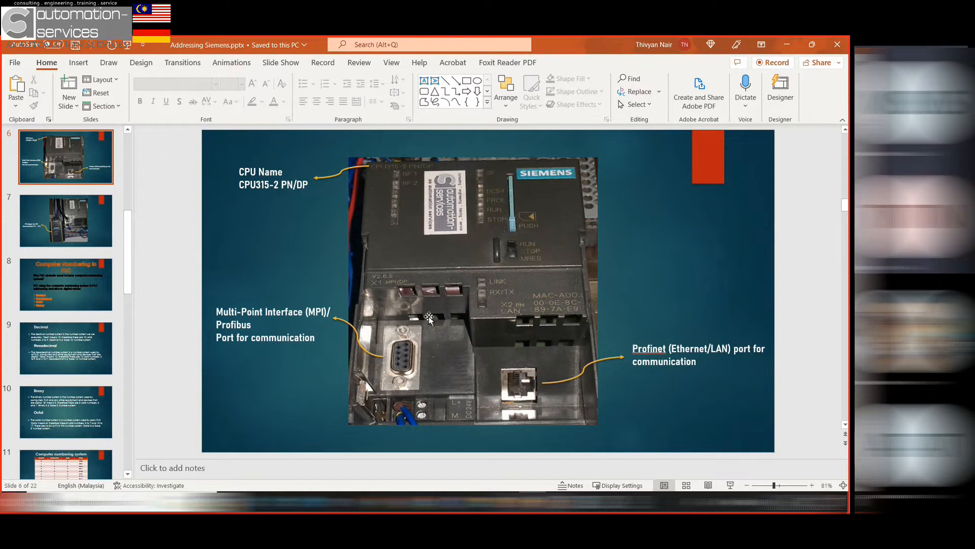
Back in SIMATIC Manager, close the detection results and apply PC Adapter.Auto.1 as the S7ONLINE (STEP 7) access path
left_click(588, 502)
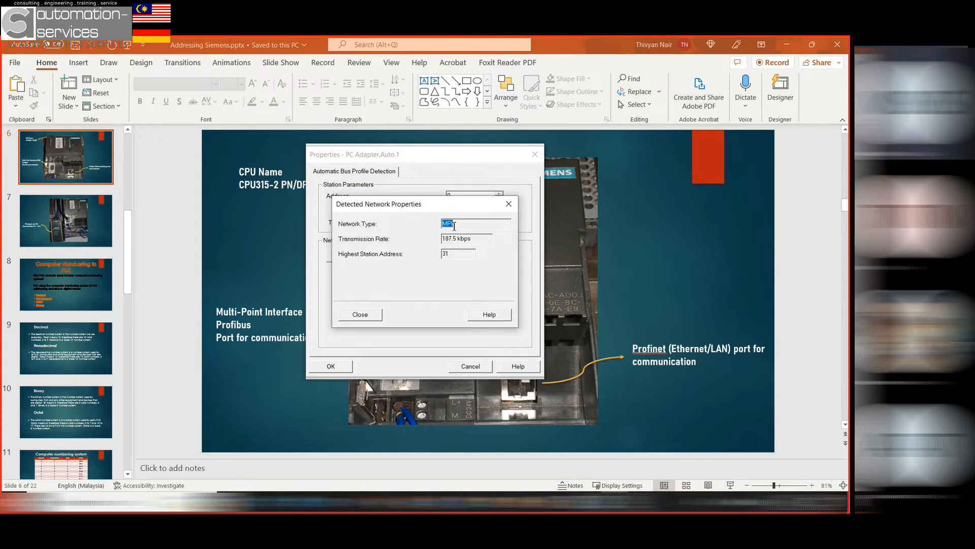
left_click(508, 204)
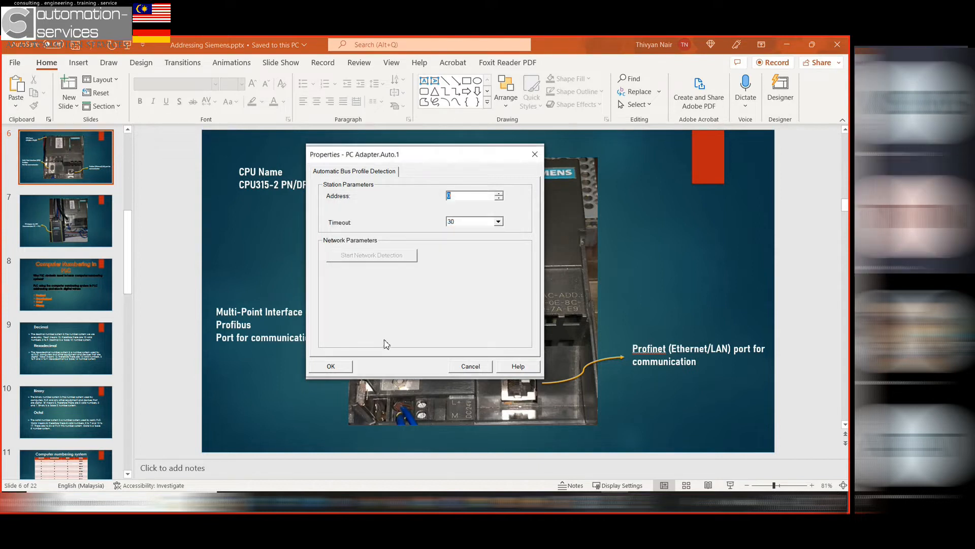
left_click(339, 367)
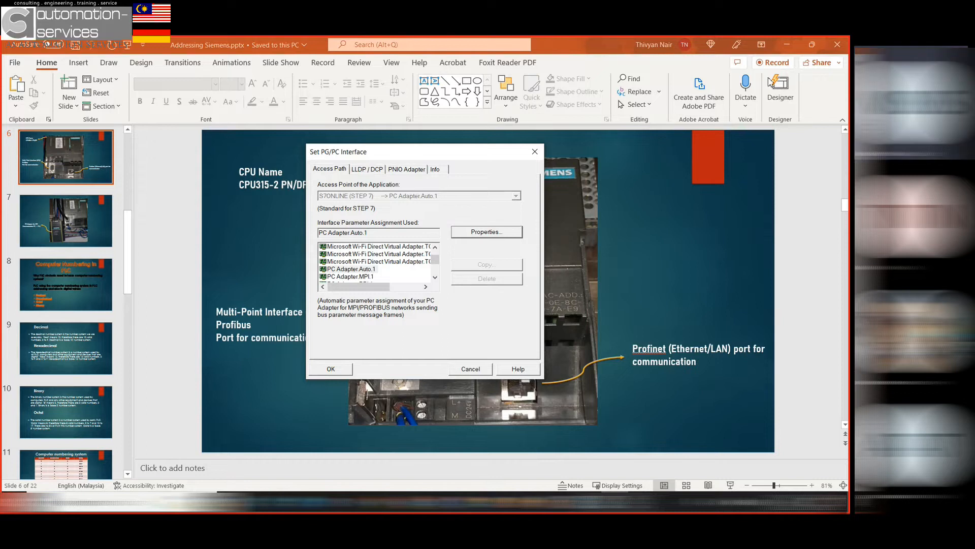
left_click(787, 45)
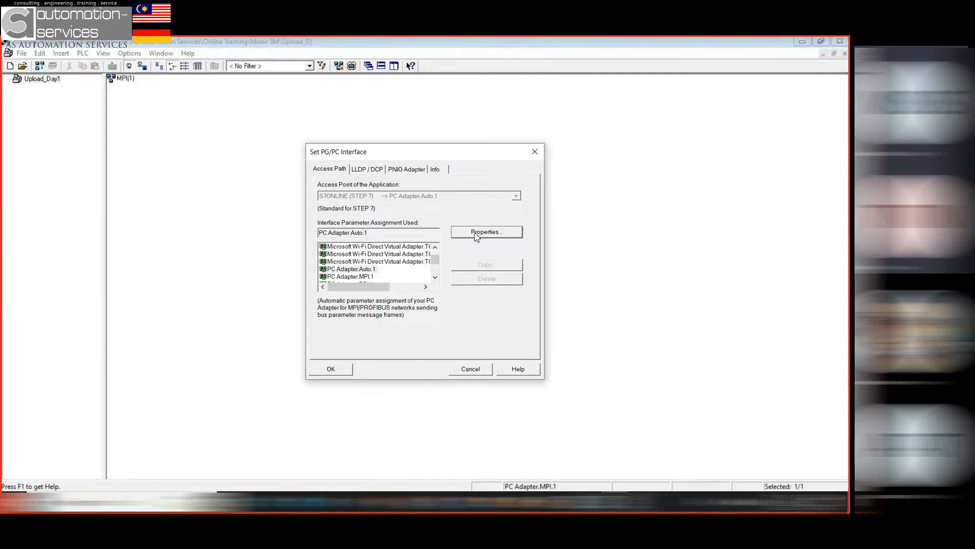
left_click(351, 277)
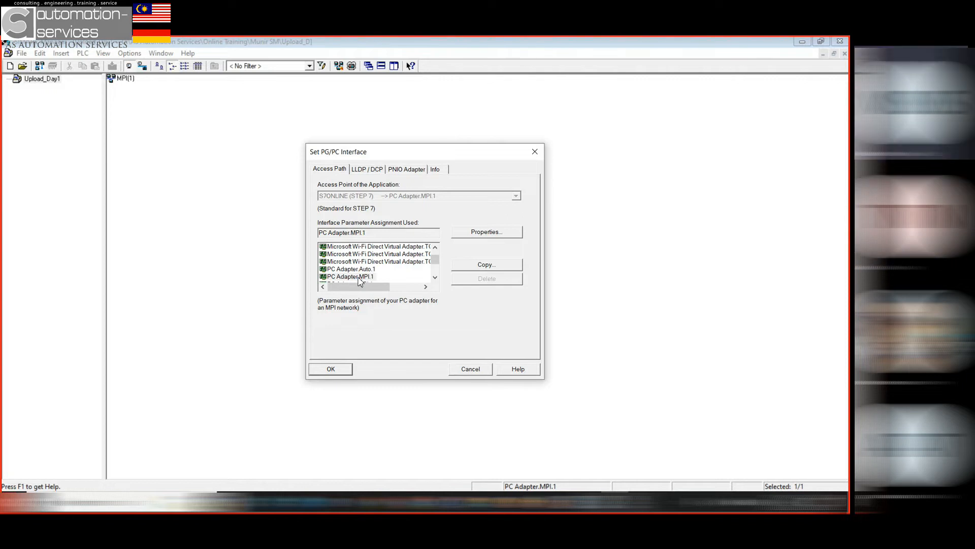
left_click(364, 270)
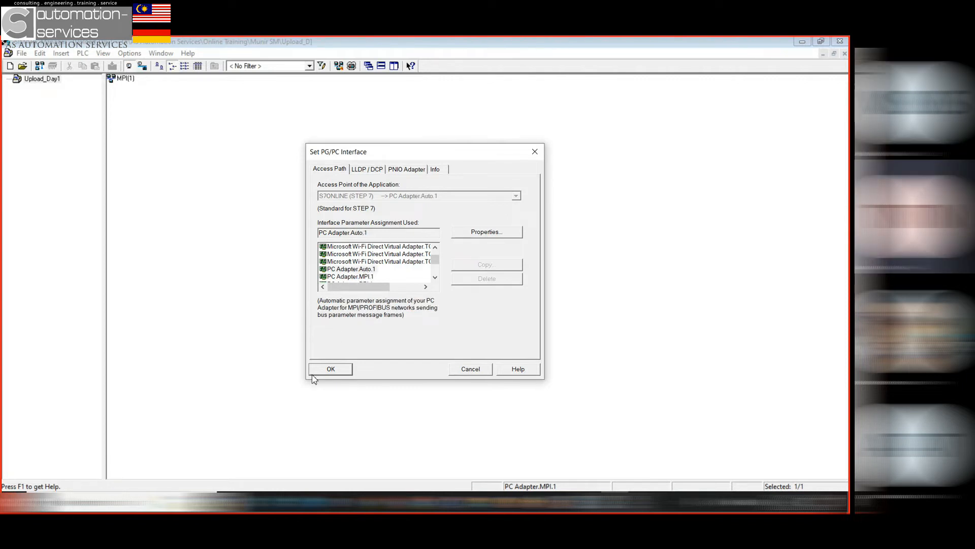
left_click(329, 371)
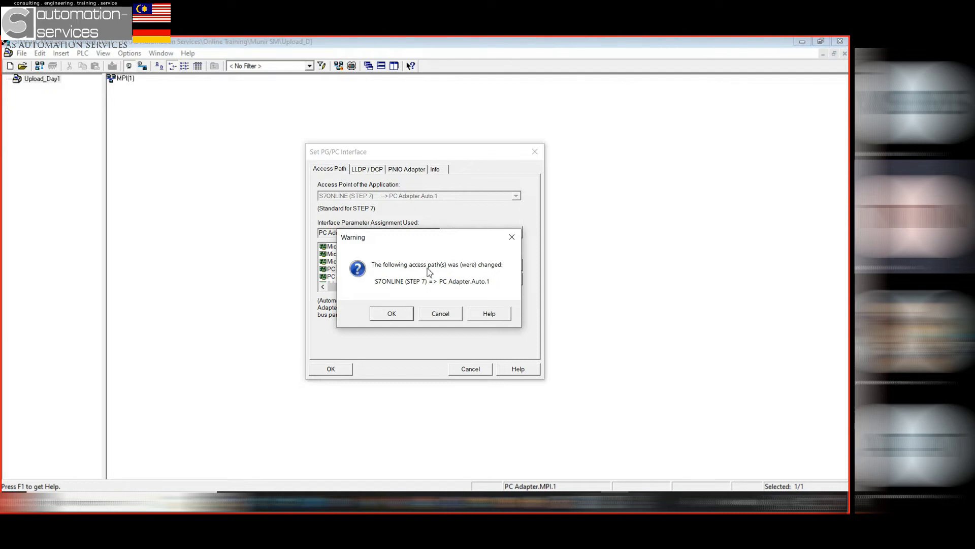
left_click(396, 315)
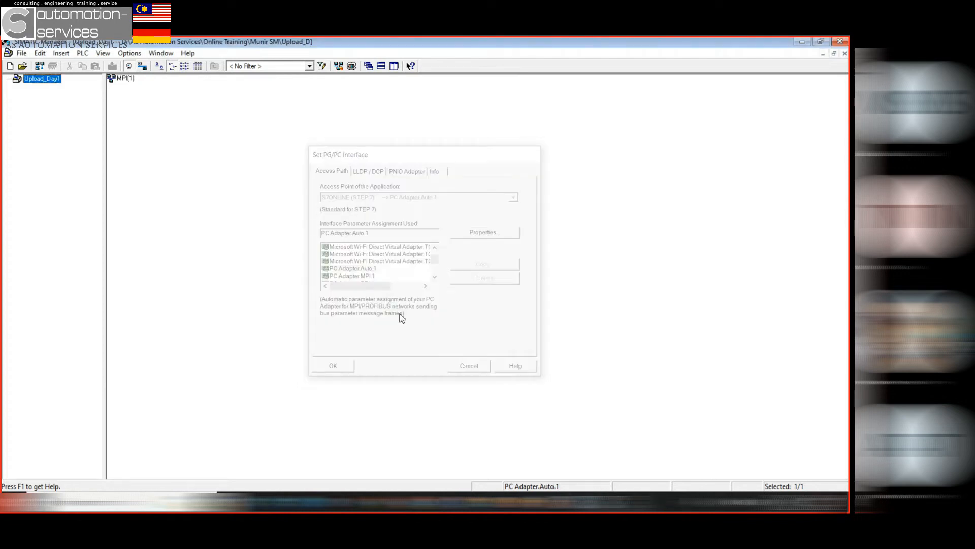
left_click(199, 144)
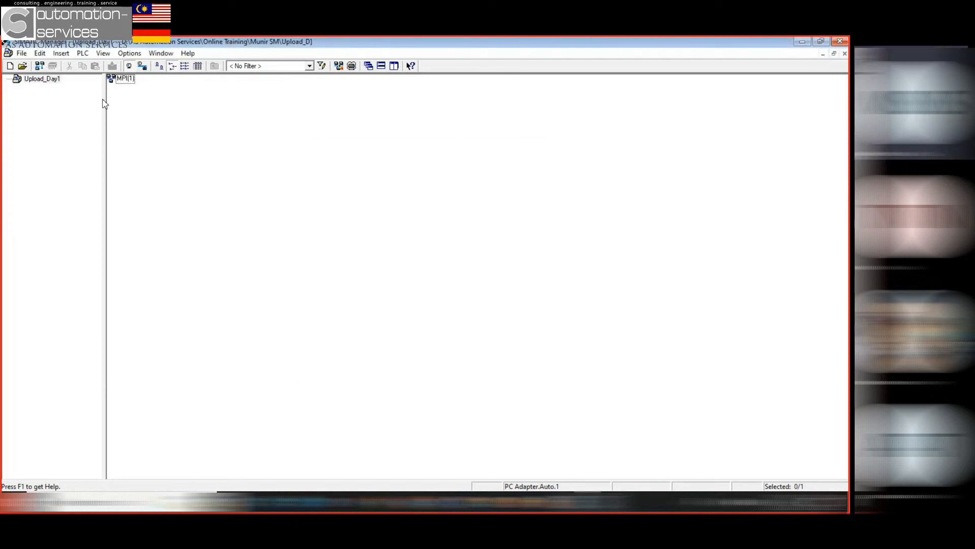
Upload the station to the PG from the accessible CPU 315-2 node at MPI address 2
left_click(83, 53)
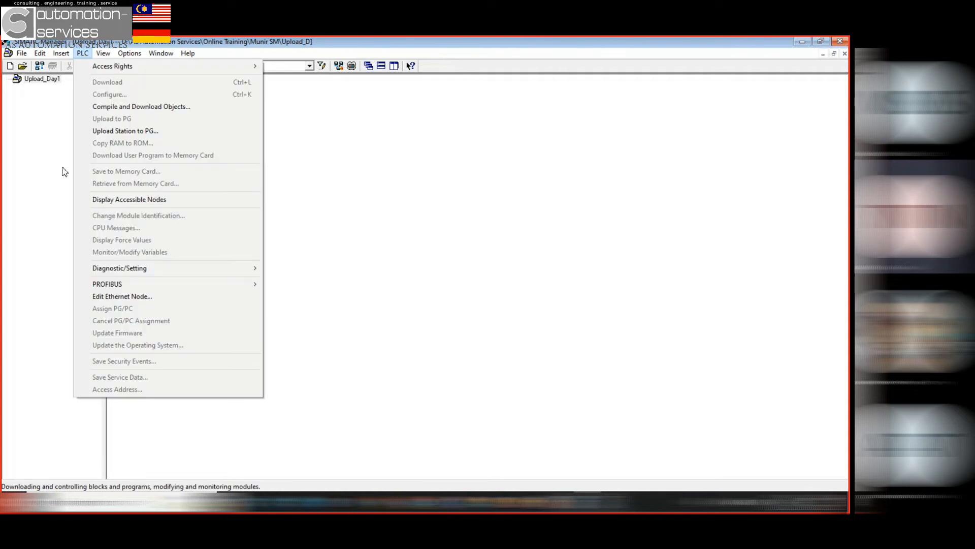
left_click(160, 133)
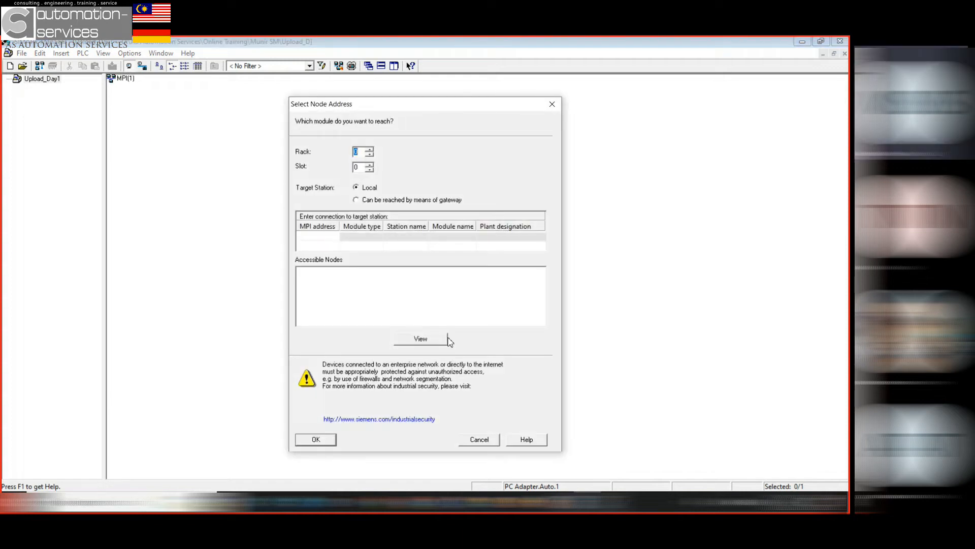
left_click(448, 338)
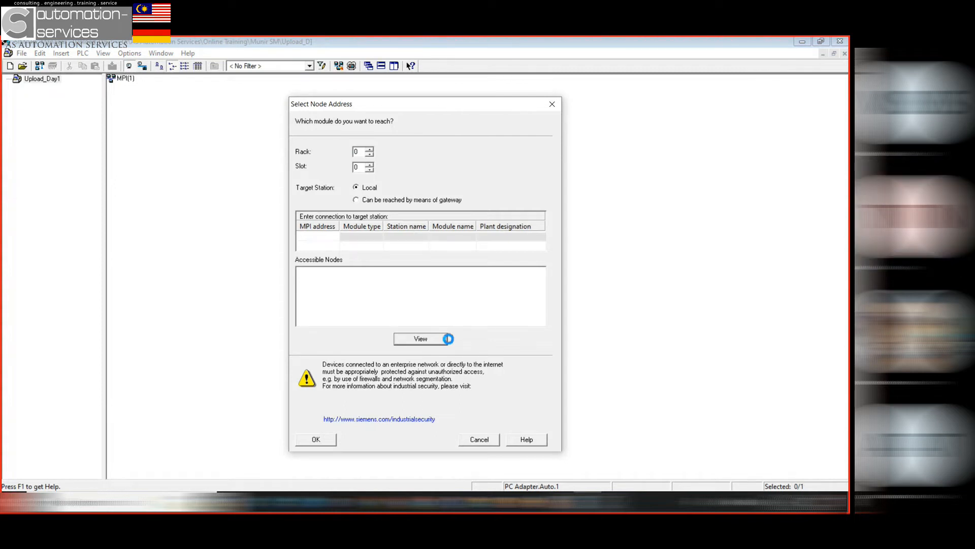
left_click(447, 339)
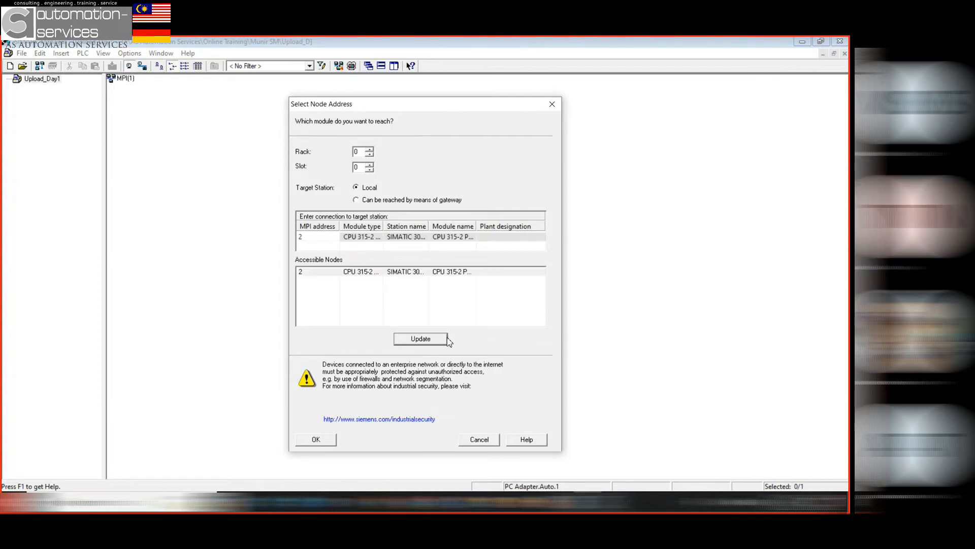
left_click(365, 274)
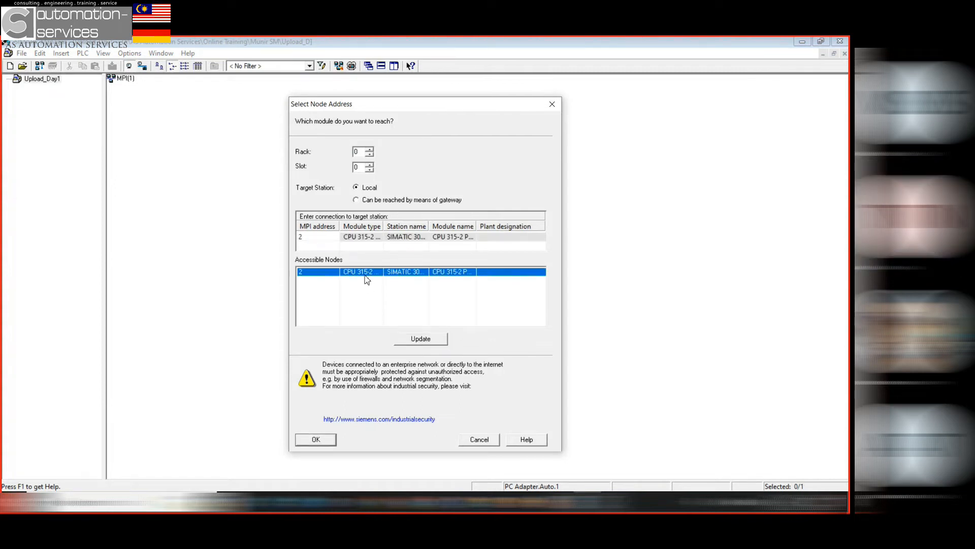
left_click(333, 440)
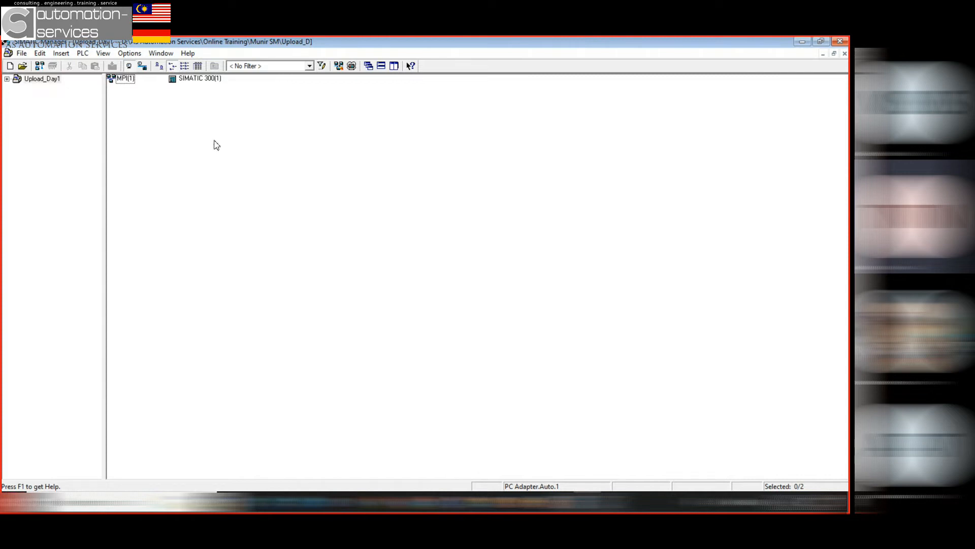
Expand the Upload_Day1 project tree down to S7 Program(1) and show the contents of its Blocks folder
left_click(7, 79)
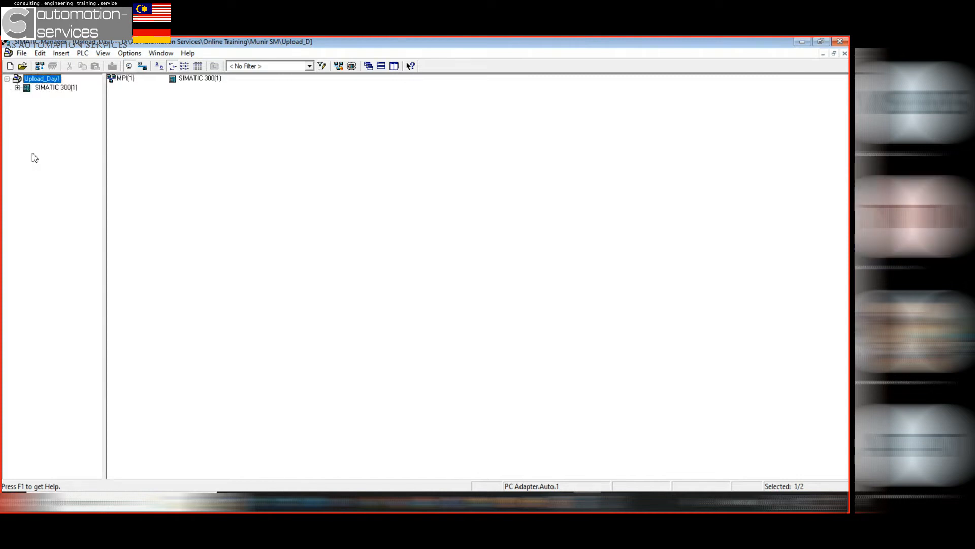
left_click(17, 87)
left_click(28, 96)
left_click(39, 107)
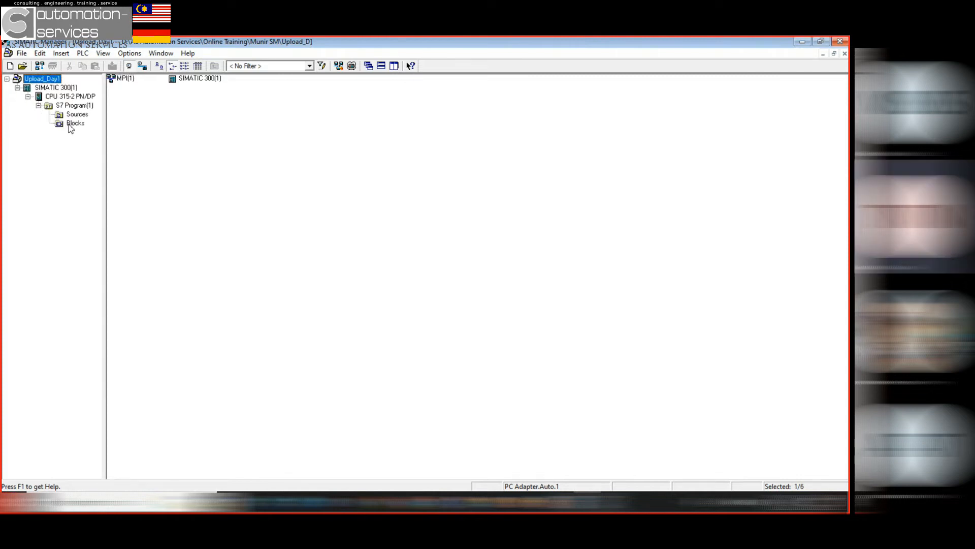
left_click(73, 124)
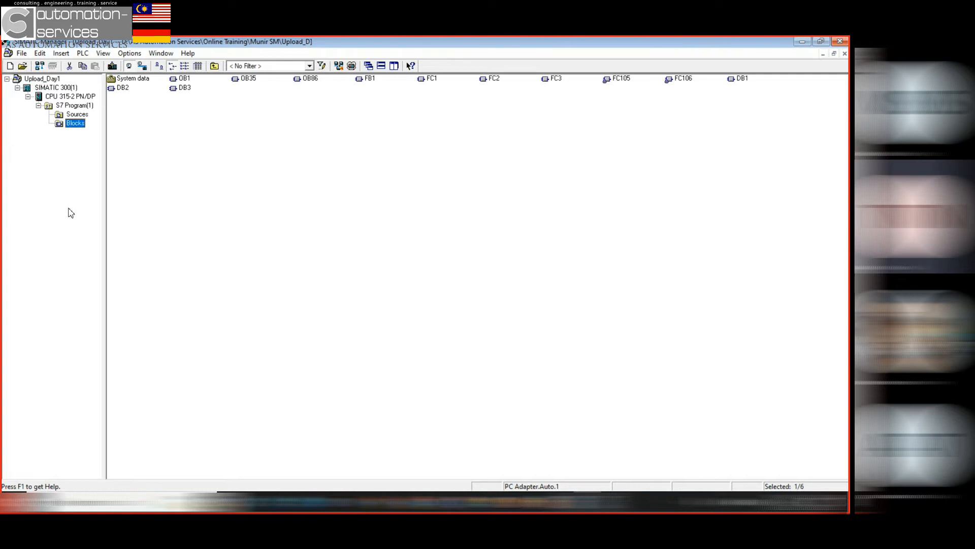
Open the hardware configuration of the SIMATIC 300(1) station and enlarge the UR rack window to show more slots
left_click(43, 89)
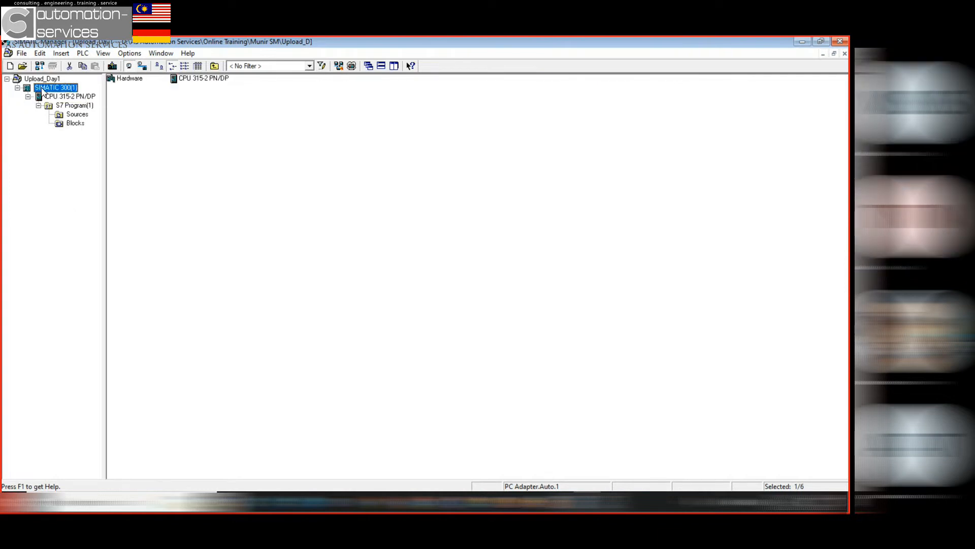
double_click(129, 80)
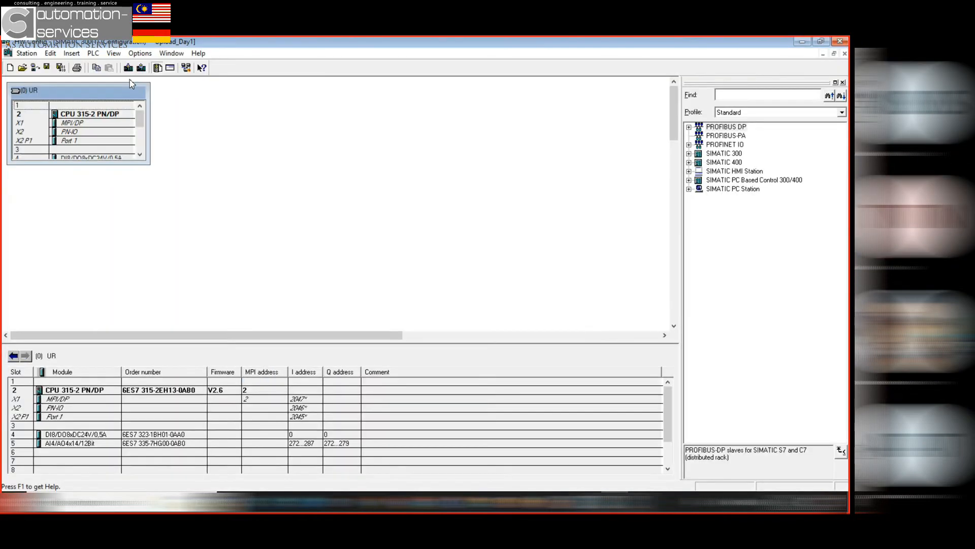
left_click_drag(151, 165, 169, 211)
left_click(135, 185)
Examine the CPU 315-2 PN/DP and the digital and analog I/O modules in slots 4 and 5, and close the hardware configuration
left_click(128, 115)
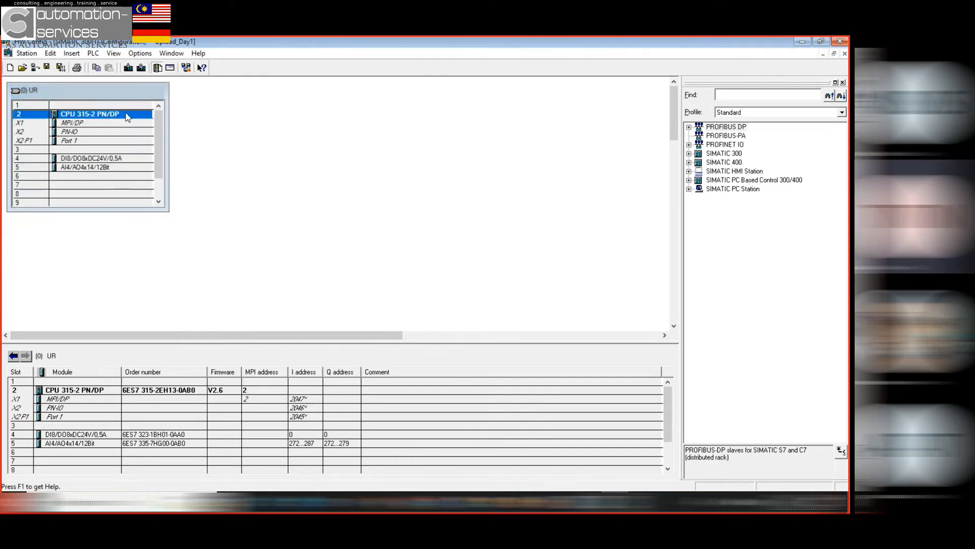
left_click(126, 159)
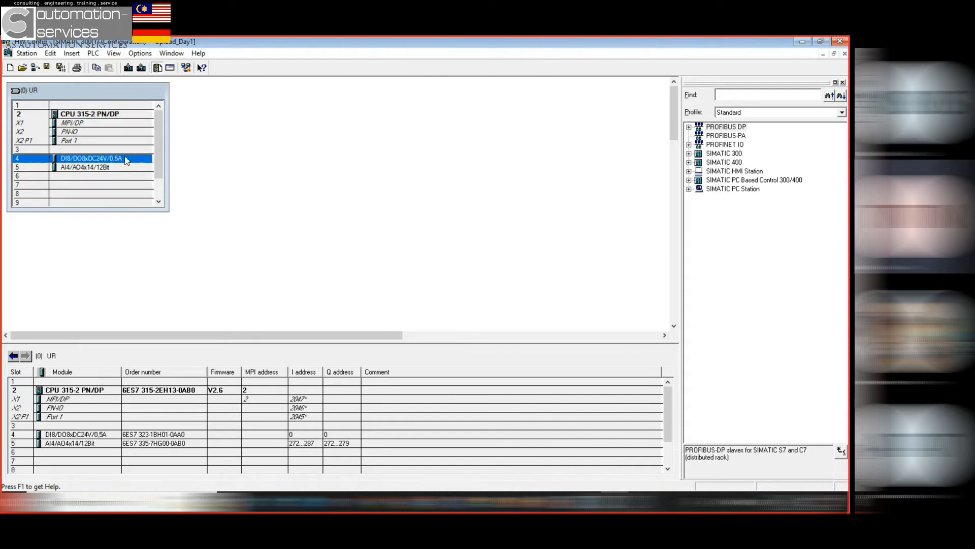
left_click(126, 168)
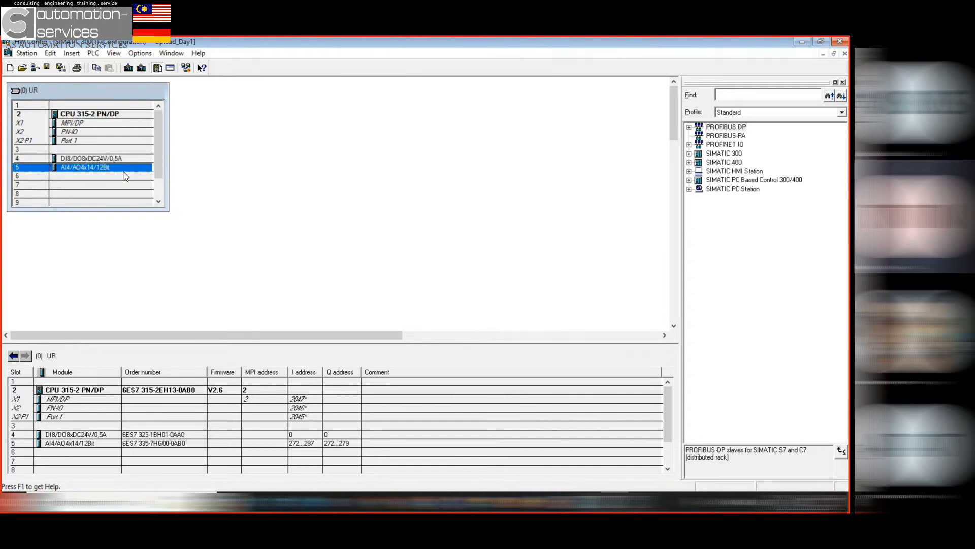
left_click(133, 227)
left_click_drag(167, 212, 183, 223)
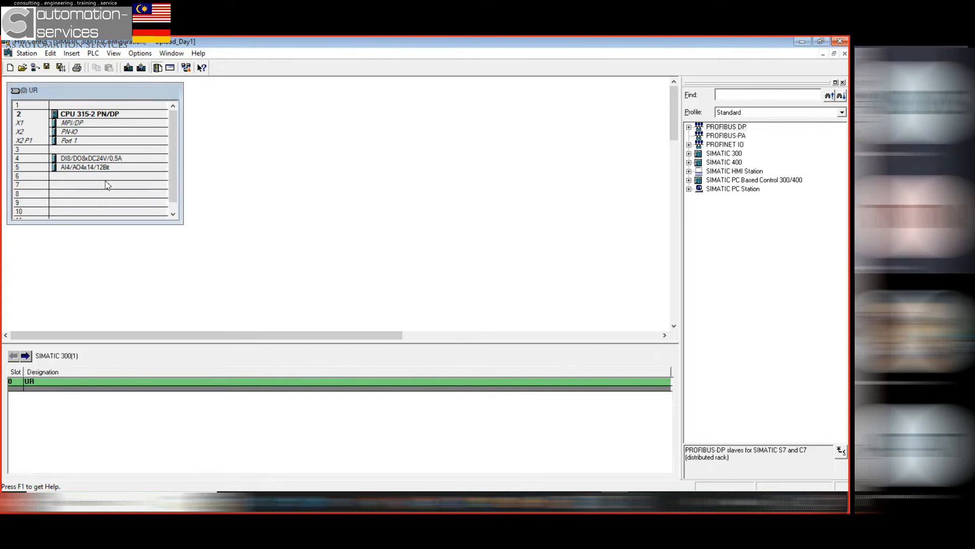
left_click(114, 176)
left_click(107, 114)
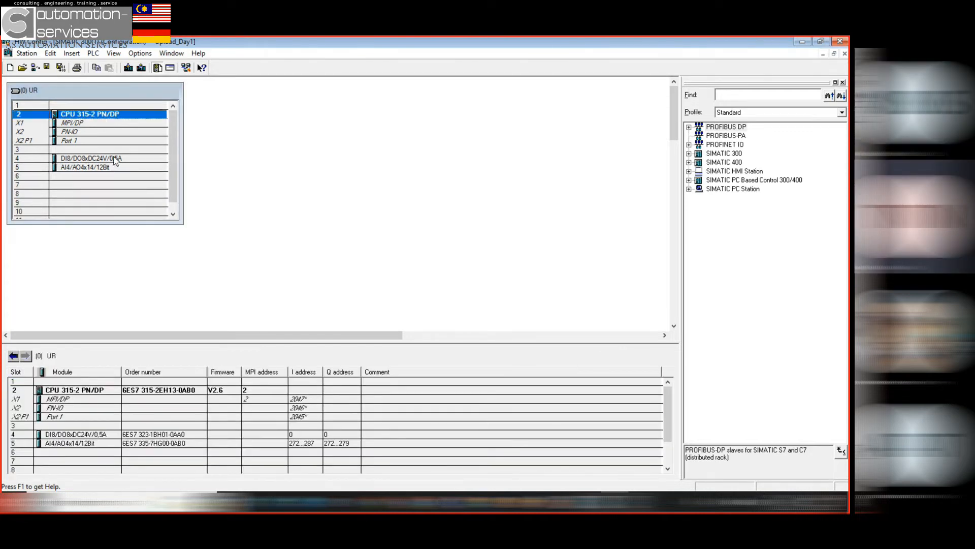
left_click(115, 167)
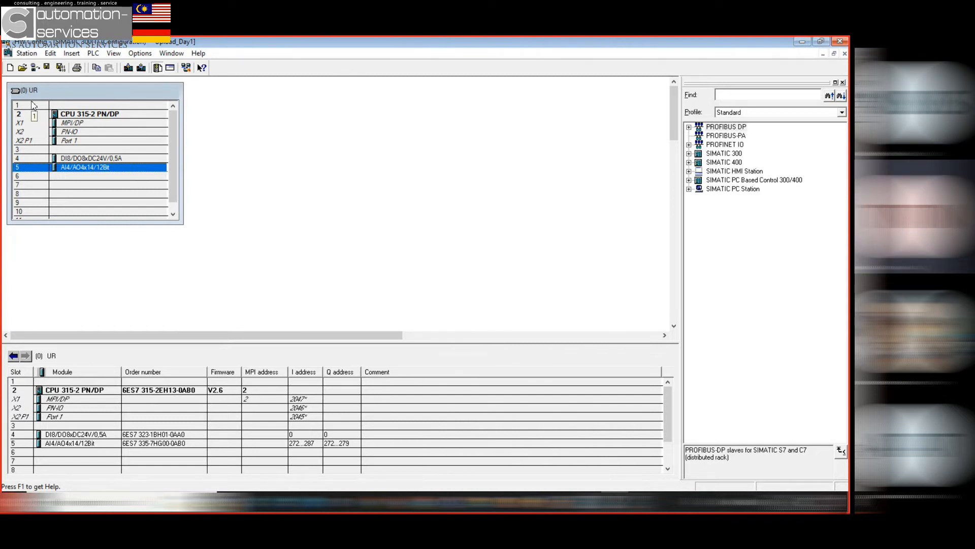
left_click(839, 43)
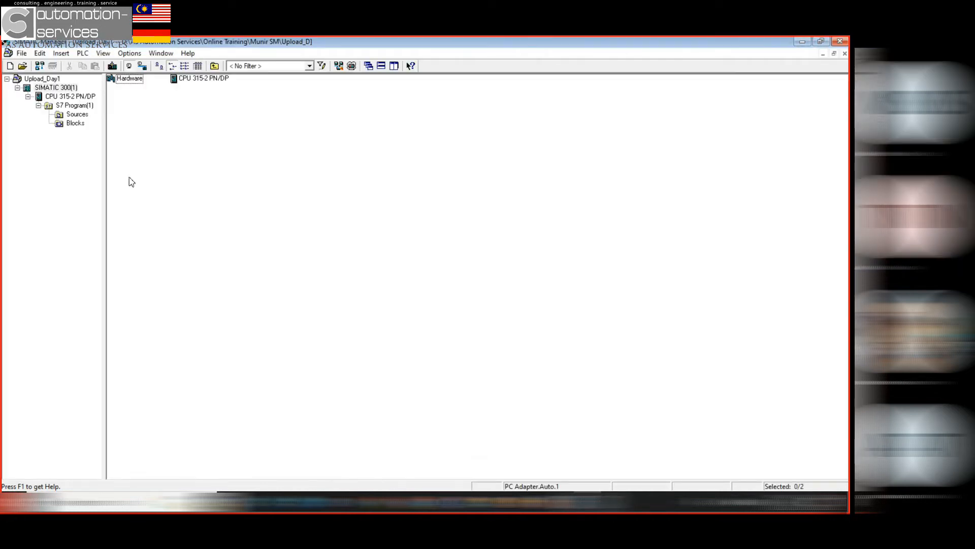
Browse the CPU 315-2 PN/DP and its S7 Program(1), and open the program's Symbols table
left_click(70, 96)
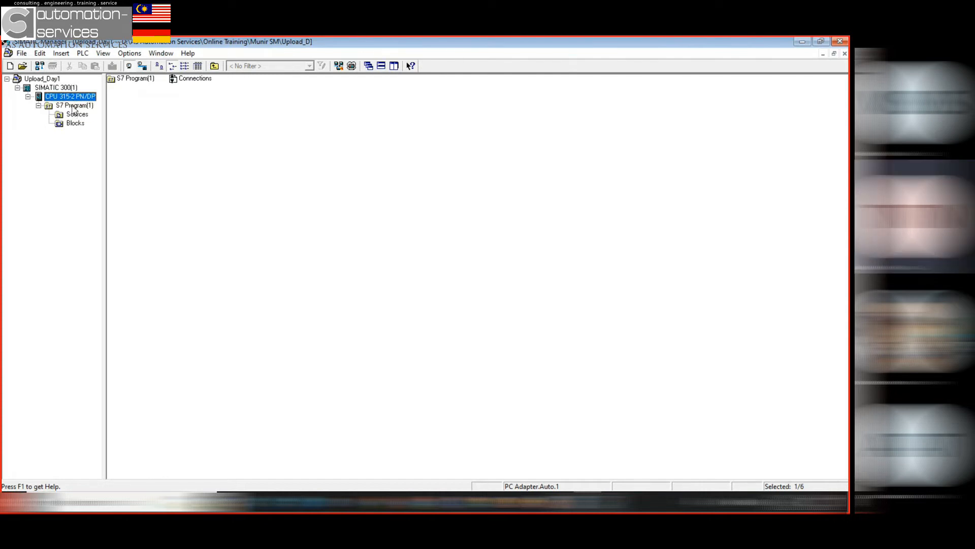
left_click(73, 106)
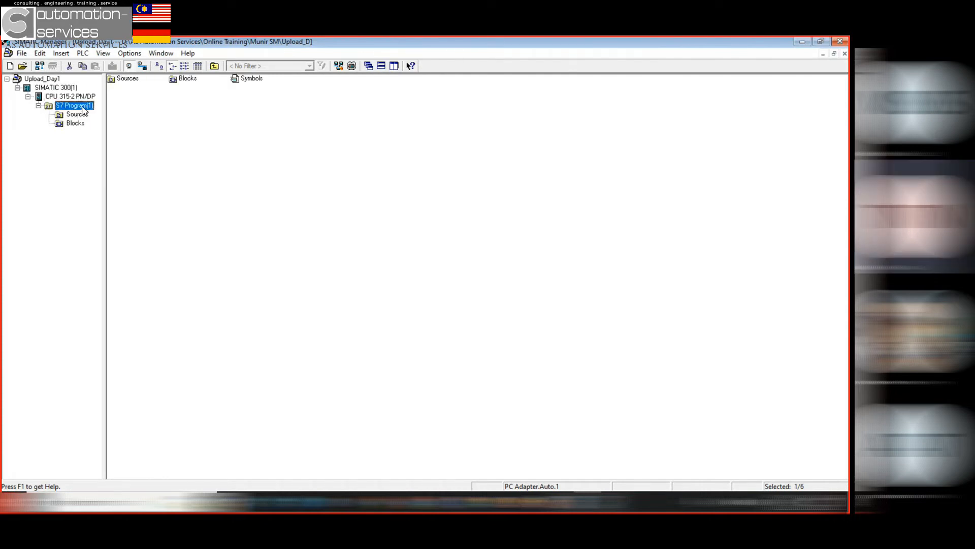
left_click(192, 160)
left_click(189, 82)
left_click(260, 81)
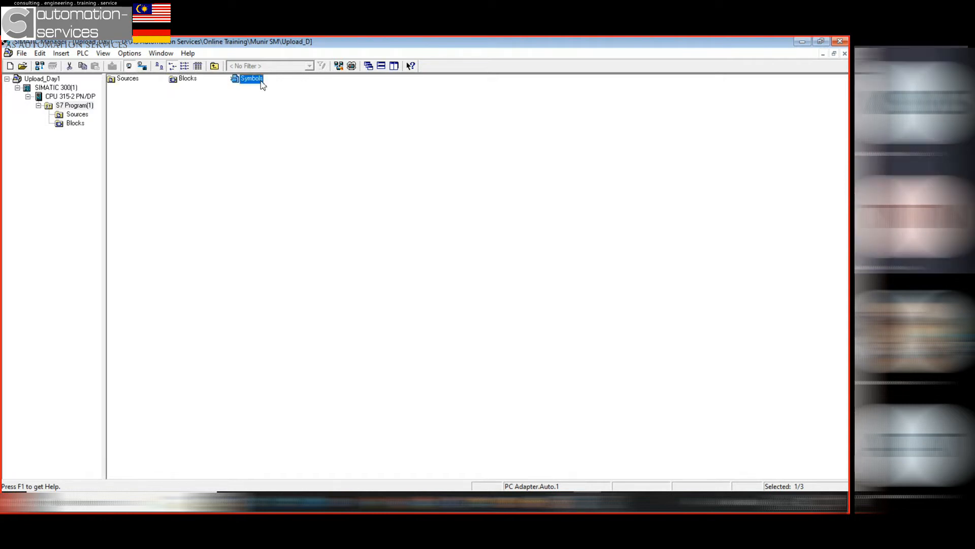
double_click(261, 81)
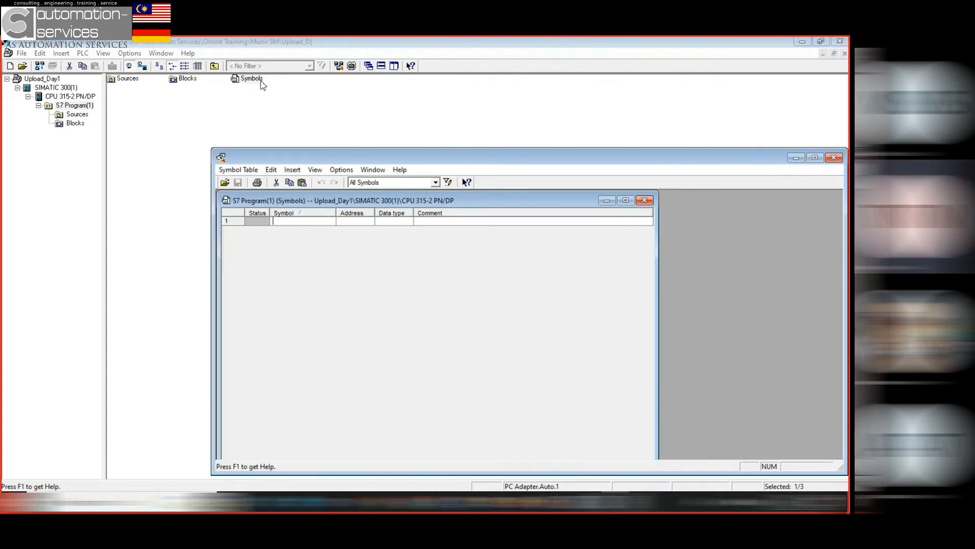
Maximize the symbol table within a smaller, repositioned Symbol Editor window, check its entries, and close the editor
left_click(631, 200)
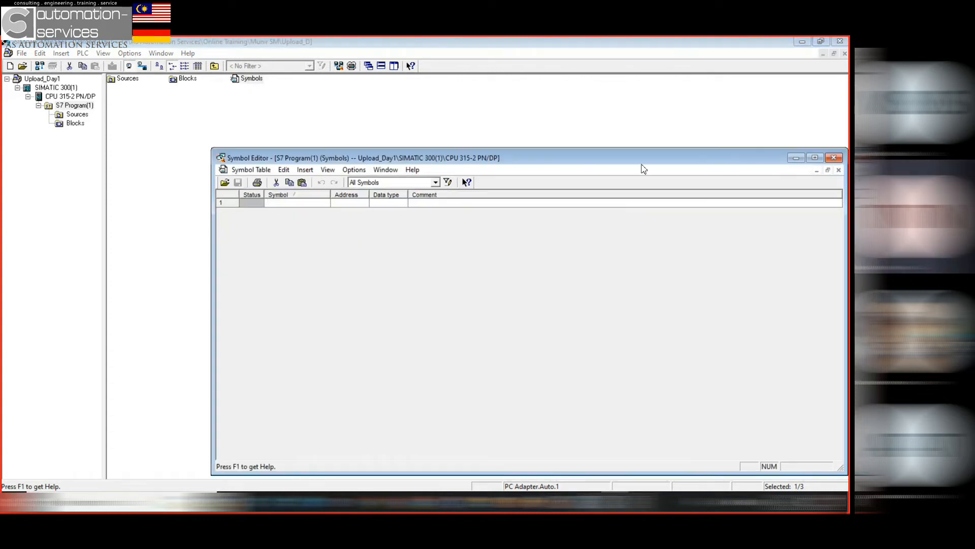
left_click_drag(643, 162, 562, 127)
left_click_drag(768, 203, 488, 201)
left_click_drag(417, 123, 543, 123)
left_click(677, 223)
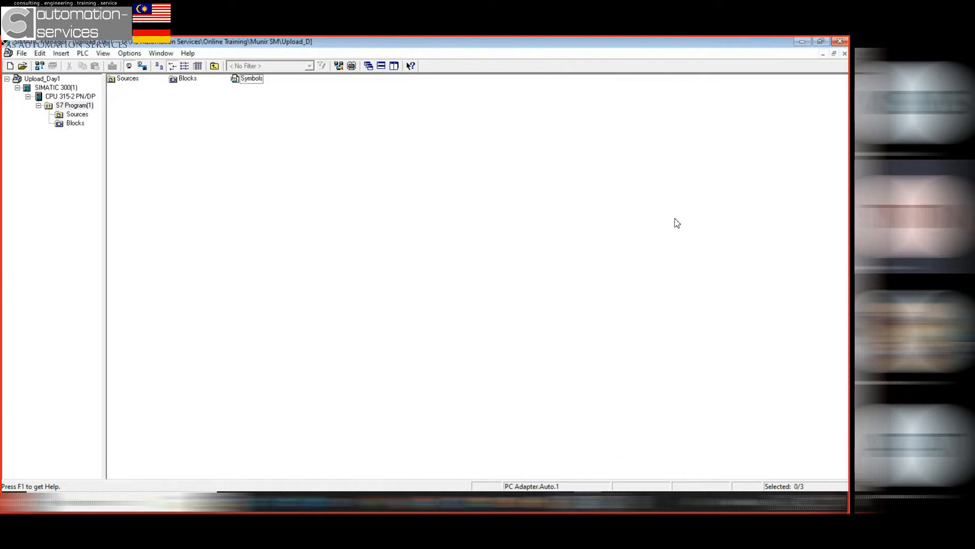
left_click(614, 502)
left_click_drag(445, 122, 519, 91)
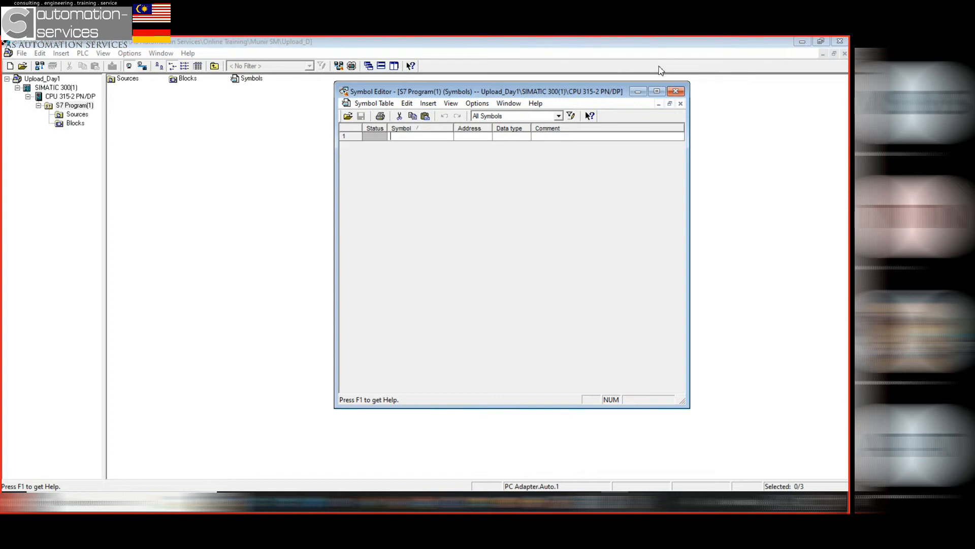
left_click(676, 91)
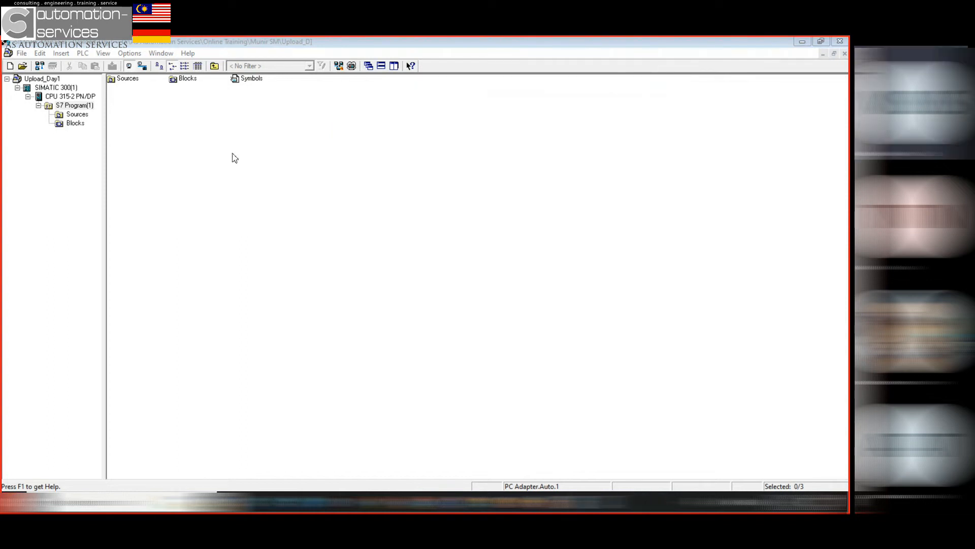
Show the Blocks folder in the detailed list view and look over the uploaded blocks
left_click(73, 124)
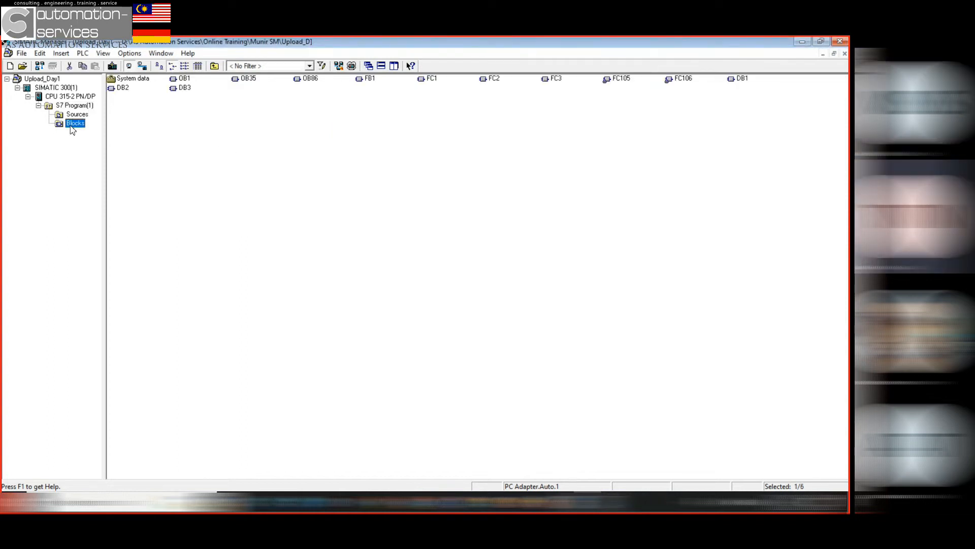
left_click(197, 66)
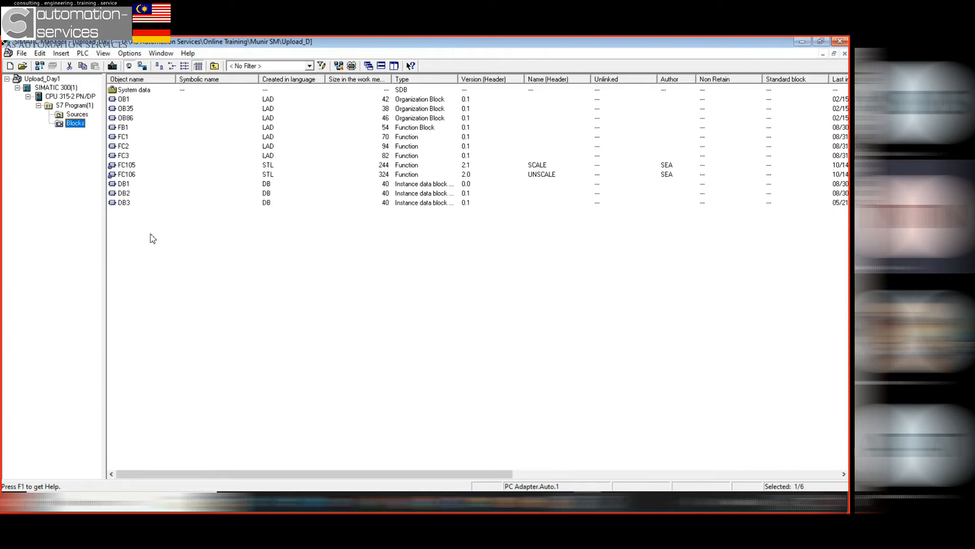
left_click(126, 255)
left_click_drag(121, 249, 124, 106)
left_click(161, 248)
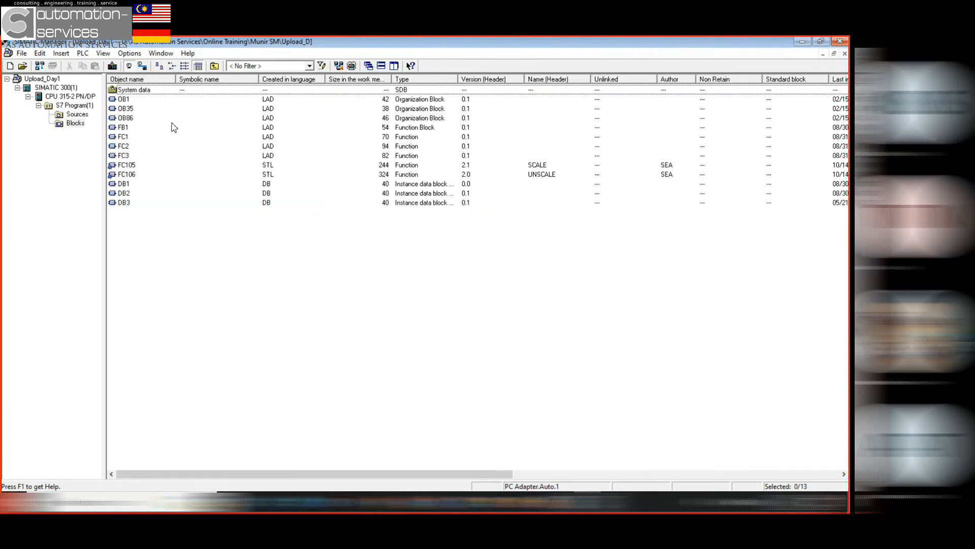
Open block OB1, acknowledge the missing-symbol messages, shrink the interface area, and inspect the contact and coil addresses in Network 1
left_click(123, 100)
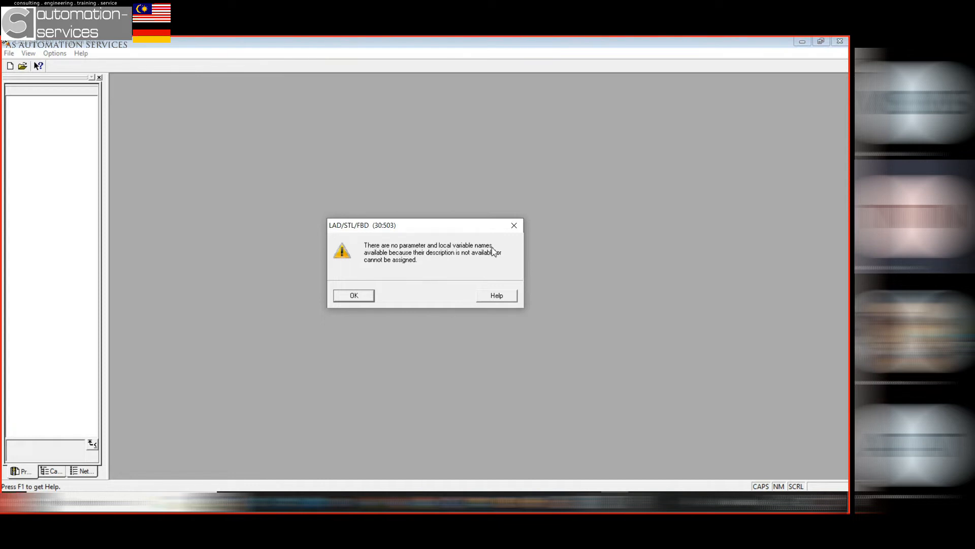
left_click(368, 297)
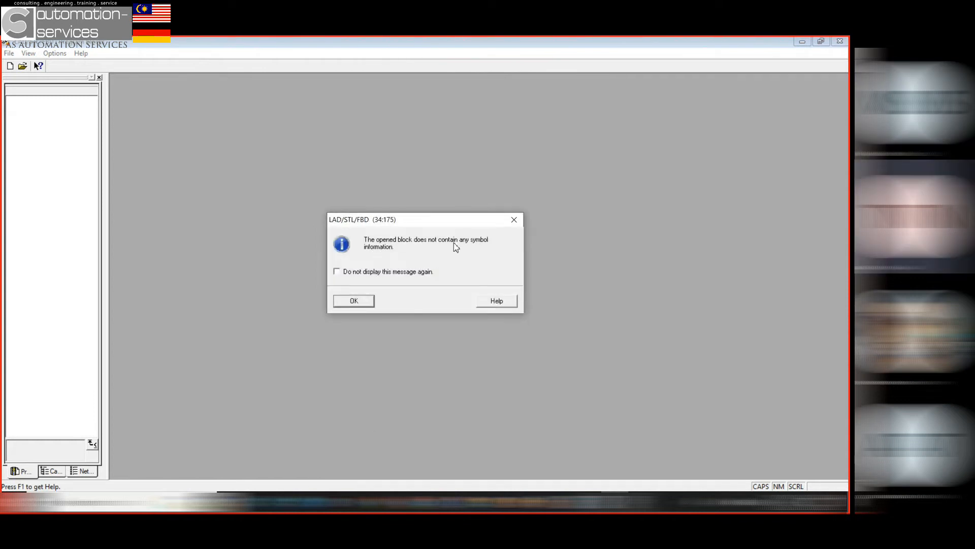
left_click(354, 302)
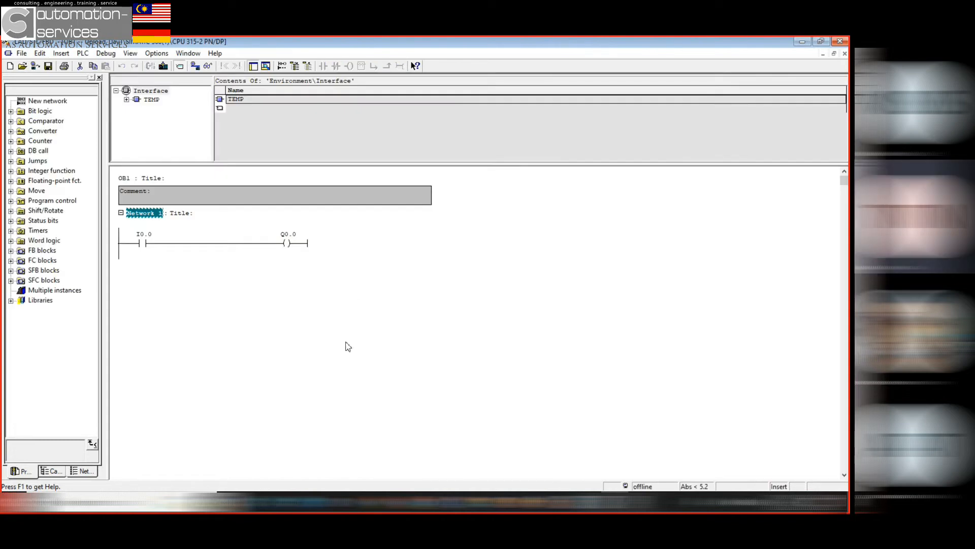
left_click_drag(400, 164, 401, 124)
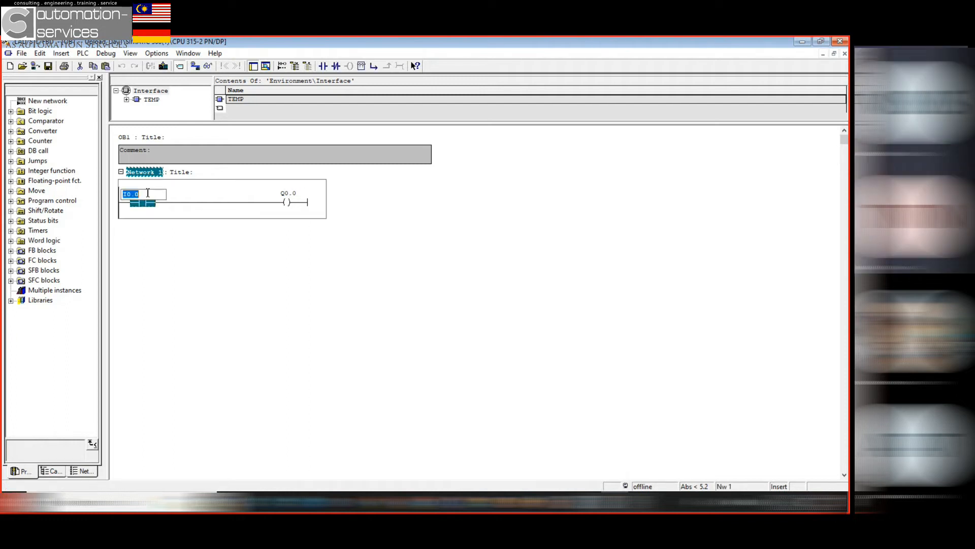
left_click(146, 193)
left_click(293, 193)
left_click(312, 230)
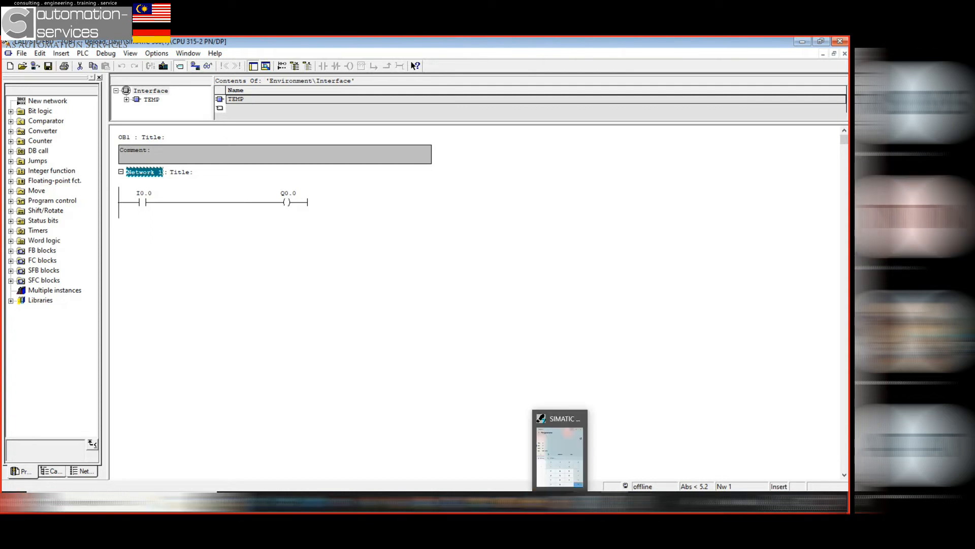
Return to SIMATIC Manager, review the uploaded program blocks from OB1 to DB3, and select OB1
left_click(559, 442)
left_click_drag(130, 216, 123, 130)
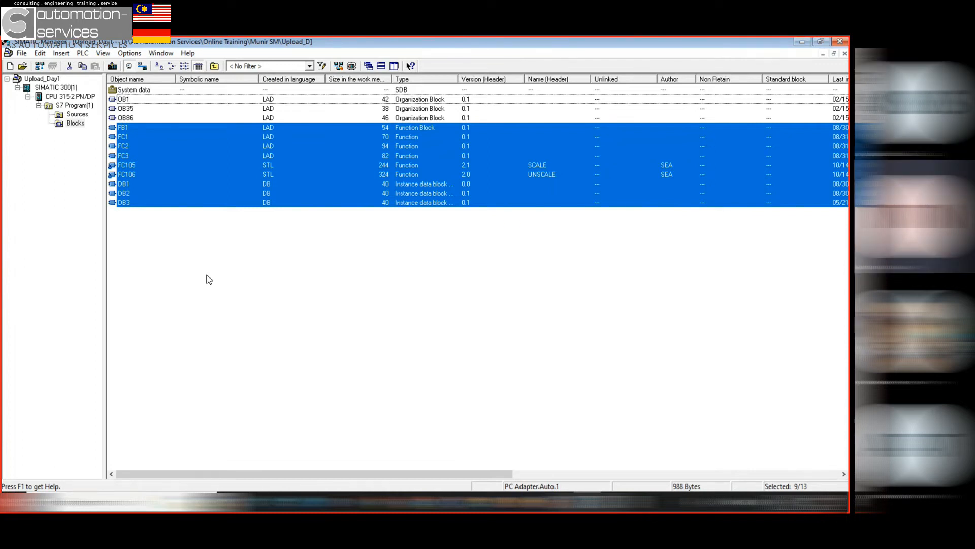
left_click(208, 277)
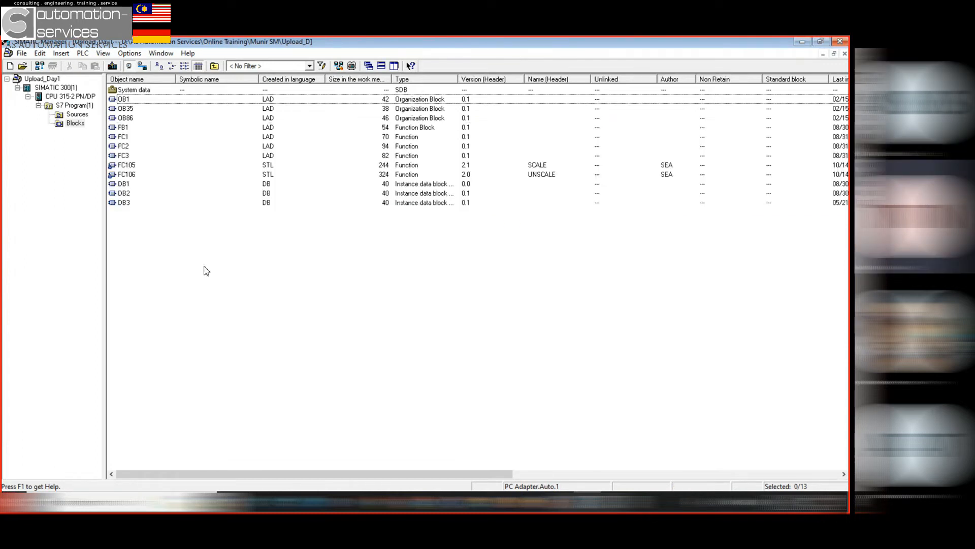
left_click(131, 101)
left_click(132, 205)
left_click_drag(134, 212, 133, 111)
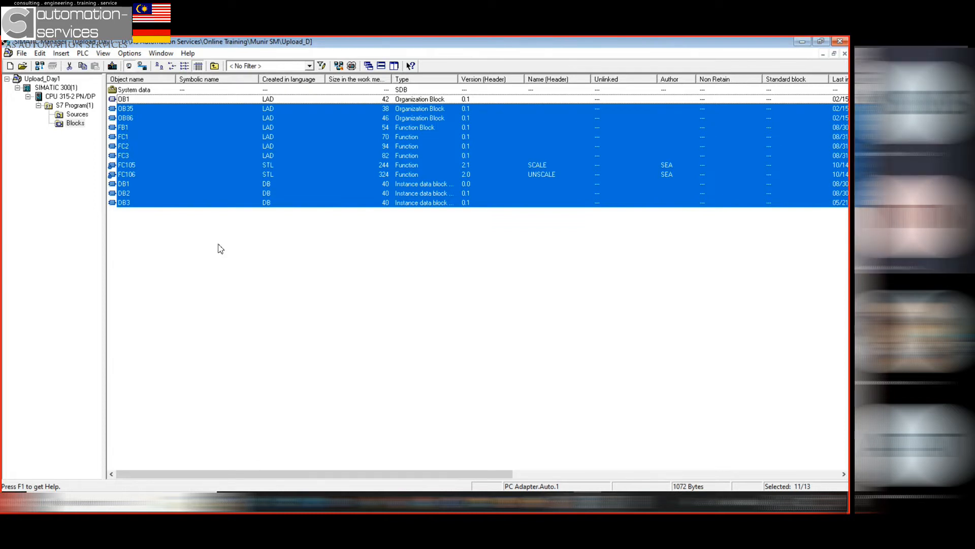
left_click(194, 278)
left_click_drag(127, 222, 116, 107)
left_click(178, 240)
left_click_drag(140, 230, 126, 110)
left_click(158, 228)
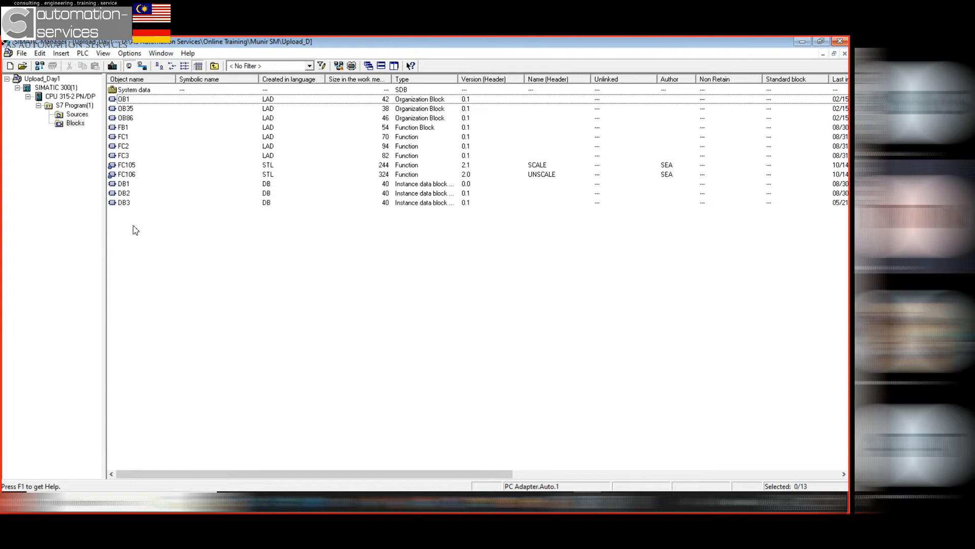
left_click_drag(126, 220, 125, 104)
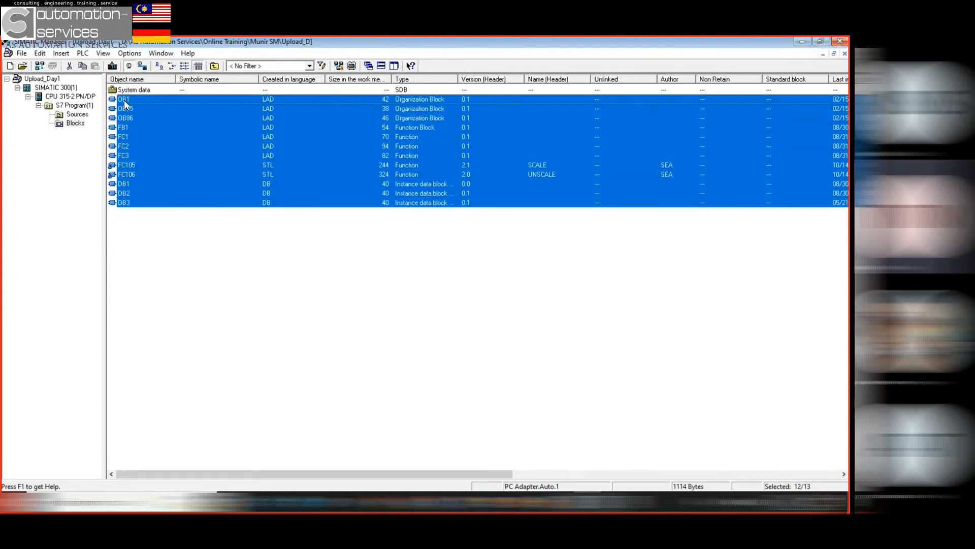
left_click(172, 318)
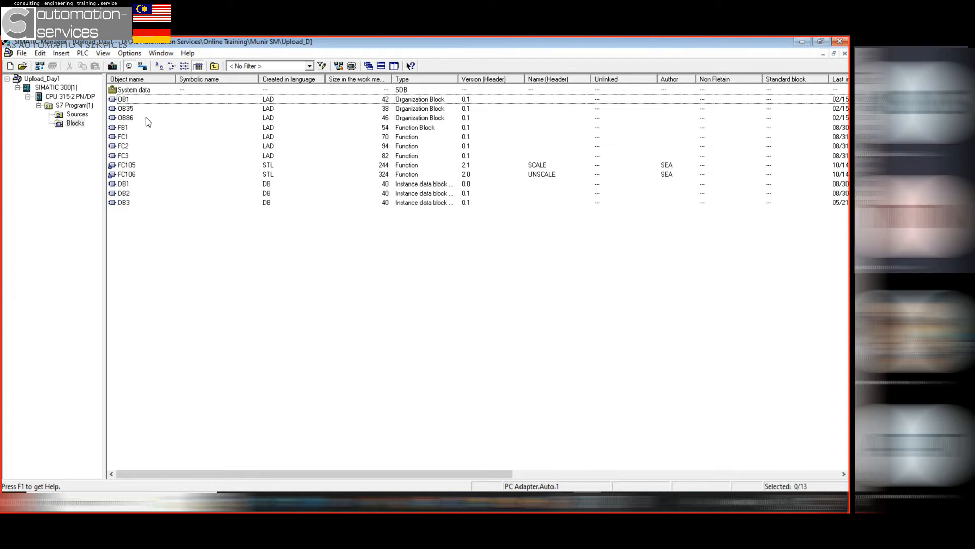
left_click(132, 100)
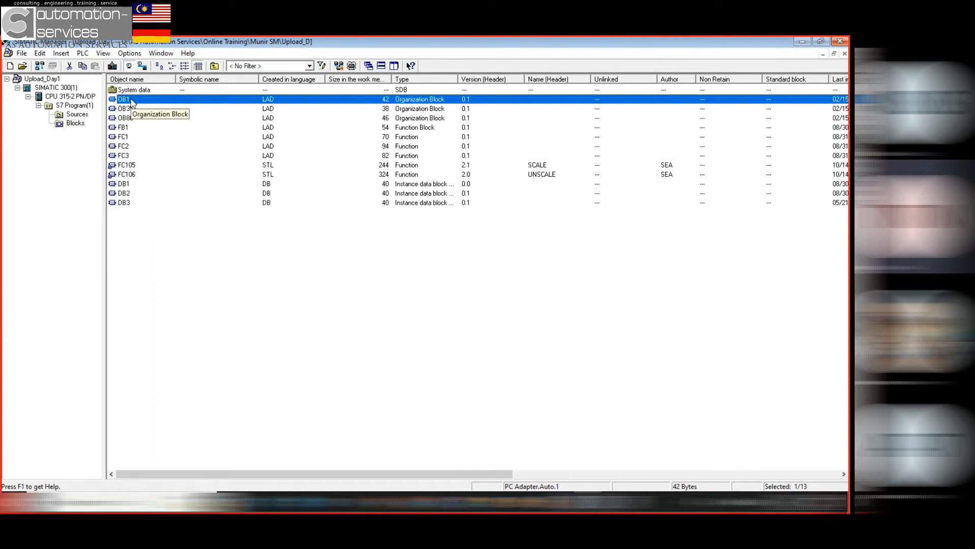
Highlight the uploaded blocks from OB35 to DB3 as a group to review them, and clear the selection
left_click_drag(140, 218, 138, 112)
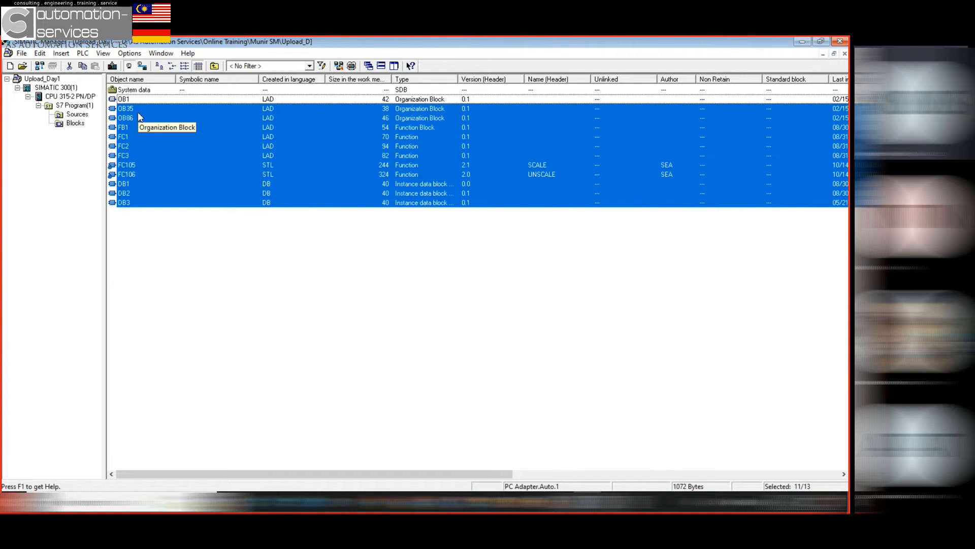
left_click(151, 230)
left_click_drag(150, 228, 148, 109)
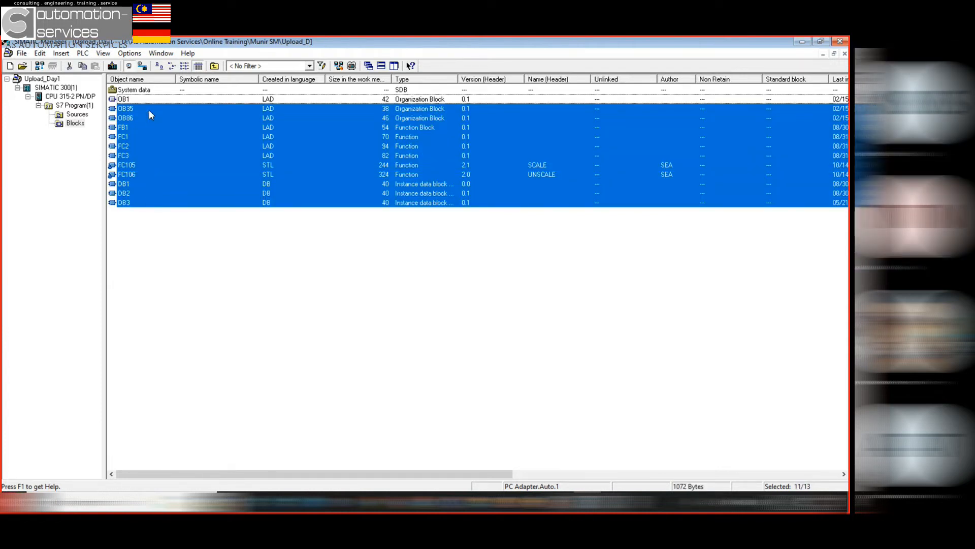
left_click(210, 264)
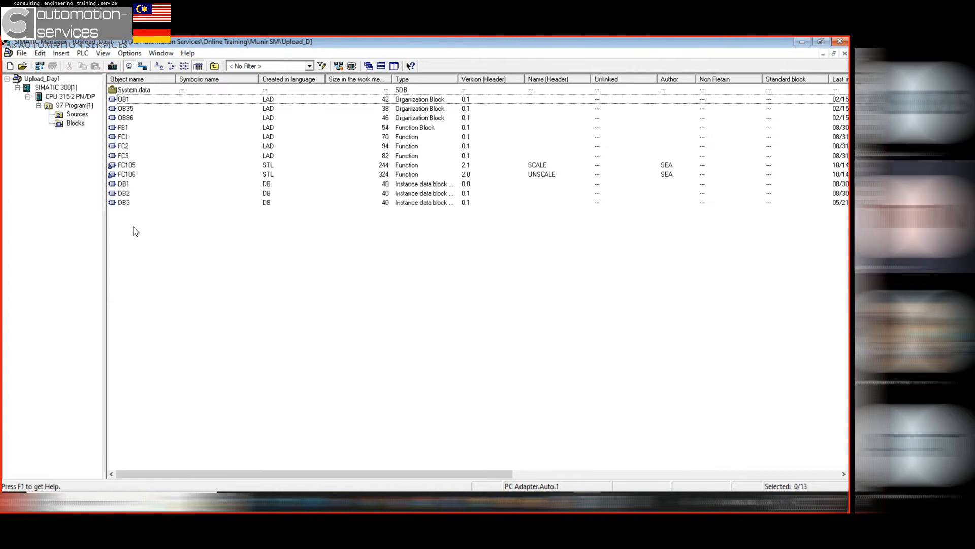
left_click_drag(135, 218, 133, 108)
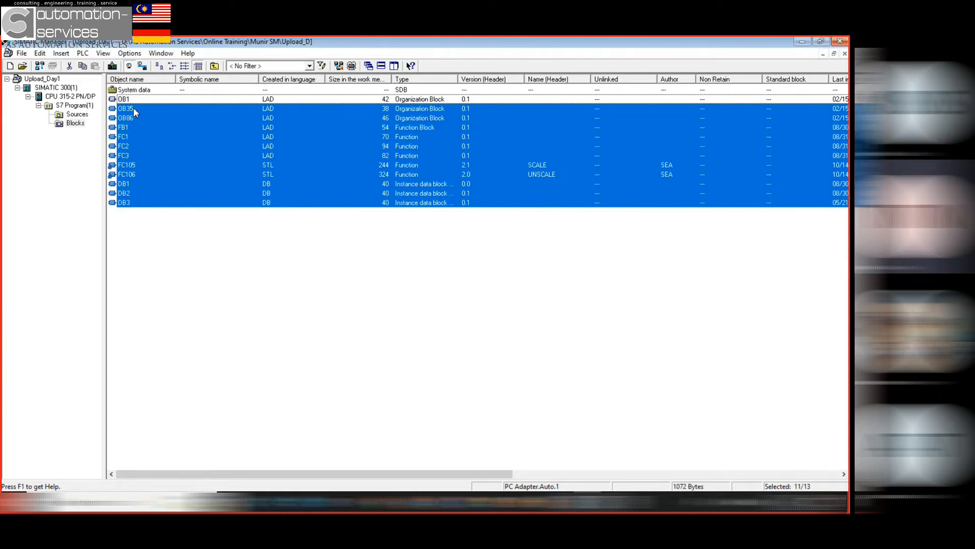
left_click(143, 230)
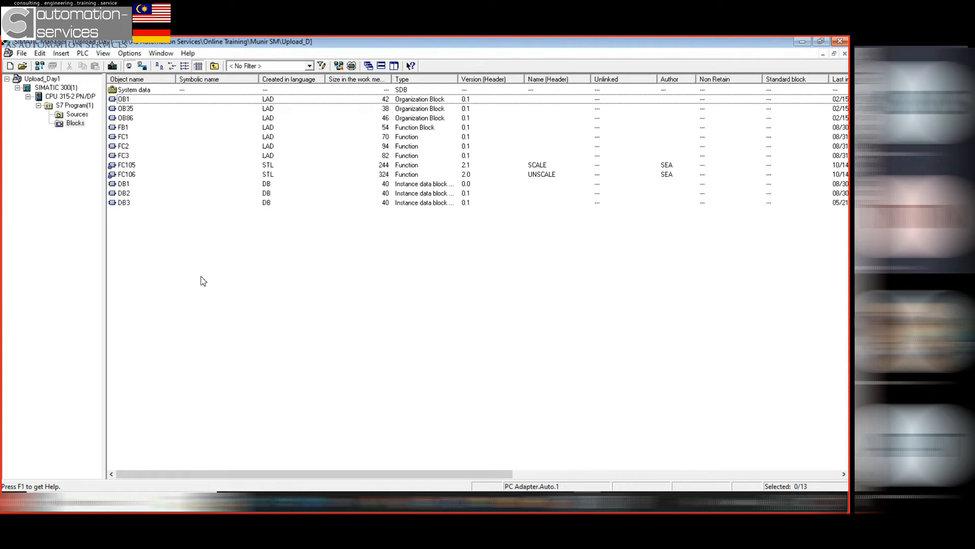
left_click_drag(130, 241, 130, 118)
left_click(133, 249)
Open block FB1, acknowledge the missing-name and missing-symbol messages, and show the IN parameters in its interface
double_click(130, 131)
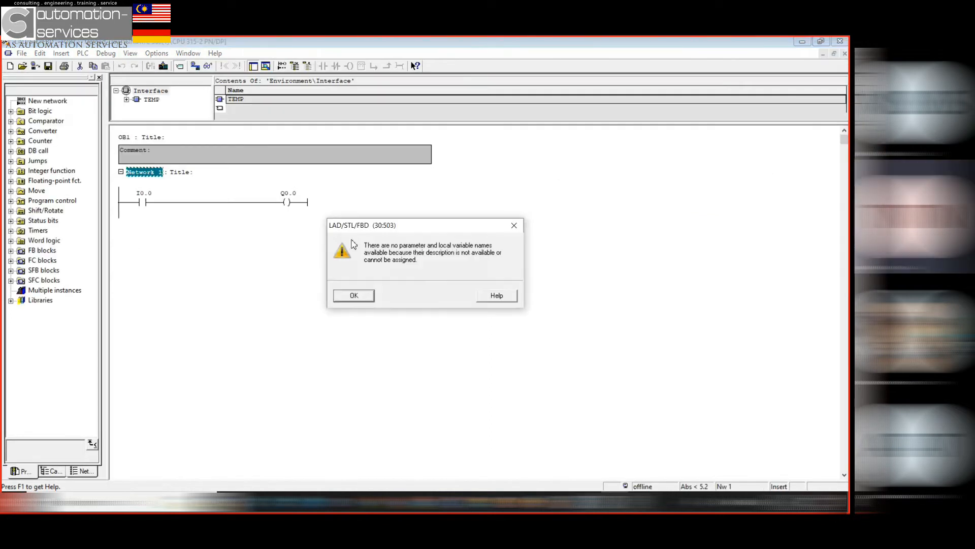
left_click(371, 297)
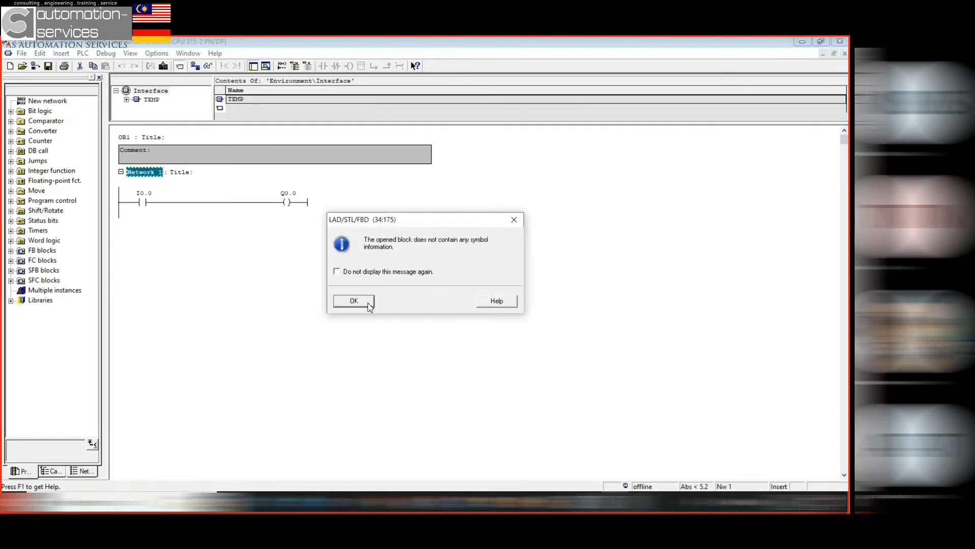
left_click(370, 301)
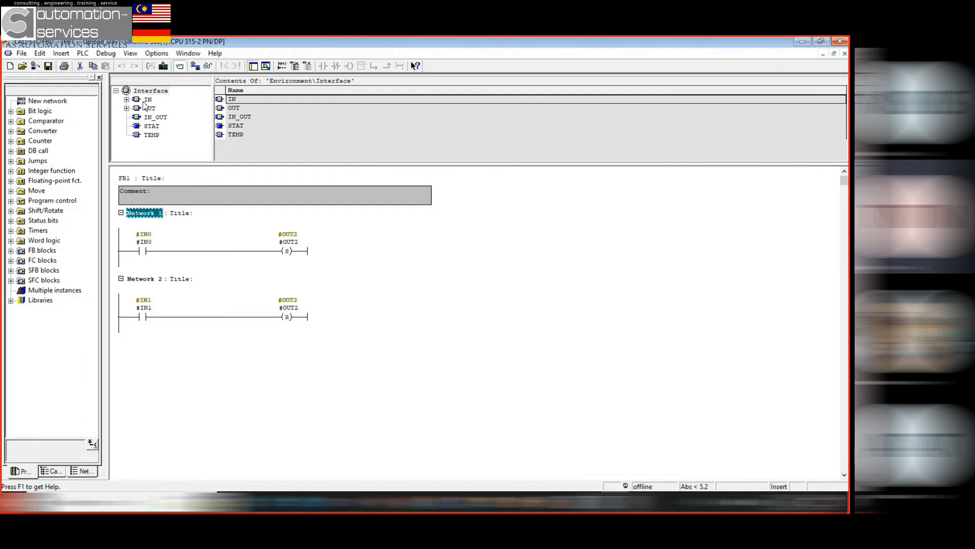
left_click(126, 99)
left_click(149, 99)
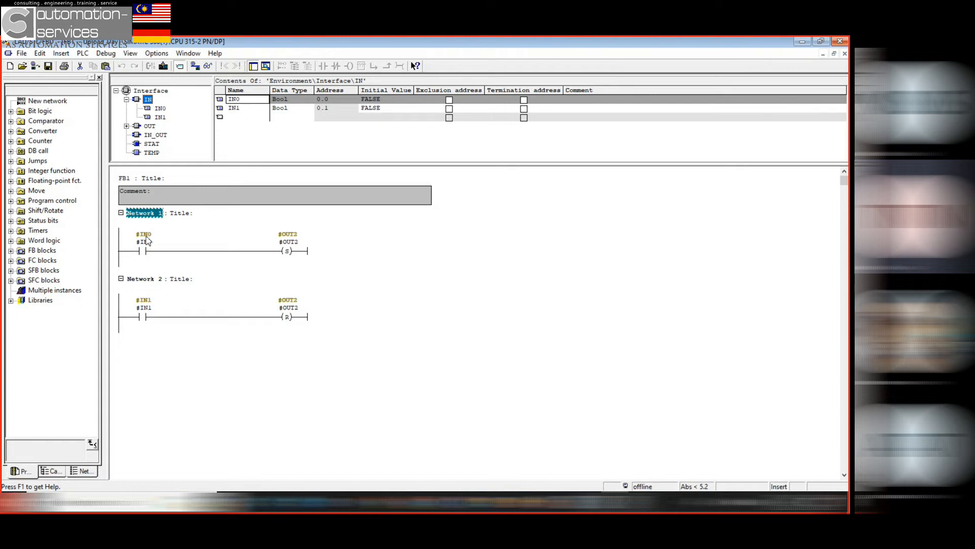
Inspect the contact and coil operands in Network 1 and Network 2 of FB1
left_click(288, 235)
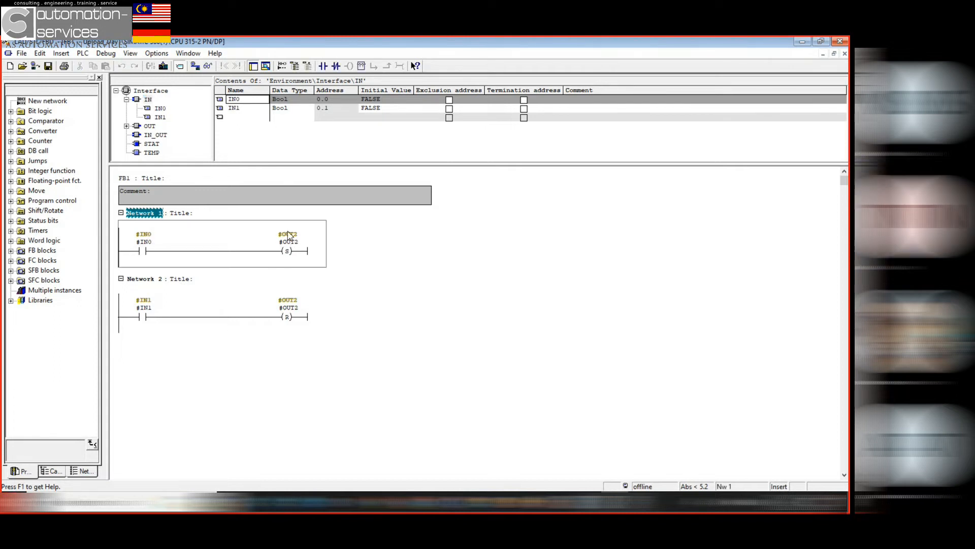
left_click(147, 239)
left_click(294, 239)
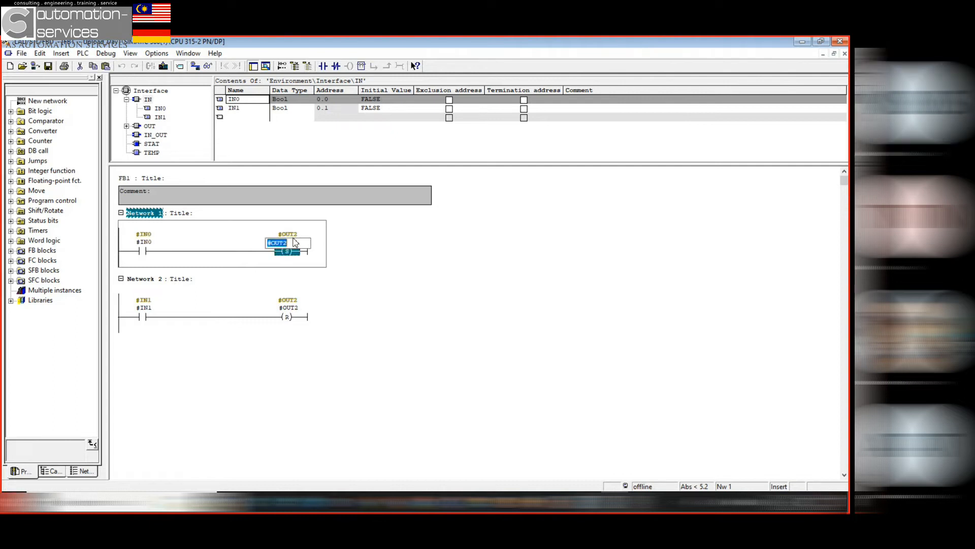
left_click(152, 304)
left_click(153, 306)
left_click(296, 307)
left_click(433, 318)
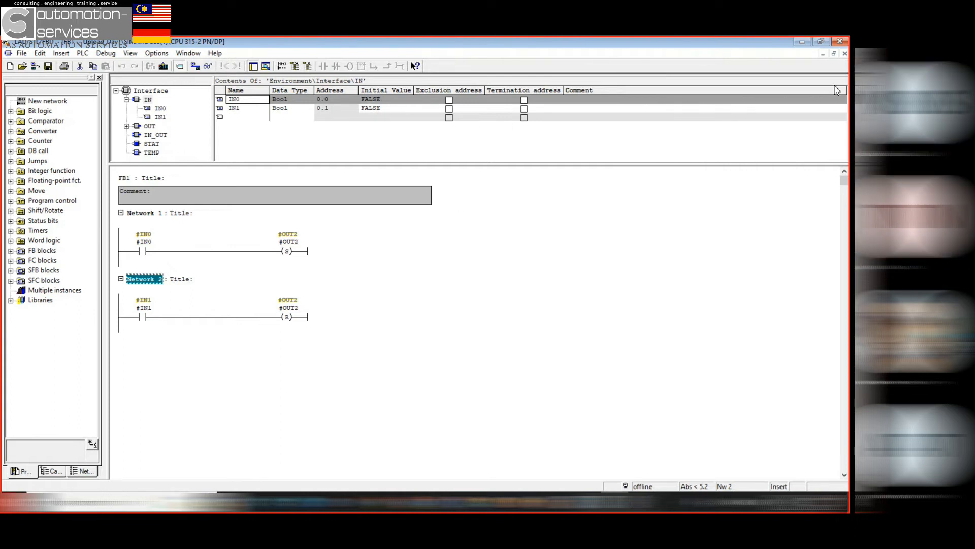
Close the FB1 editor and widen the Type column of the block list to show the full block types
left_click(840, 42)
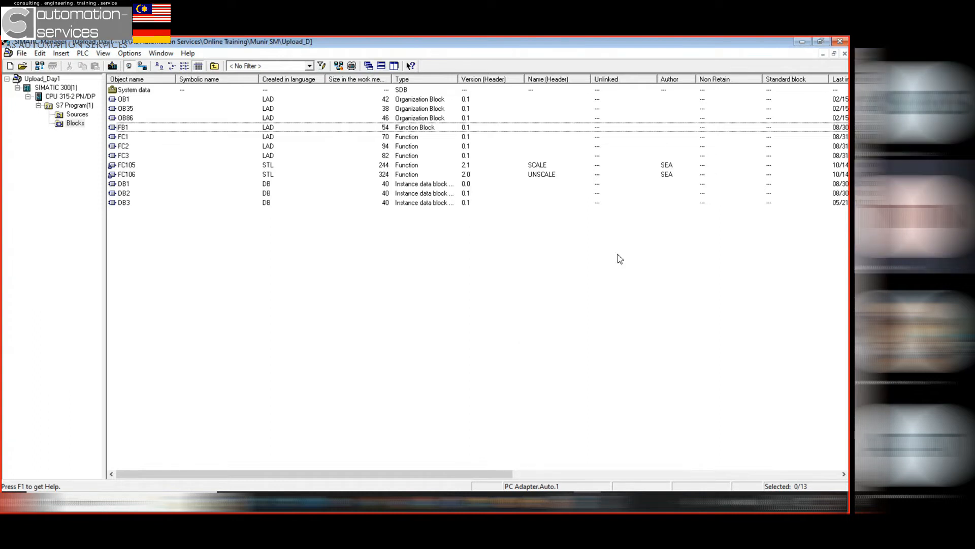
left_click_drag(458, 79, 477, 79)
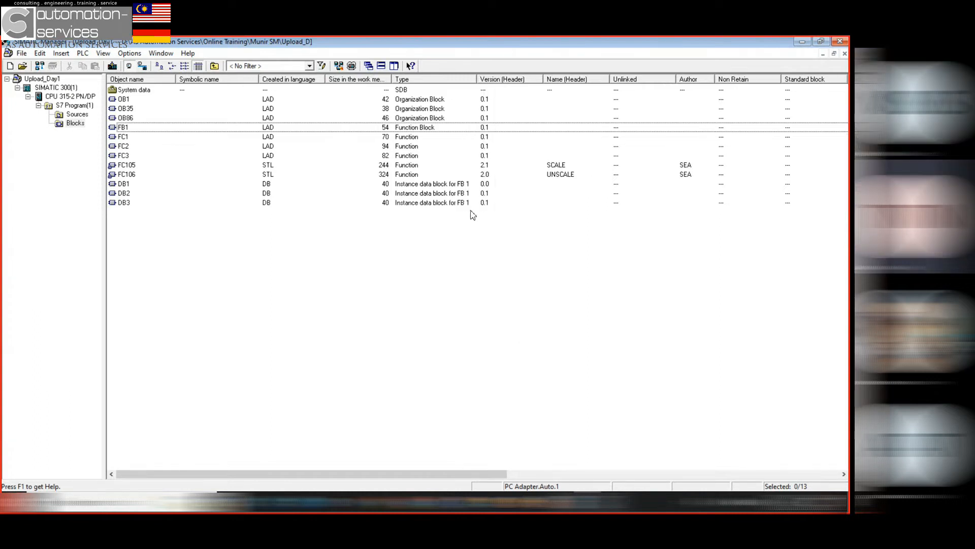
Open the hardware configuration of the SIMATIC 300(1) station, switch it to the online view, and enlarge the rack window to show all slots
left_click(58, 89)
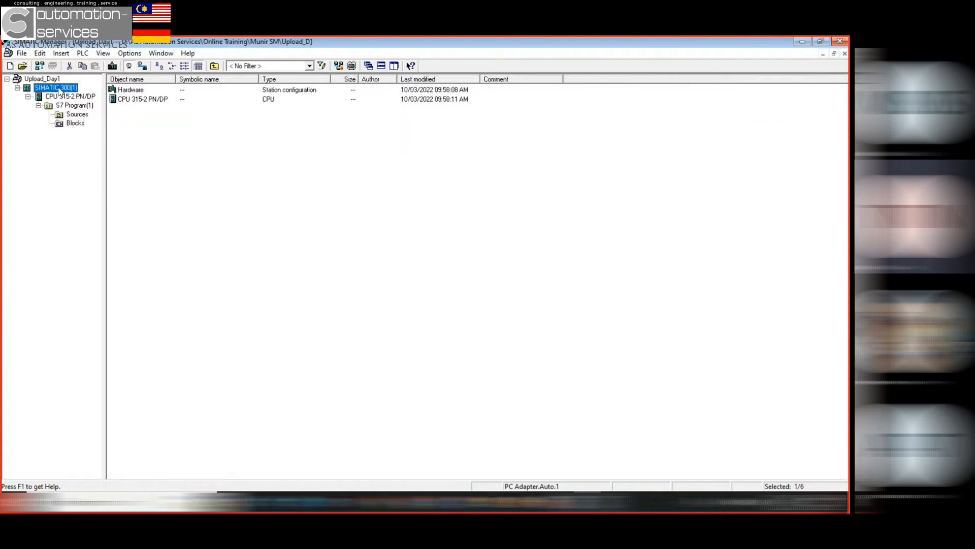
double_click(136, 90)
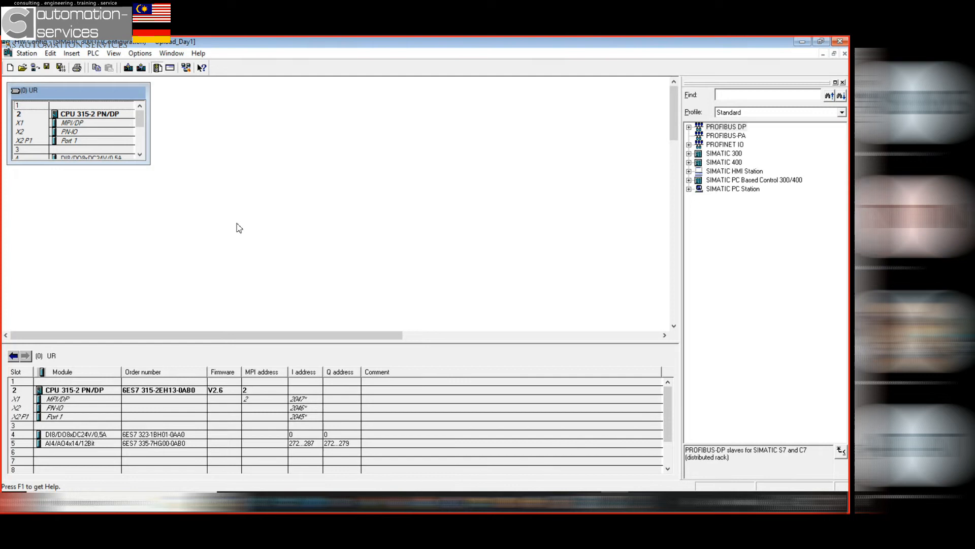
left_click_drag(150, 164, 176, 217)
left_click(189, 227)
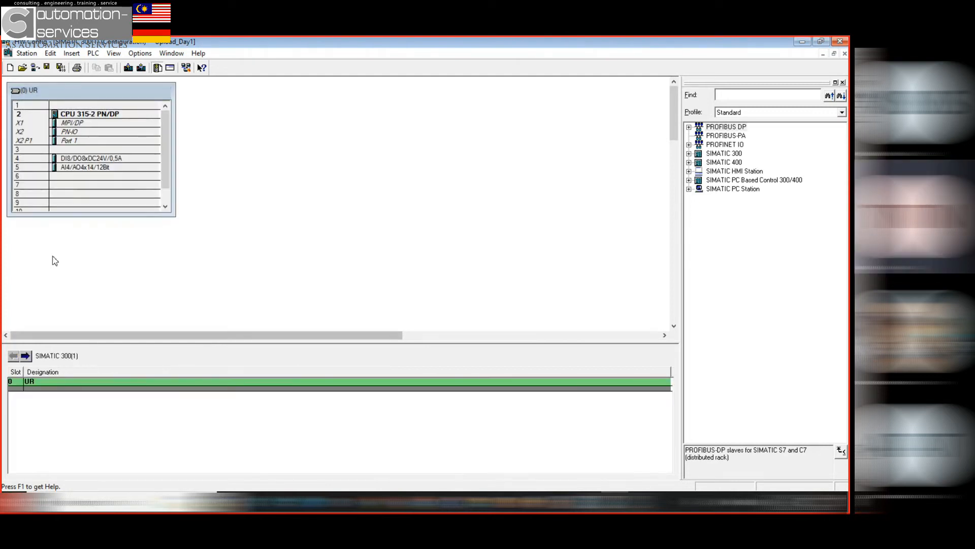
left_click(34, 68)
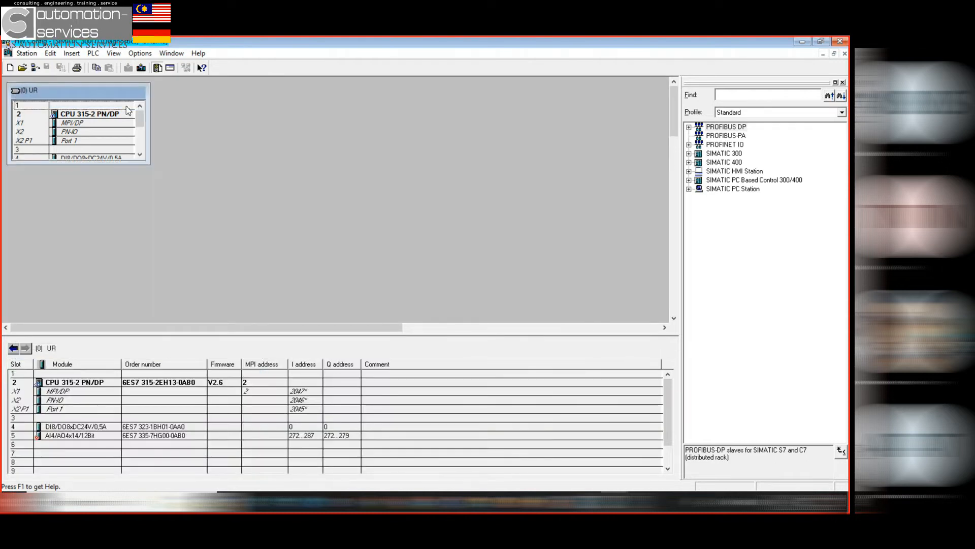
left_click_drag(150, 164, 175, 232)
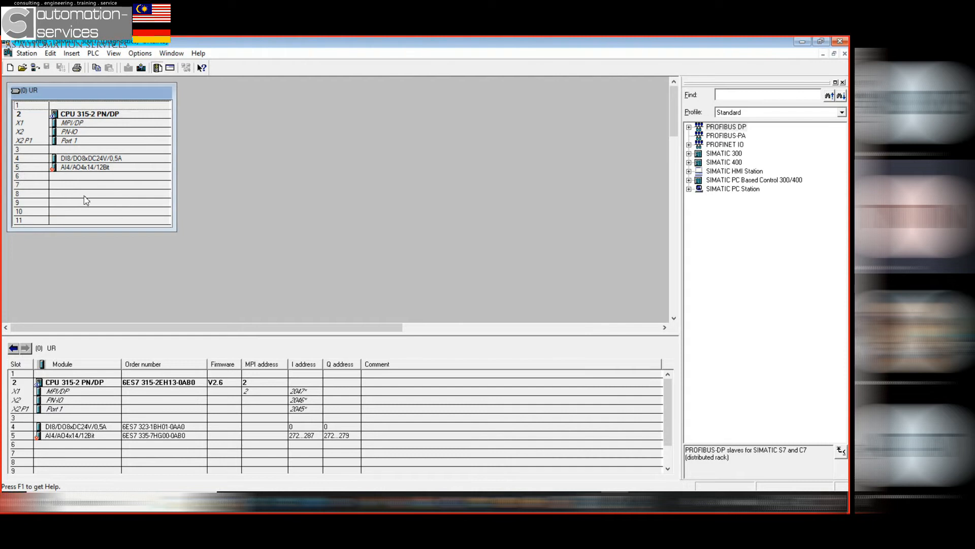
Read the module information of the AI4/AO4x14/12Bit module in slot 5, compare it with the physical rack in Iriun Webcam, and close it
double_click(52, 168)
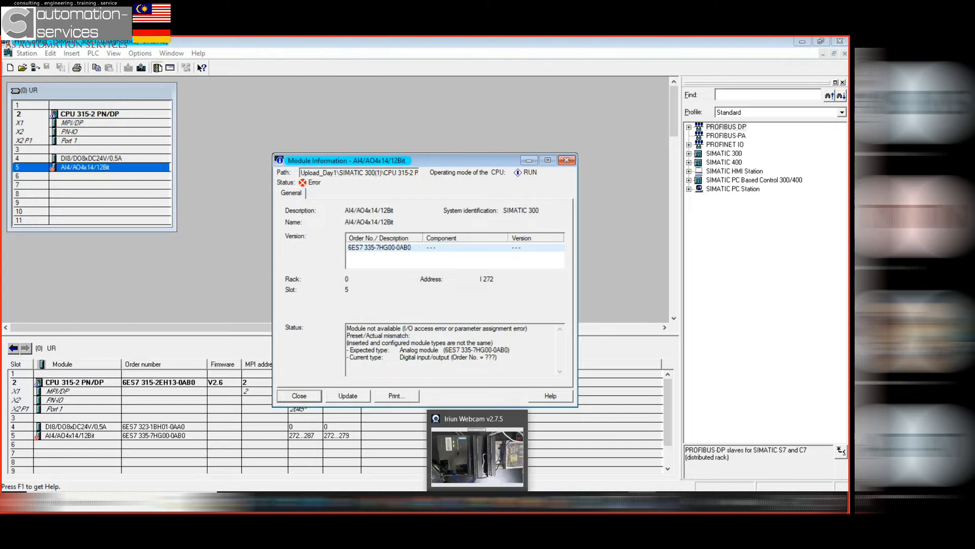
left_click(473, 419)
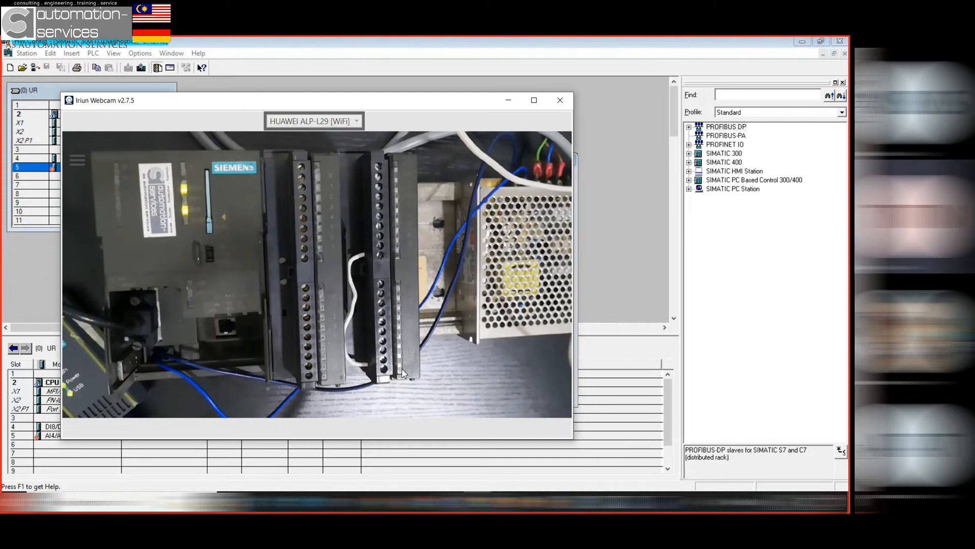
left_click(508, 100)
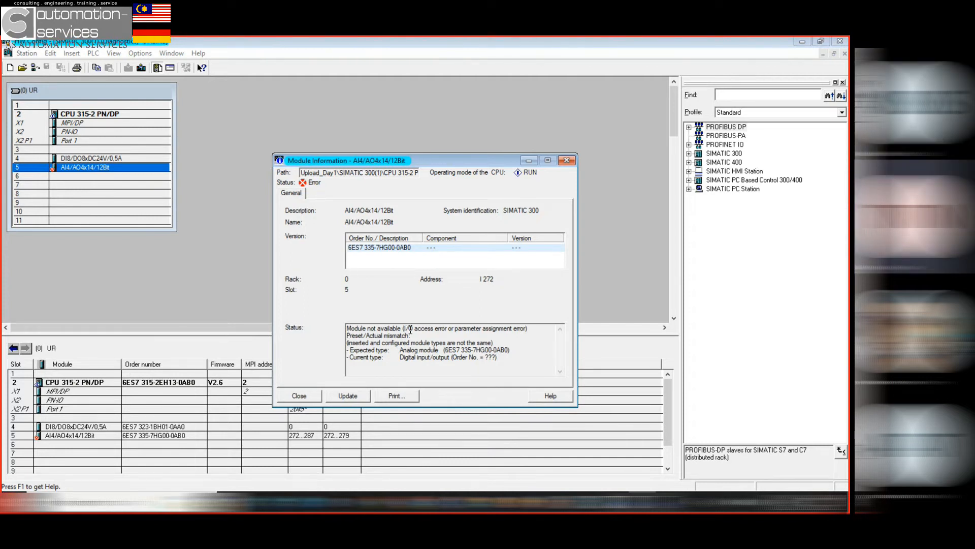
left_click_drag(346, 328, 528, 329)
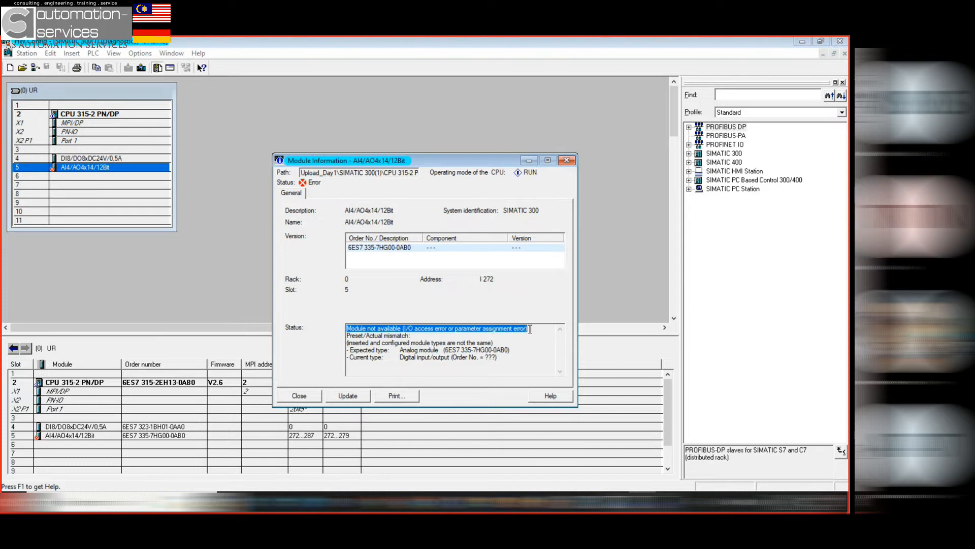
left_click(529, 356)
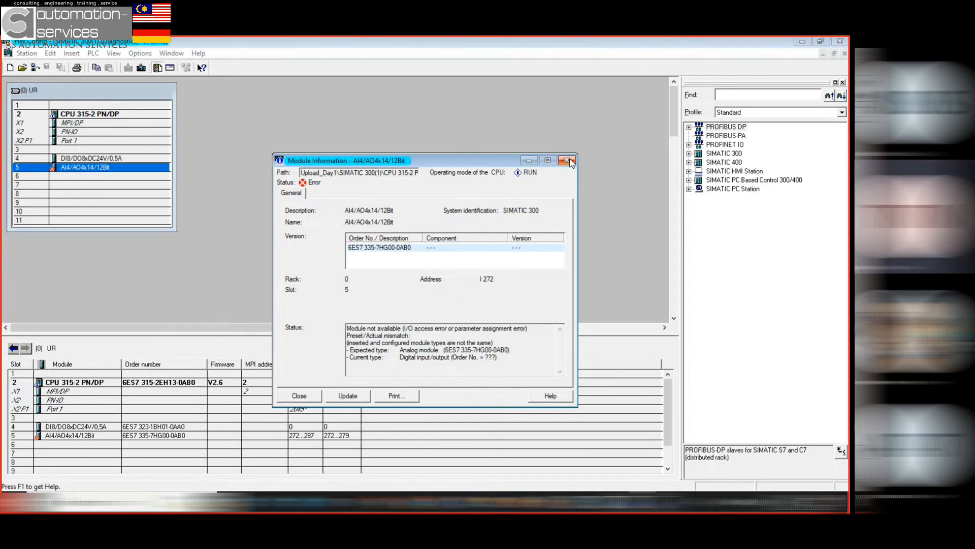
left_click(568, 160)
Reopen the slot 5 analog module's information, recheck its status details, and close it
left_click(77, 202)
double_click(77, 169)
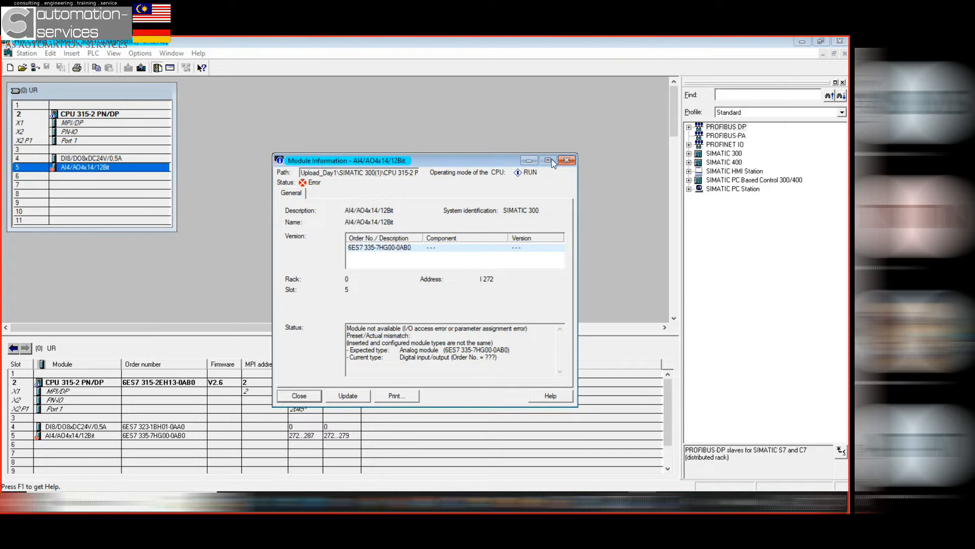
left_click(565, 160)
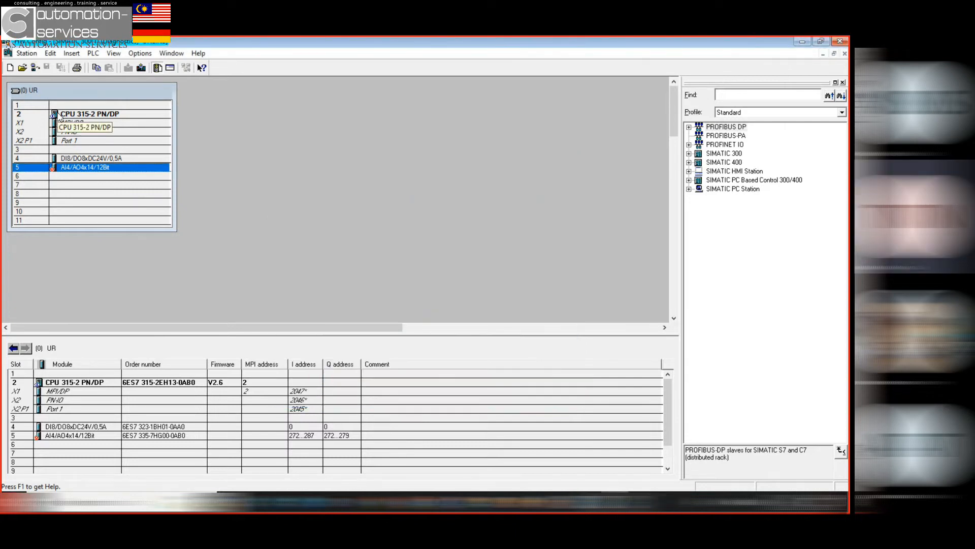
Open the module information of CPU 315-2 PN/DP and show its diagnostic buffer
left_click(59, 114)
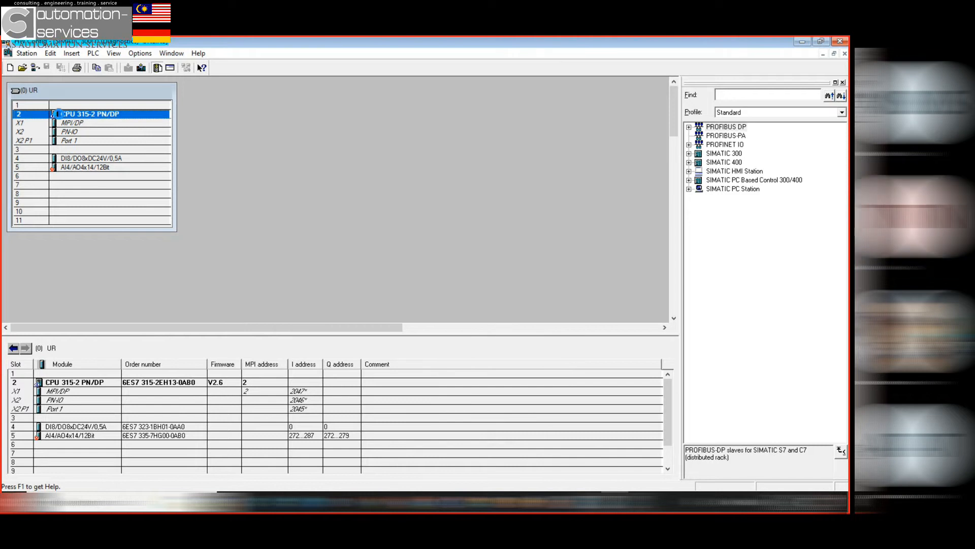
double_click(58, 113)
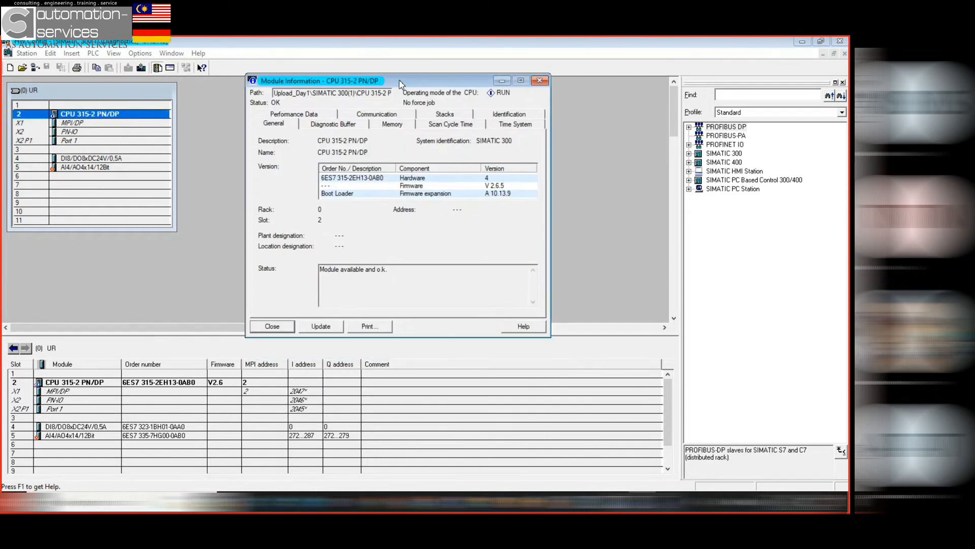
left_click(338, 124)
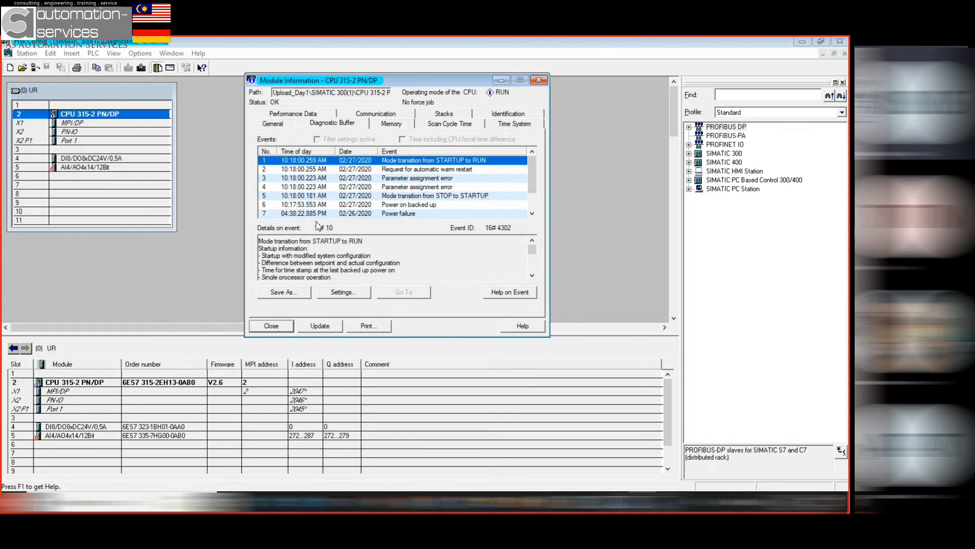
Review the details of diagnostic buffer events 1 to 5, close the CPU's module information, and return to the offline configuration
left_click(363, 170)
left_click(372, 177)
left_click(394, 187)
left_click(397, 195)
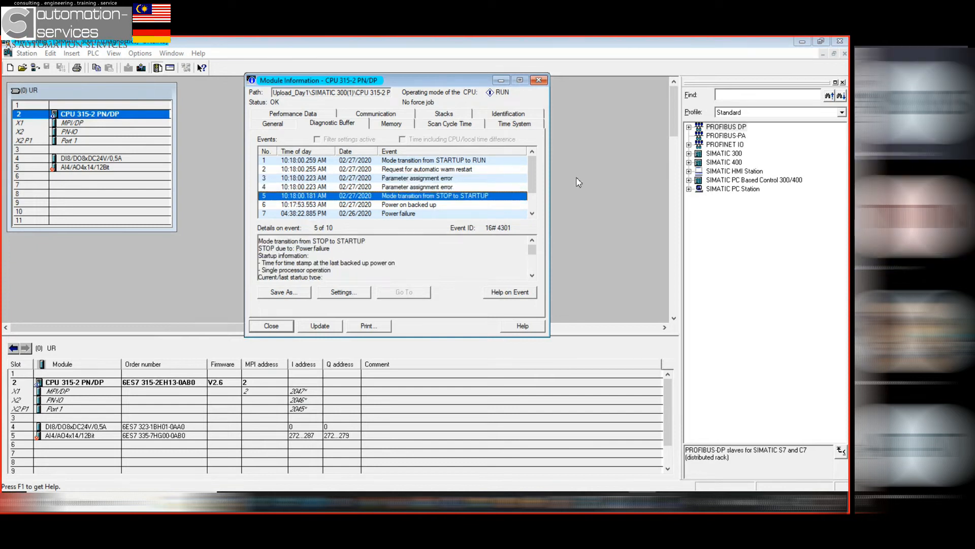
mouse_move(532, 178)
left_mouse_down()
mouse_move(533, 195)
mouse_move(533, 178)
left_mouse_up()
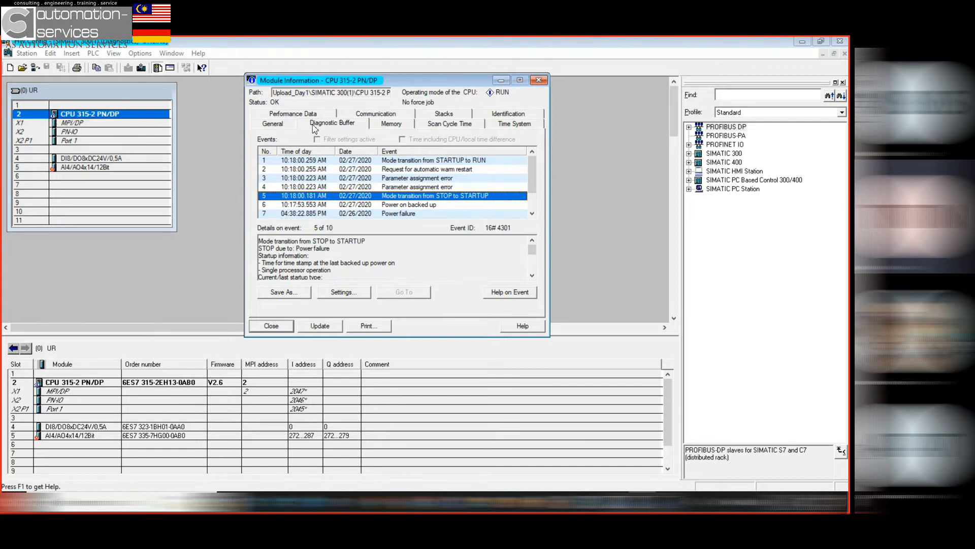
scroll(421, 186, "down", 1)
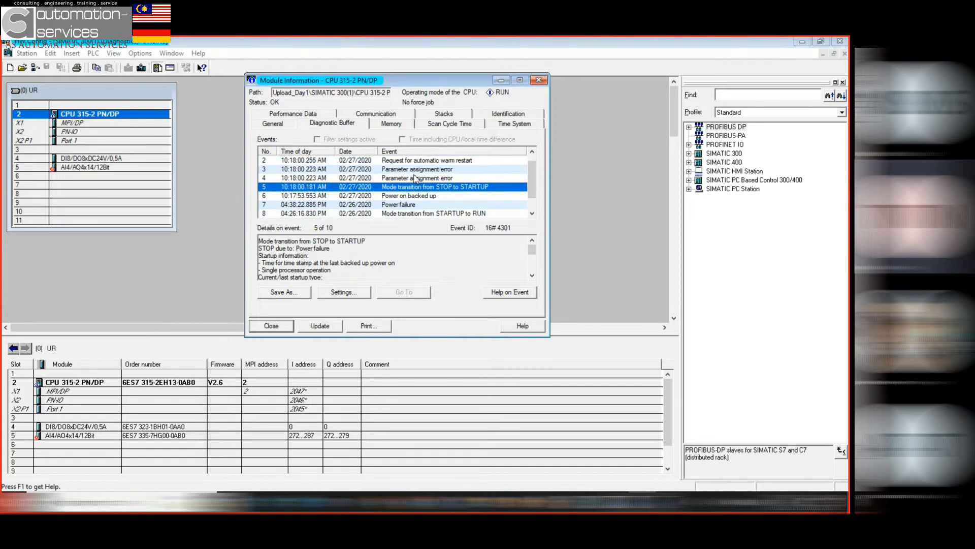
scroll(414, 168, "up", 1)
left_click(414, 162)
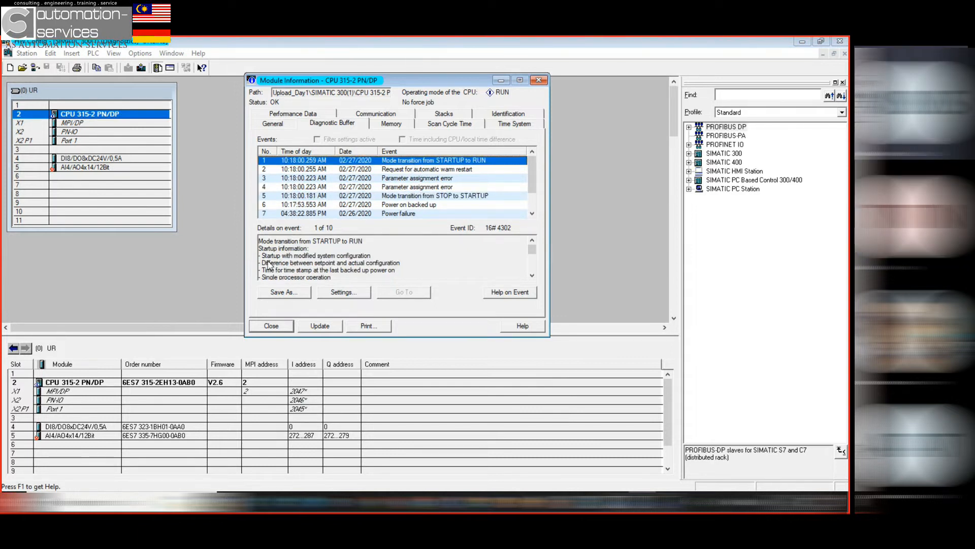
left_click(539, 80)
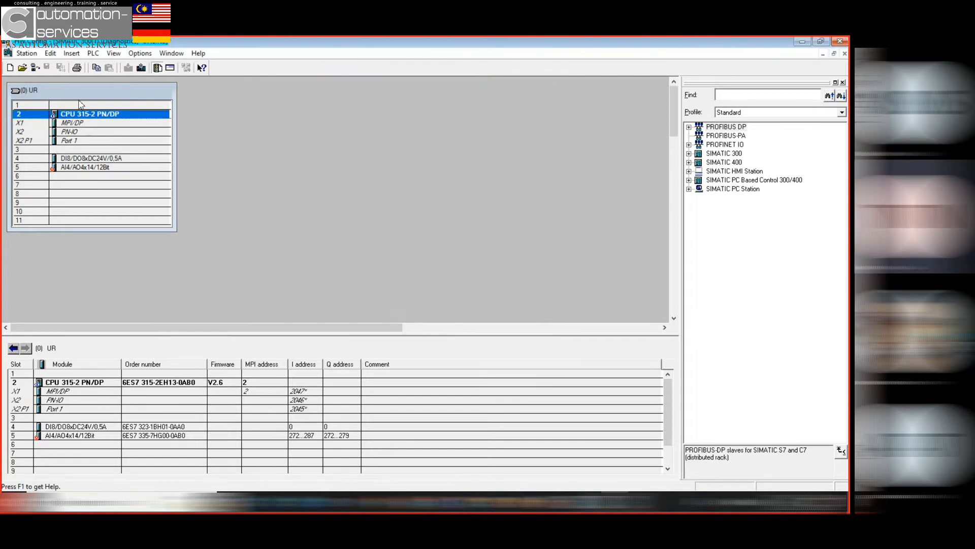
left_click(35, 68)
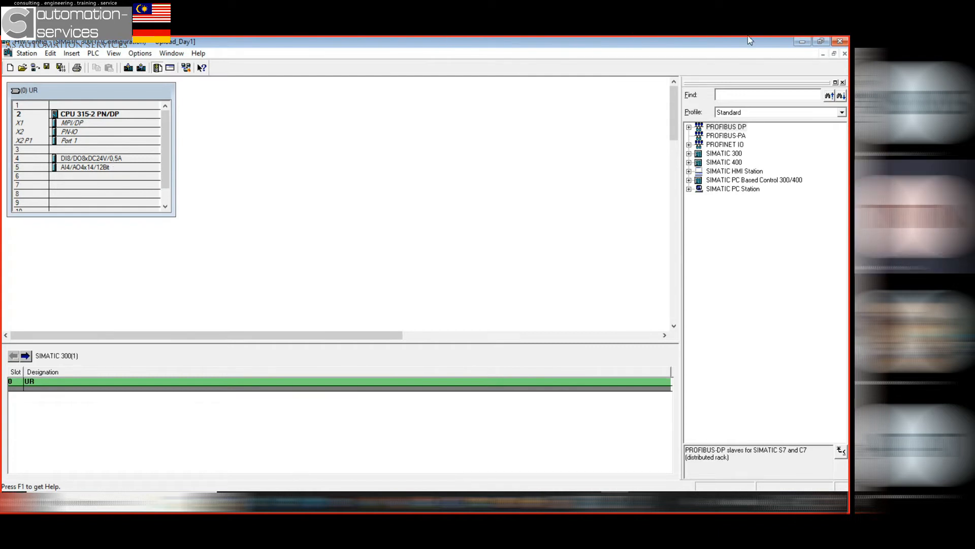
Close the hardware configuration and inspect the CPU and modules of the physical rack in Iriun Webcam
left_click(839, 41)
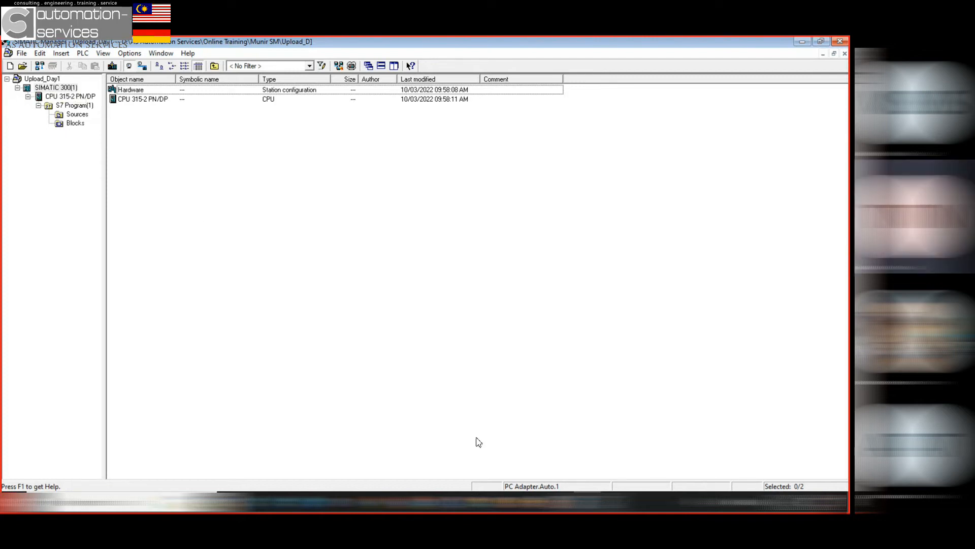
left_click(481, 502)
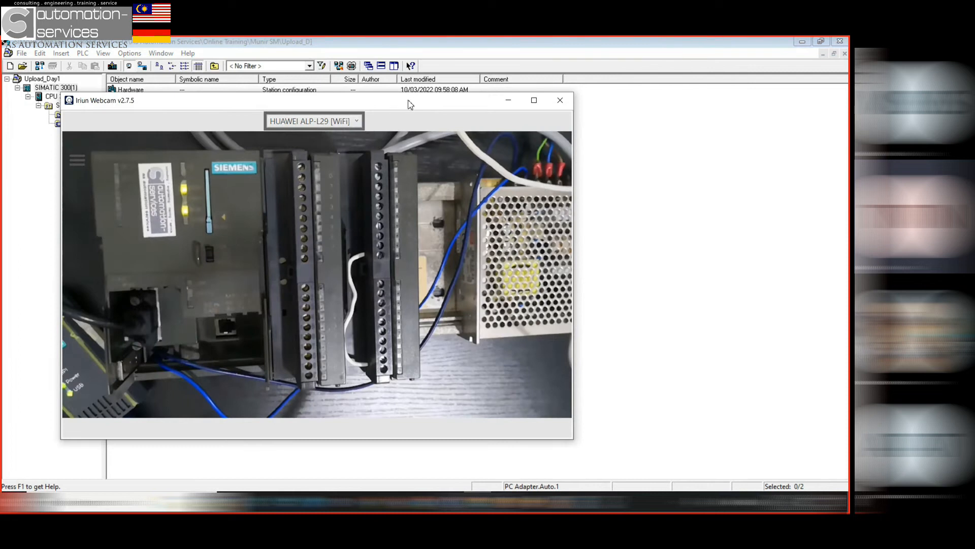
left_click_drag(412, 98, 577, 98)
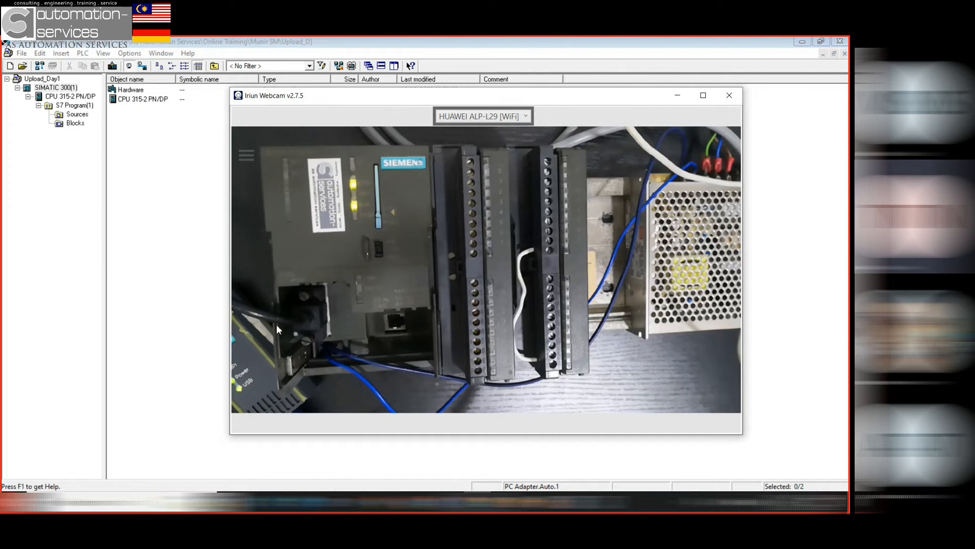
left_click(670, 96)
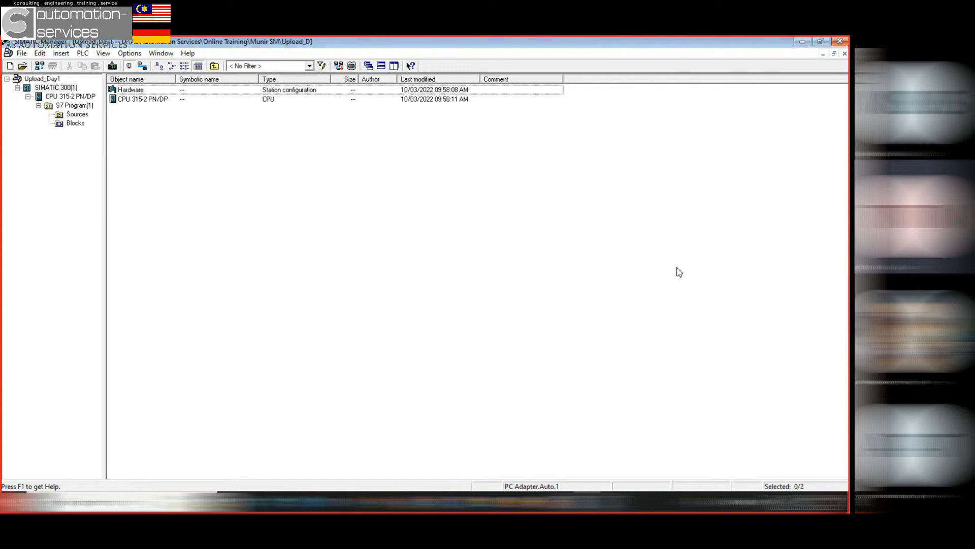
left_click(477, 502)
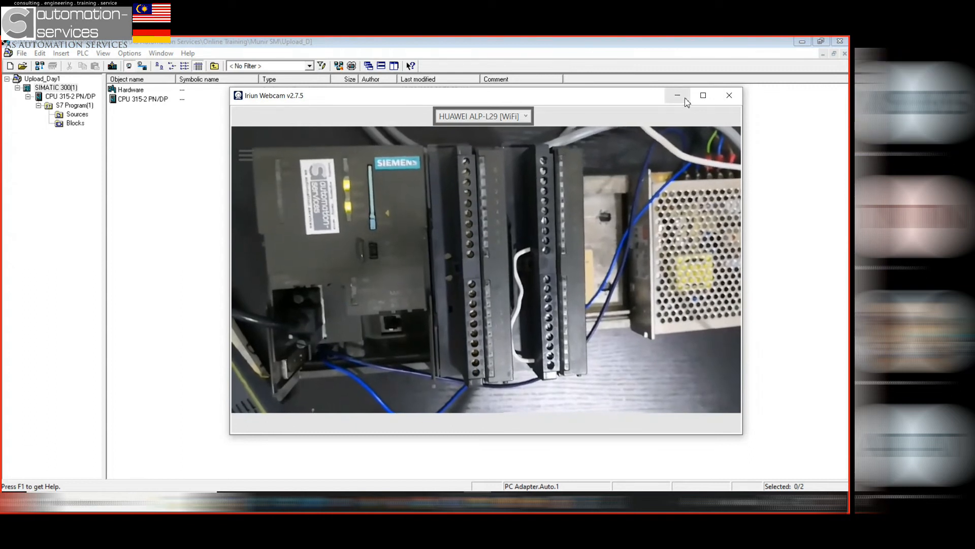
left_click(685, 98)
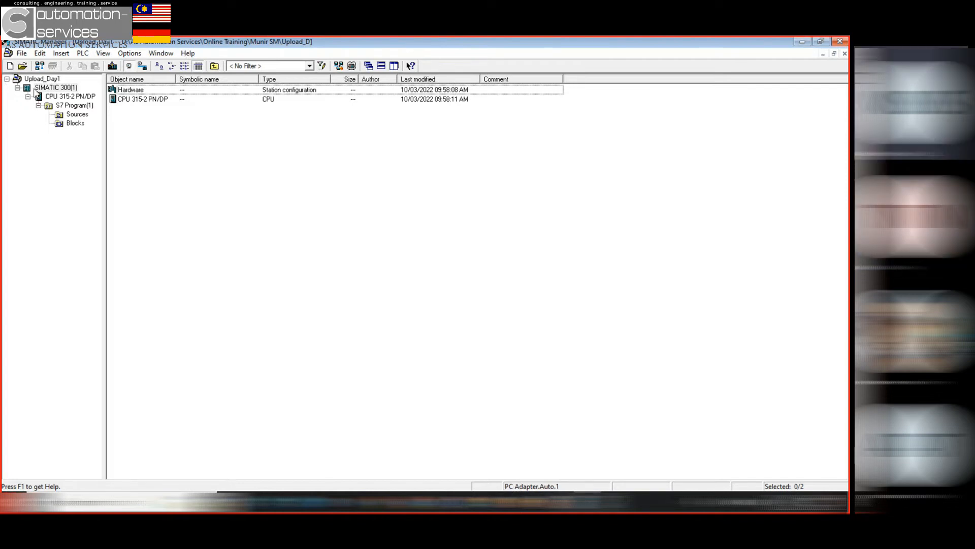
Reopen the station's hardware configuration, enlarge the rack table to show all slots, and check the general properties of CPU 315-2 PN/DP
left_click(130, 91)
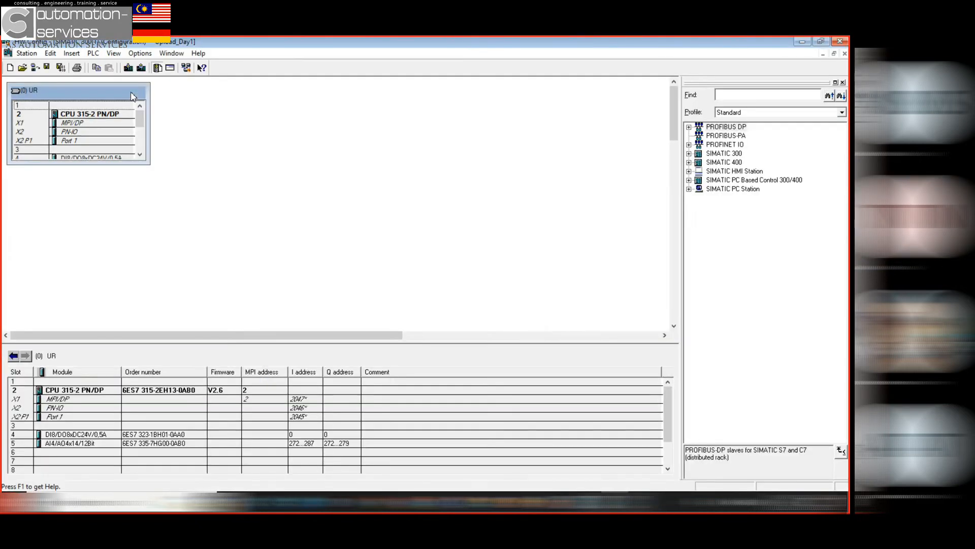
left_click_drag(147, 165, 171, 248)
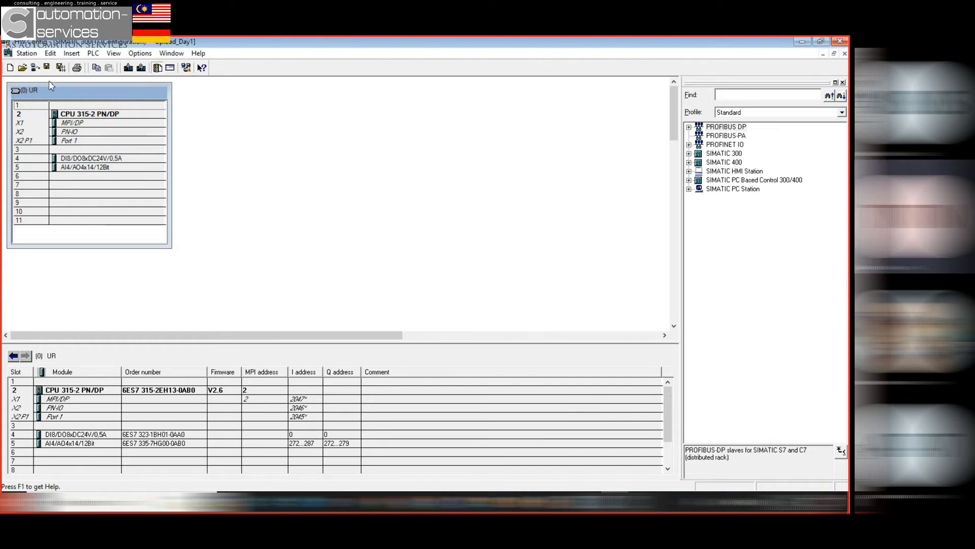
double_click(83, 114)
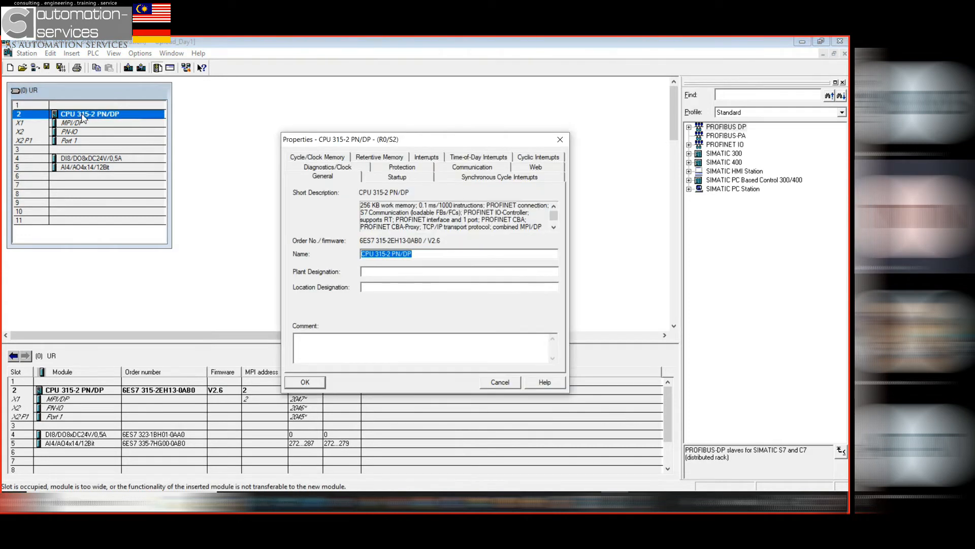
left_click_drag(414, 142, 348, 89)
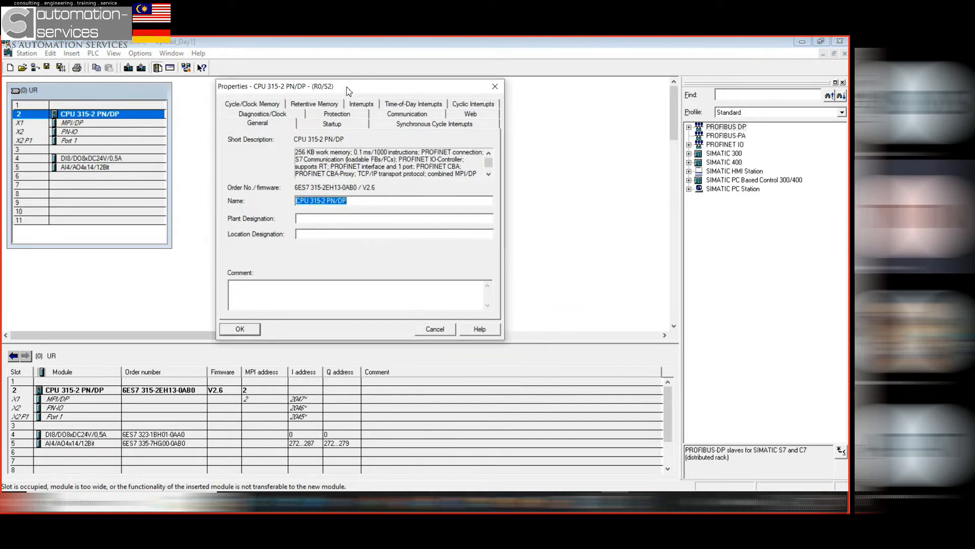
left_click(494, 86)
Check the X2 PN-IO interface properties against the physical rack in Iriun Webcam, then close them and the hardware configuration without changes
left_click(67, 220)
left_click(66, 135)
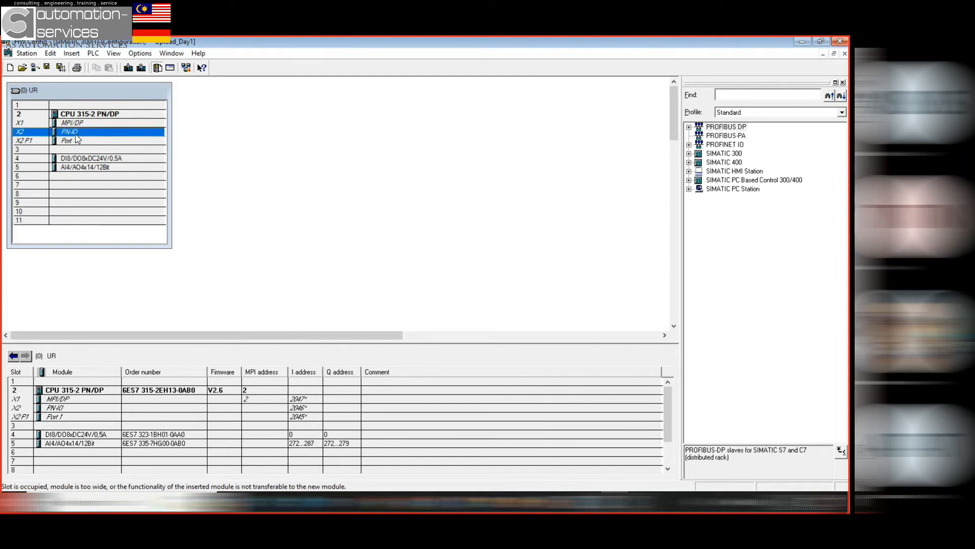
left_click(24, 124)
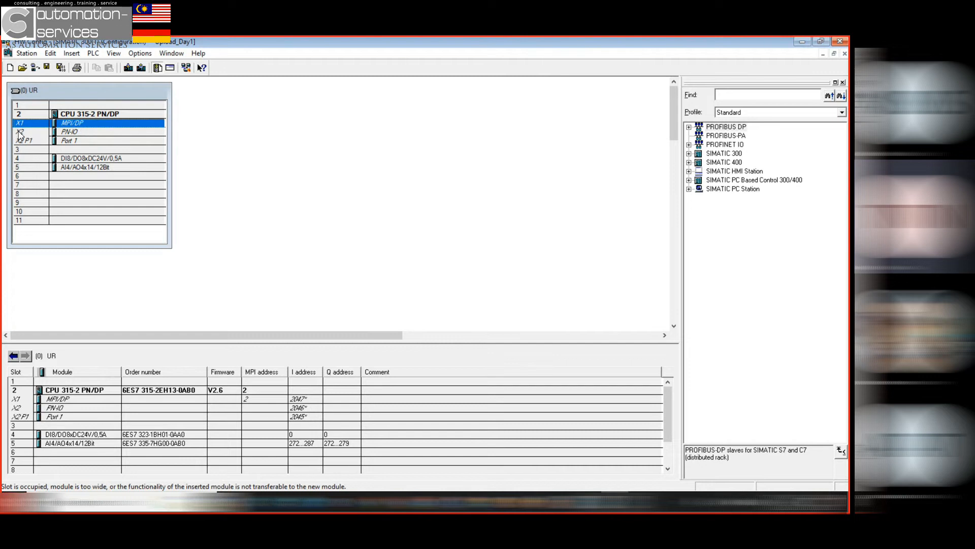
left_click(21, 134)
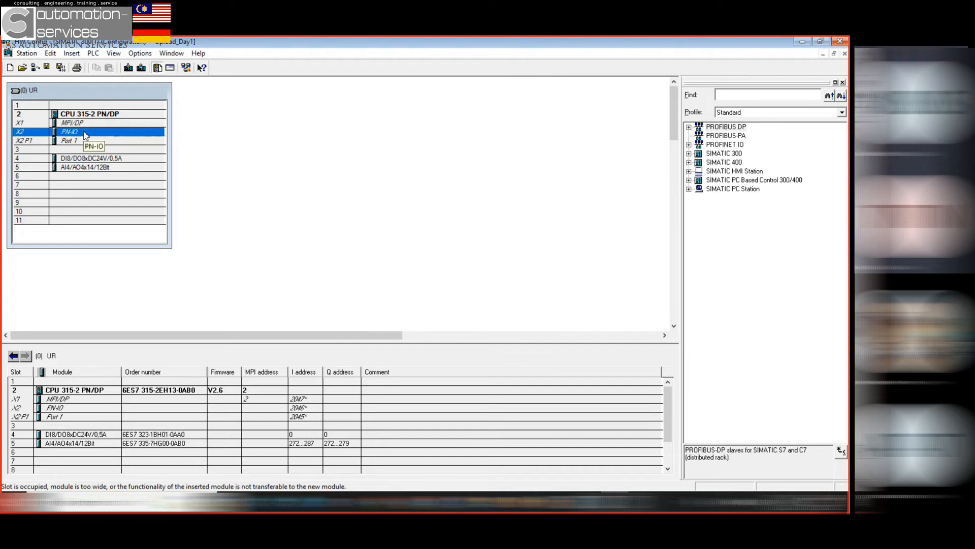
double_click(85, 135)
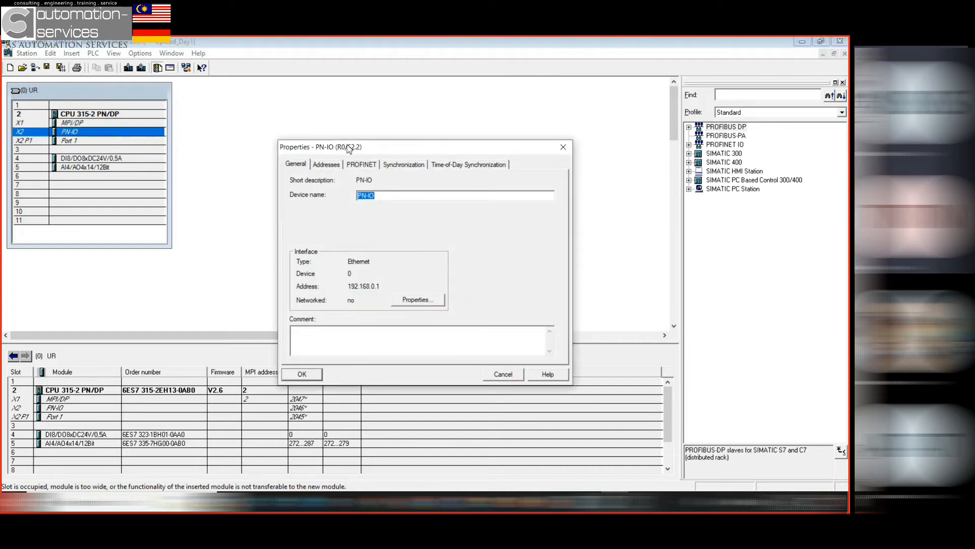
left_click_drag(369, 149, 364, 94)
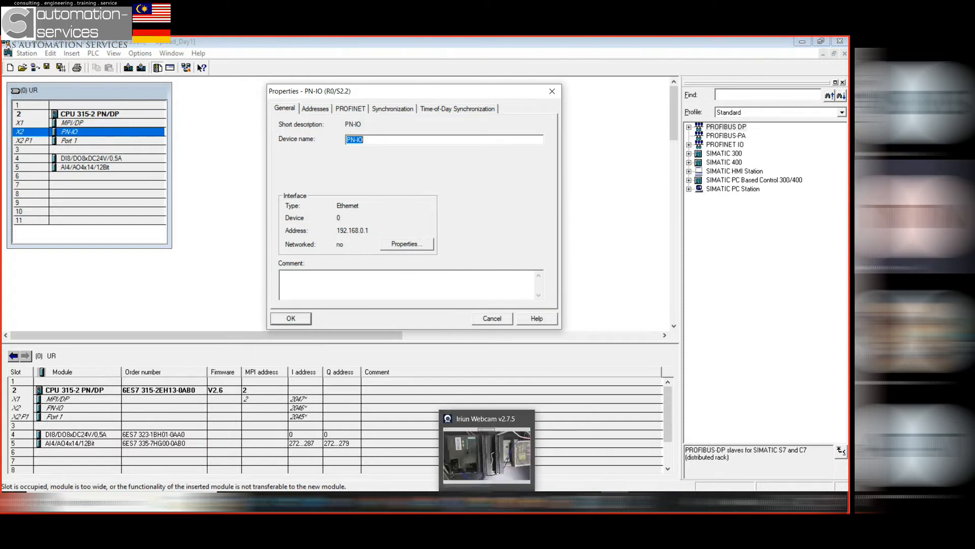
left_click(484, 502)
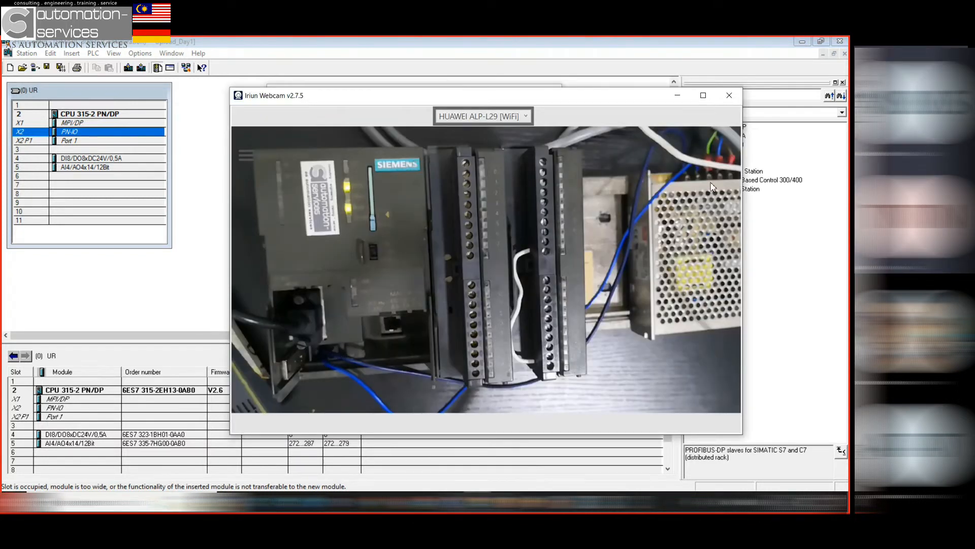
left_click(678, 96)
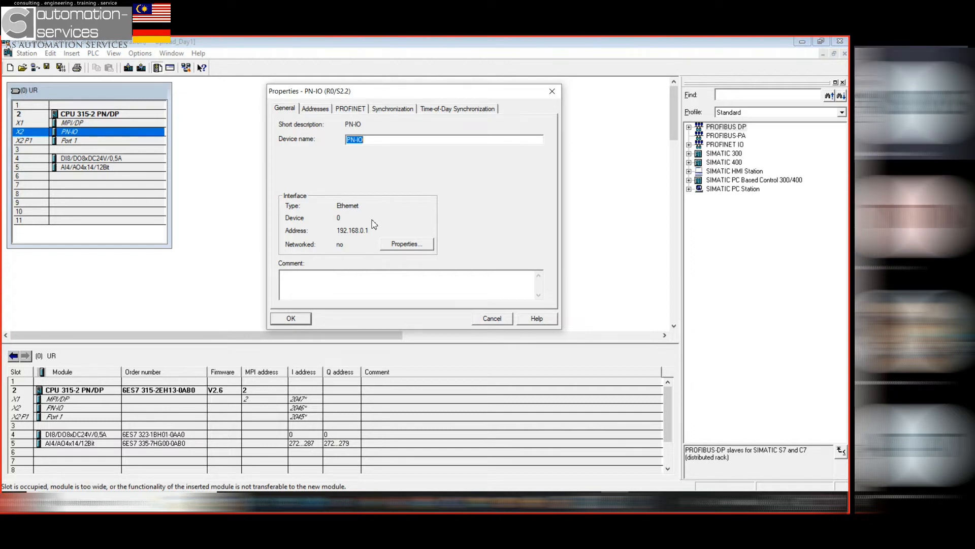
left_click(490, 318)
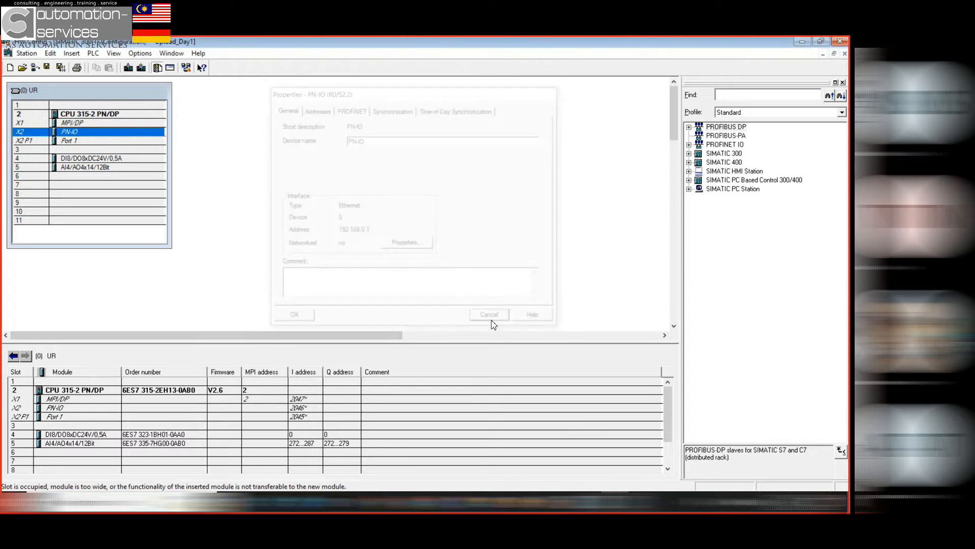
left_click(839, 42)
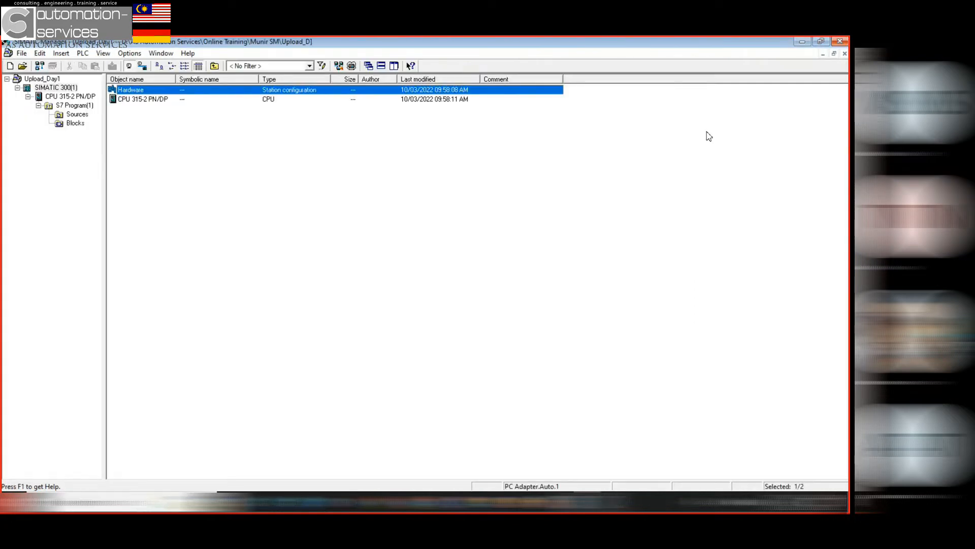
Check the Microsoft Teams meeting window, return to SIMATIC Manager, and close the Upload_Day1 project
left_click(635, 174)
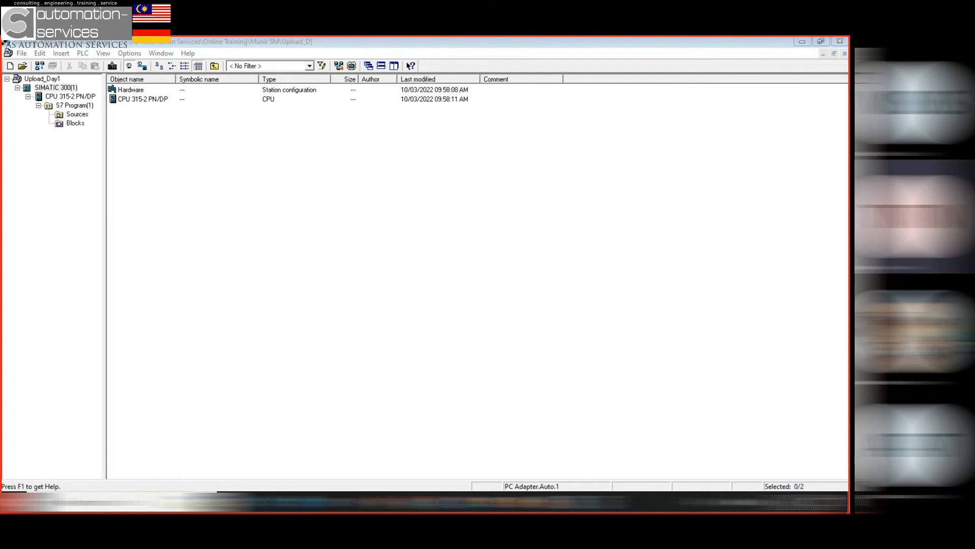
key("alt+Tab")
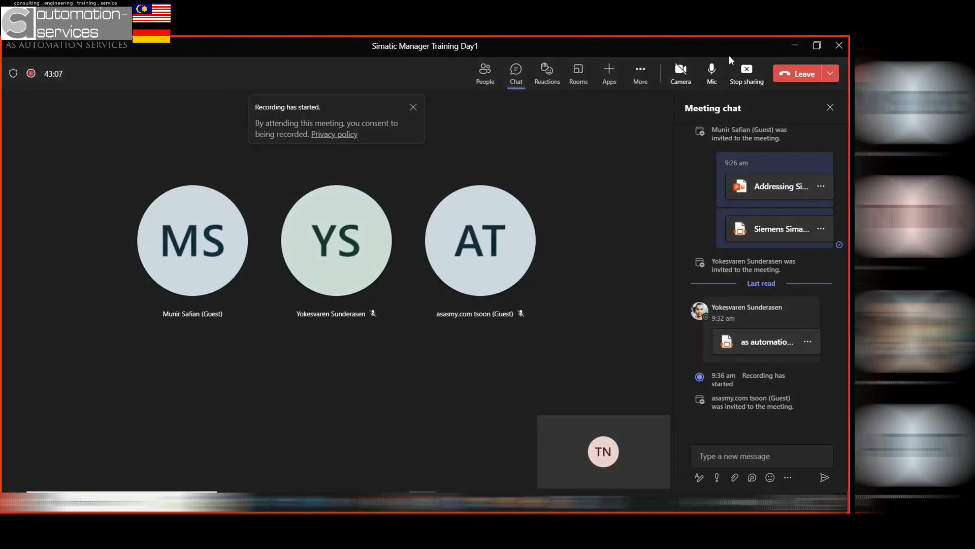
left_click(797, 45)
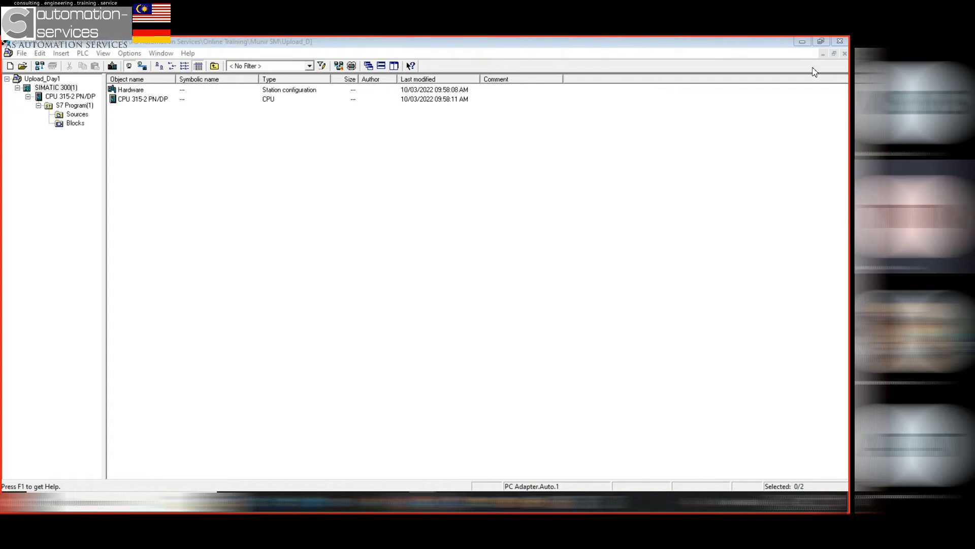
left_click(844, 55)
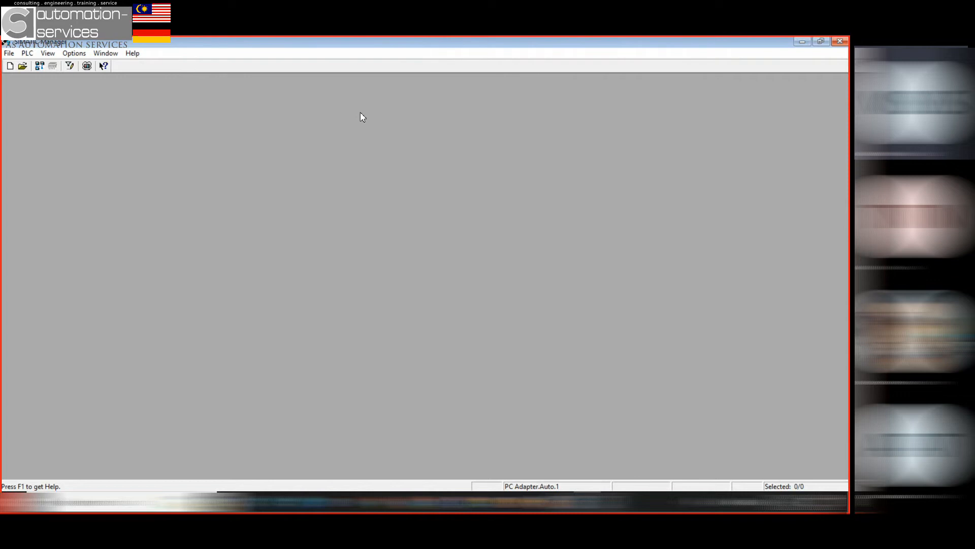
left_click(425, 49)
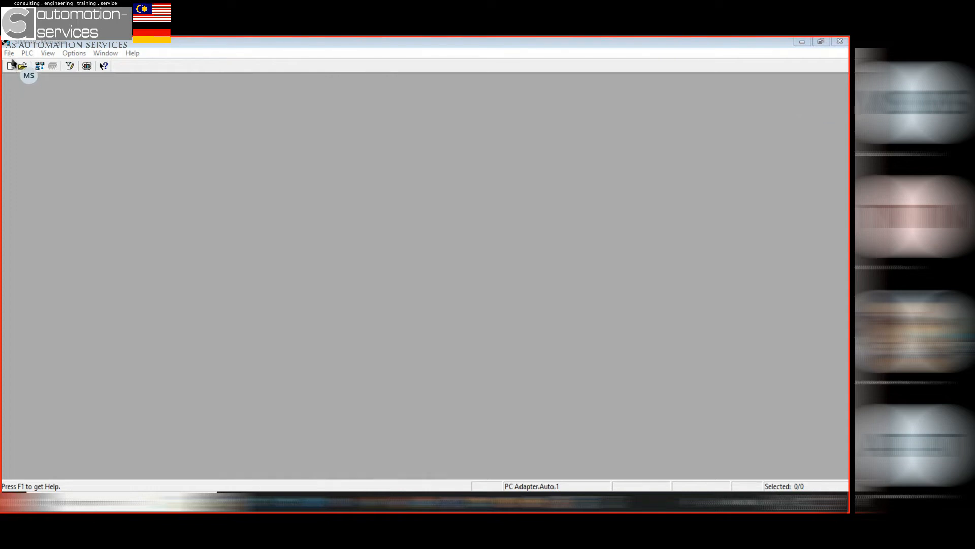
left_click(9, 53)
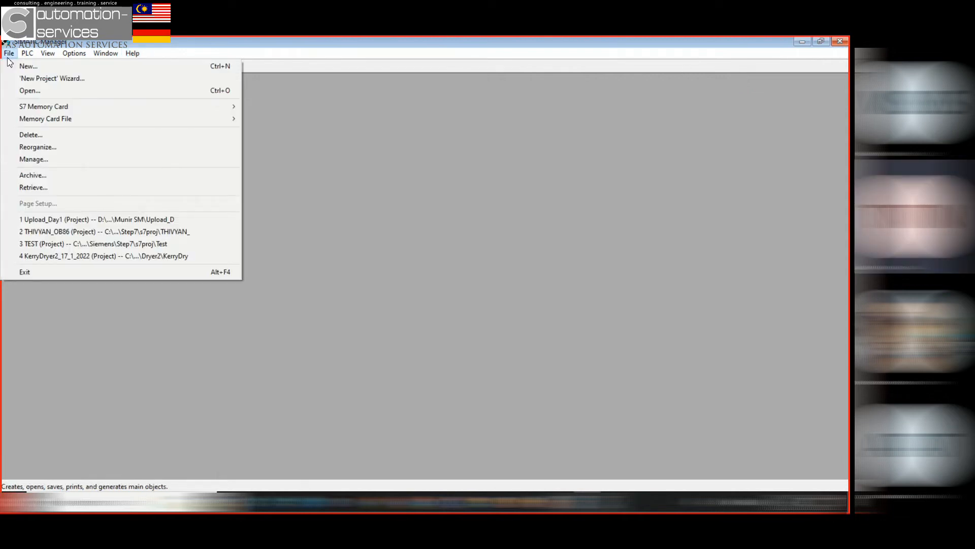
left_click(780, 146)
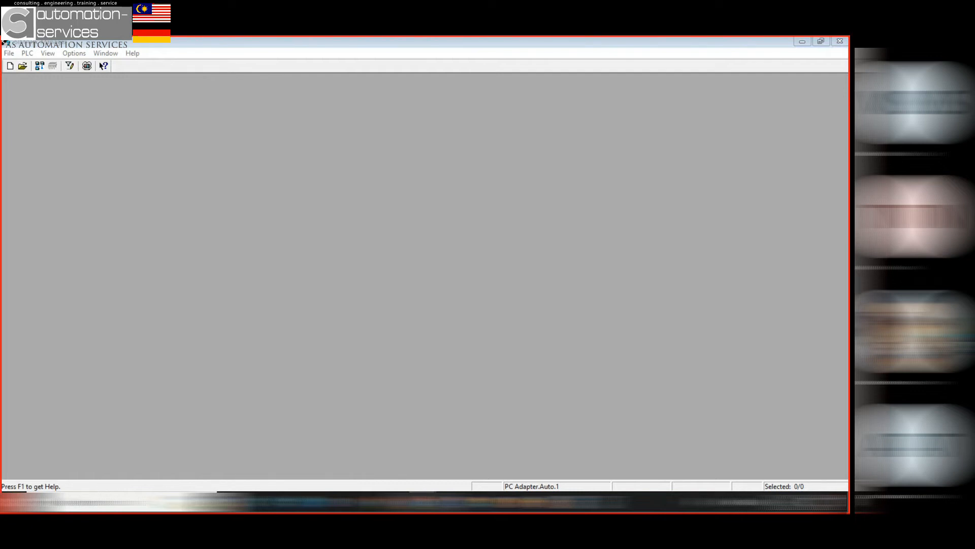
left_click(443, 198)
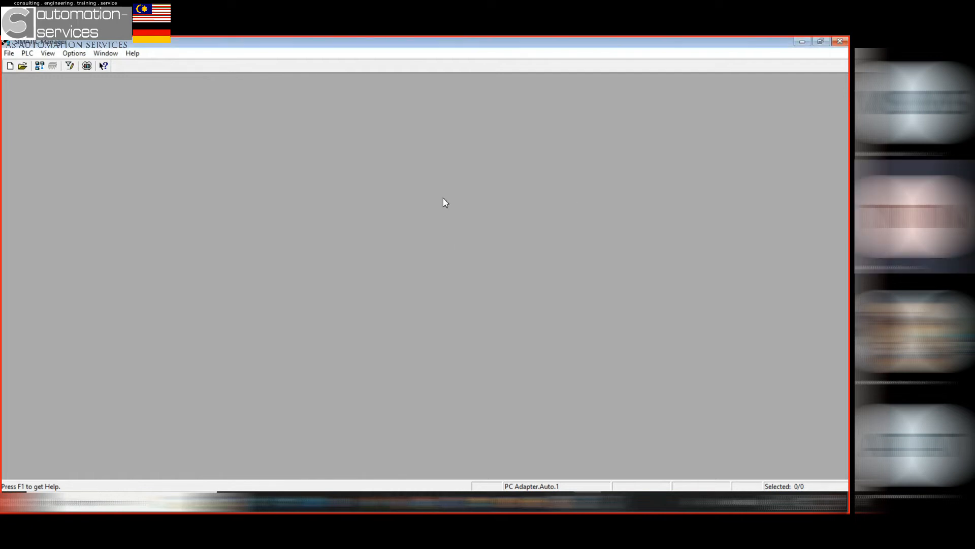
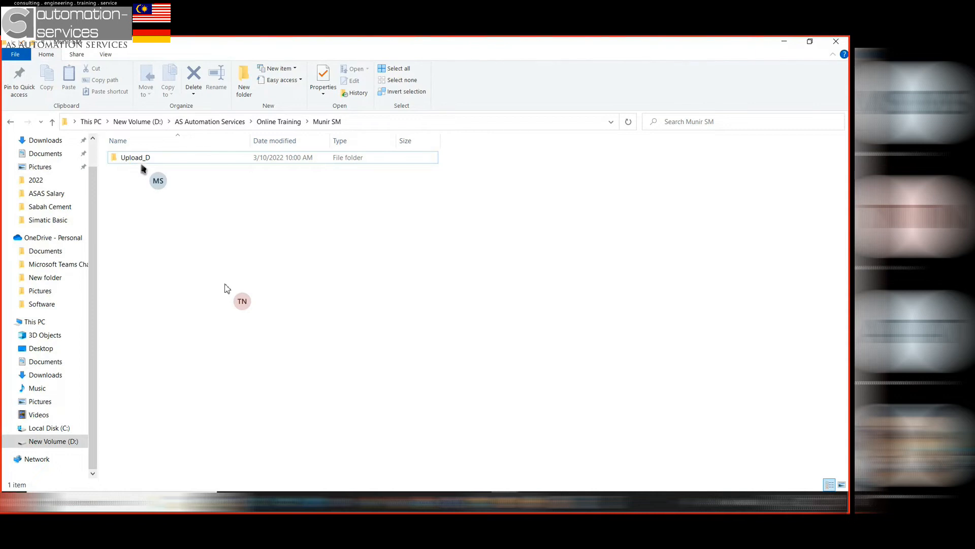
Show the contents of the Upload_D project folder in File Explorer and return to SIMATIC Manager
double_click(143, 160)
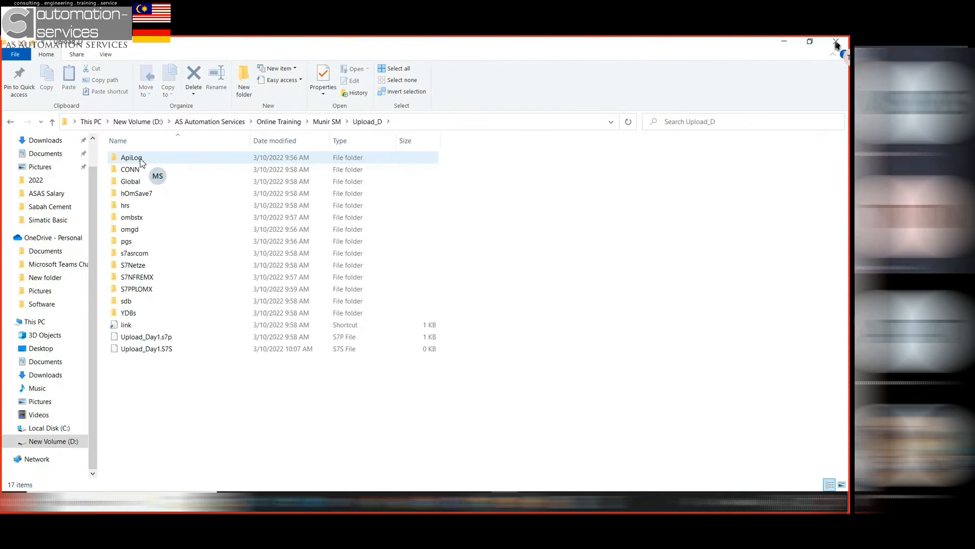
left_click(786, 44)
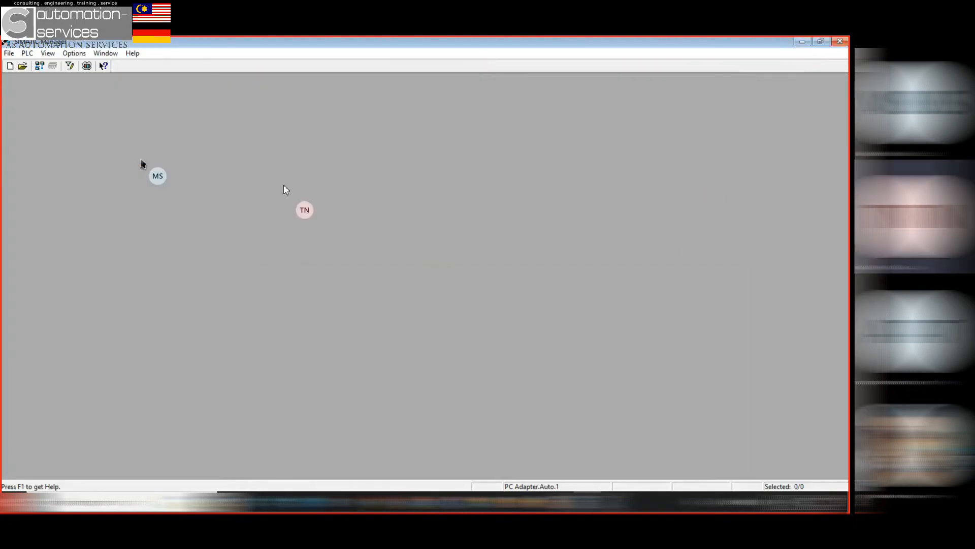
Create a new project named Upload2_Day1 in the preset storage location and maximize its project window
left_click(9, 54)
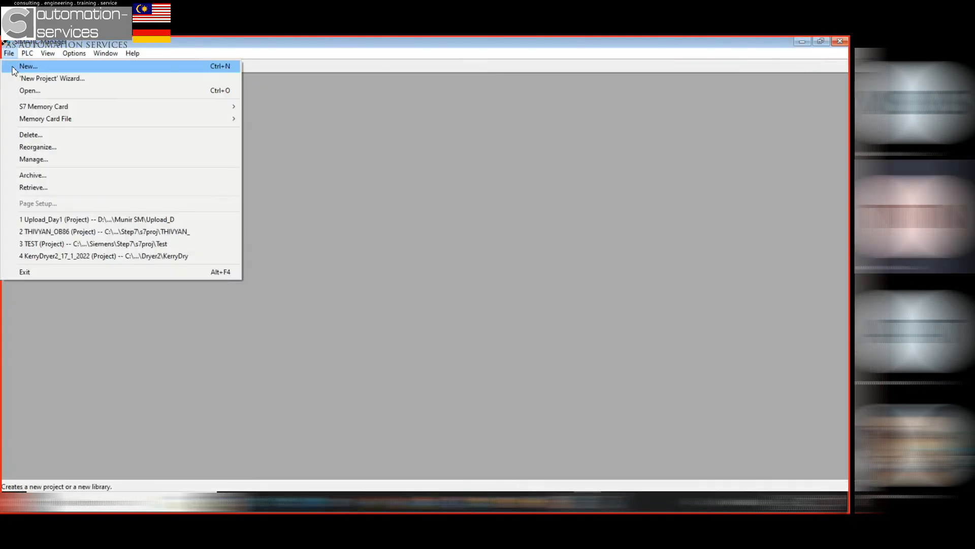
left_click(12, 67)
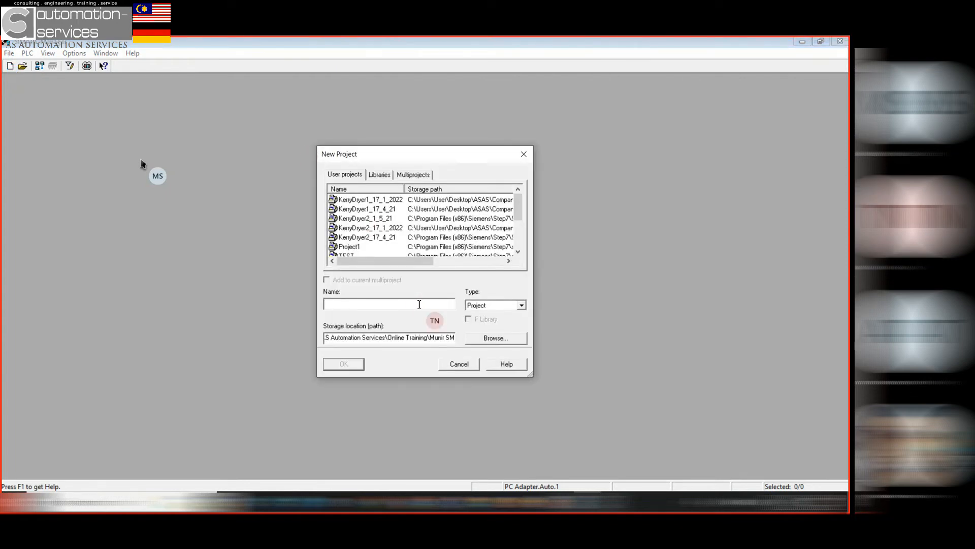
type("Upload2_Day1")
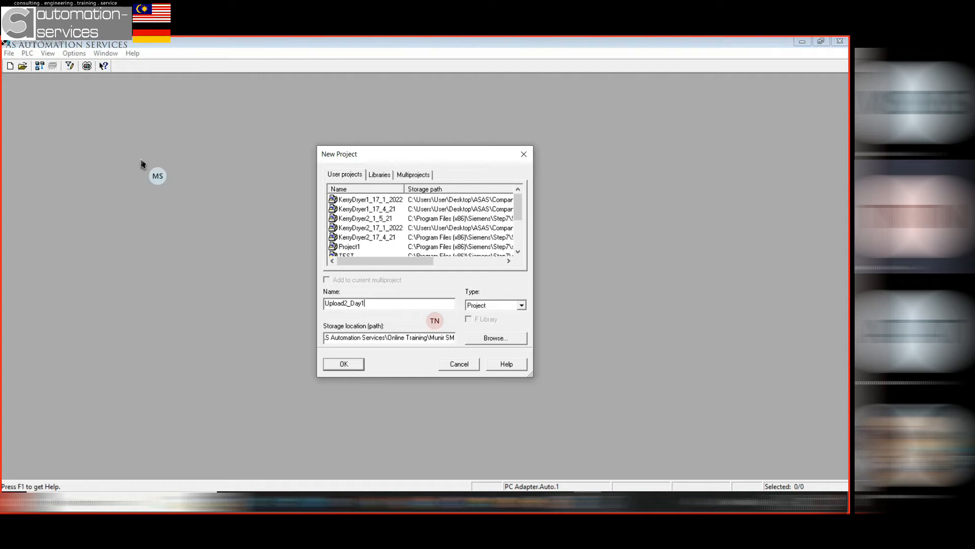
left_click(357, 370)
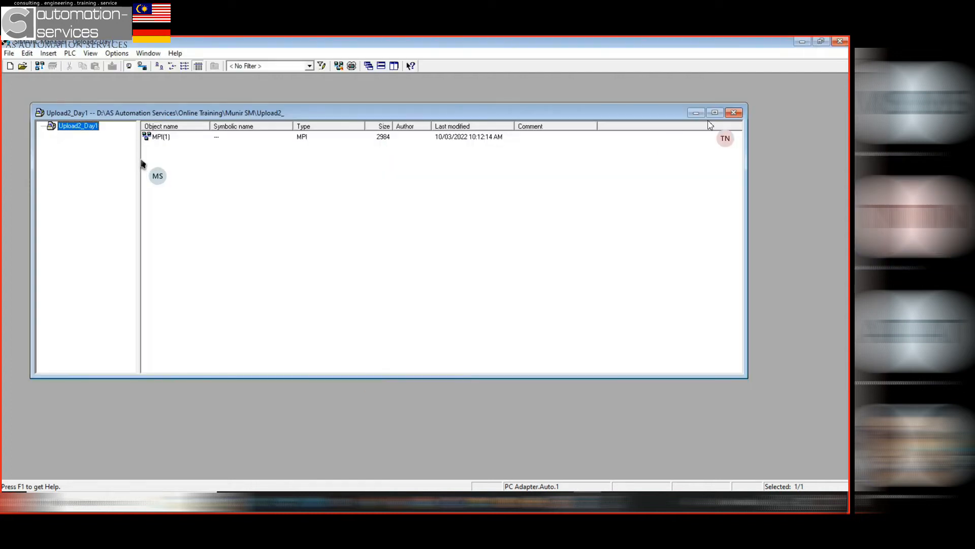
left_click(725, 112)
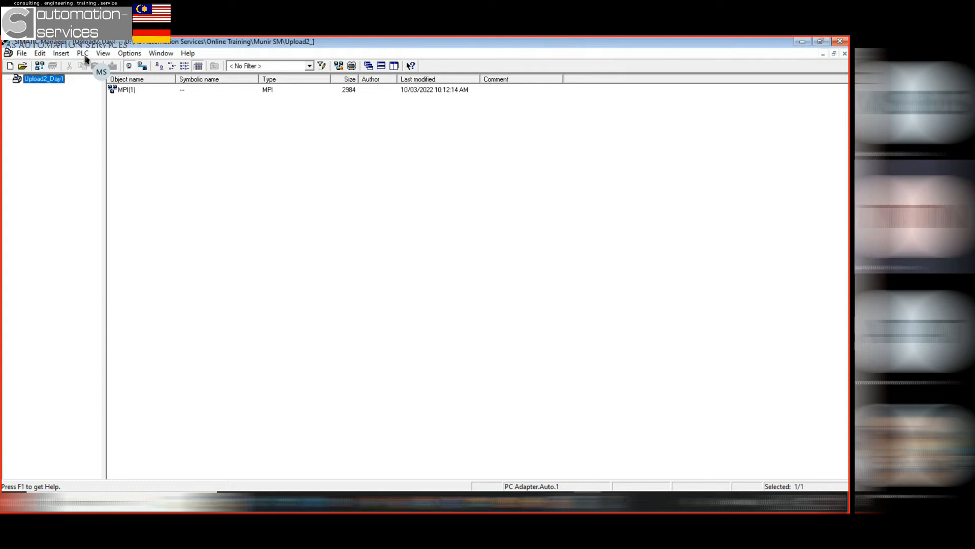
Close SIMATIC Manager and toggle "Run this program as an administrator" in its desktop shortcut's compatibility properties, confirm, and refresh the desktop
left_click(840, 41)
right_click(777, 51)
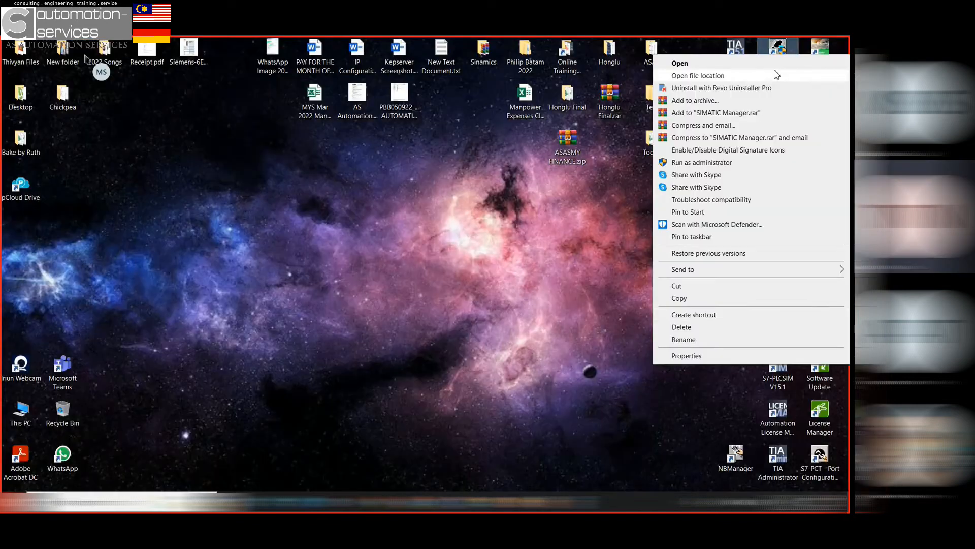
left_click(687, 356)
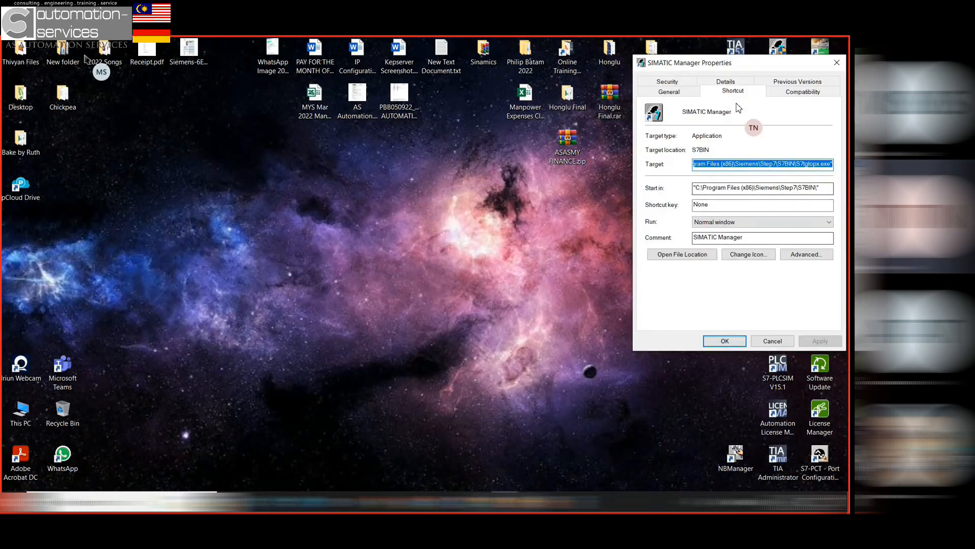
left_click(518, 127)
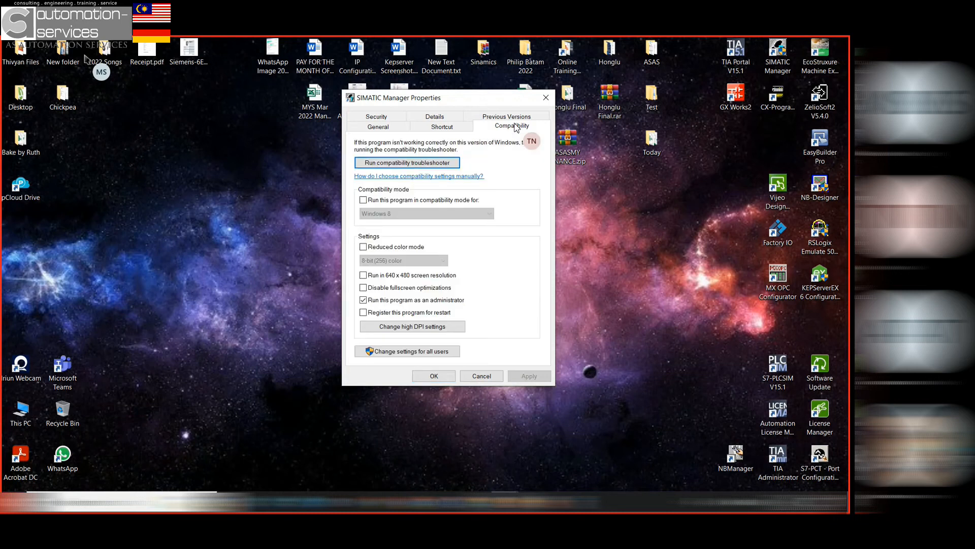
left_click(363, 300)
left_click(363, 300)
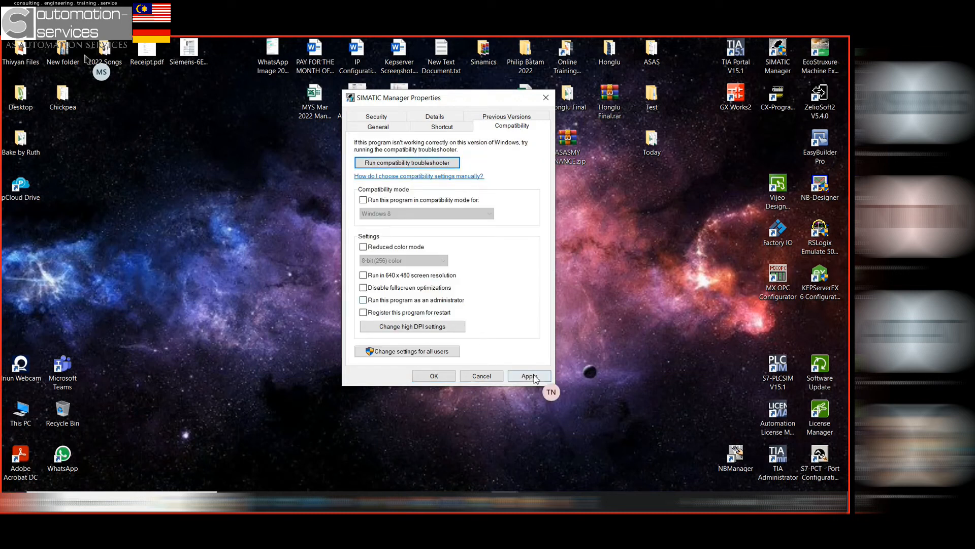
left_click(451, 379)
right_click(511, 252)
left_click(529, 286)
Restart SIMATIC Manager and cancel the STEP 7 New Project wizard at its CPU selection page
double_click(778, 56)
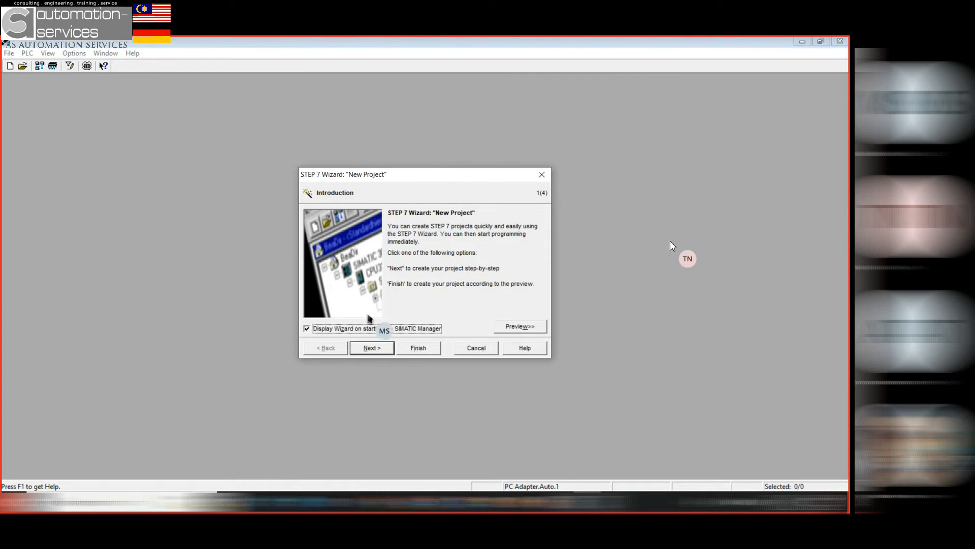
left_click(373, 348)
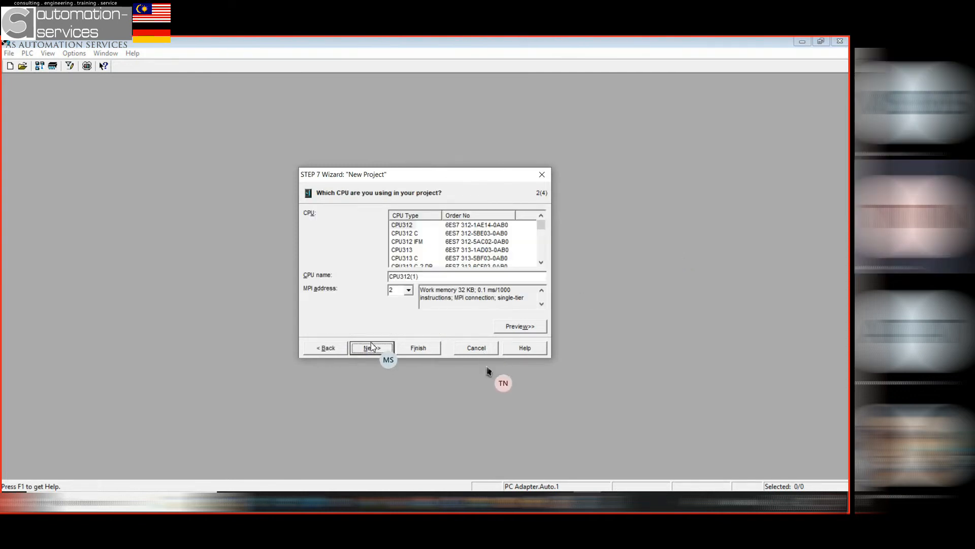
left_click(473, 349)
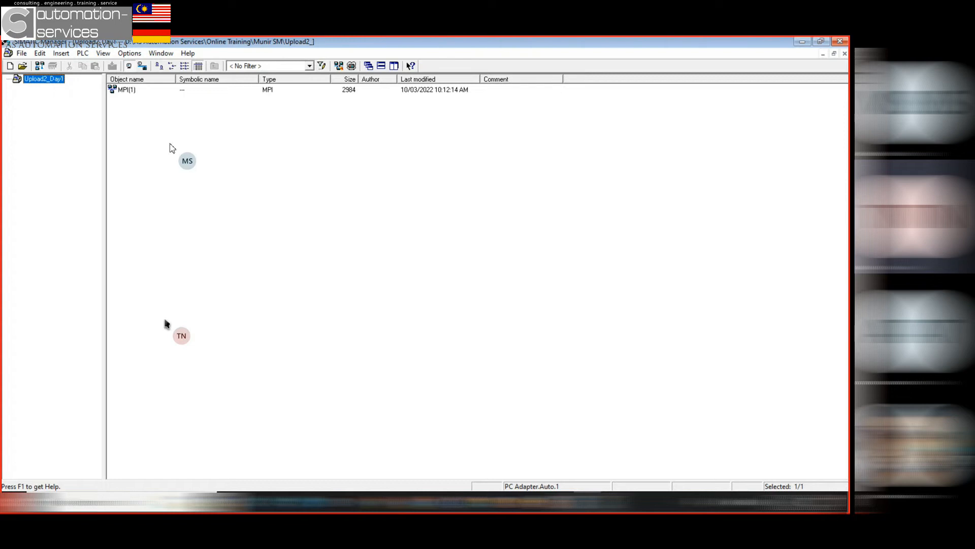
Open the Set PG/PC Interface settings and try choosing an entry in the interface parameter assignment list, dismissing the change
left_click(84, 54)
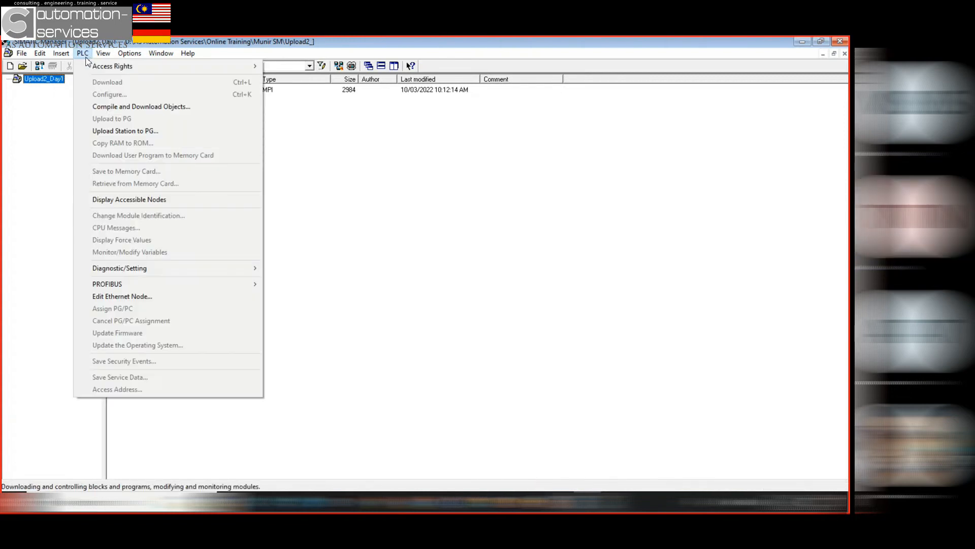
mouse_move(58, 57)
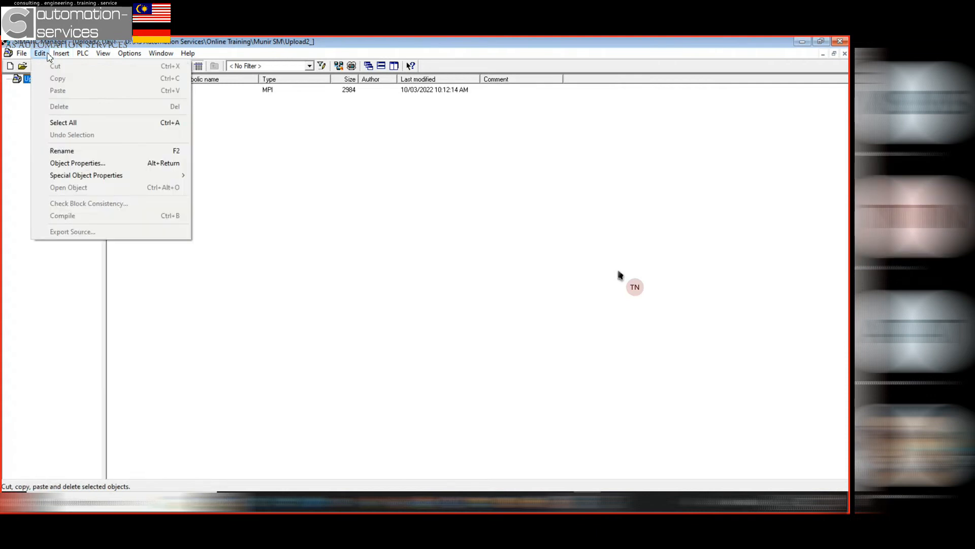
mouse_move(110, 56)
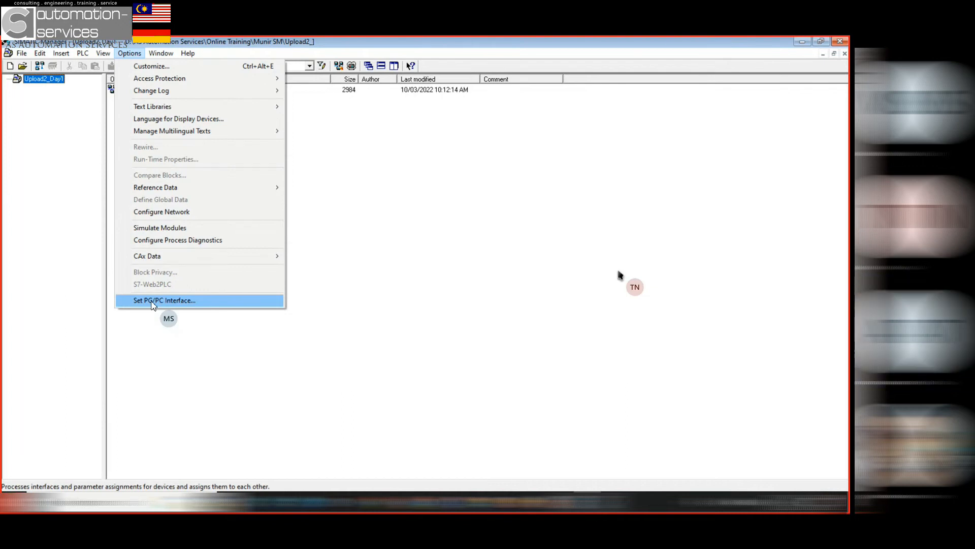
left_click(151, 300)
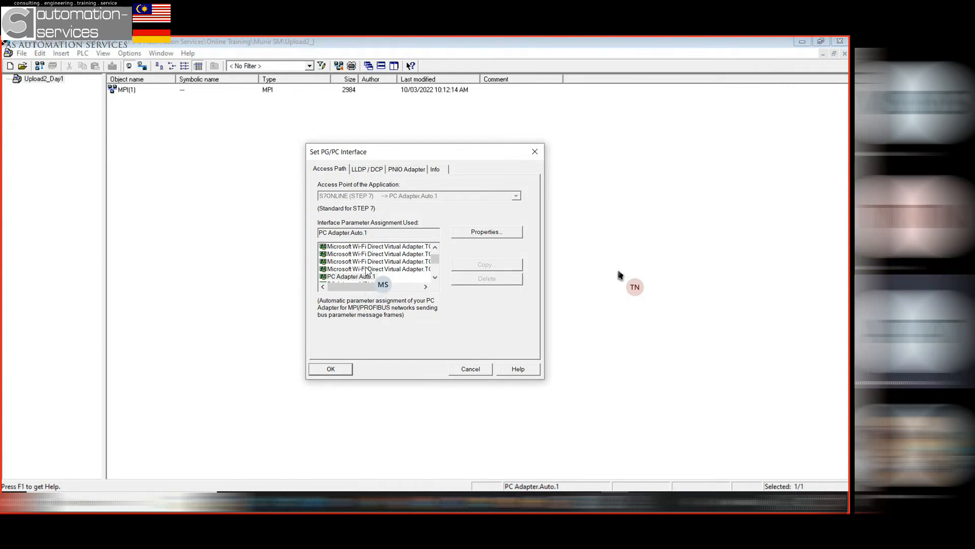
left_click(366, 269)
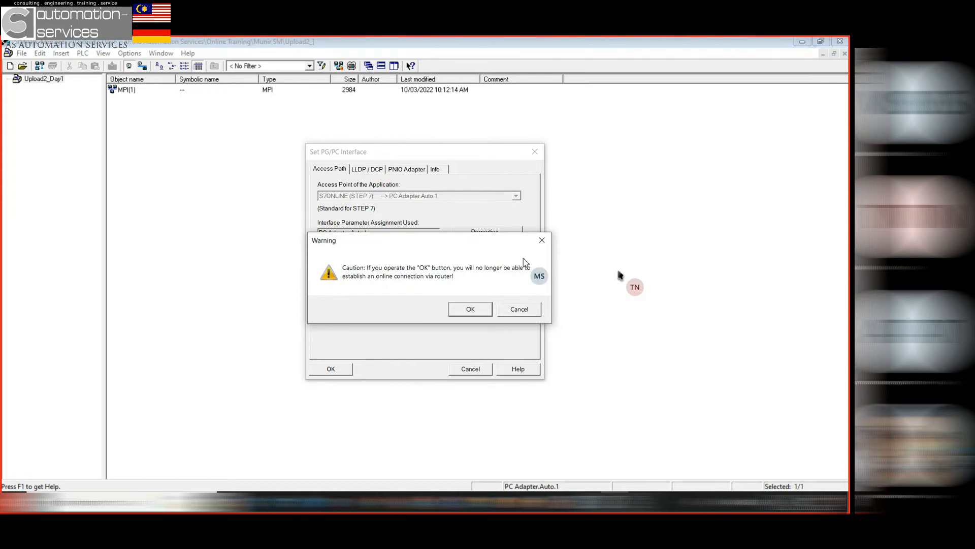
left_click(542, 240)
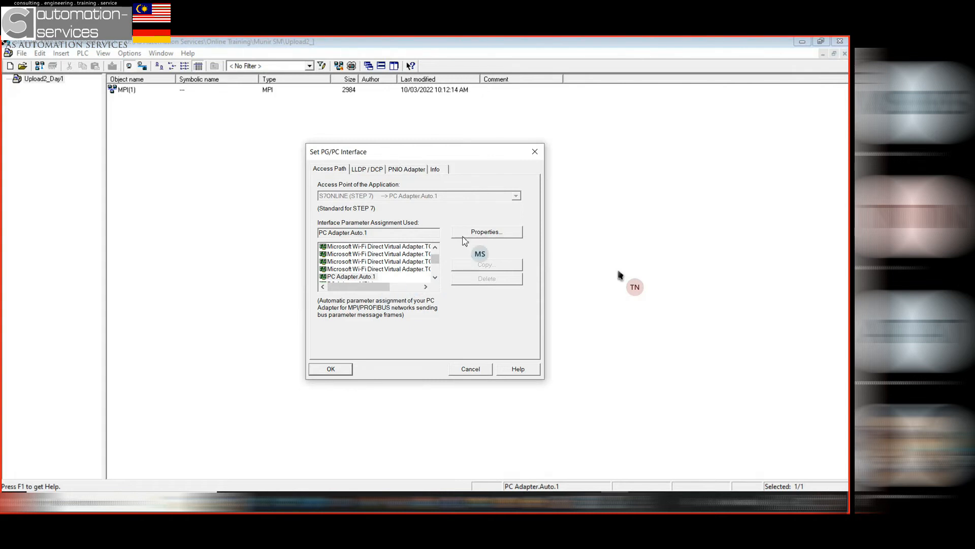
Run network detection in the PC Adapter.Auto.1 properties and confirm the PG/PC interface settings
left_click(468, 237)
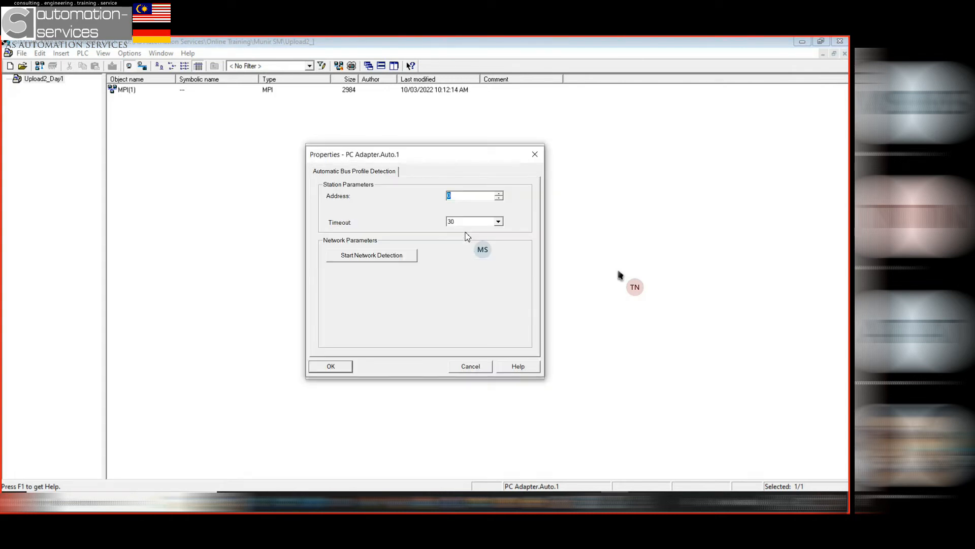
left_click(393, 260)
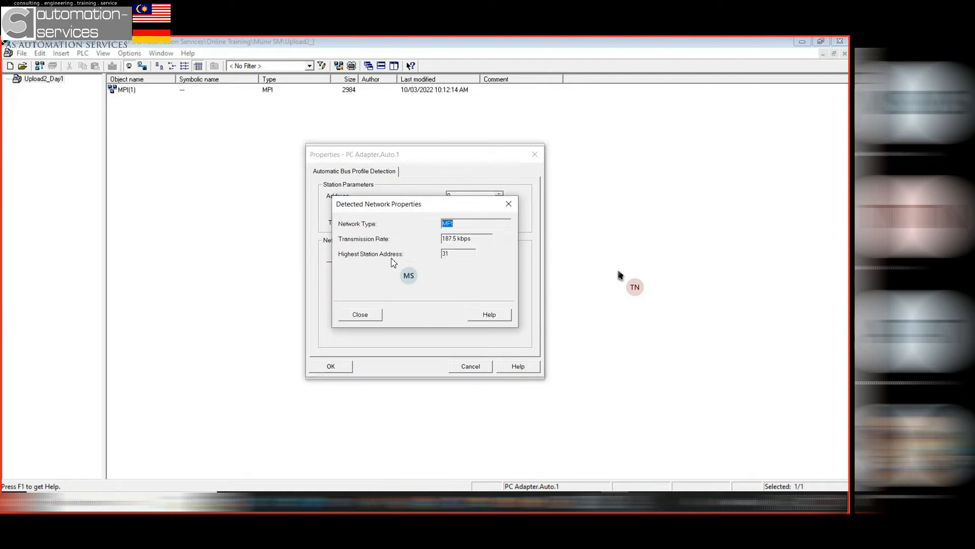
left_click(360, 314)
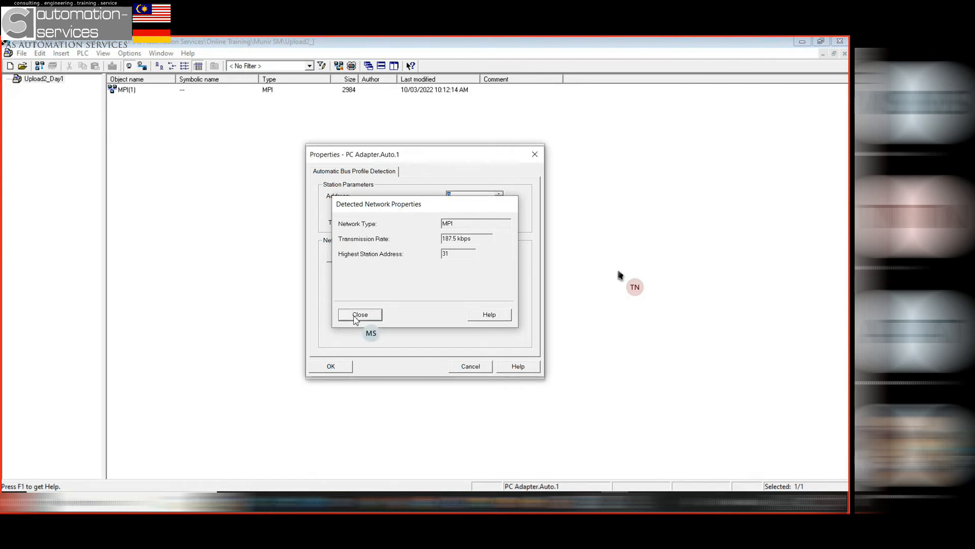
left_click(331, 366)
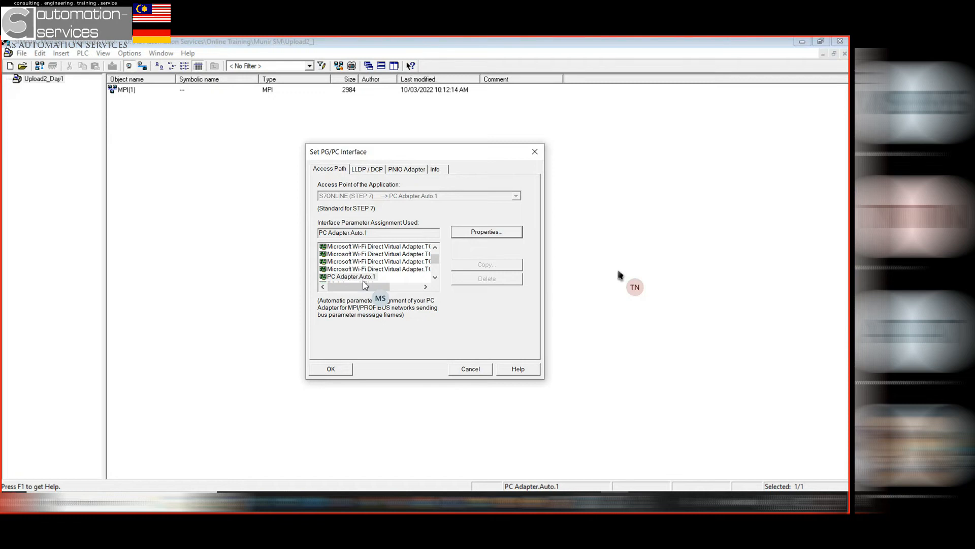
scroll(408, 268, "down", 1)
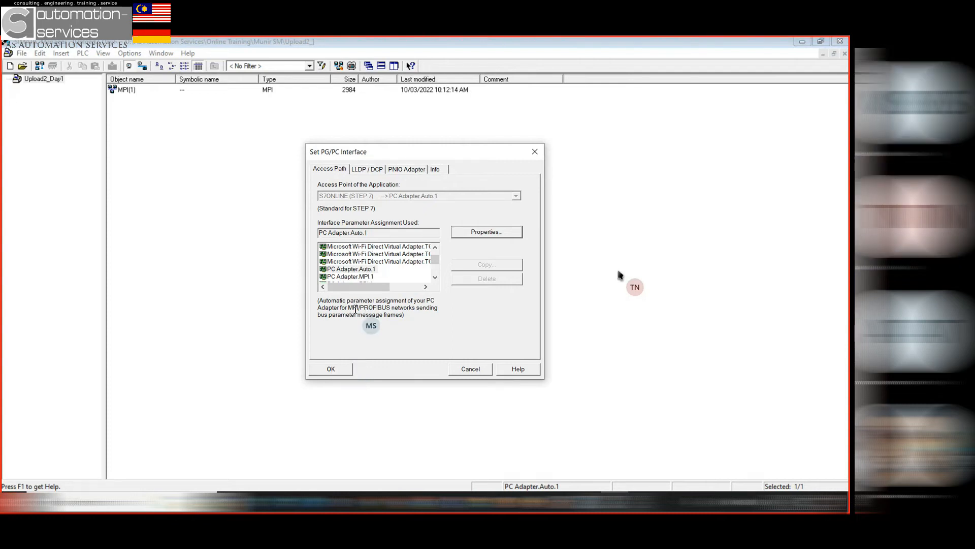
left_click(340, 369)
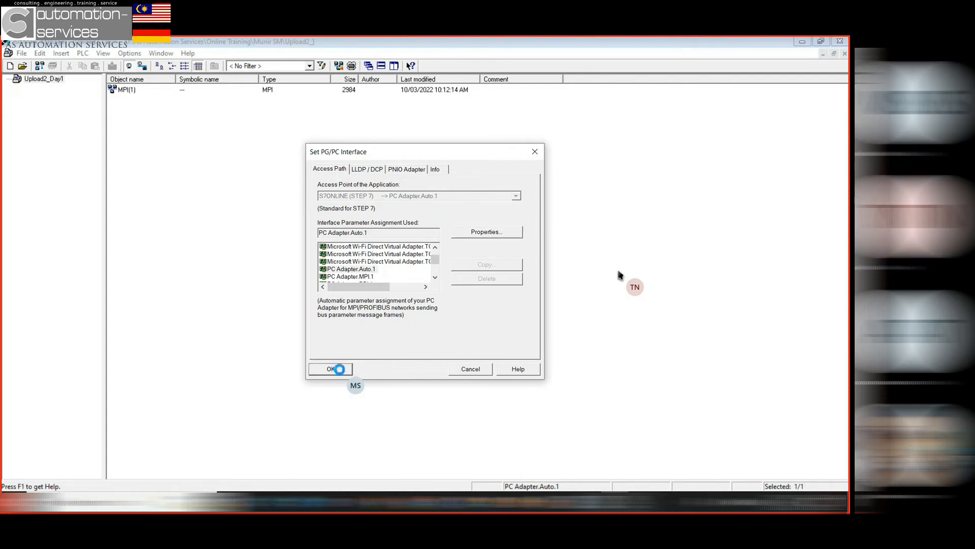
left_click(339, 369)
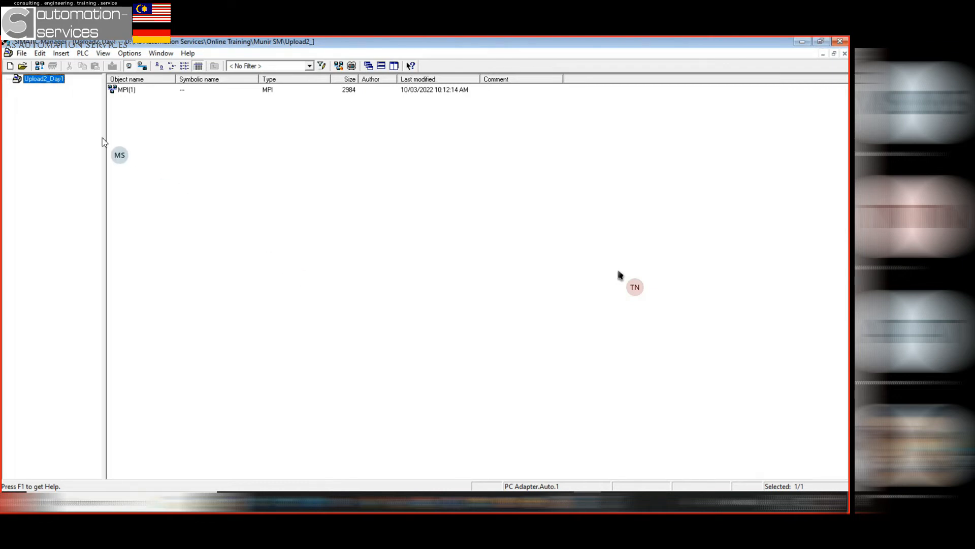
Upload the station to the PG from the accessible CPU 315-2 node at MPI address 2, rack 0, slot 0, with a local target
left_click(131, 54)
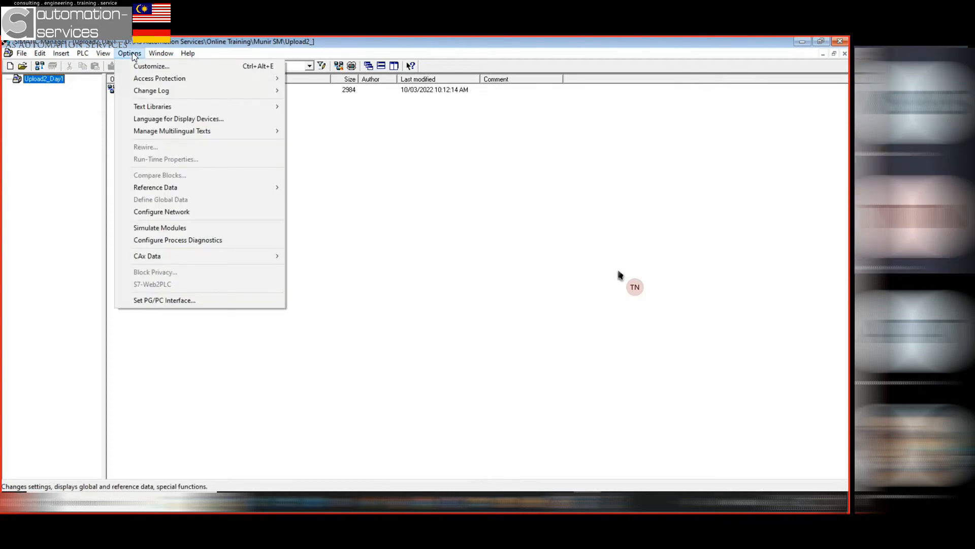
mouse_move(86, 57)
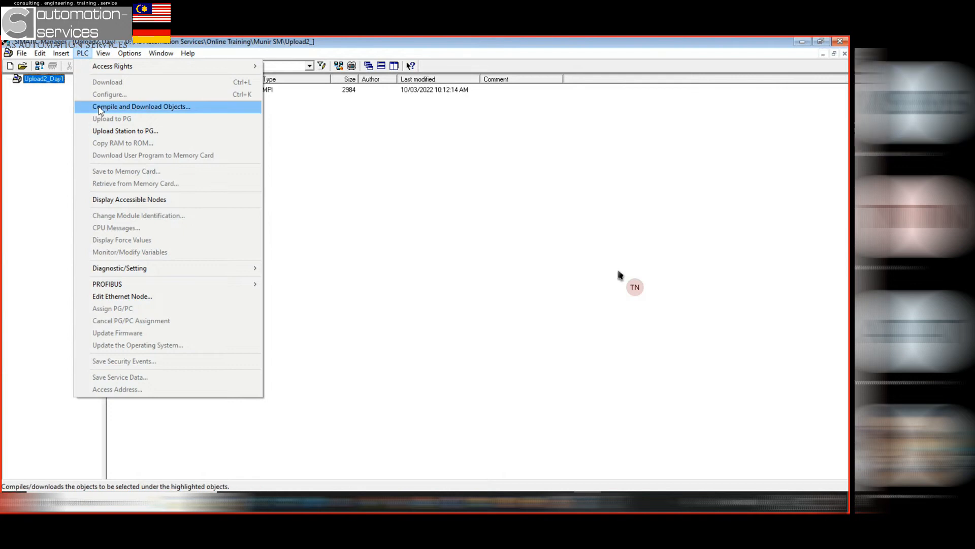
left_click(102, 132)
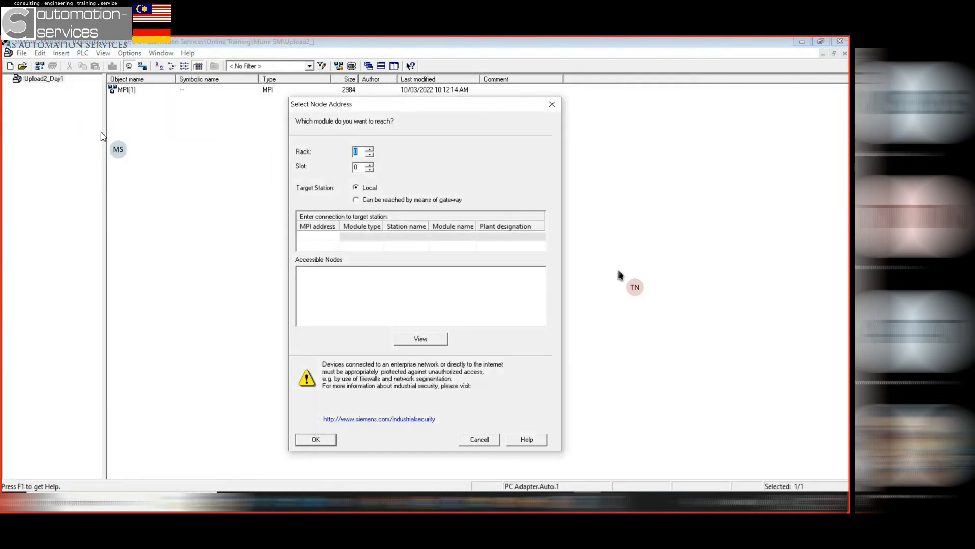
left_click(411, 339)
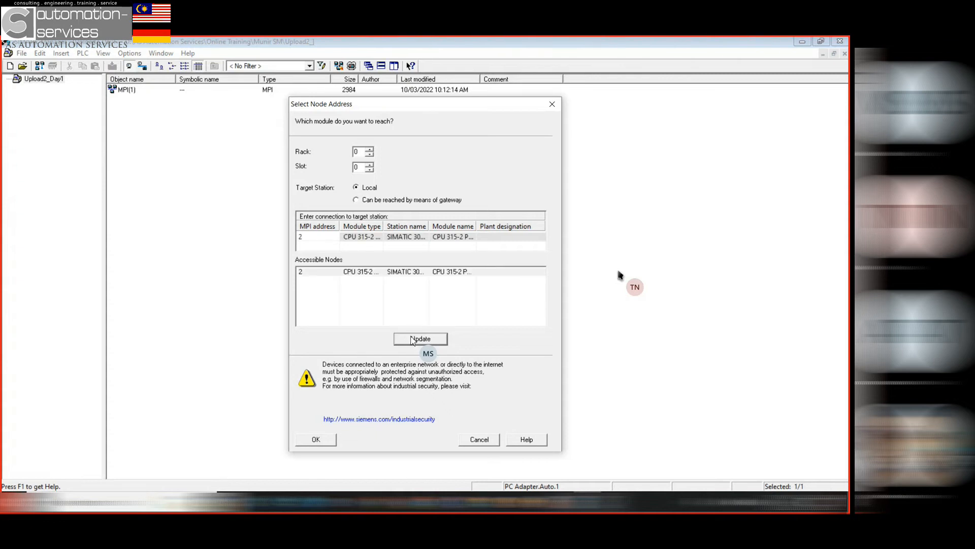
left_click(330, 275)
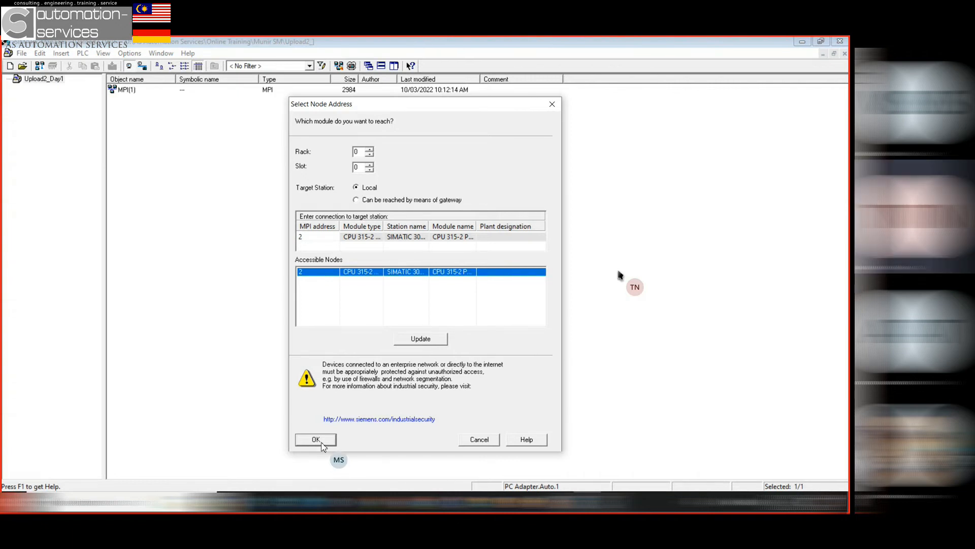
left_click(322, 443)
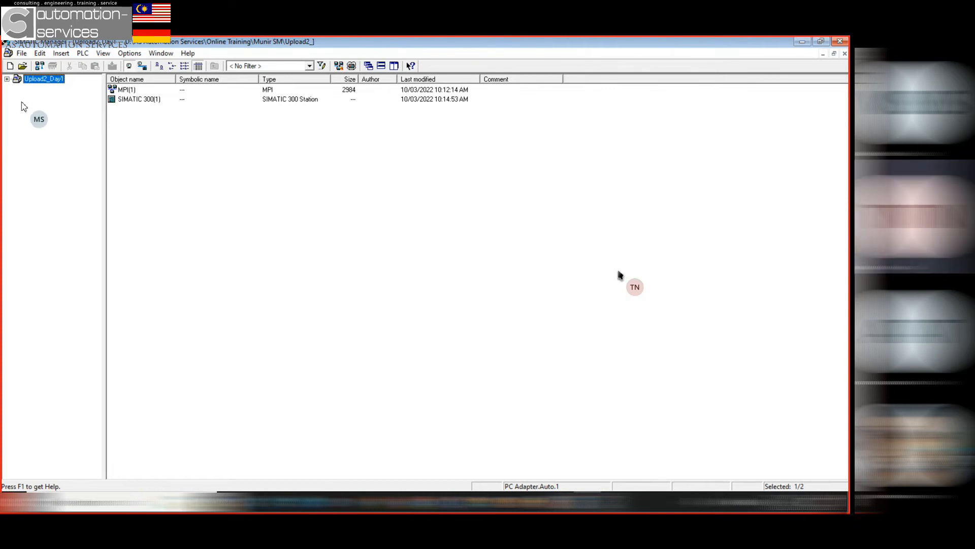
Expand SIMATIC 300(1) down through CPU 315-2 PN/DP and S7 Program(1), and examine the uploaded blocks
left_click(7, 79)
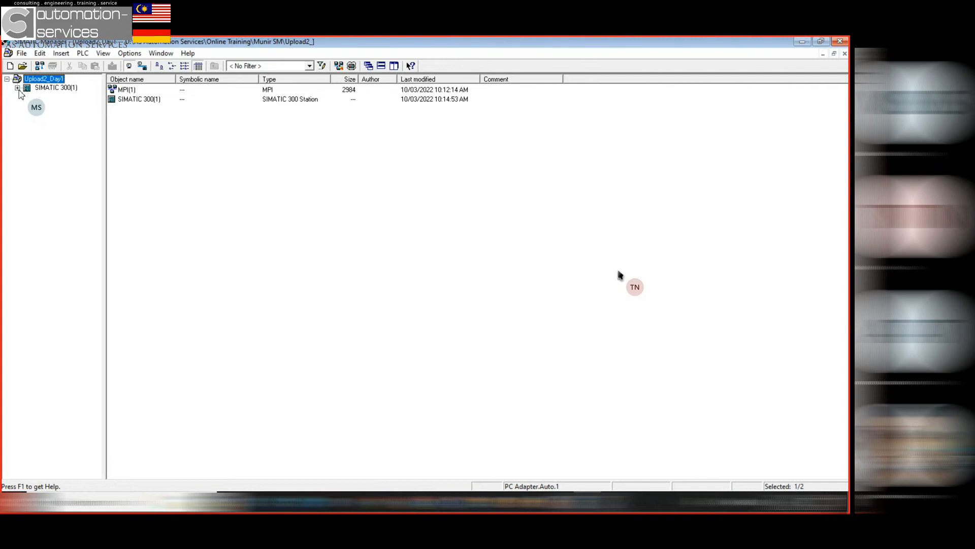
left_click(17, 88)
left_click(68, 97)
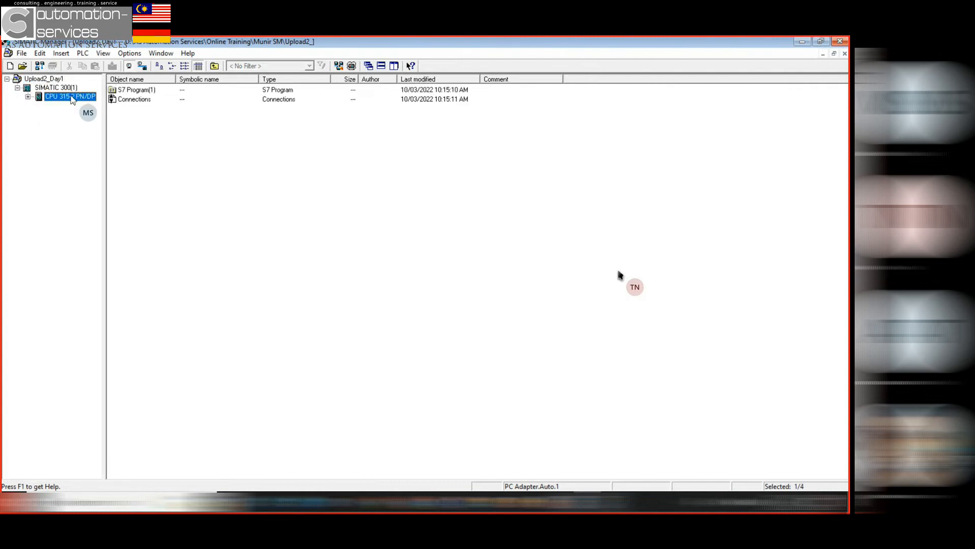
left_click(28, 96)
left_click(39, 106)
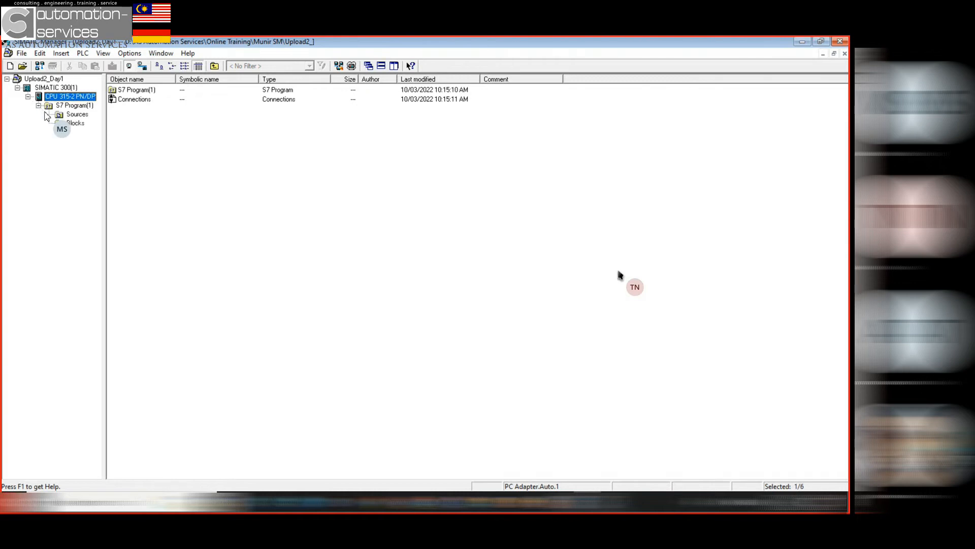
left_click(71, 123)
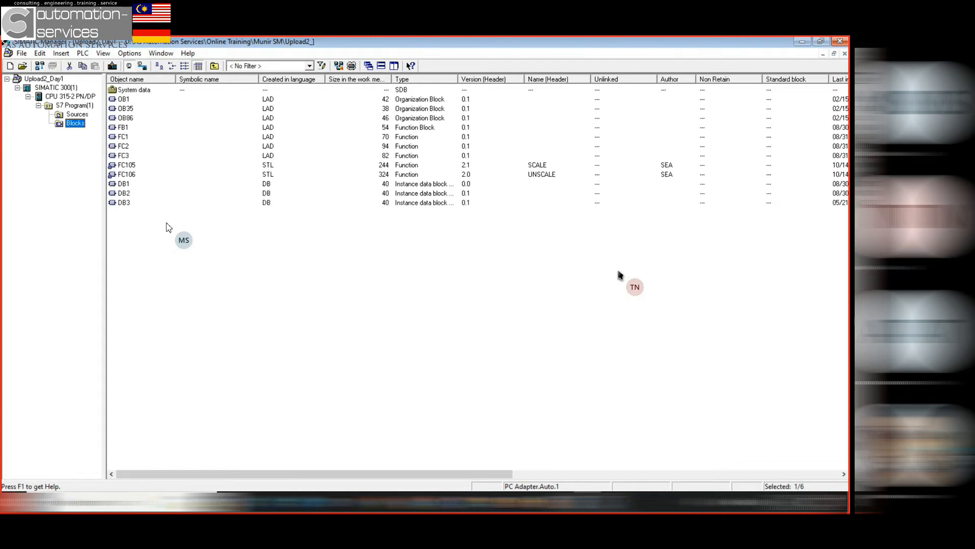
left_click(635, 288)
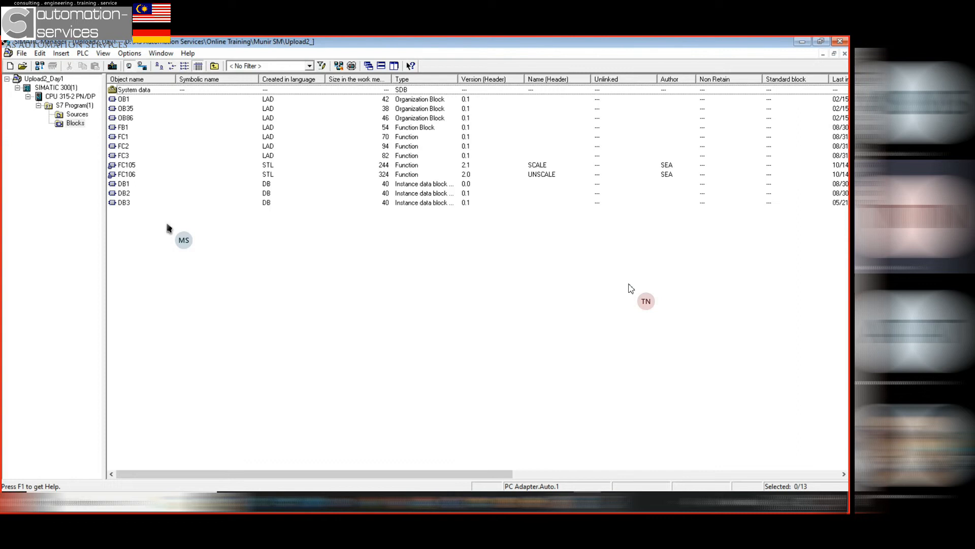
Close the Upload2_Day1 project and start a new project named Day1_Lesson1
left_click(845, 53)
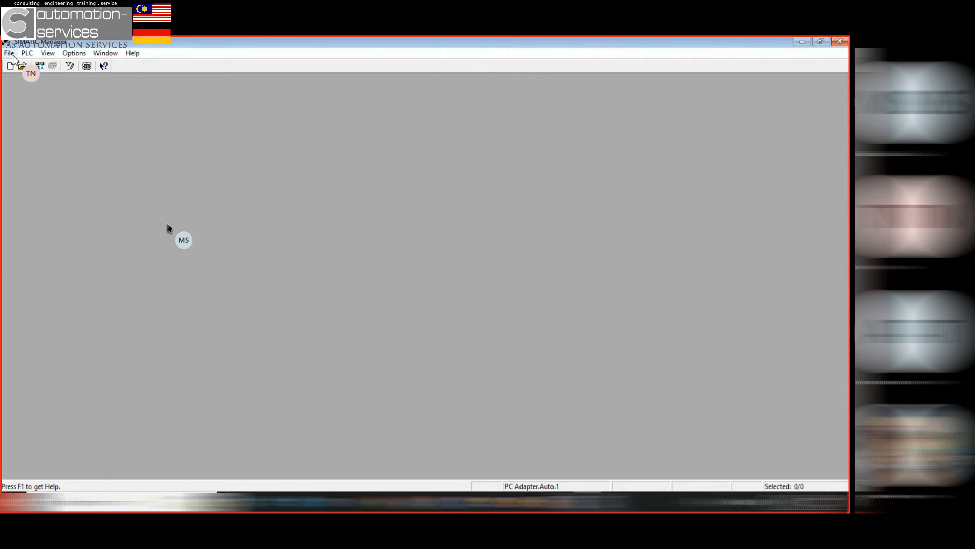
left_click(9, 53)
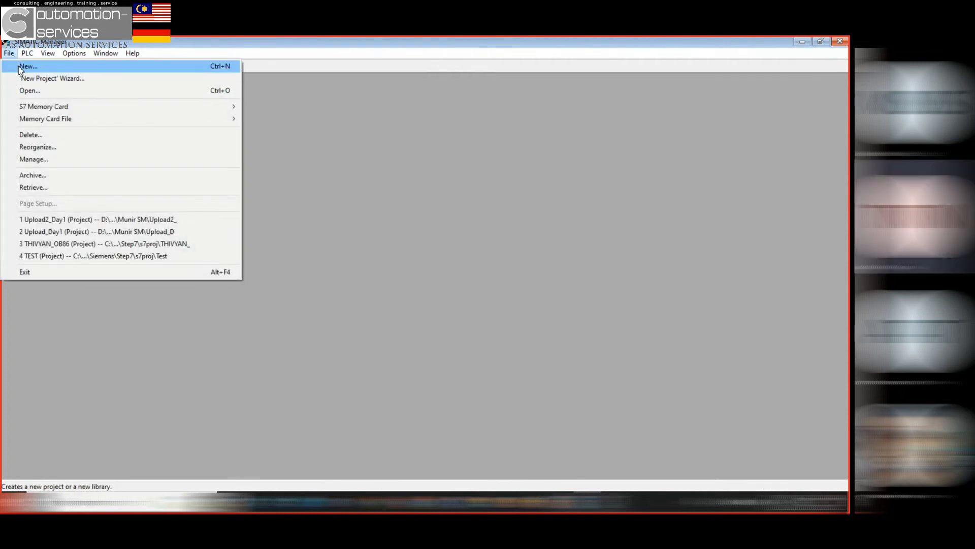
left_click(21, 67)
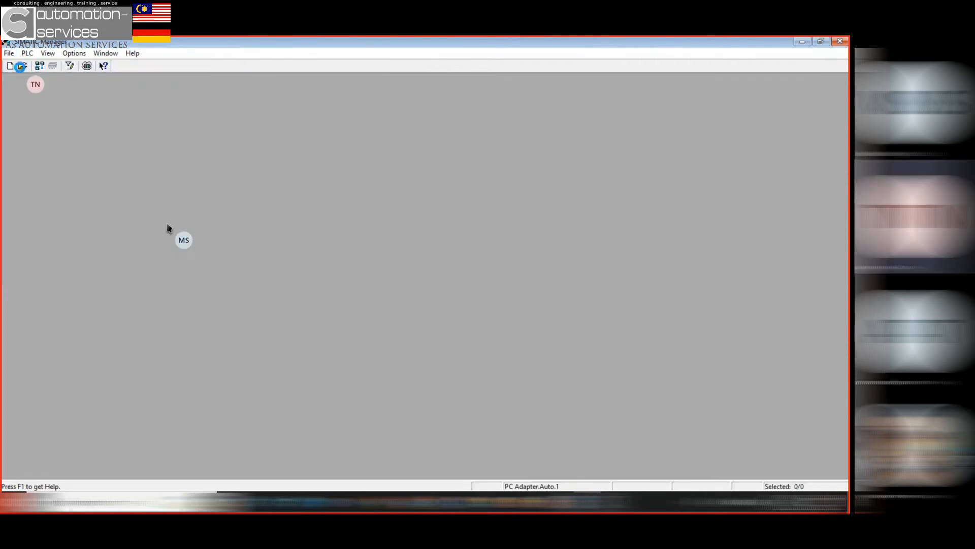
left_click(438, 303)
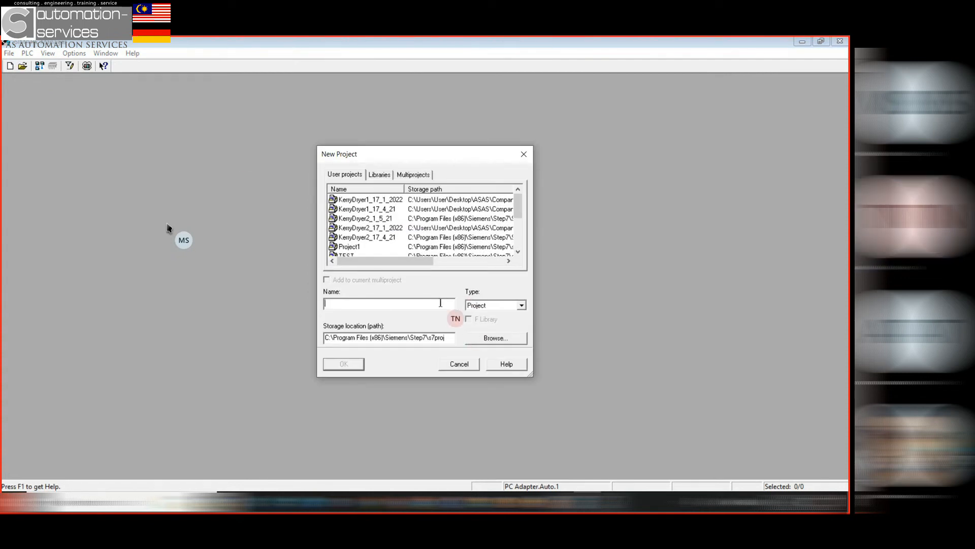
type("Day1_Lesson1")
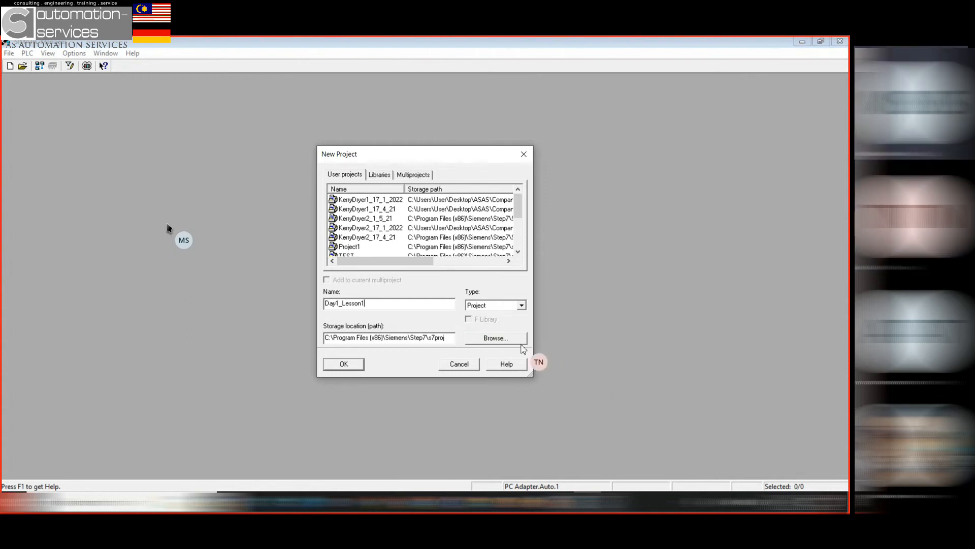
Set the storage location to the trainee's folder under D:\AS Automation Services\Online Training, create the project and maximize its window
left_click(522, 341)
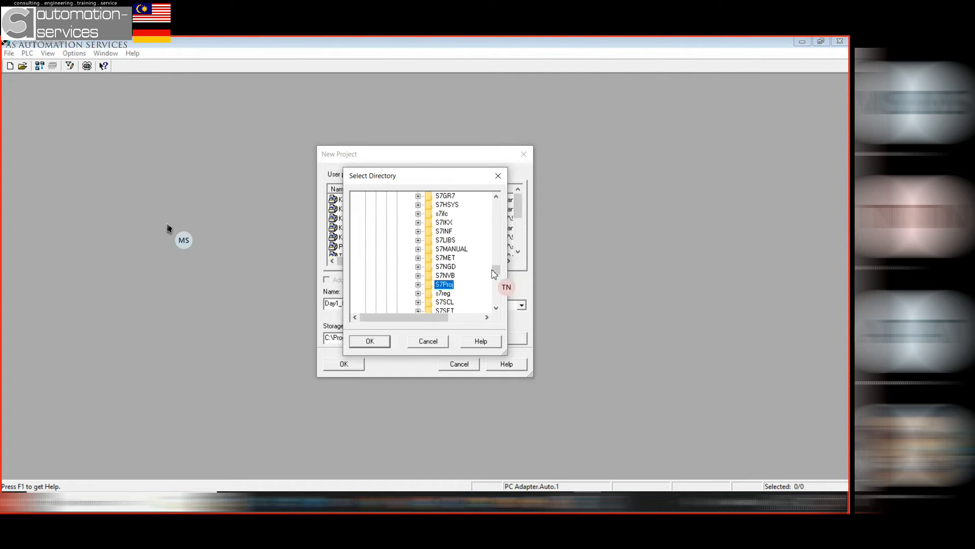
left_click_drag(496, 270, 498, 304)
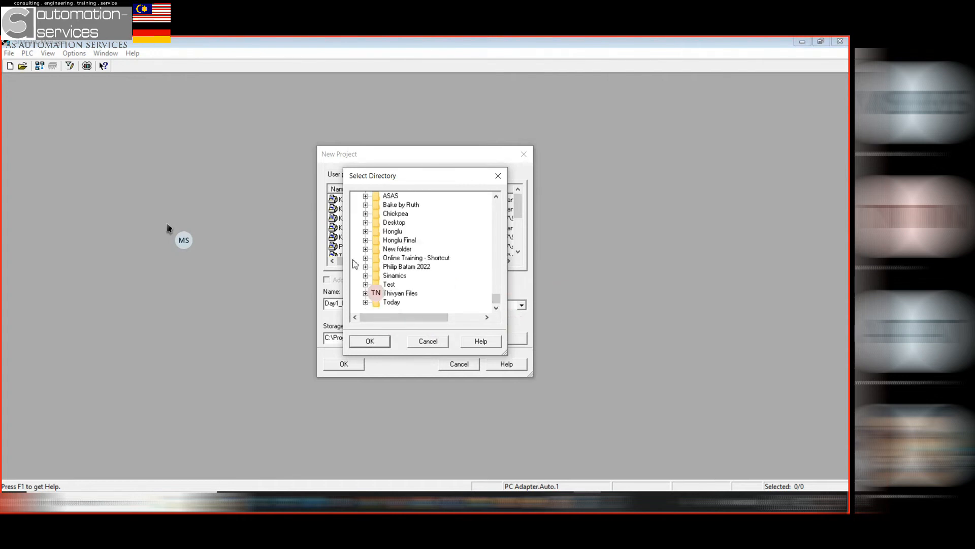
scroll(375, 254, "up", 1)
left_click(378, 266)
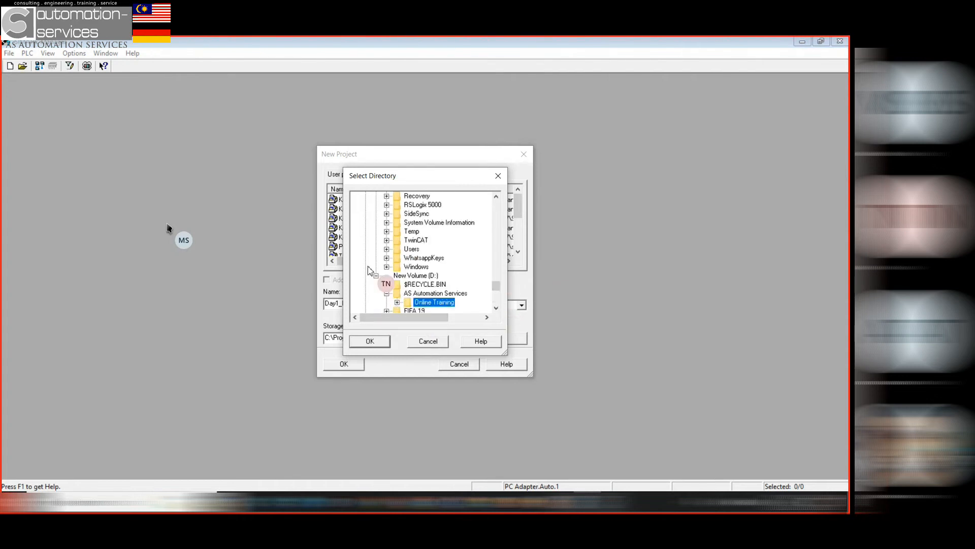
left_click(397, 276)
scroll(406, 297, "down", 2)
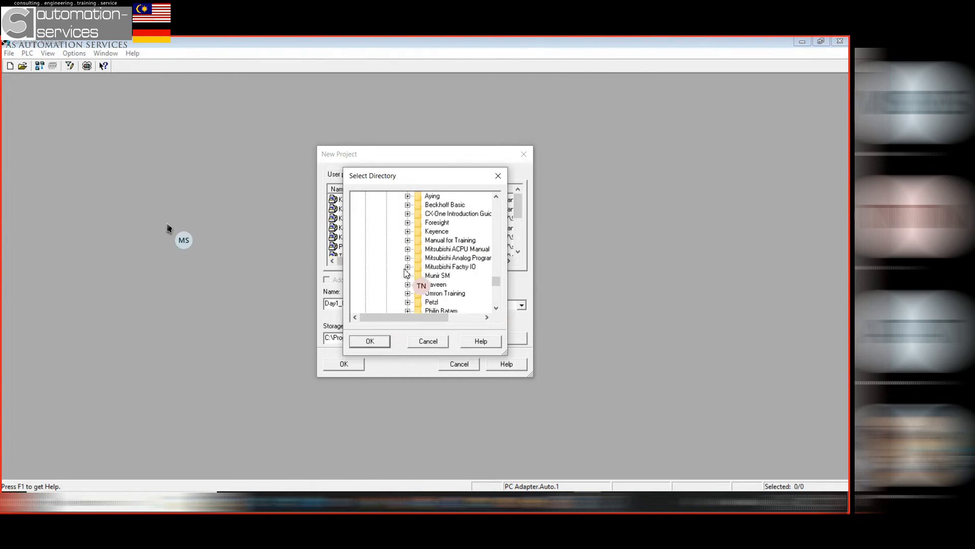
double_click(437, 275)
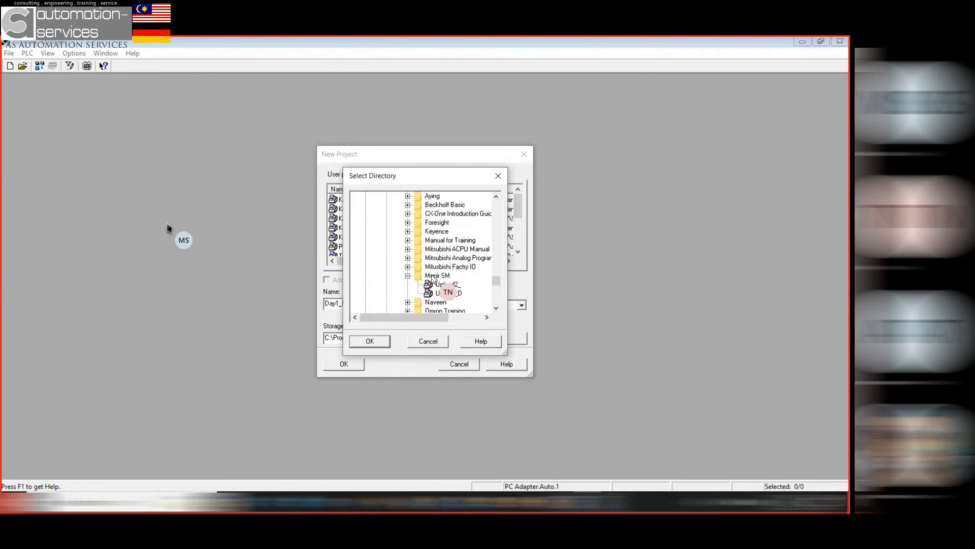
left_click(370, 342)
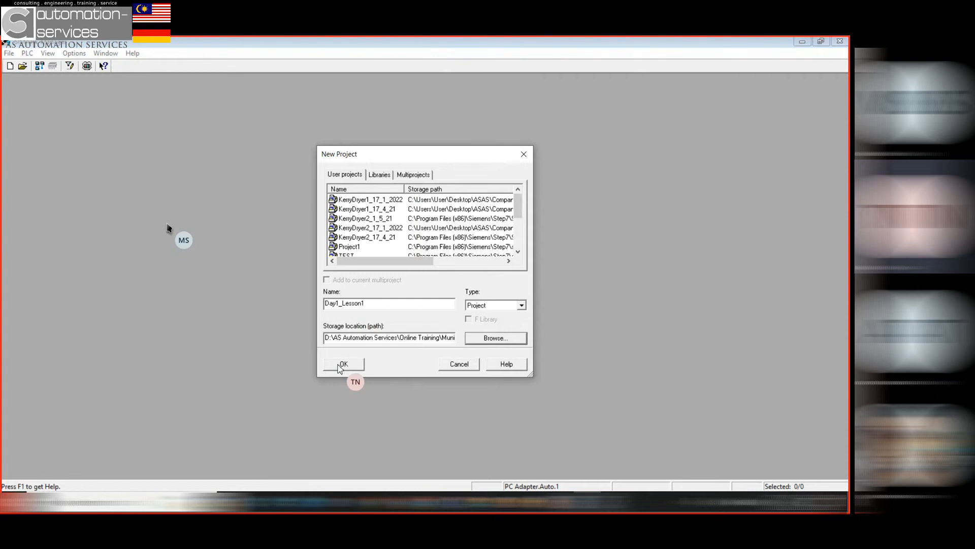
left_click(338, 365)
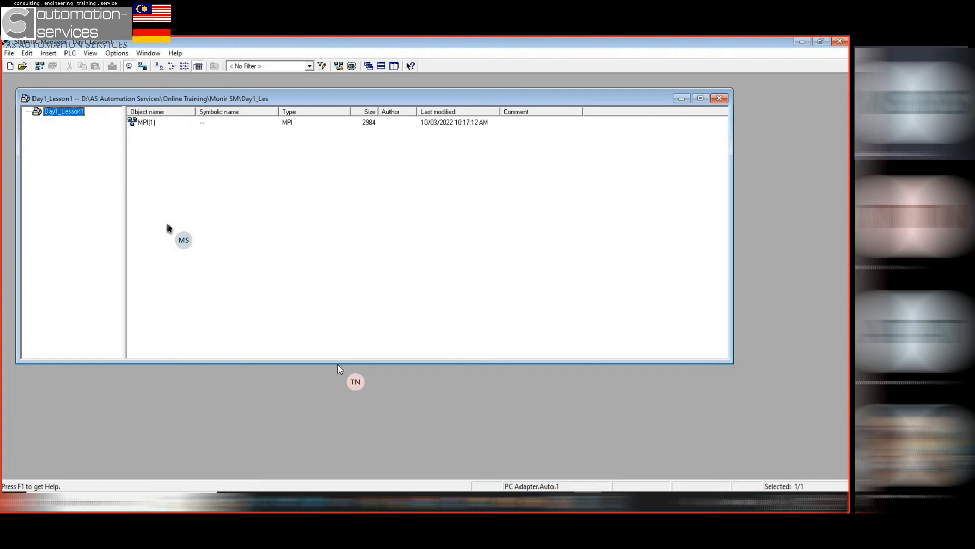
left_click(701, 98)
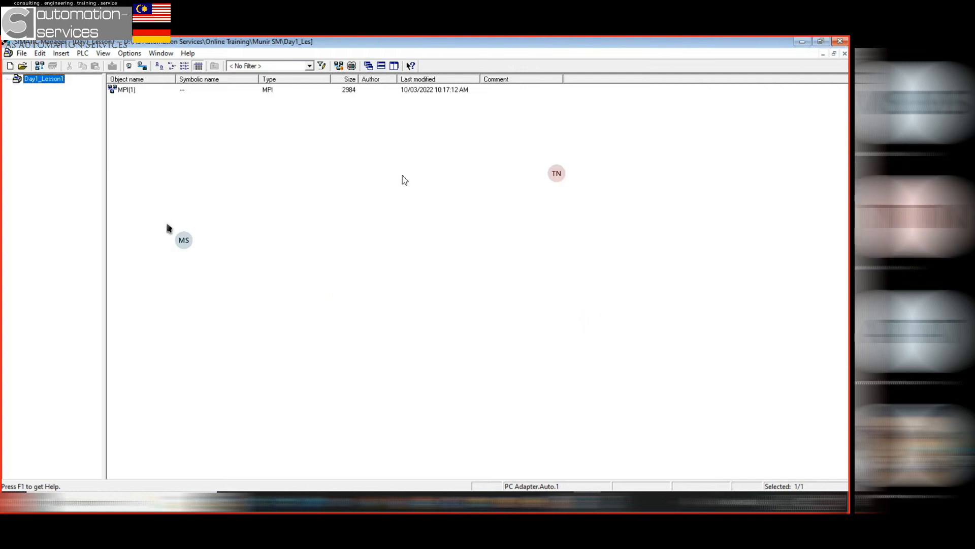
Insert a SIMATIC 300 station into the Day1_Lesson1 project, keeping its default name
right_click(61, 125)
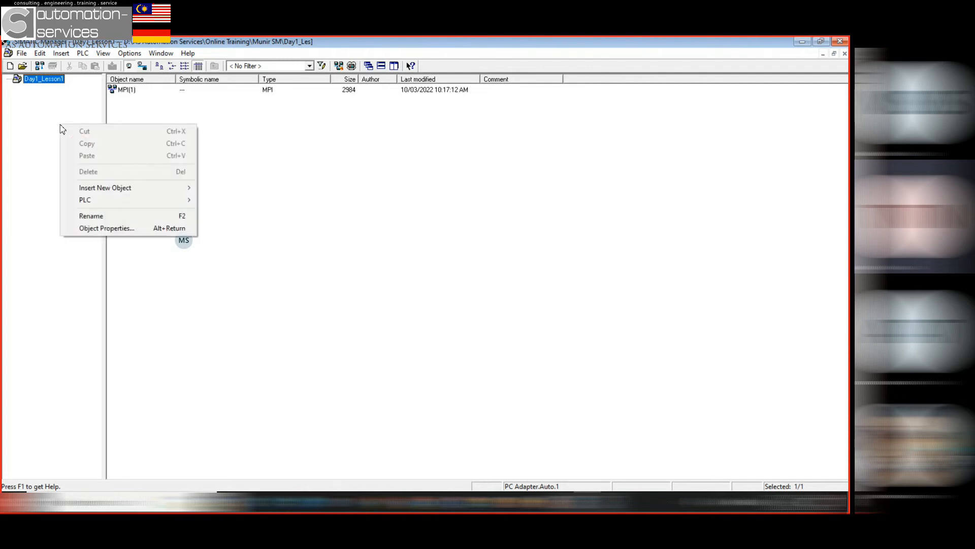
mouse_move(101, 192)
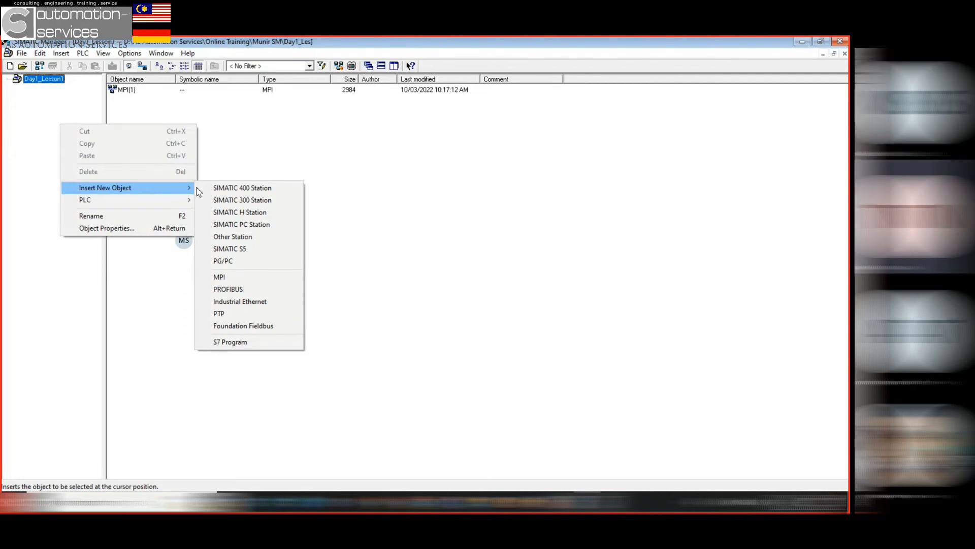
left_click(287, 204)
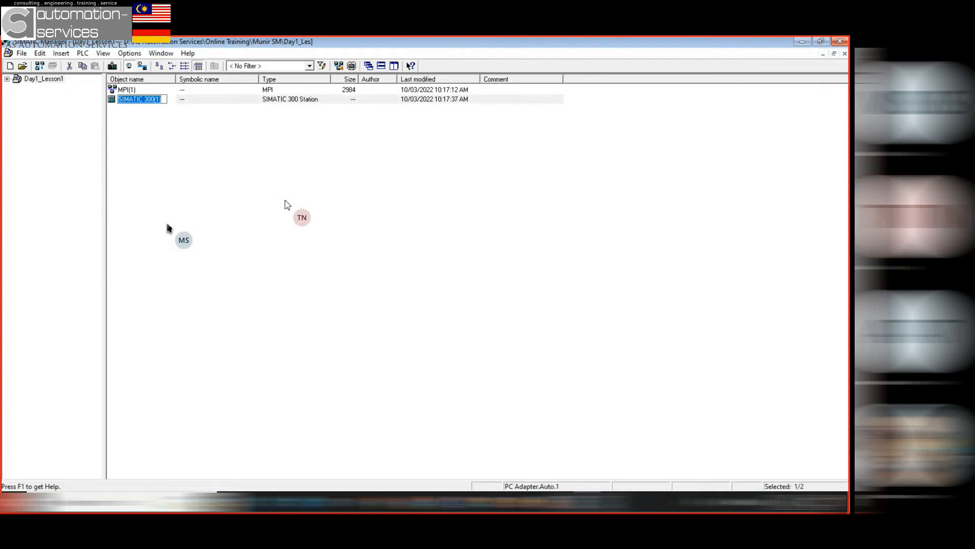
left_click(123, 127)
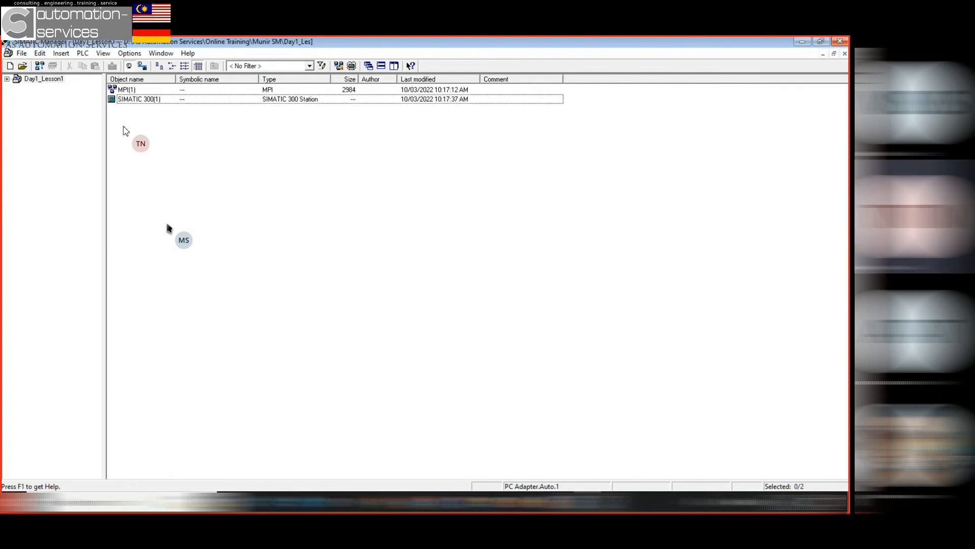
Expand the Day1_Lesson1 project and open the hardware configuration of the SIMATIC 300(1) station
left_click(7, 79)
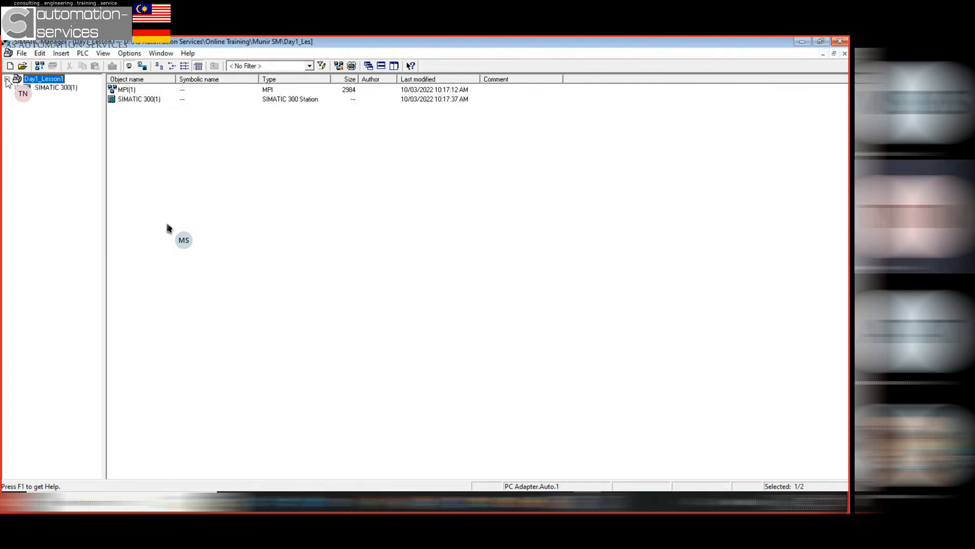
left_click(50, 89)
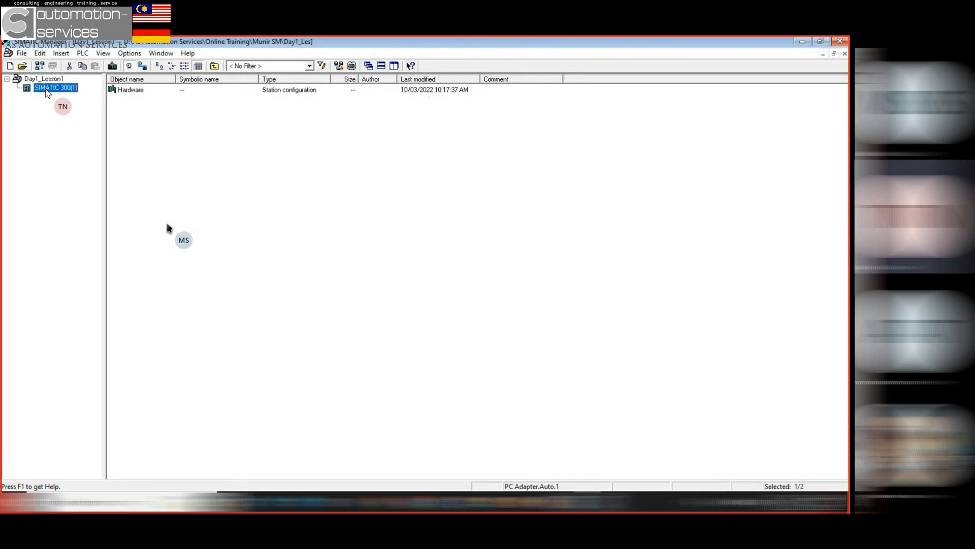
left_click(133, 91)
left_click(51, 122)
left_click(129, 89)
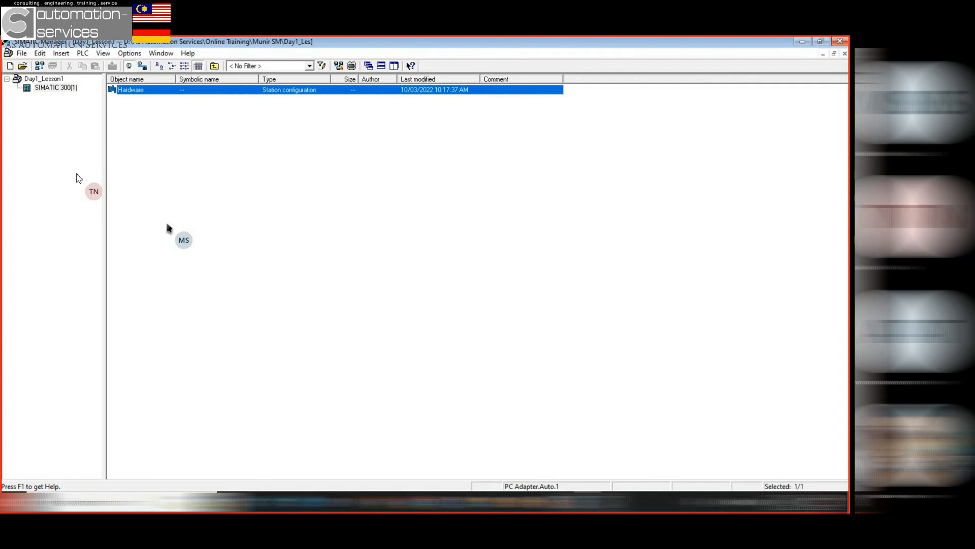
double_click(129, 90)
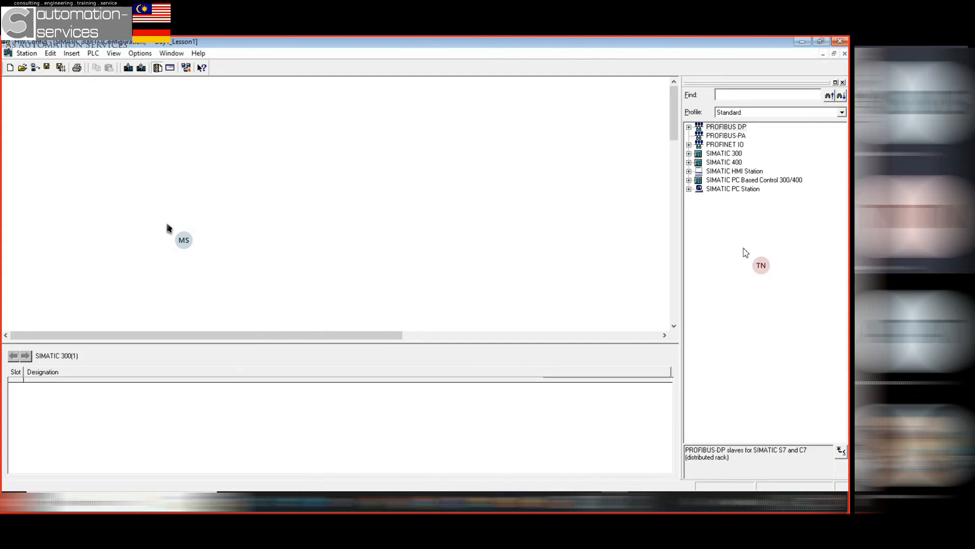
Close the hardware catalog and display it again
left_click(843, 82)
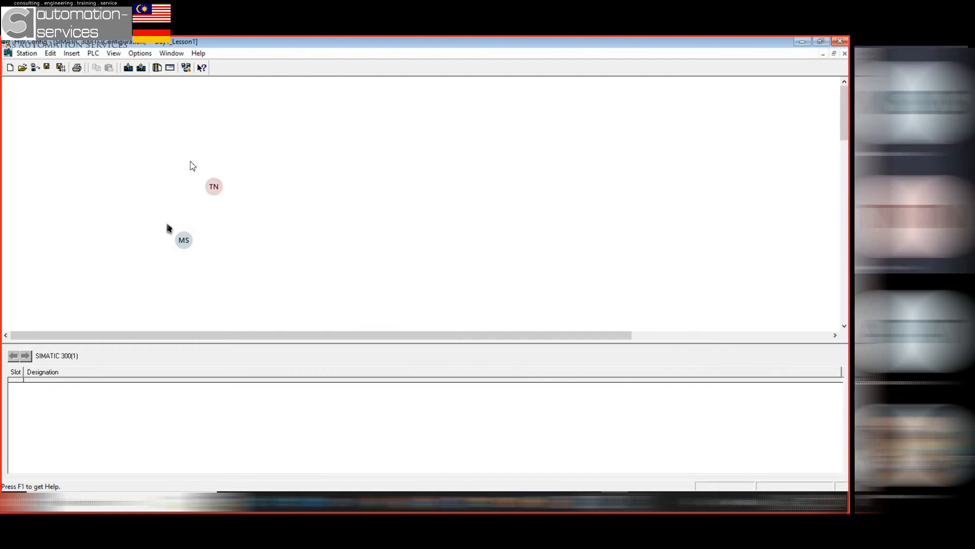
left_click(115, 54)
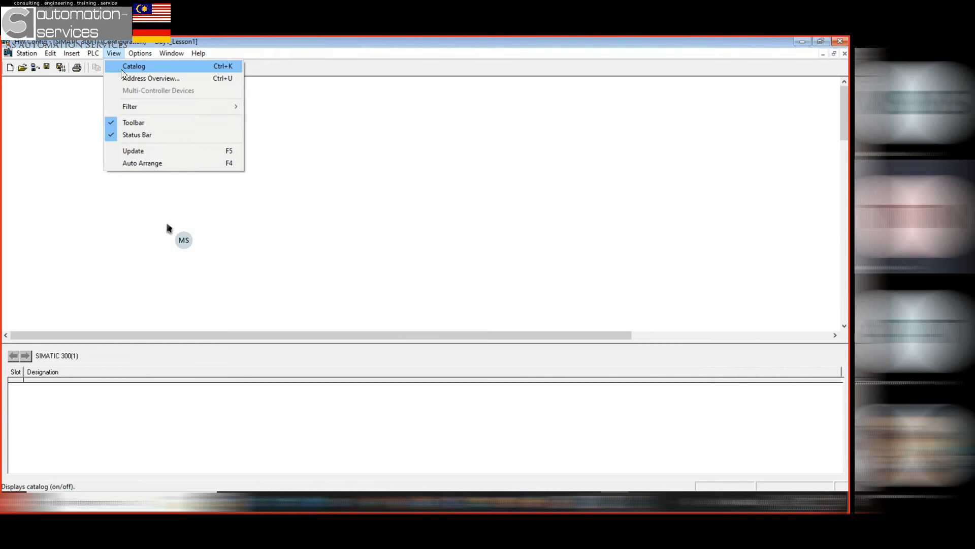
left_click(122, 71)
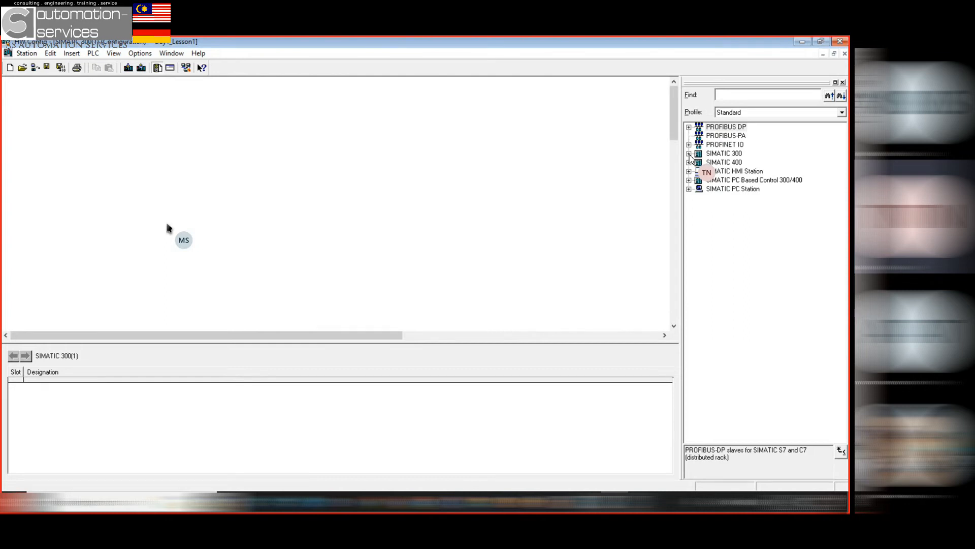
Insert a Rail from the SIMATIC 300 RACK-300 catalog folder into the station as rack 0
left_click(688, 154)
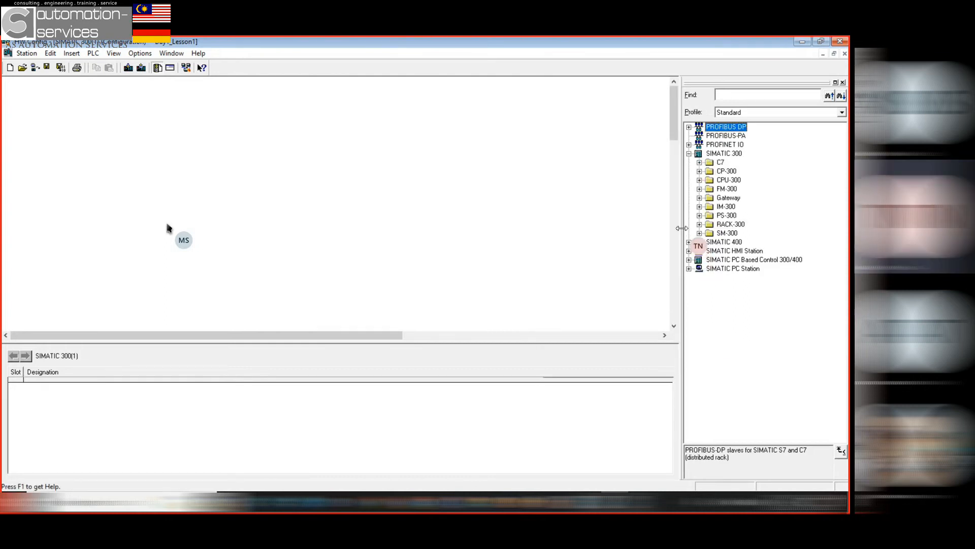
left_click_drag(682, 228, 675, 228)
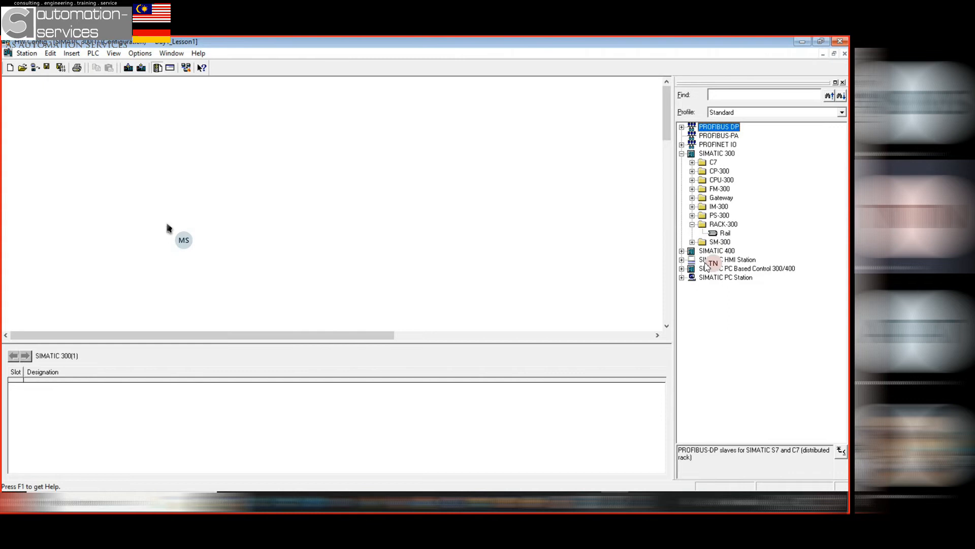
left_click(723, 234)
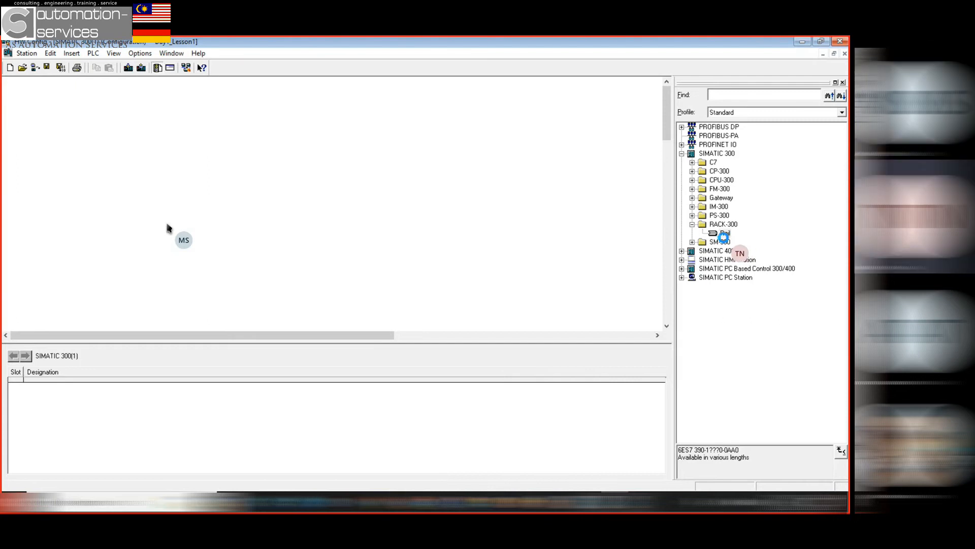
double_click(723, 234)
left_click_drag(148, 162, 168, 242)
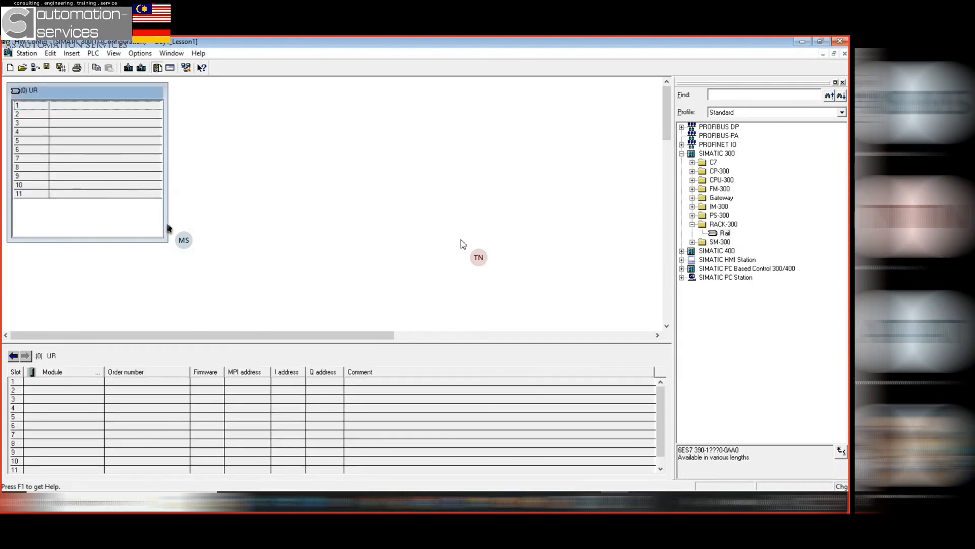
Check the physical PLC modules in the Iriun Webcam view, and enlarge the UR rack window in the hardware configuration
left_click(478, 502)
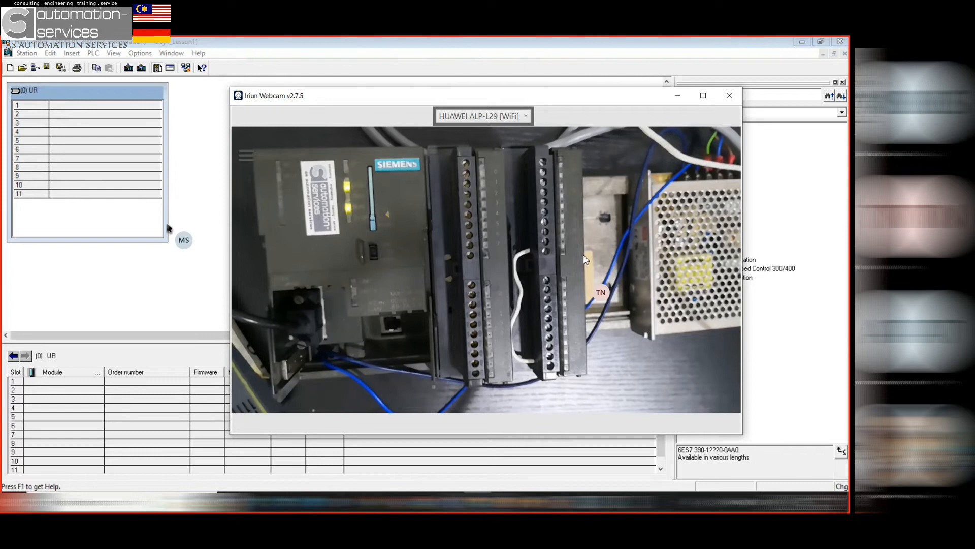
left_click(678, 98)
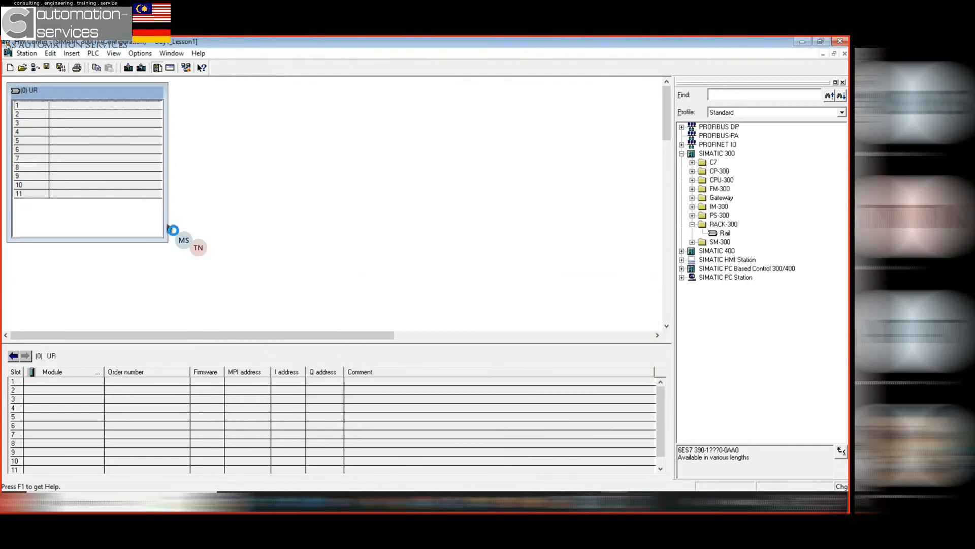
left_click_drag(167, 242, 225, 255)
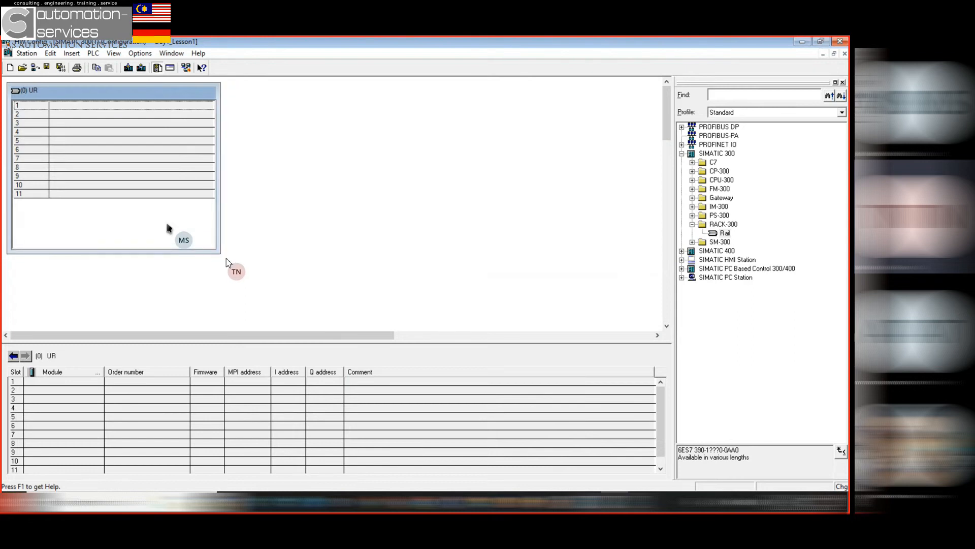
left_click(231, 260)
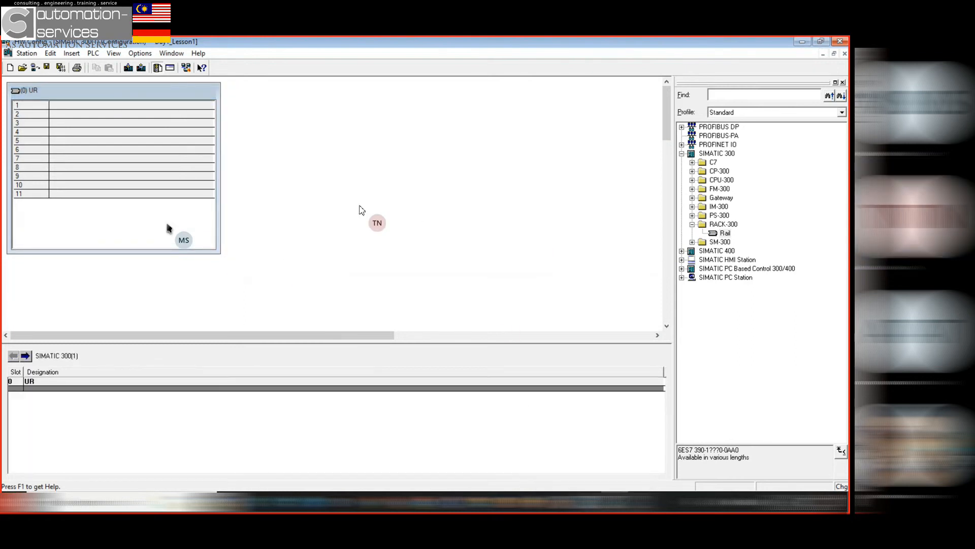
Go through slots 1 to 5 of the empty UR rack one after another
left_click(72, 106)
left_click(77, 113)
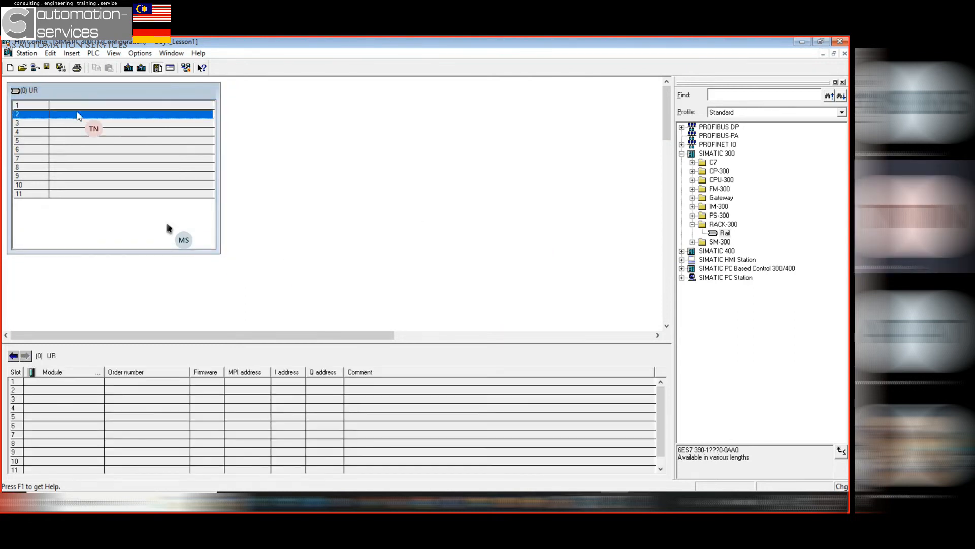
left_click(84, 123)
left_click(92, 132)
left_click(99, 142)
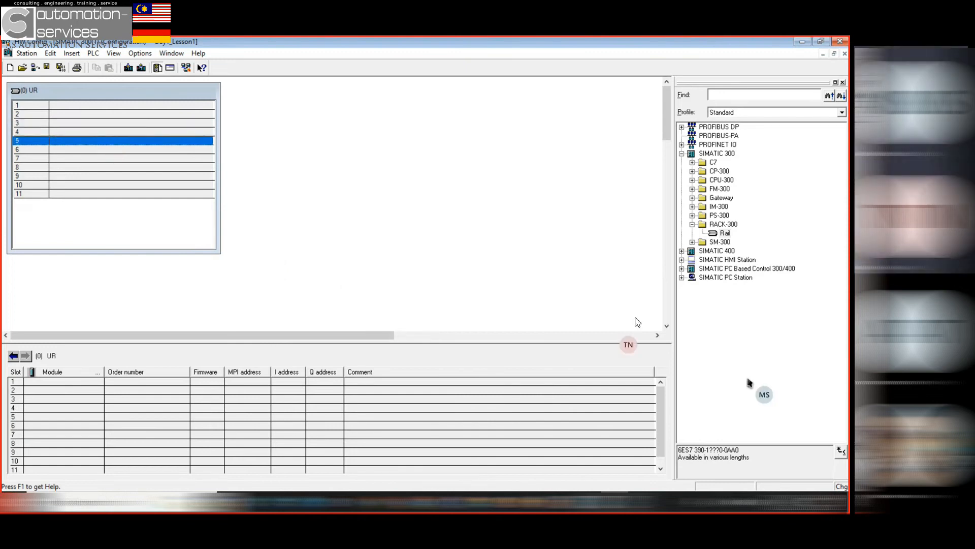
Collapse the RACK-300 folder and pick the PS 307 power supply 6ES7 307-1EA01-0AA0 from the PS-300 folder
left_click(692, 224)
left_click(692, 215)
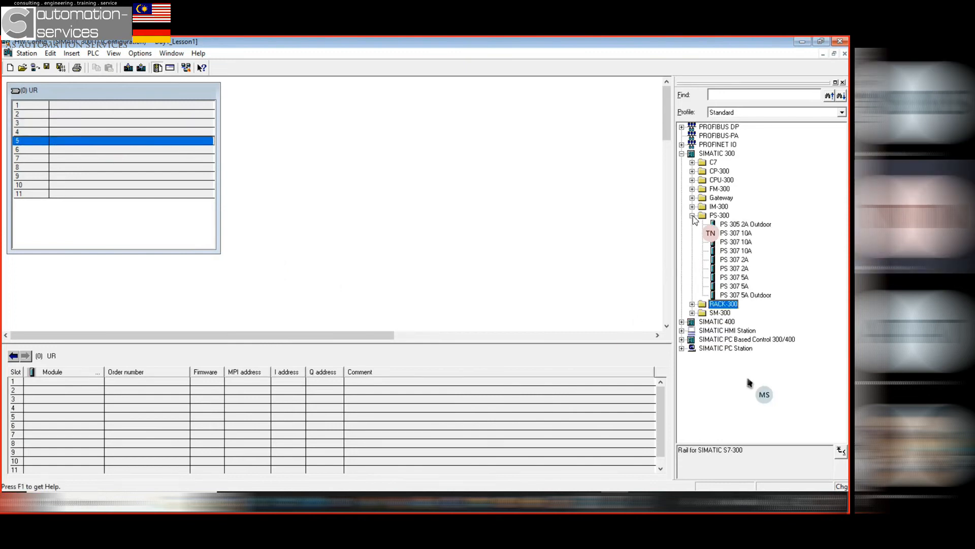
left_click(734, 286)
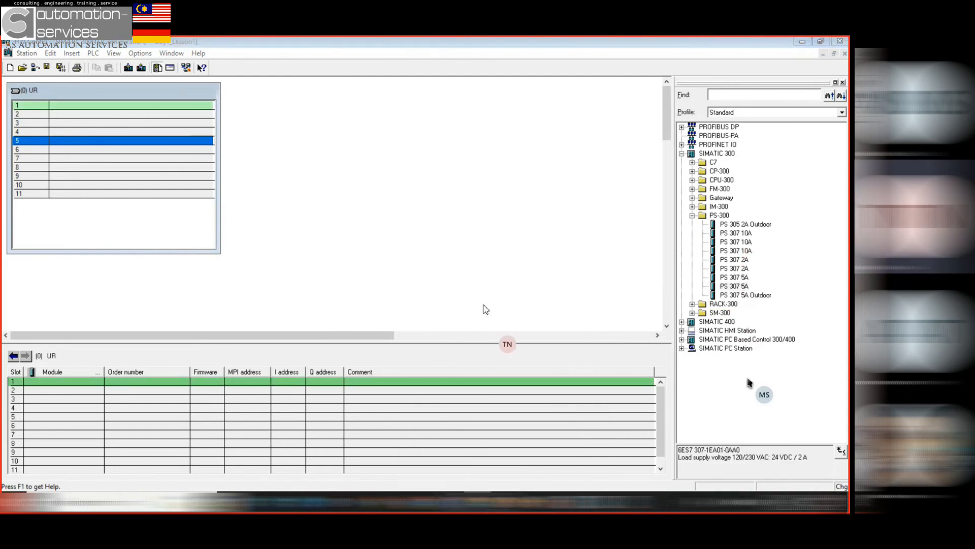
Inspect the physical PLC modules in the Iriun Webcam view and return to slot 1 of the UR rack
left_click(463, 487)
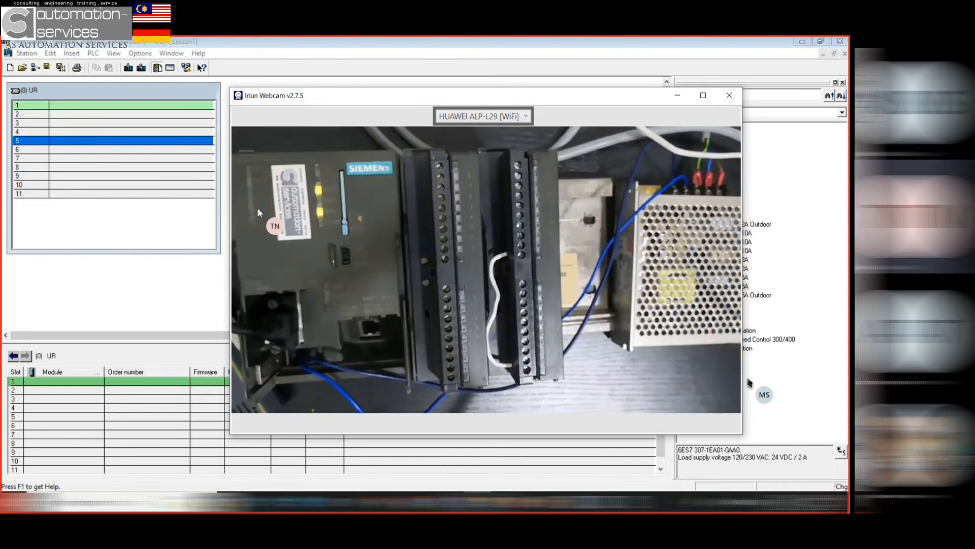
left_click(678, 95)
left_click(98, 107)
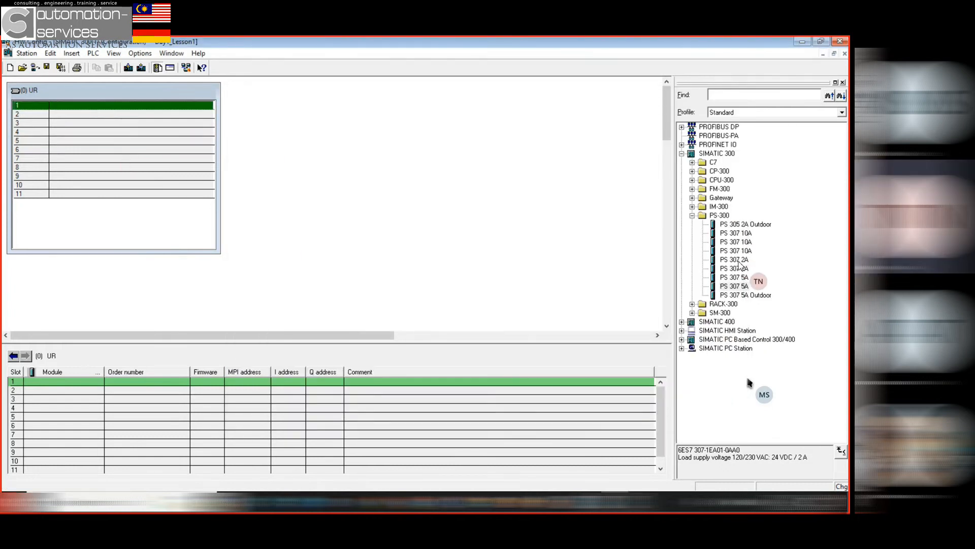
Insert the PS 307 5A power supply with order number 6ES7 307-1EA00-0AA0 into slot 1 of the UR rack
left_click(742, 277)
left_click(742, 270)
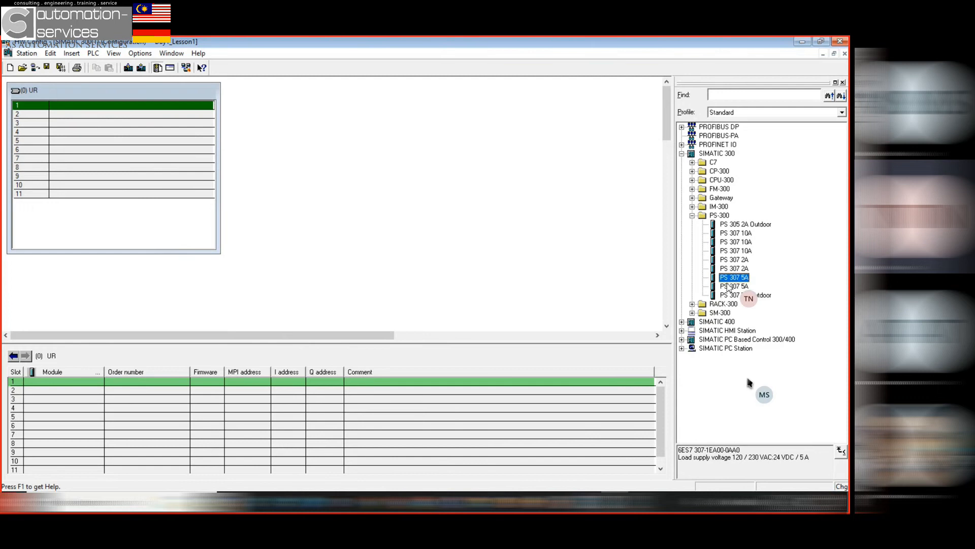
left_click(150, 197)
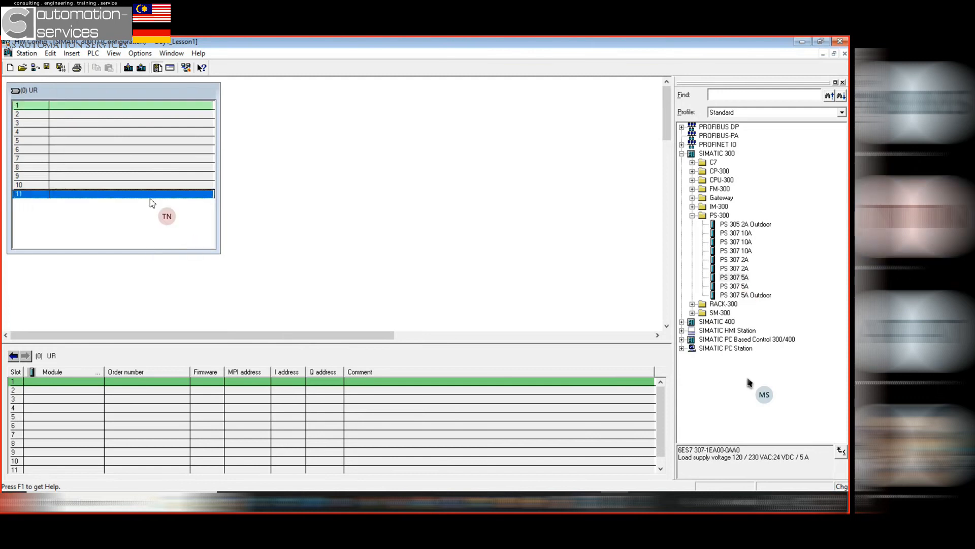
left_click(177, 177)
left_click(180, 184)
left_click(736, 279)
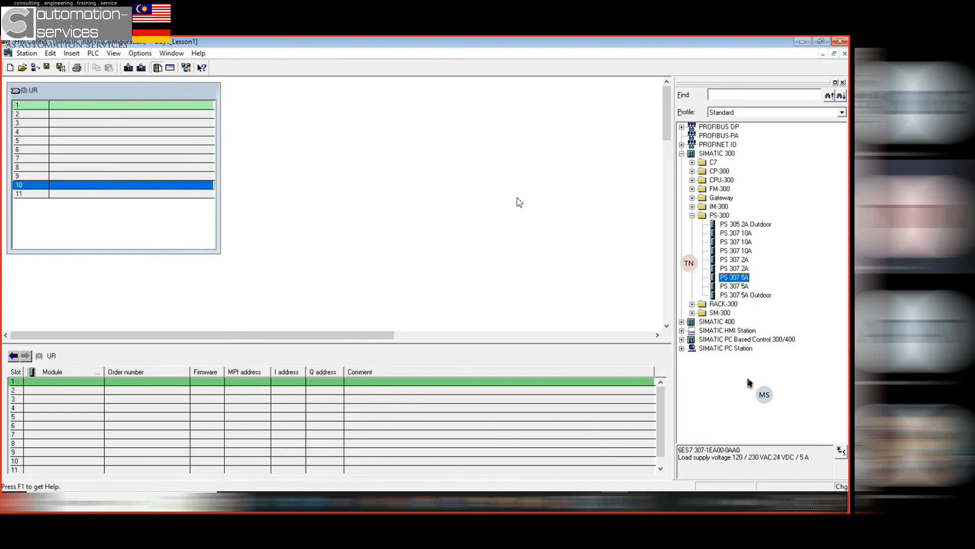
left_click(135, 107)
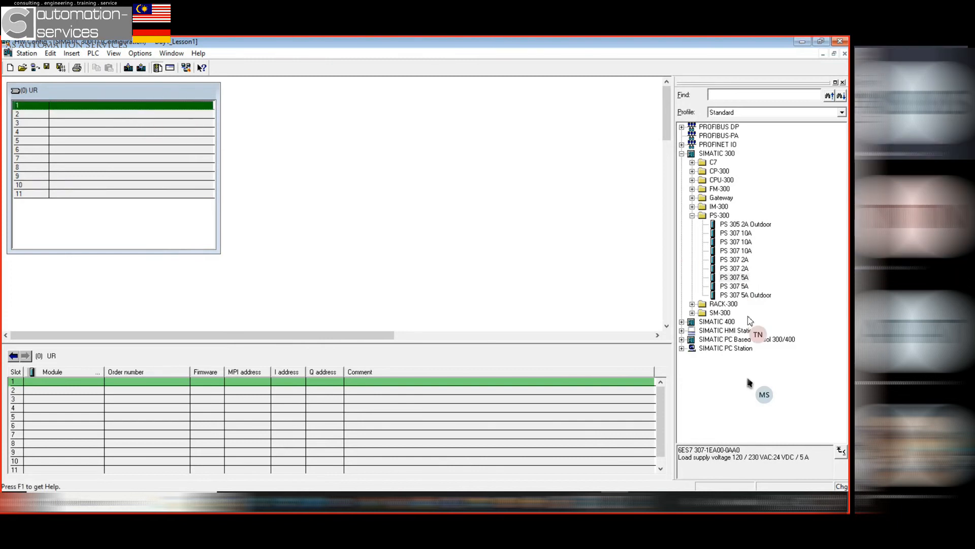
left_click(745, 280)
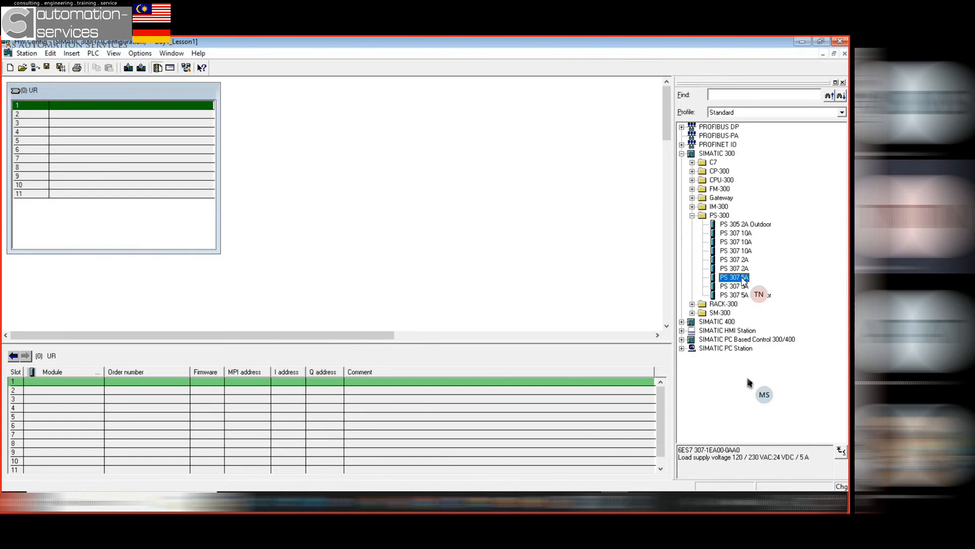
left_click_drag(745, 280, 66, 174)
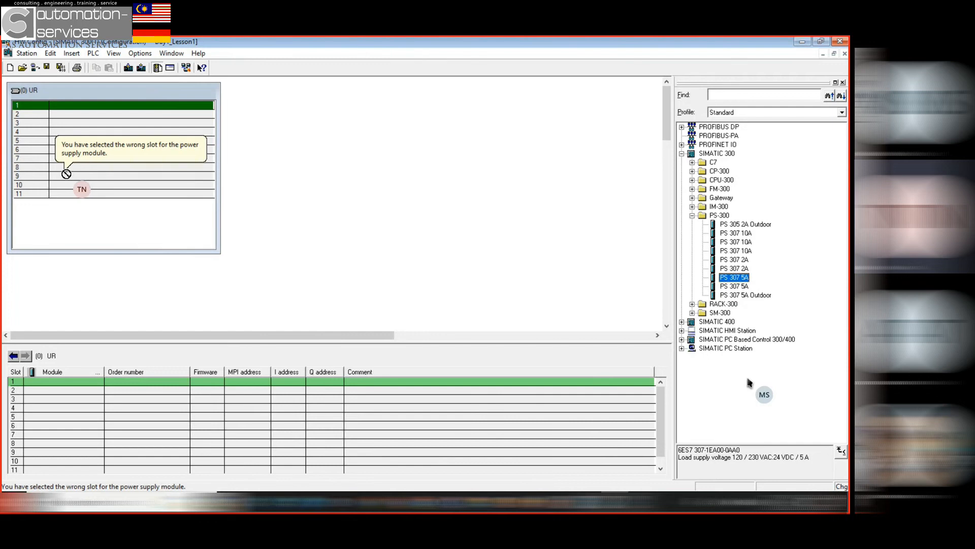
left_click_drag(66, 174, 59, 110)
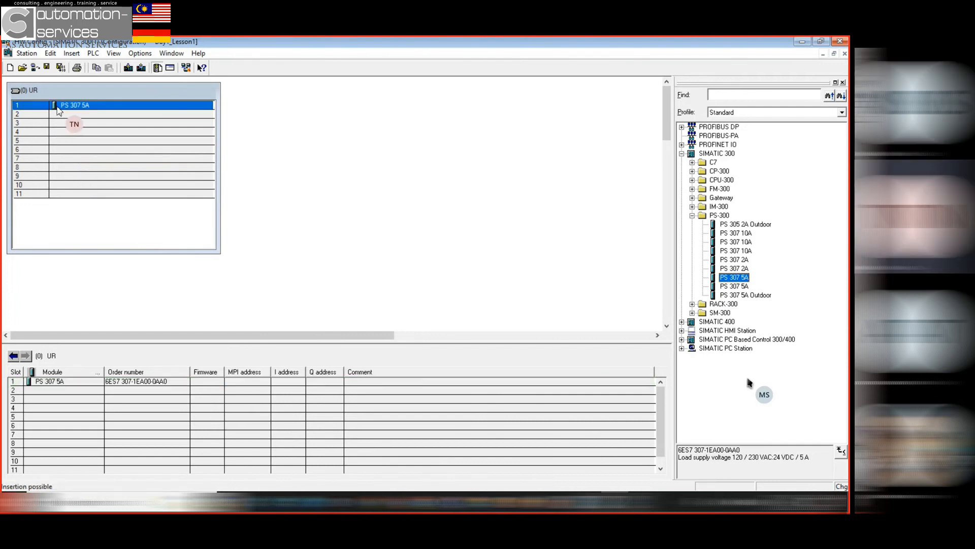
left_click(253, 196)
left_click(84, 113)
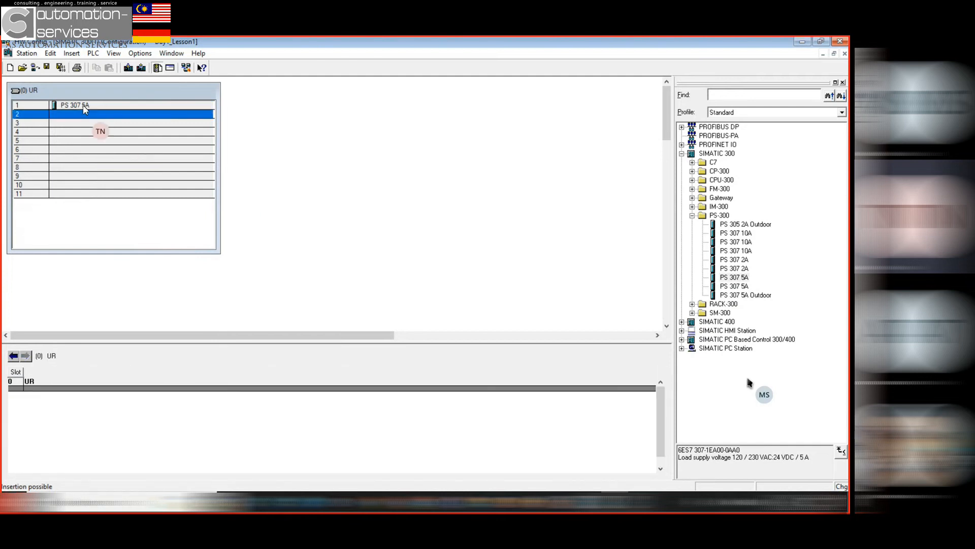
left_click(87, 106)
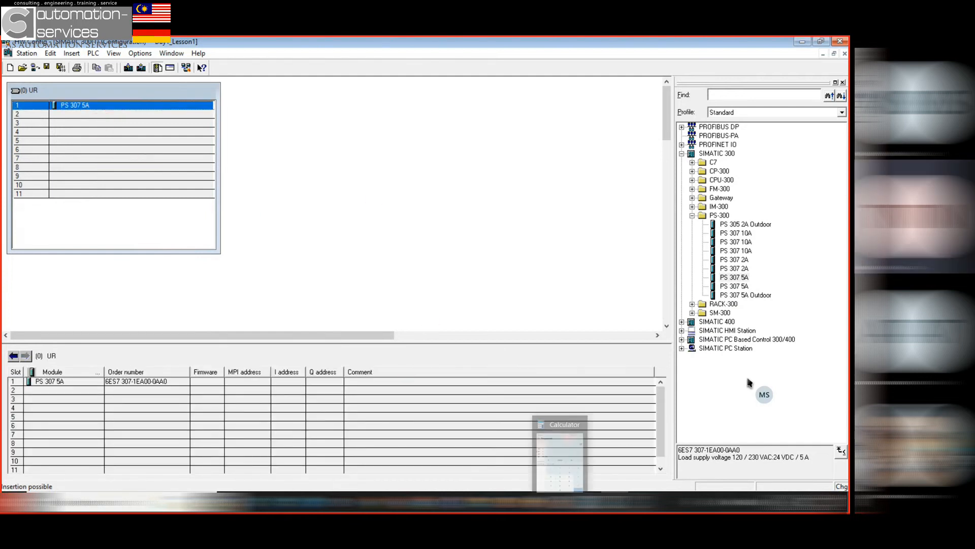
Examine the physical module arrangement in the Iriun Webcam view and compare it with the UR rack slots
mouse_move(477, 485)
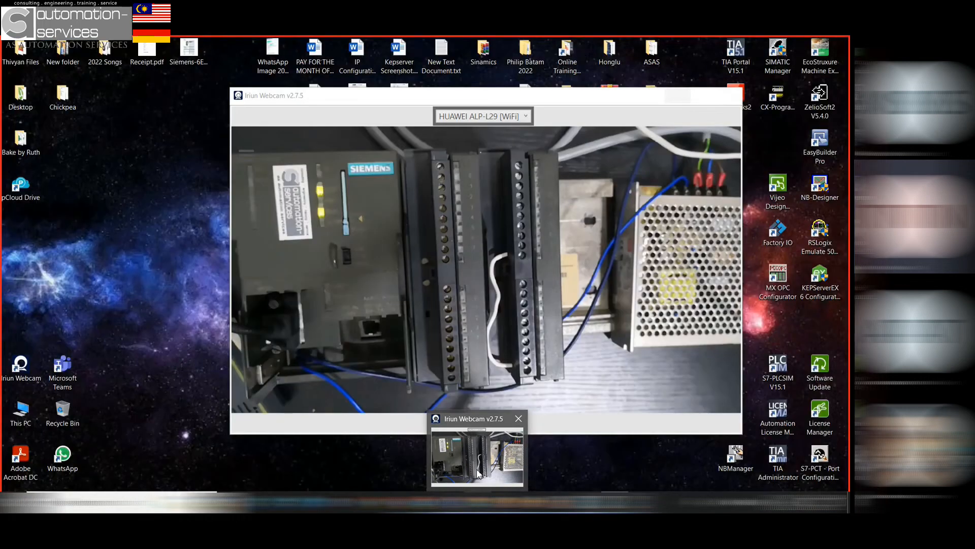
left_click(477, 483)
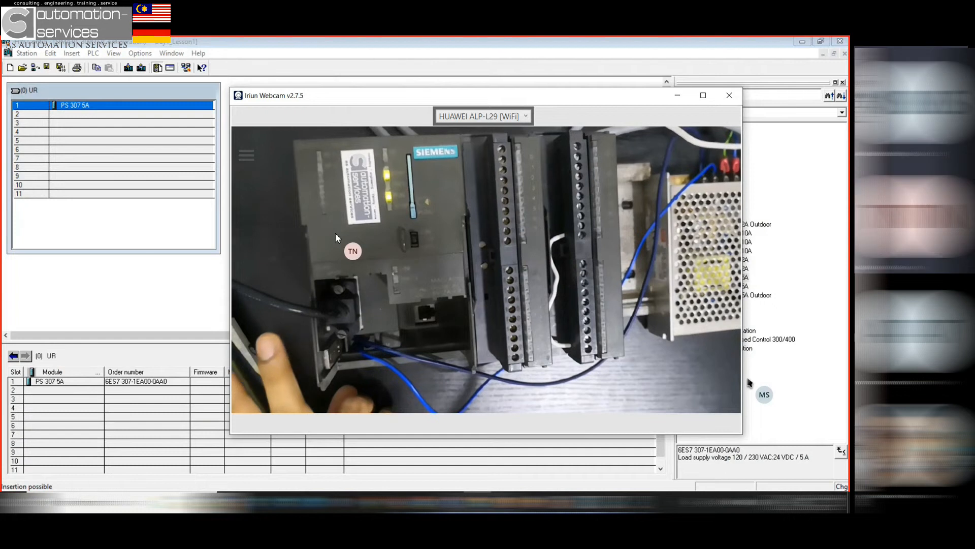
left_click(677, 96)
left_click(56, 141)
left_click(59, 114)
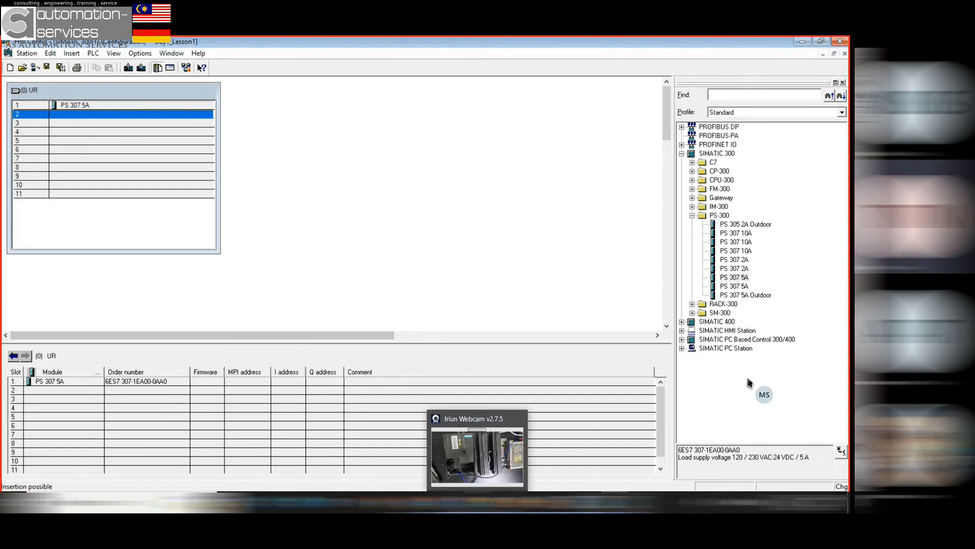
left_click(486, 475)
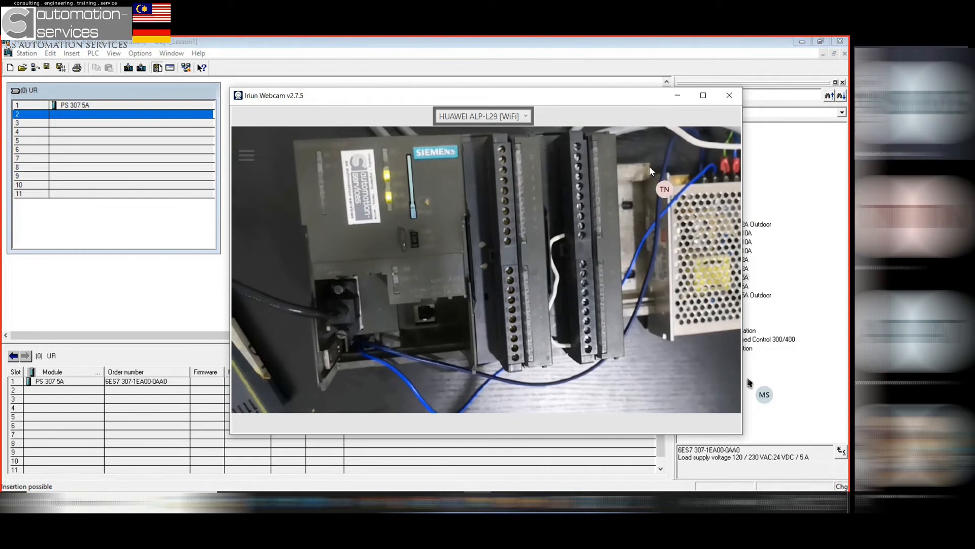
left_click(678, 99)
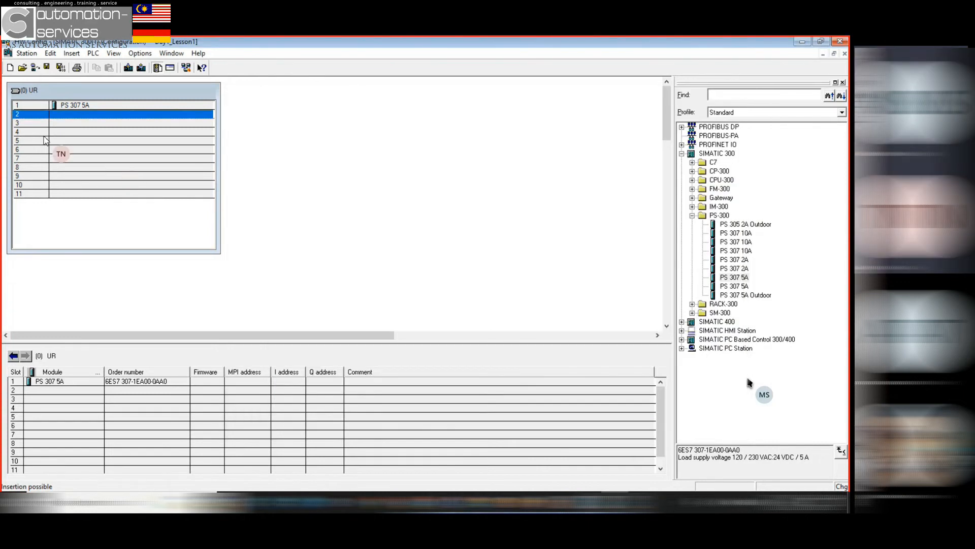
Delete the PS 307 5A power supply from slot 1 of the UR rack
left_click(70, 106)
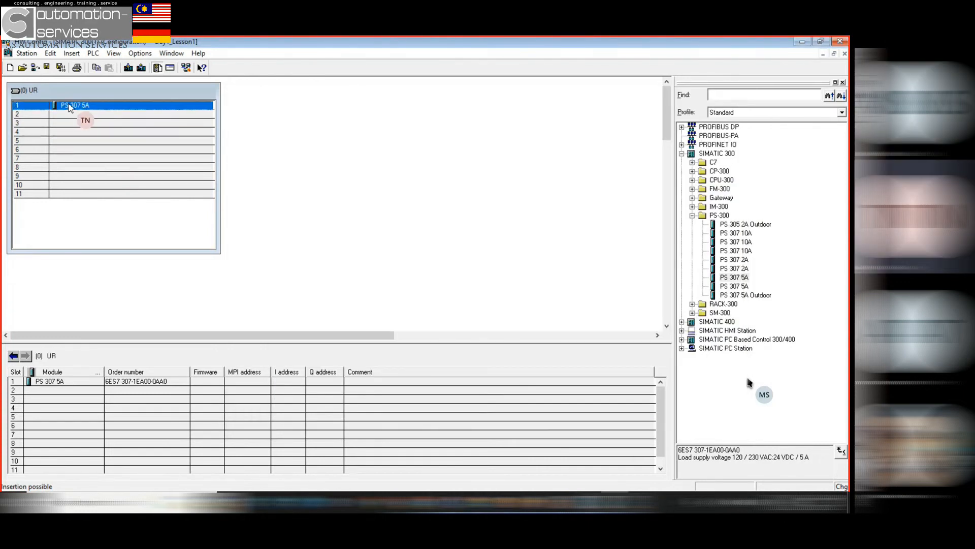
right_click(70, 107)
left_click(152, 307)
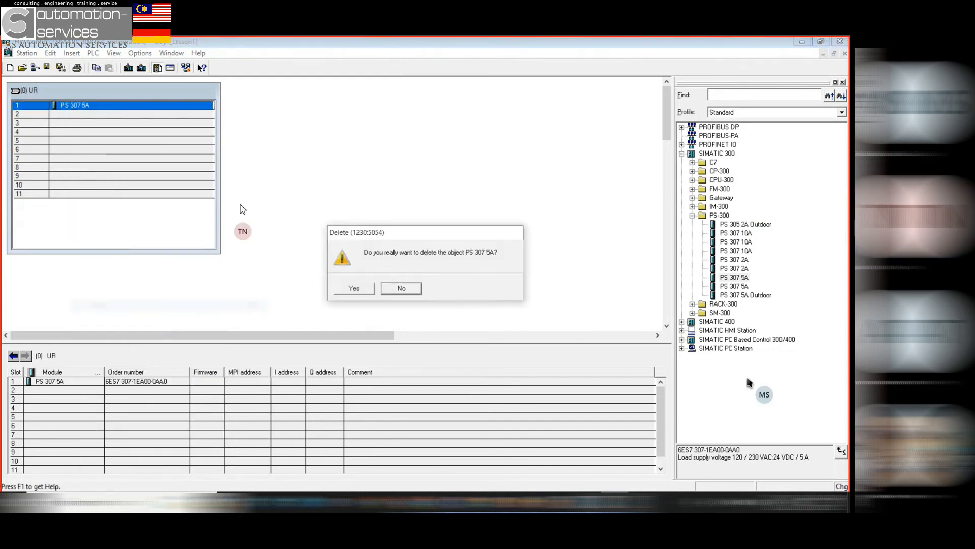
left_click(354, 288)
Place the PS 307 5A power supply (6ES7 307-1EA00-0AA0) back in slot 1 of the UR rack
left_click(175, 167)
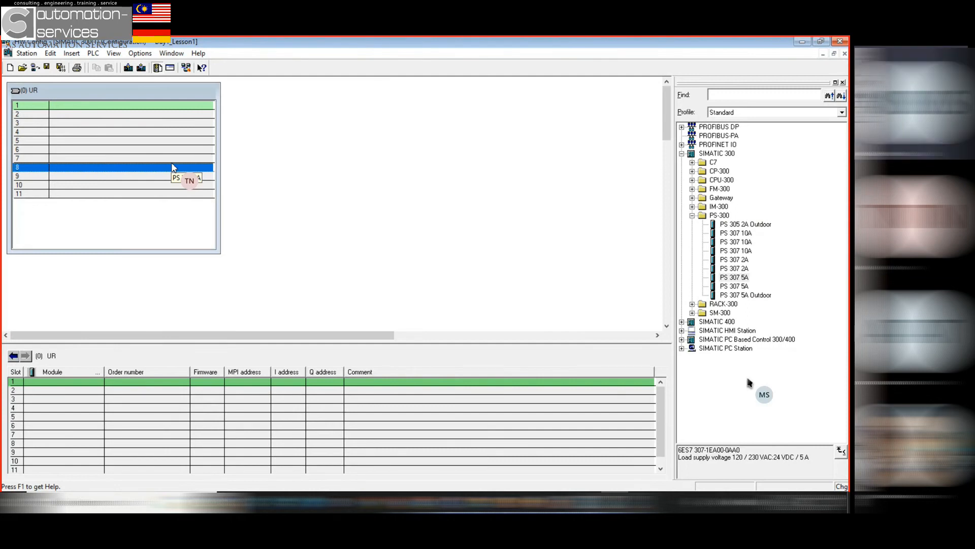
left_click(168, 117)
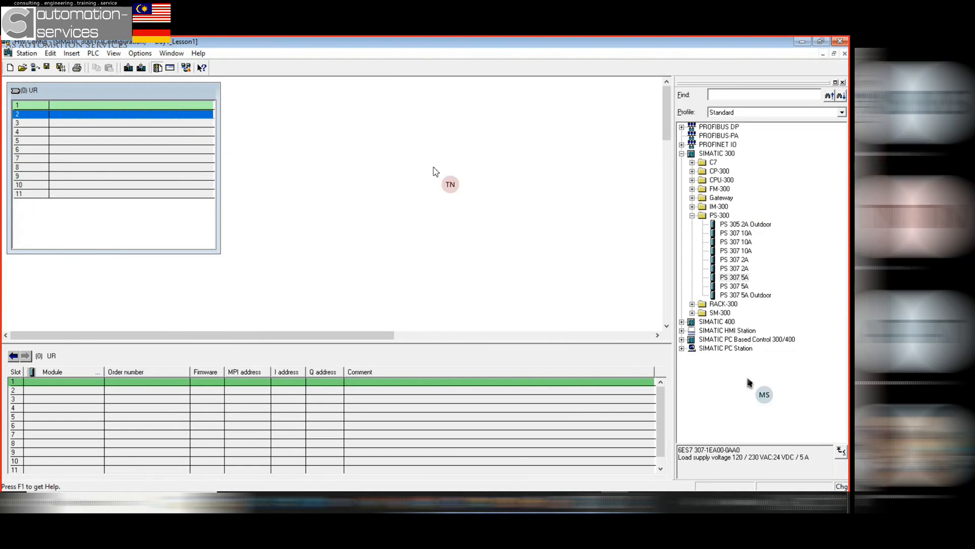
left_click(734, 278)
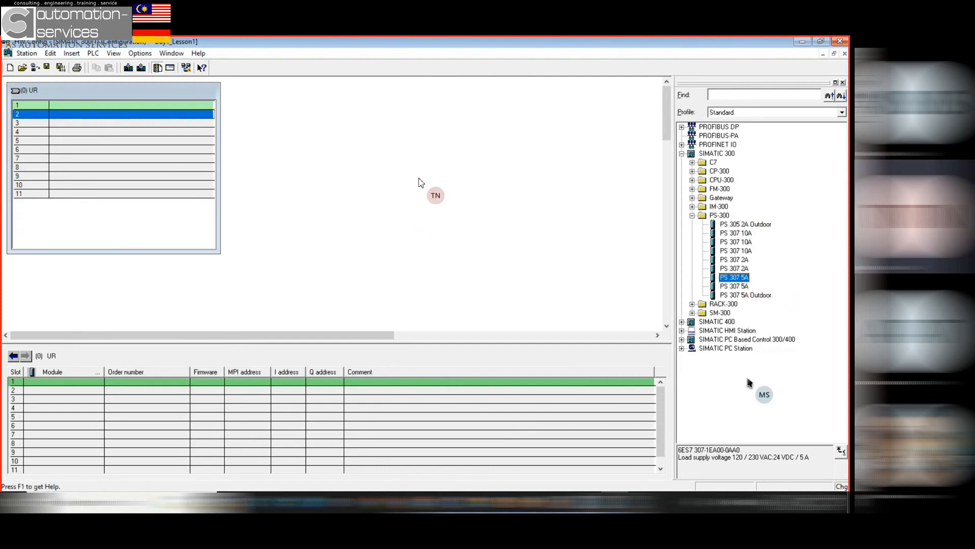
left_click_drag(737, 278, 112, 108)
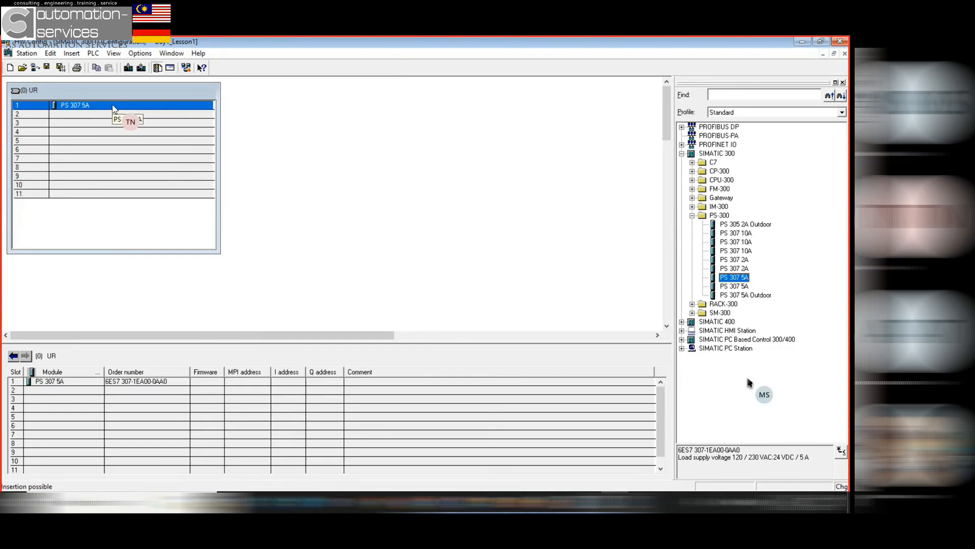
left_click(348, 206)
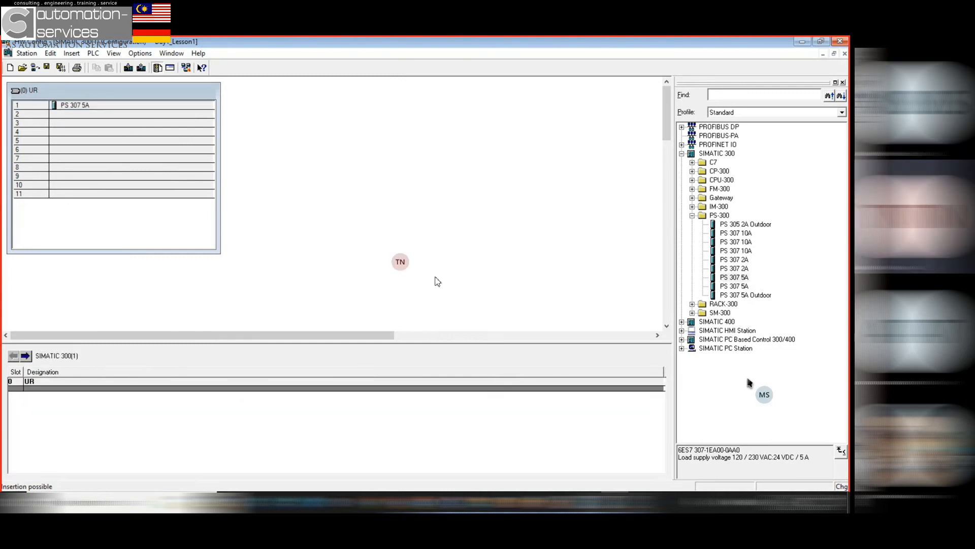
Compare the catalog descriptions of the PS 305 2A Outdoor and PS 307 5A Outdoor power supplies
left_click(750, 224)
left_click(750, 295)
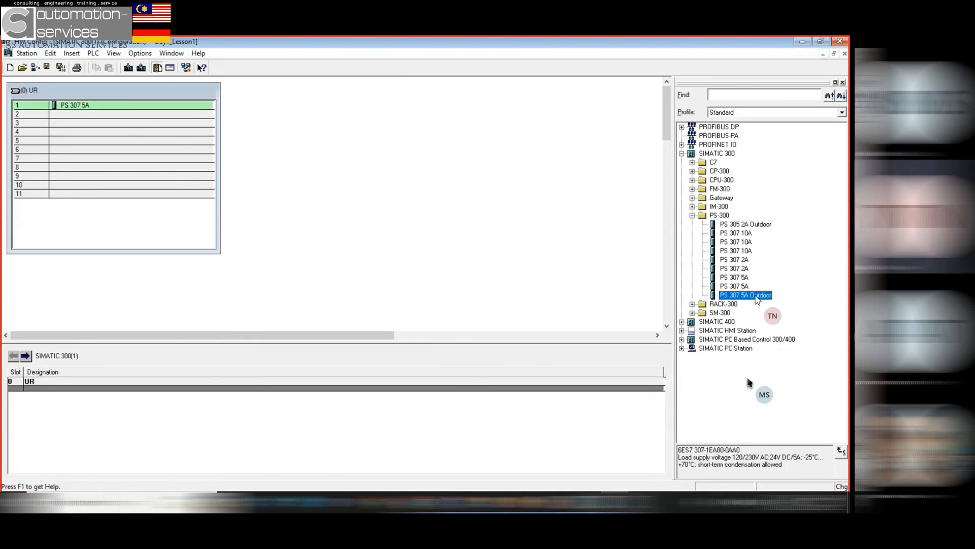
left_click(757, 224)
left_click(768, 295)
left_click(757, 224)
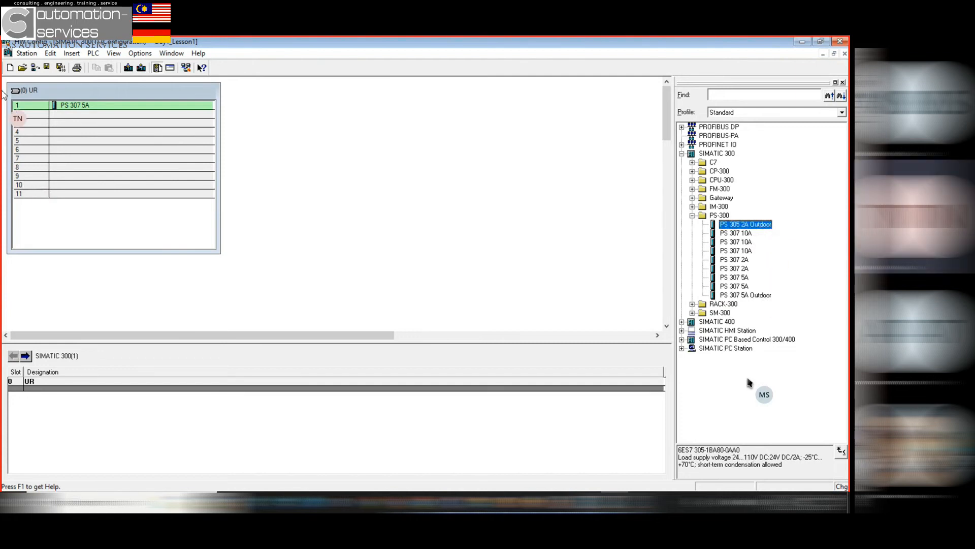
left_click(34, 53)
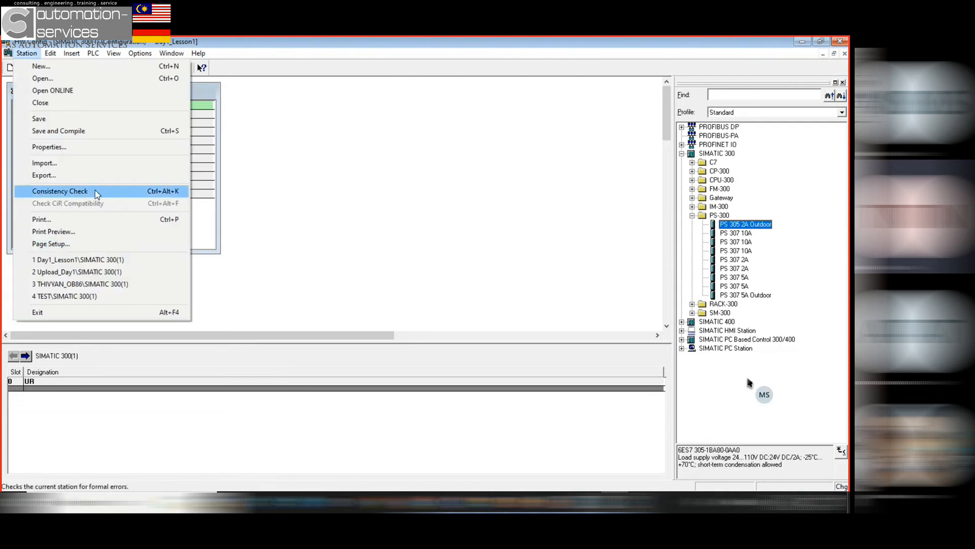
left_click(264, 199)
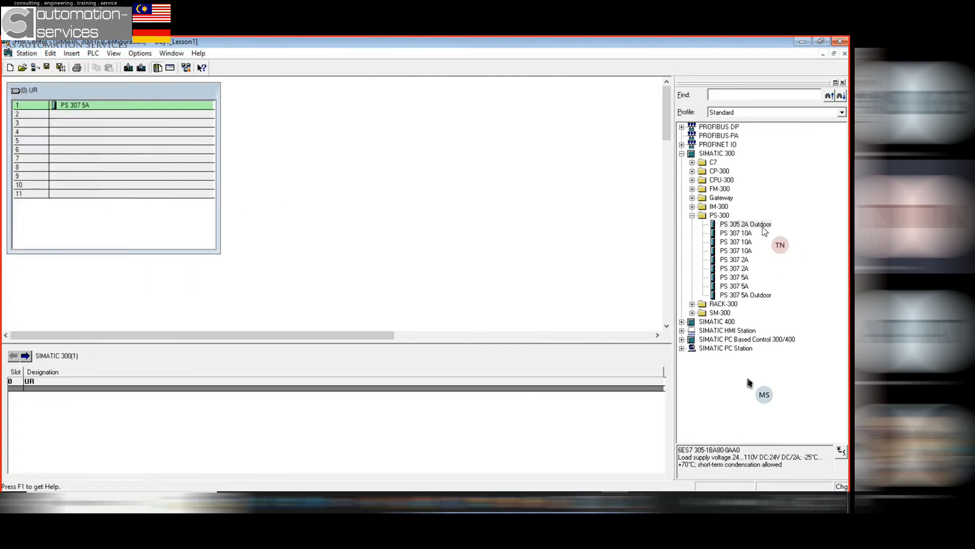
left_click(762, 295)
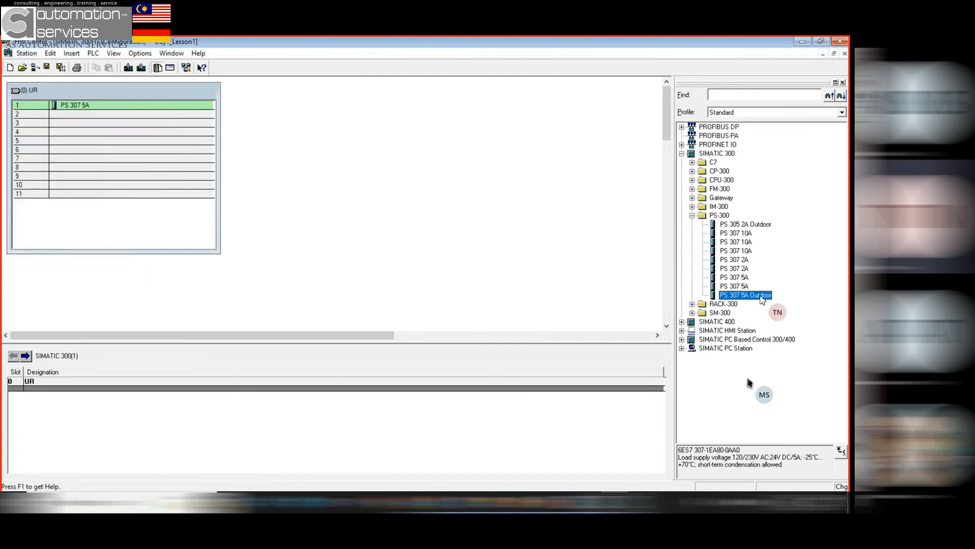
Expand the CPU-300 folder of the SIMATIC 300 catalog and select slot 2 of the UR rack for the CPU
left_click(692, 180)
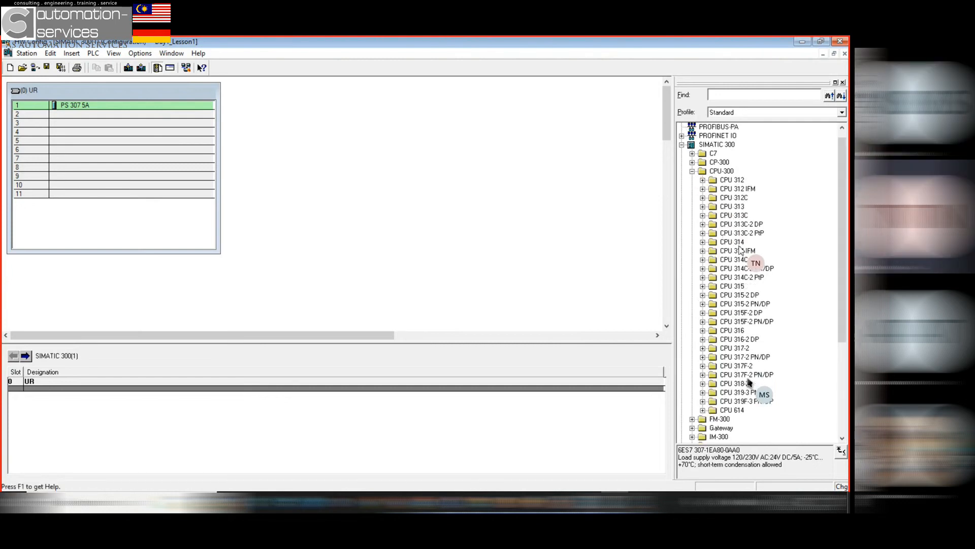
scroll(741, 250, "down", 1)
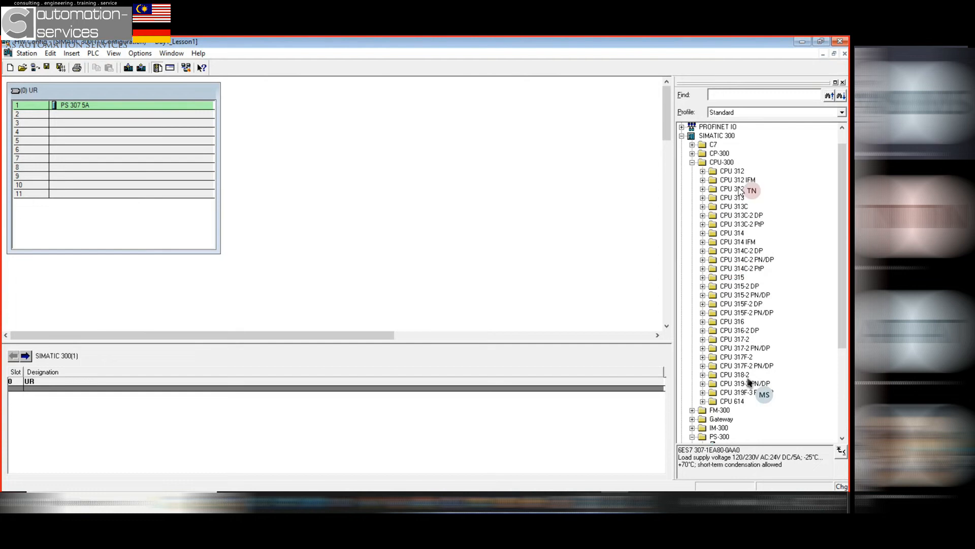
left_click(94, 114)
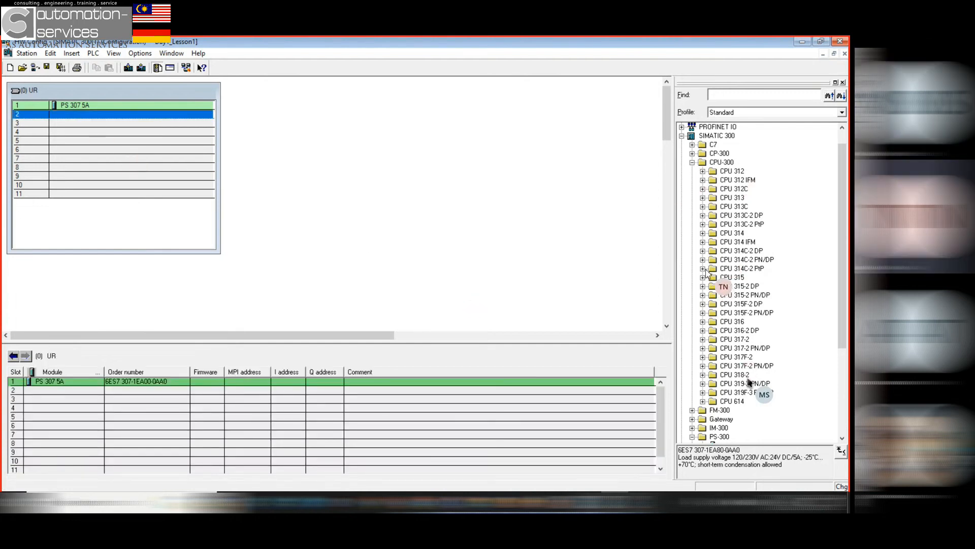
left_click(68, 104)
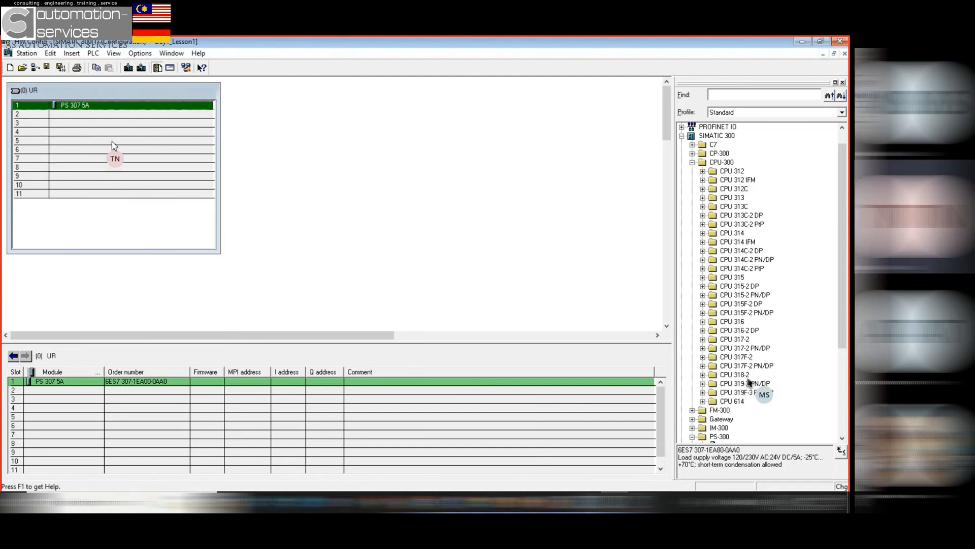
left_click(194, 115)
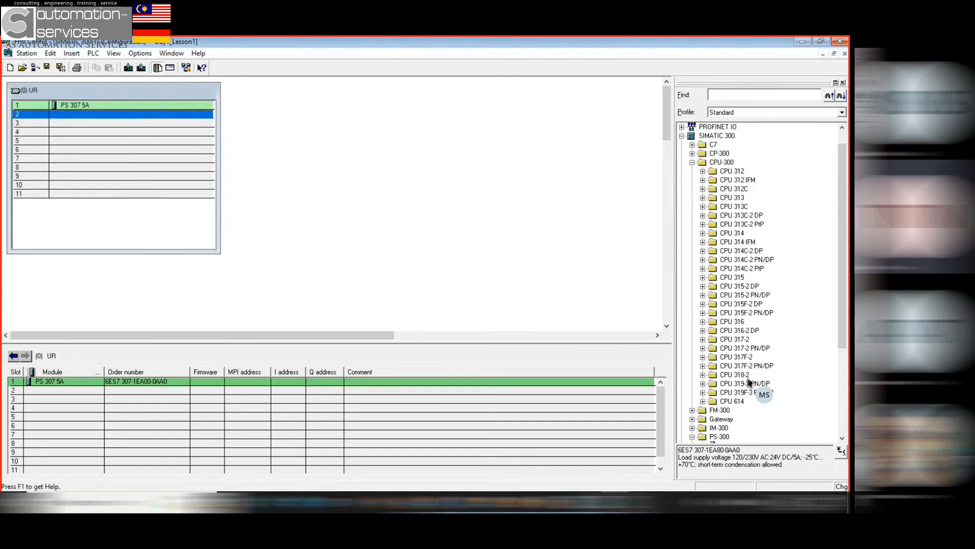
scroll(750, 382, "down", 1)
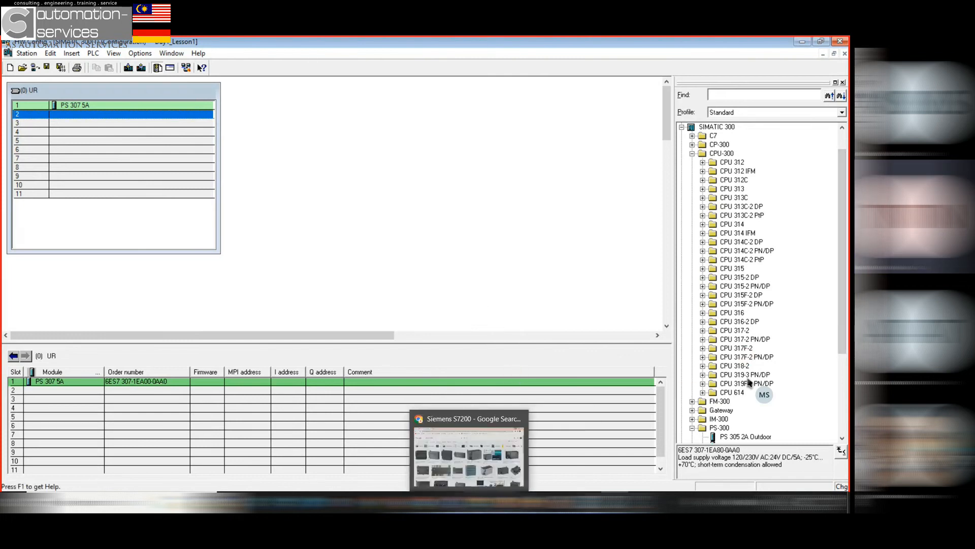
Check the physical CPU in the Iriun Webcam view and its model name on slide 6 of the Addressing Siemens.pptx presentation in PowerPoint
left_click(478, 502)
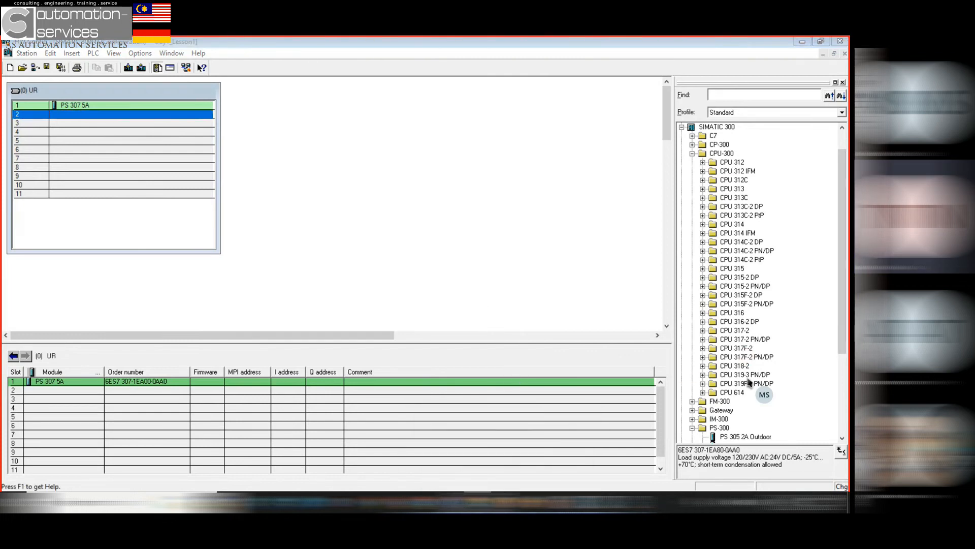
left_click(478, 502)
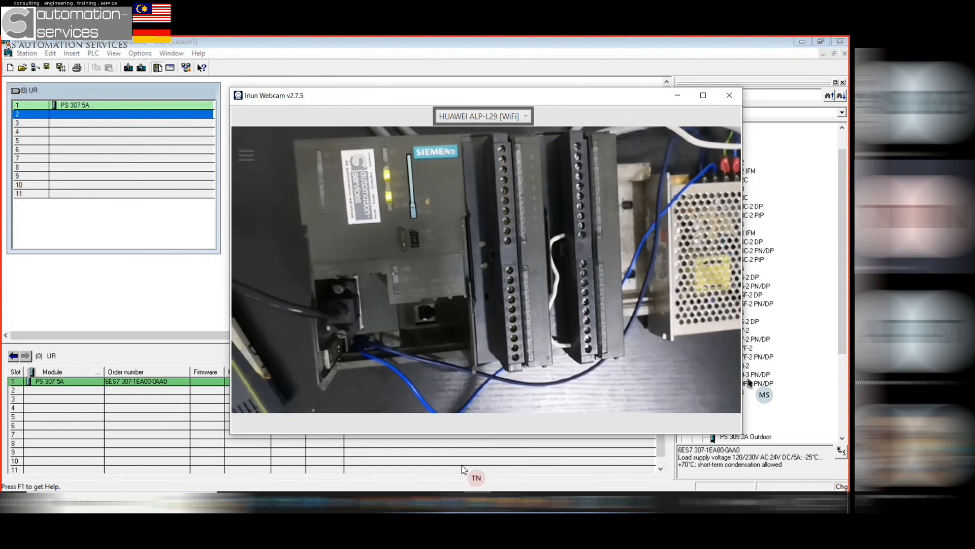
left_click(533, 490)
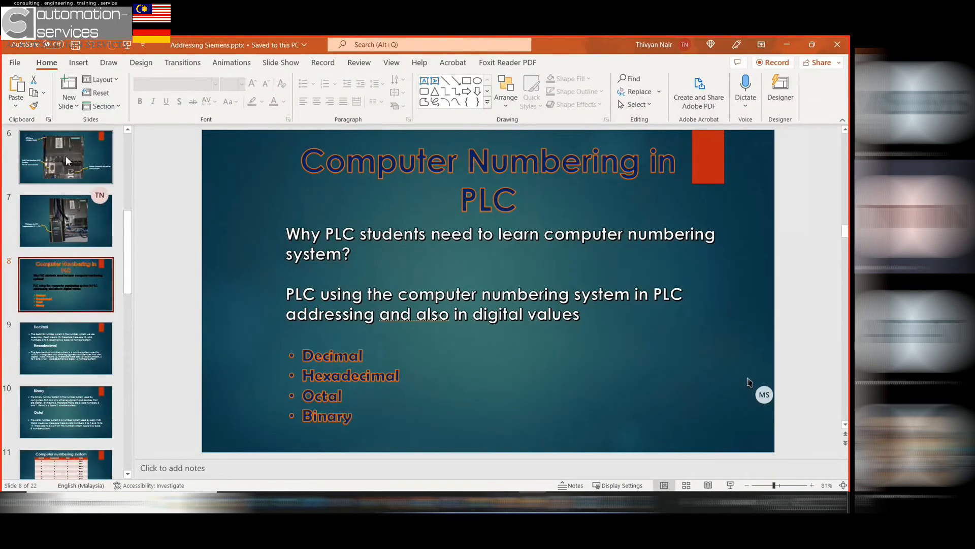
left_click(64, 153)
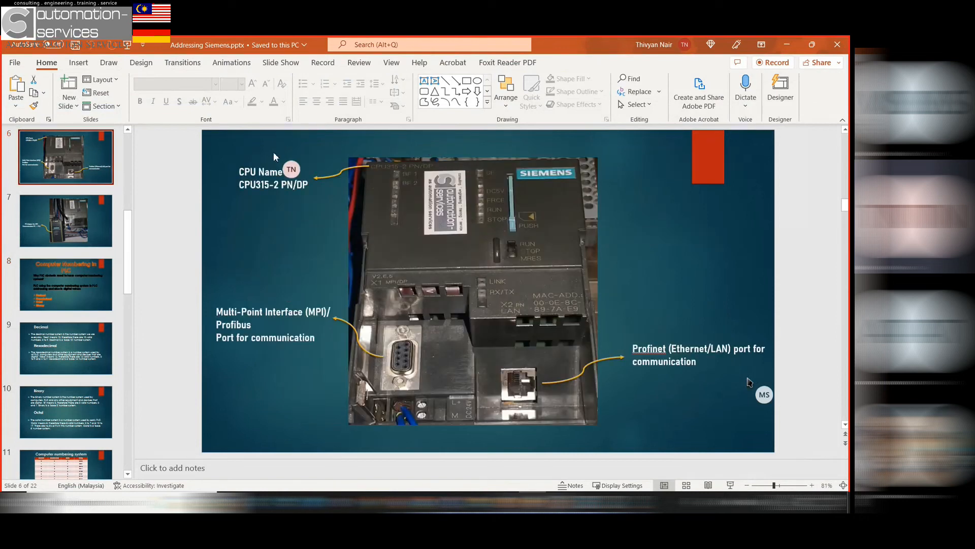
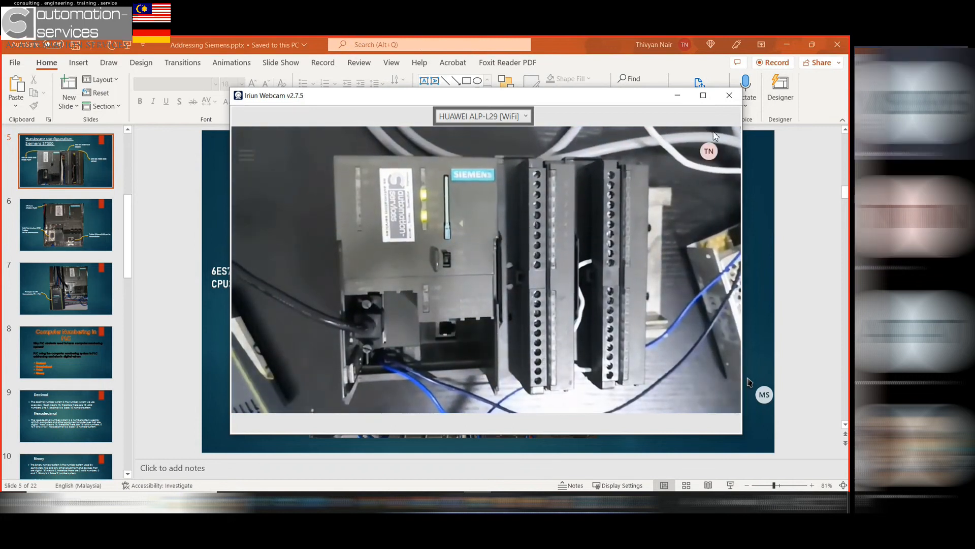
Check the CPU order number on the PowerPoint slide "Hardware configuration Siemens S7300" against the HW Config catalog entries
left_click(677, 96)
mouse_move(578, 502)
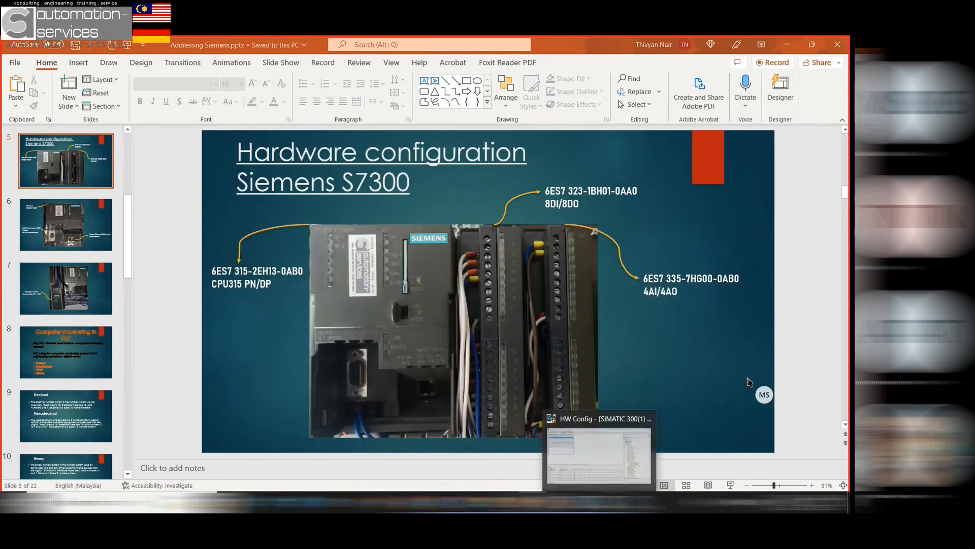
left_click(577, 457)
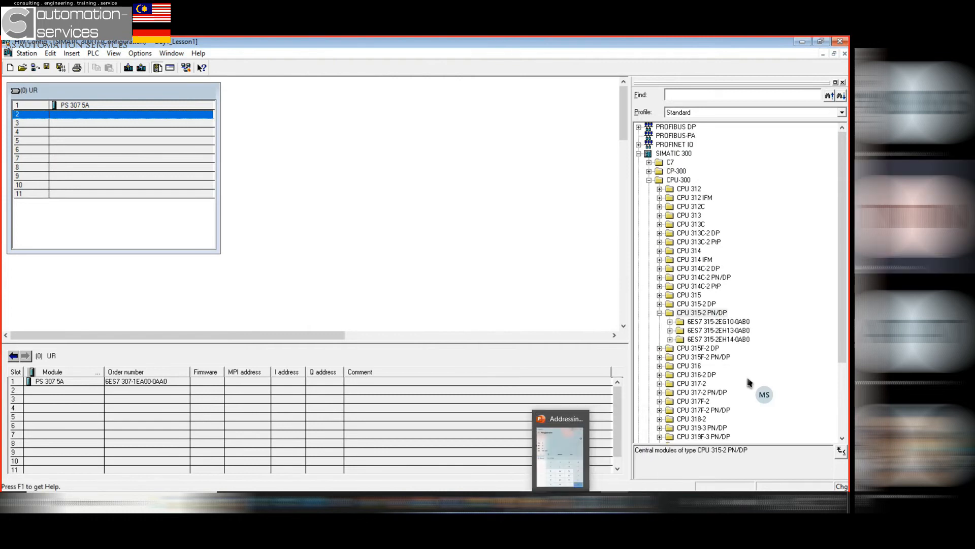
left_click(533, 503)
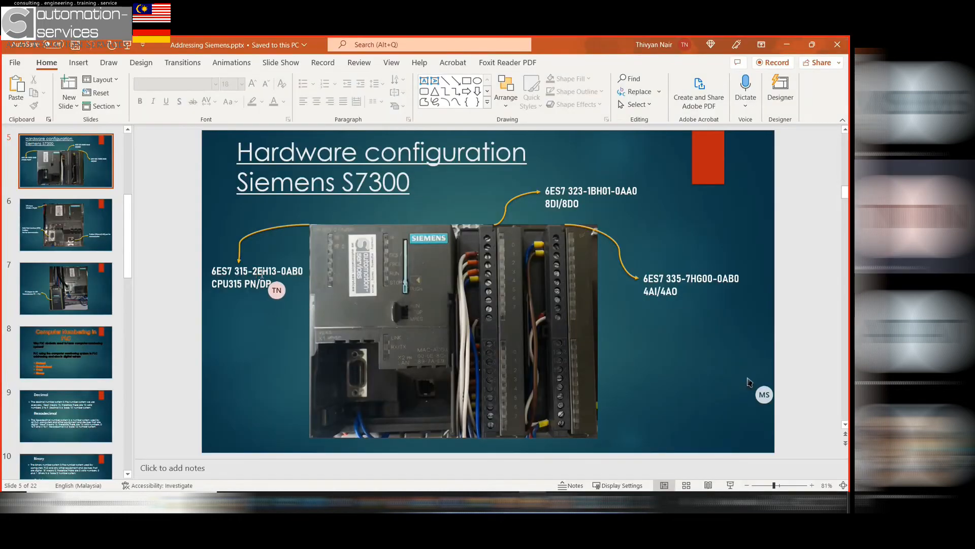
left_click(585, 457)
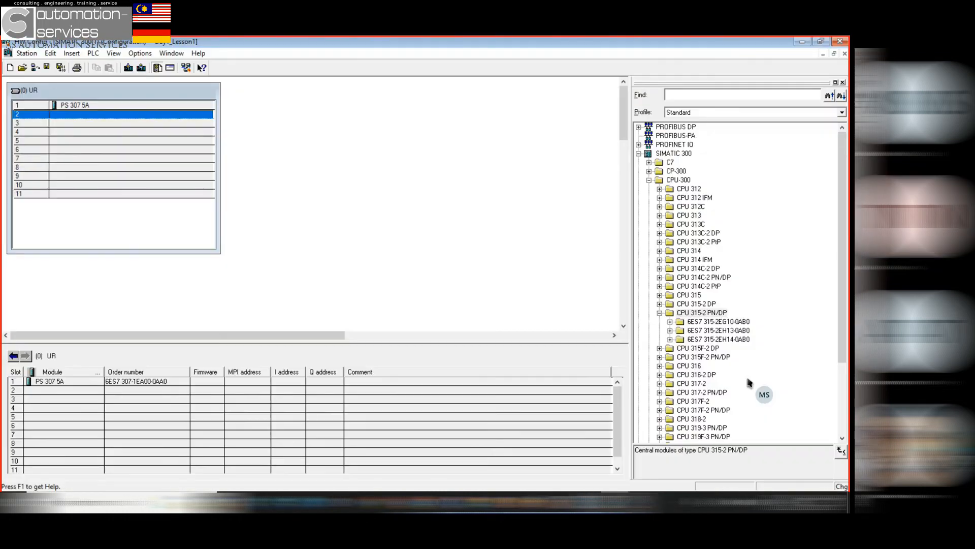
Expand order number 6ES7 315-2EH13-0AB0 under CPU 315-2 PN/DP and look through firmware versions V2.3, V2.5 and V2.6
left_click(729, 330)
left_click(671, 330)
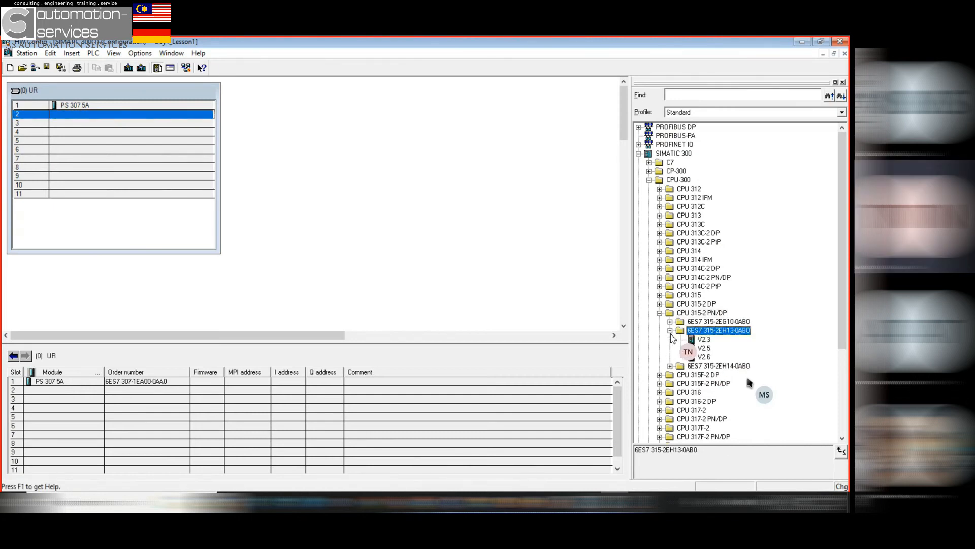
left_click(705, 340)
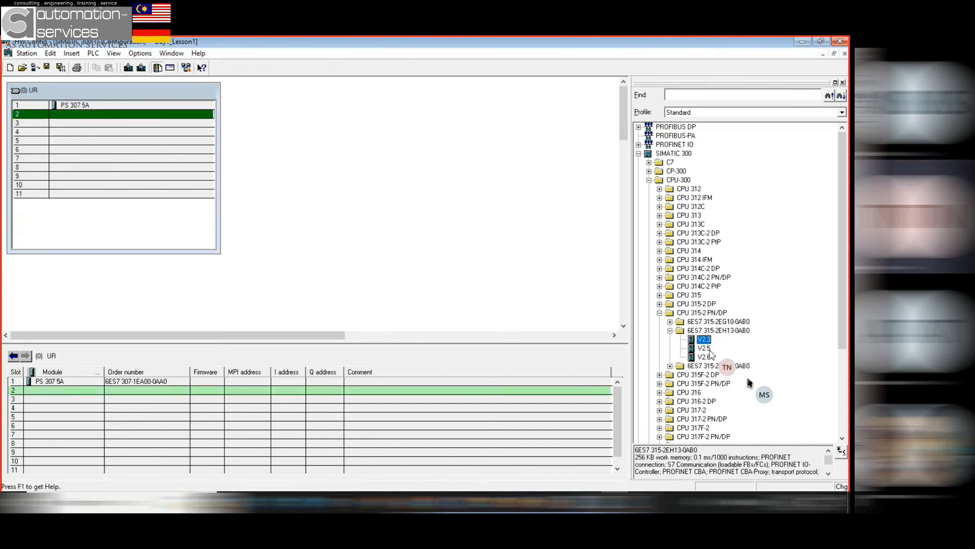
left_click(704, 349)
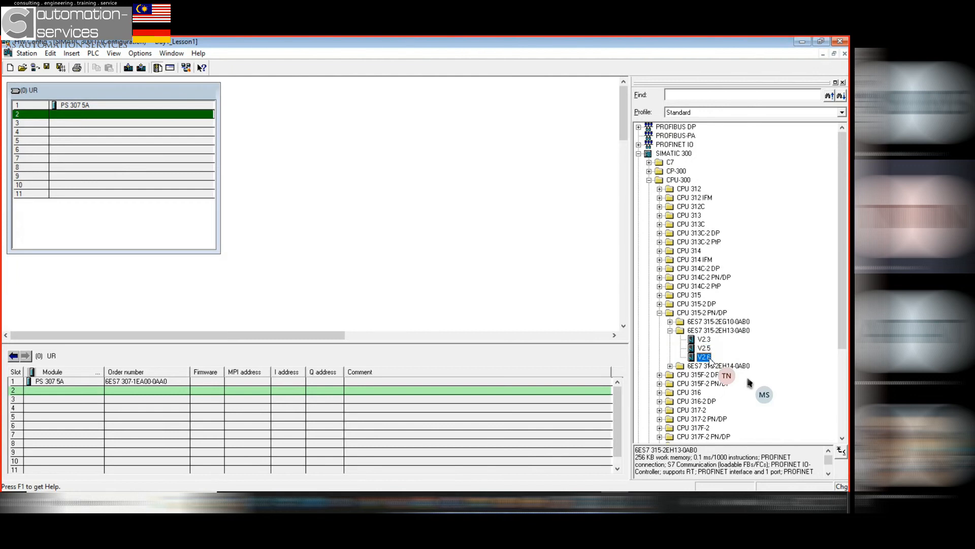
left_click(711, 350)
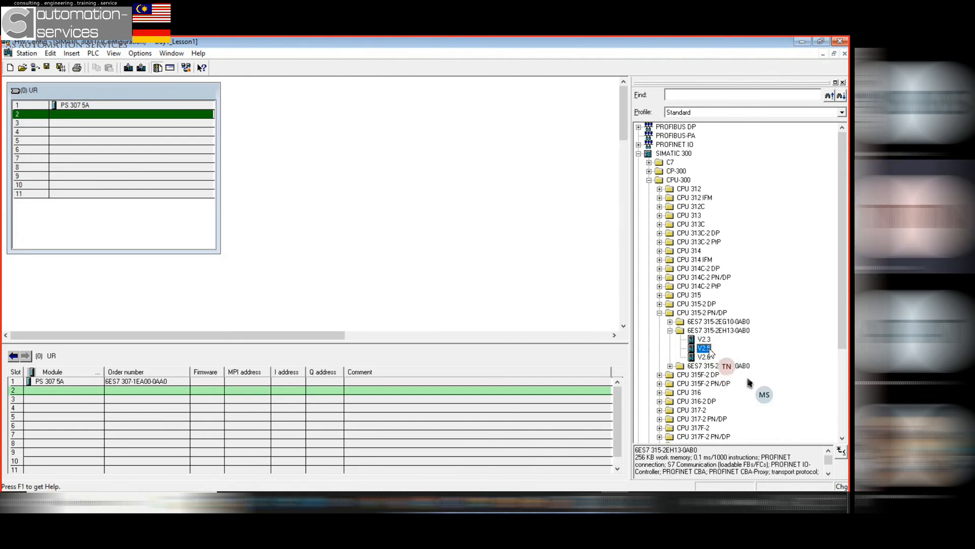
left_click(705, 357)
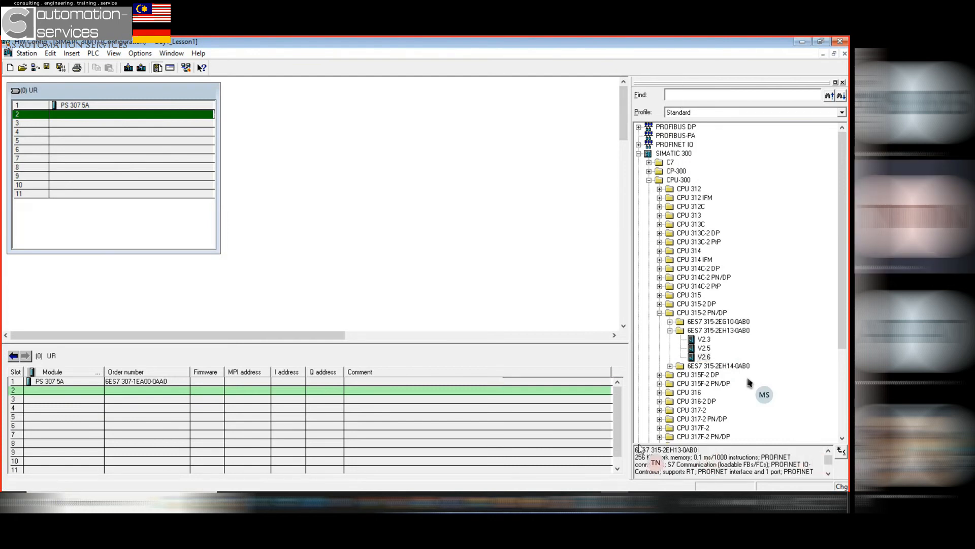
Read the full catalog descriptions of firmware versions V2.6 and V2.3 for the 6ES7 315-2EH13-0AB0 CPU
left_click_drag(828, 463, 829, 467)
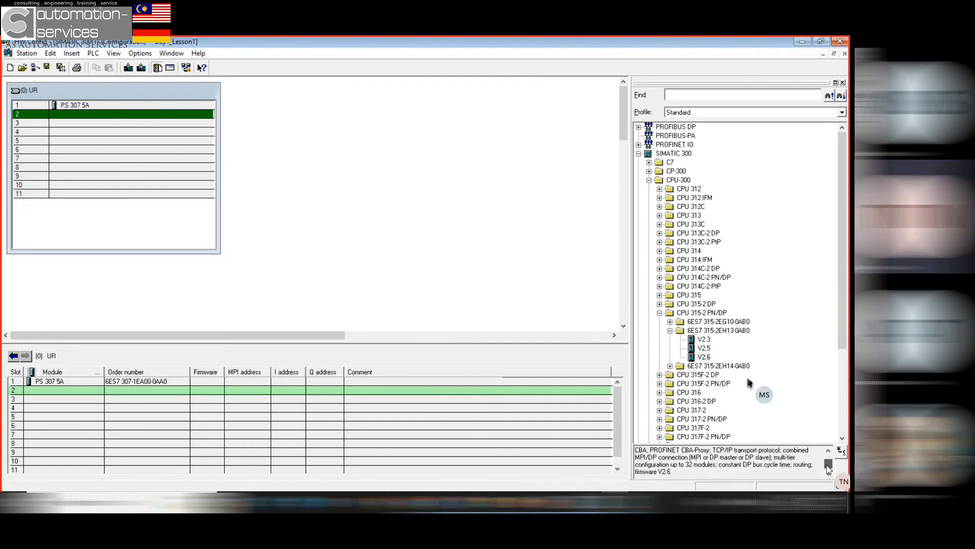
left_click(704, 339)
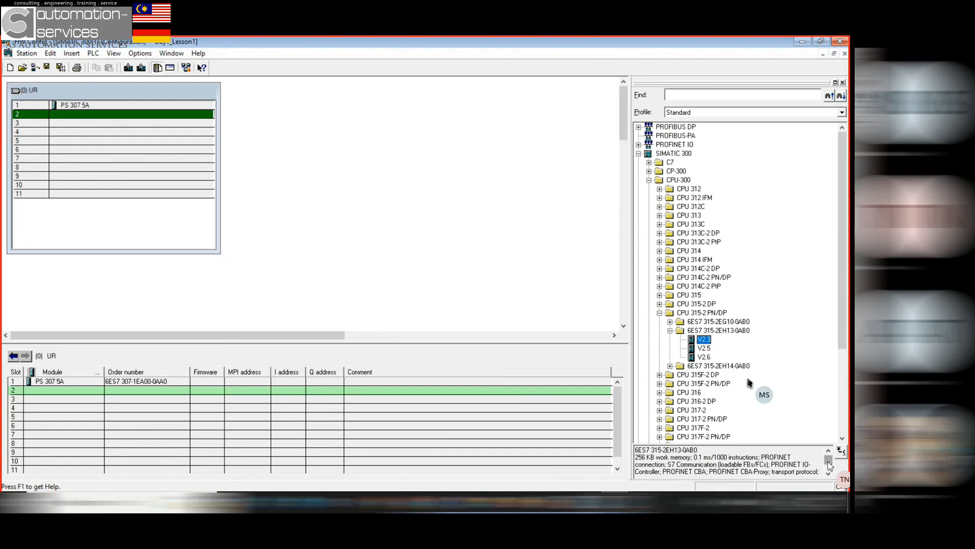
left_click_drag(828, 464, 829, 470)
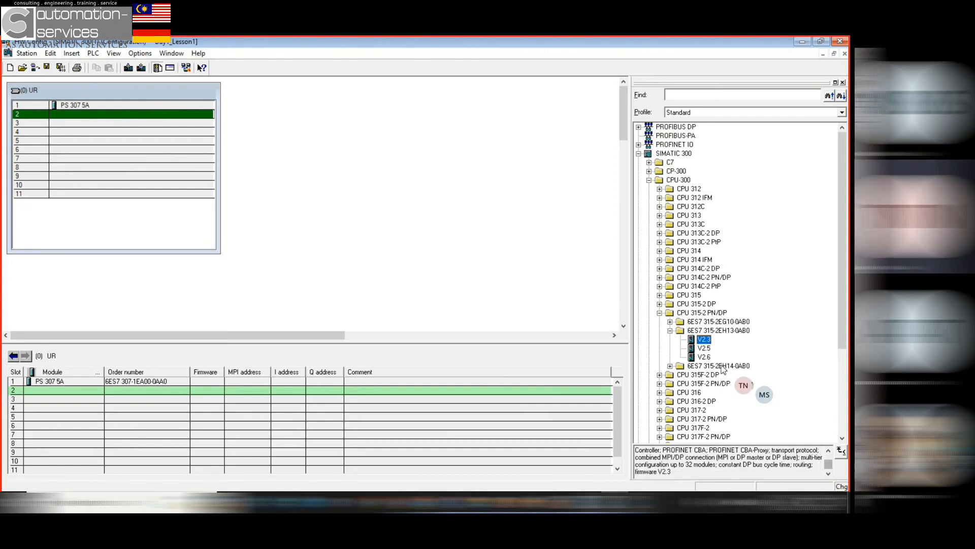
scroll(825, 468, "up", 2)
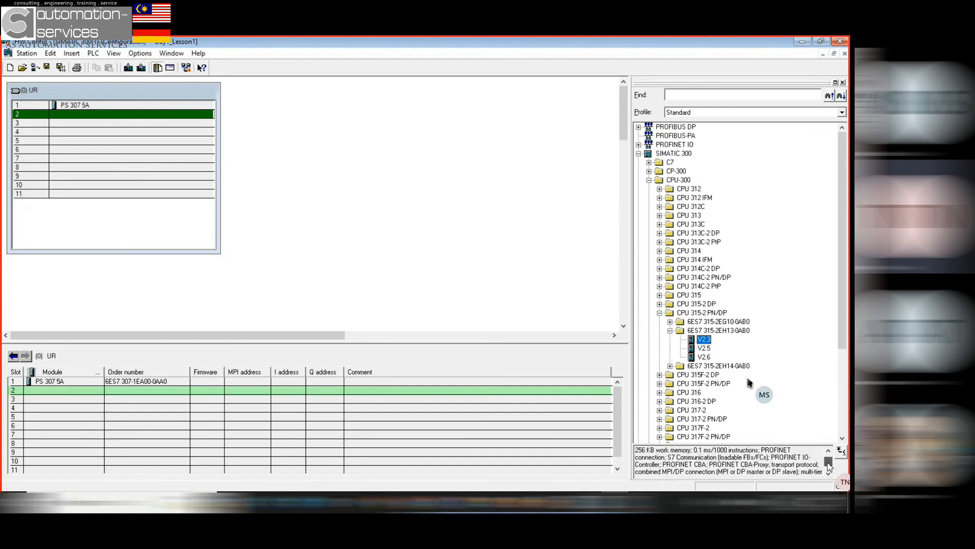
Examine the V2.5 firmware description and highlight its text from "supports RT" onward
left_click(709, 350)
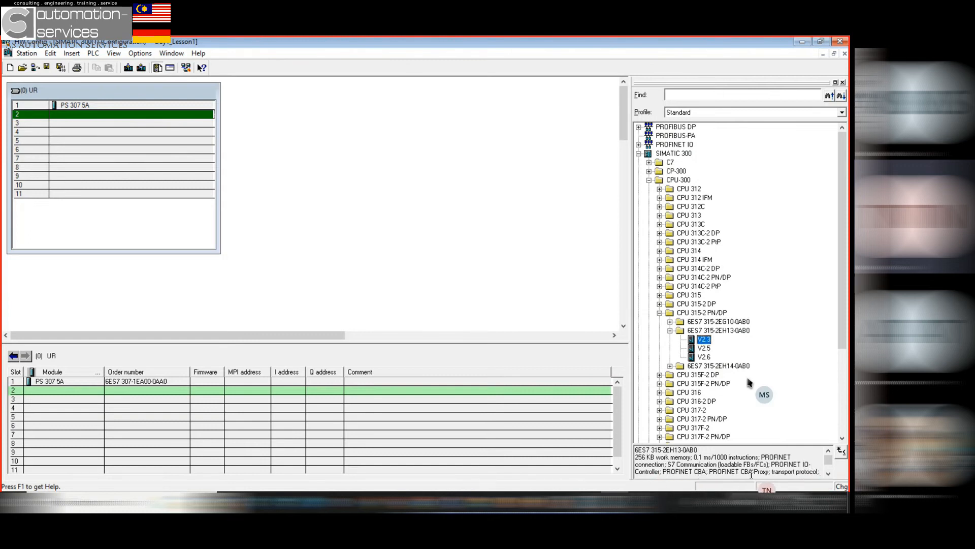
left_click(703, 348)
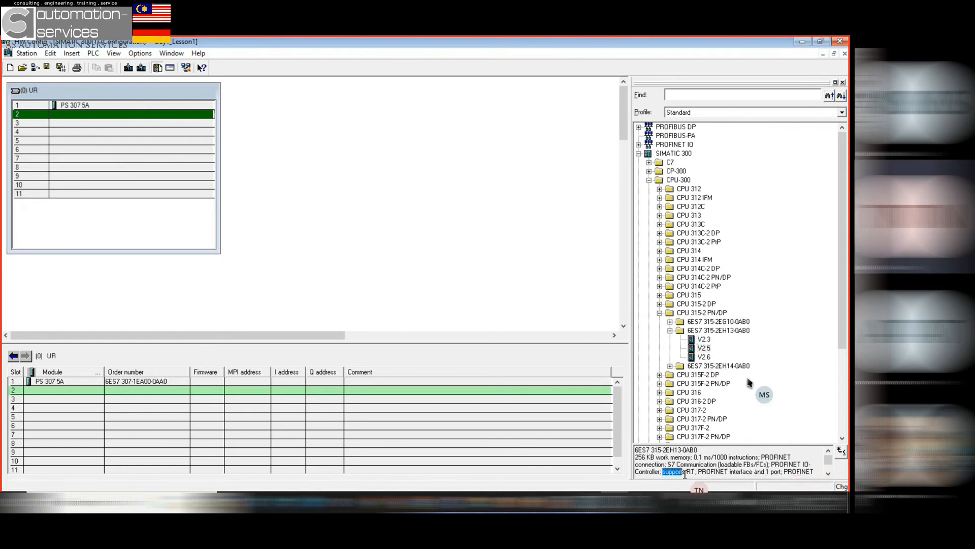
left_click_drag(685, 474, 693, 474)
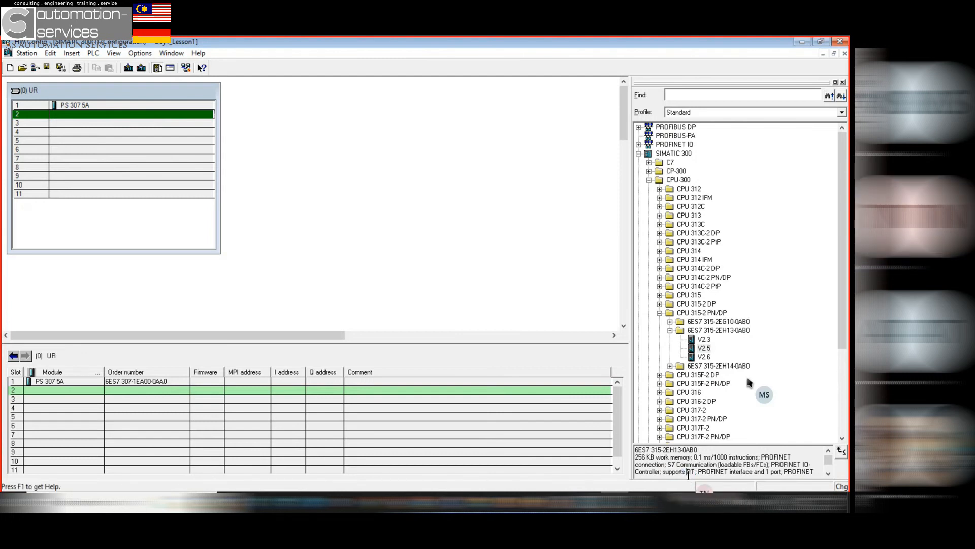
left_click_drag(663, 474, 821, 478)
left_click(829, 451)
left_click(829, 450)
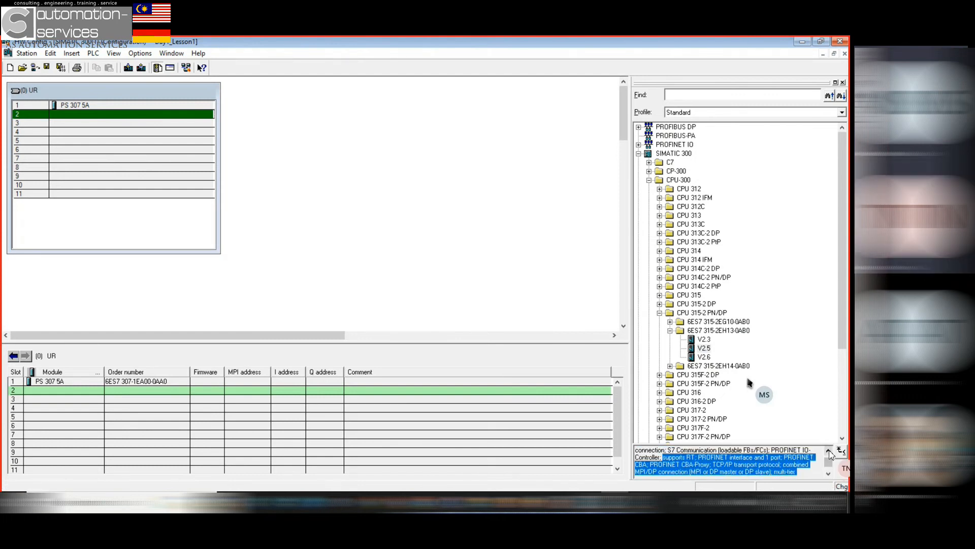
left_click(795, 401)
Compare the V2.3 description with V2.5 and V2.6, reading further into the V2.5 and V2.6 feature texts
left_click(709, 340)
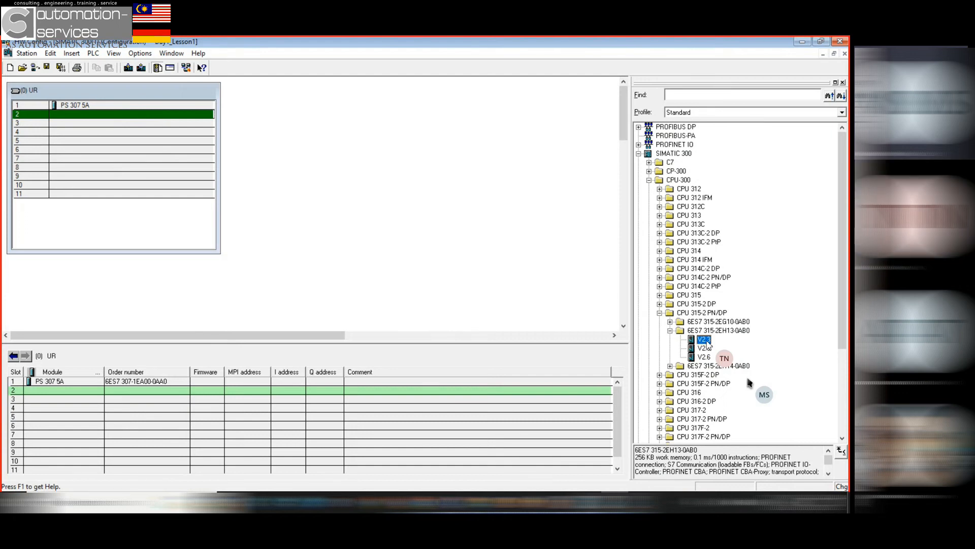
left_click(705, 349)
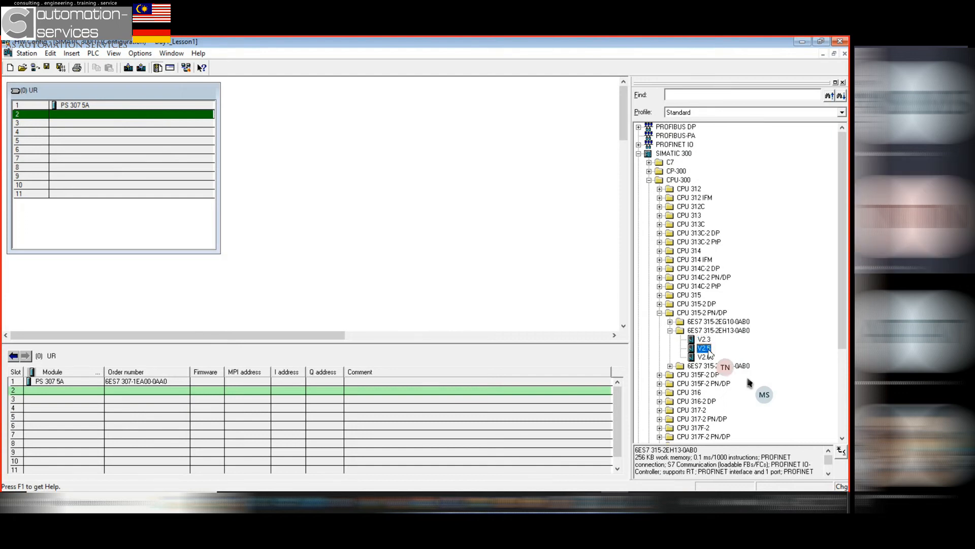
left_click(706, 358)
scroll(798, 464, "down", 3)
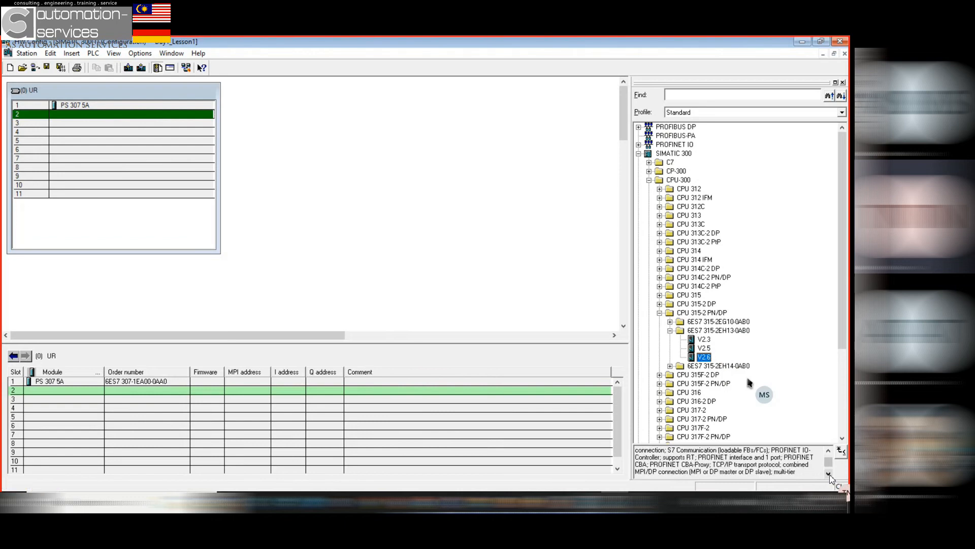
left_click(706, 348)
scroll(827, 474, "down", 3)
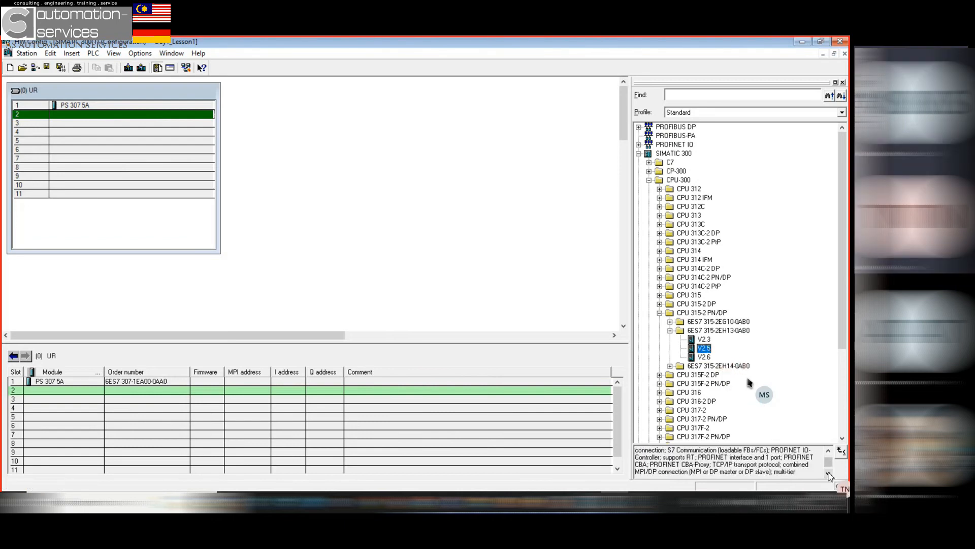
left_click(705, 358)
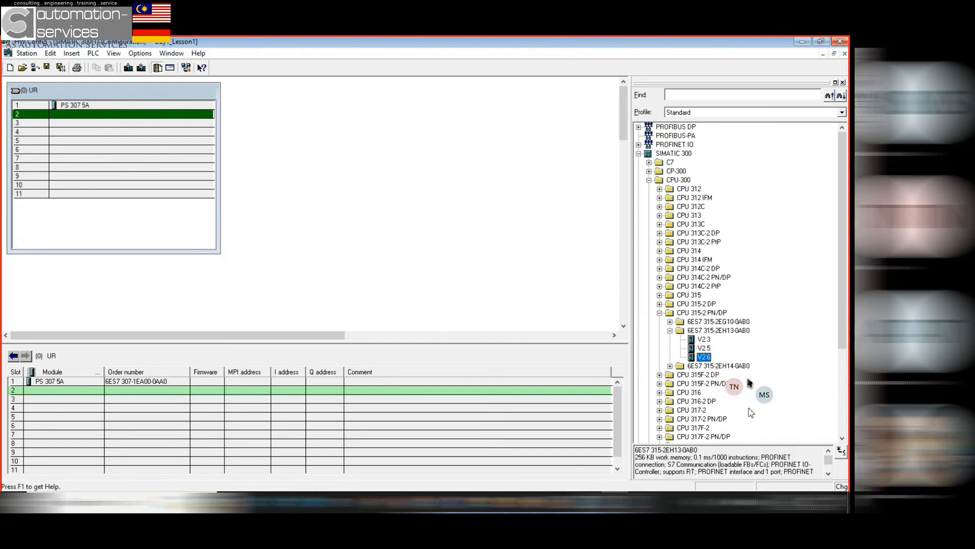
Switch to the Addressing Siemens.pptx presentation in PowerPoint, inspect the CPU firmware marking on the Siemens S7300 hardware slide, and return to HW Config
left_click(716, 331)
left_click(705, 358)
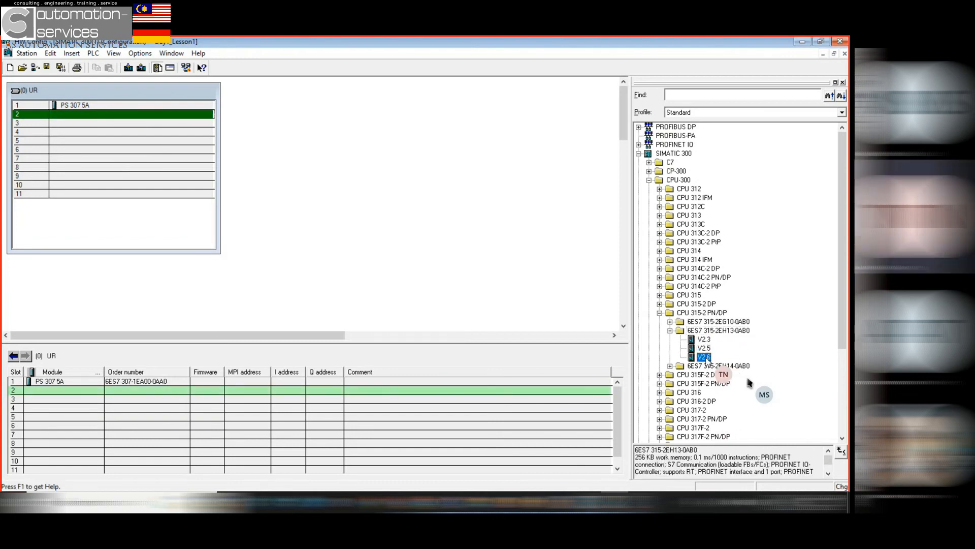
left_click(478, 501)
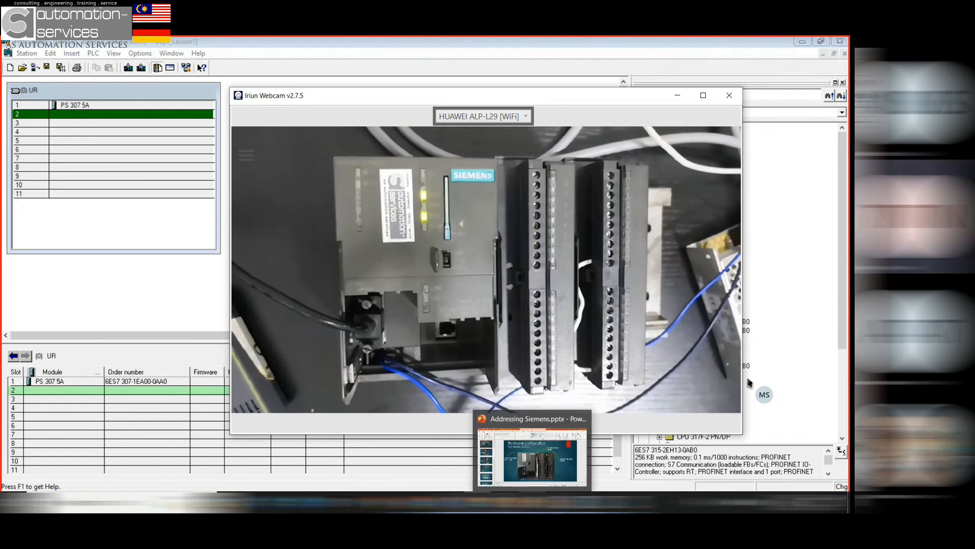
left_click(531, 464)
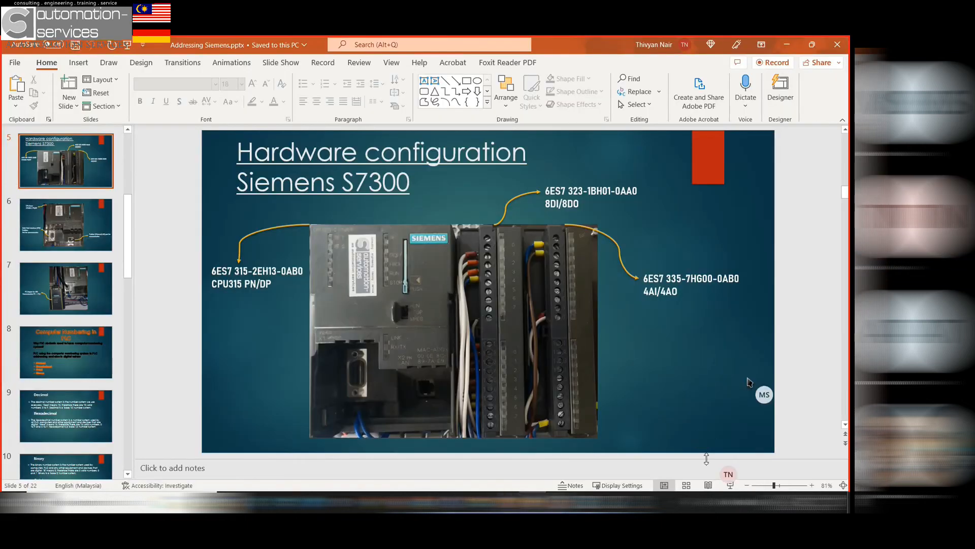
scroll(334, 345, "up", 1)
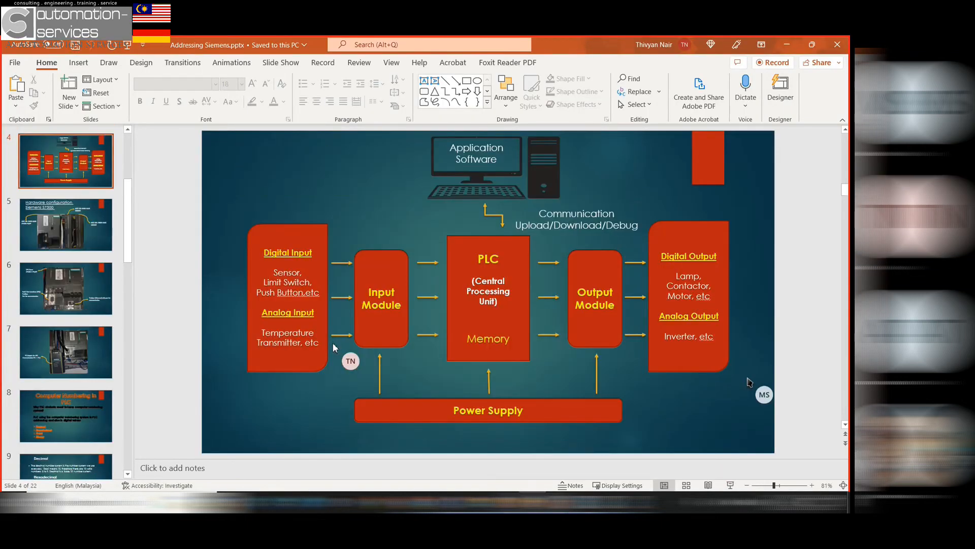
scroll(334, 347, "down", 1)
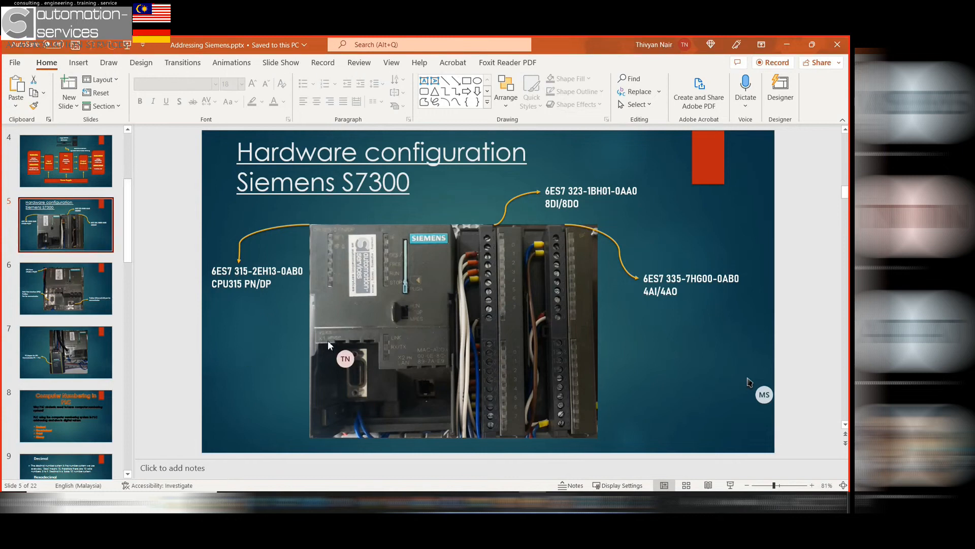
scroll(327, 340, "up", 2)
scroll(327, 340, "up", 2)
scroll(328, 340, "up", 2)
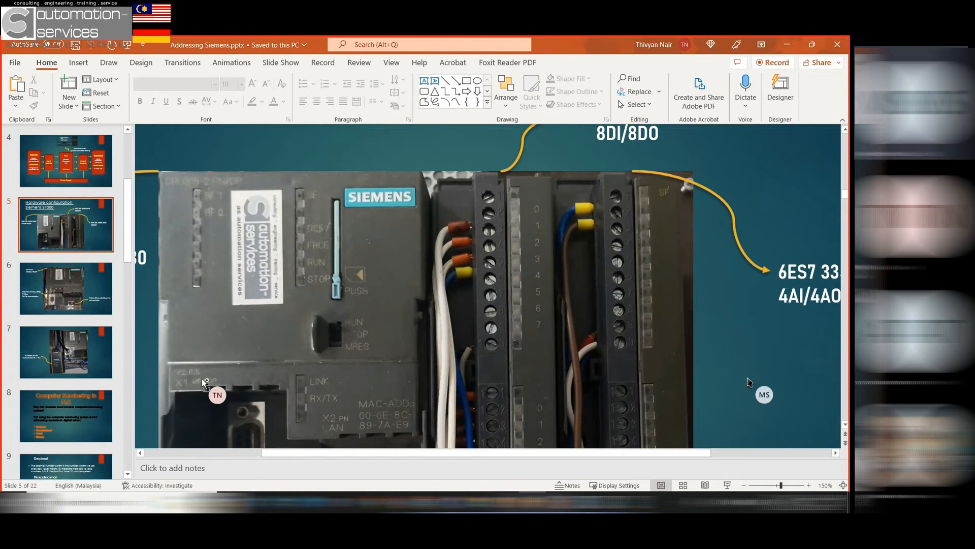
scroll(205, 387, "down", 5)
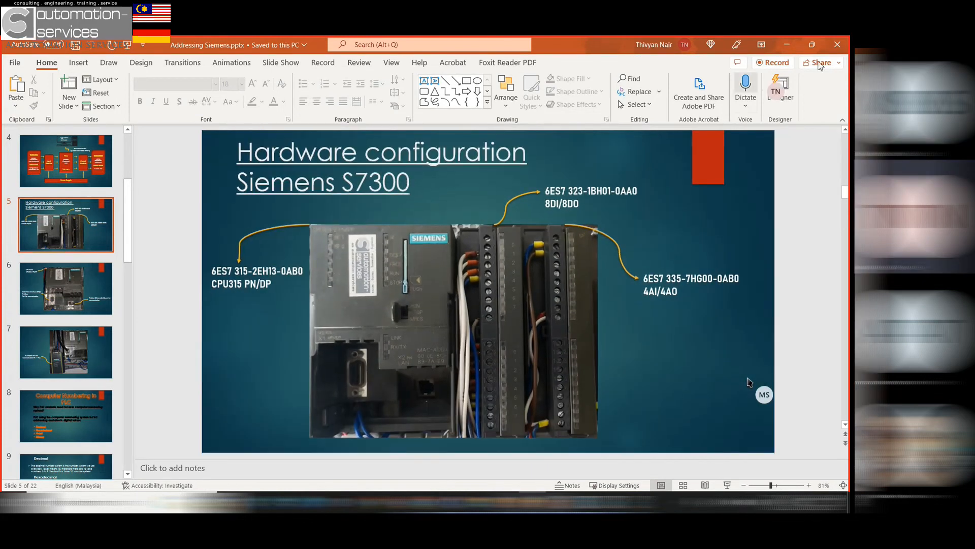
left_click(787, 49)
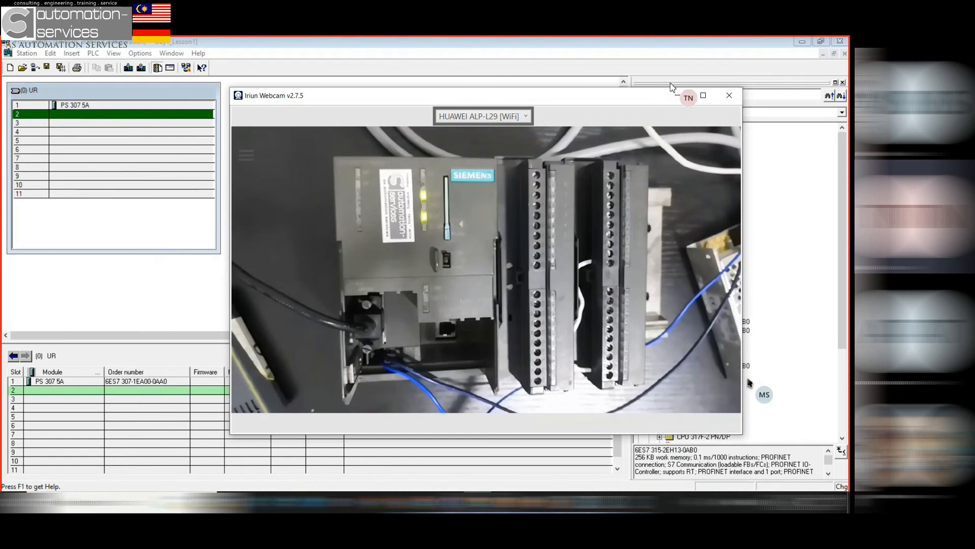
left_click(675, 95)
Insert the 6ES7 315-2EH13-0AB0 V2.6 CPU into slot 2, accepting its Ethernet interface with IP 192.168.0.1, mask 255.255.255.0 and no subnet
left_click(706, 357)
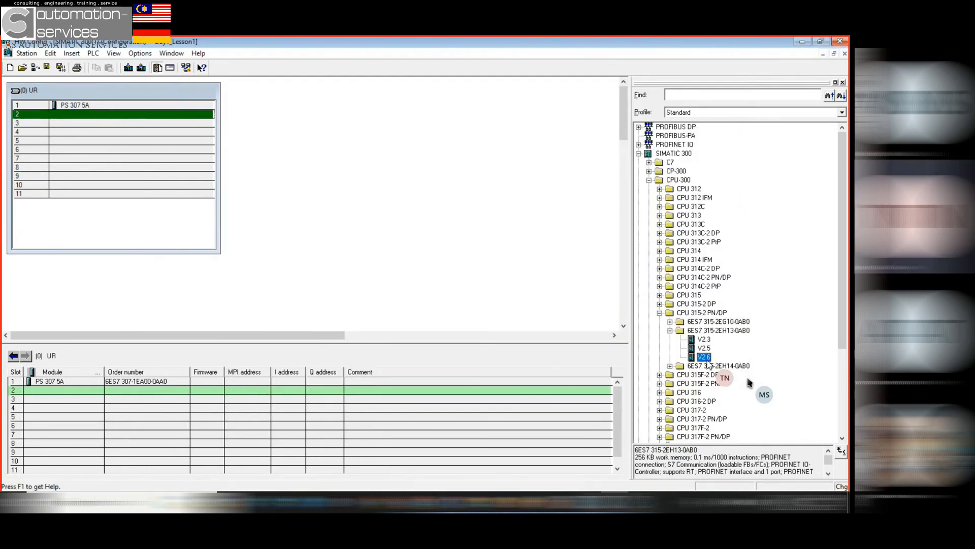
left_click_drag(709, 362, 94, 116)
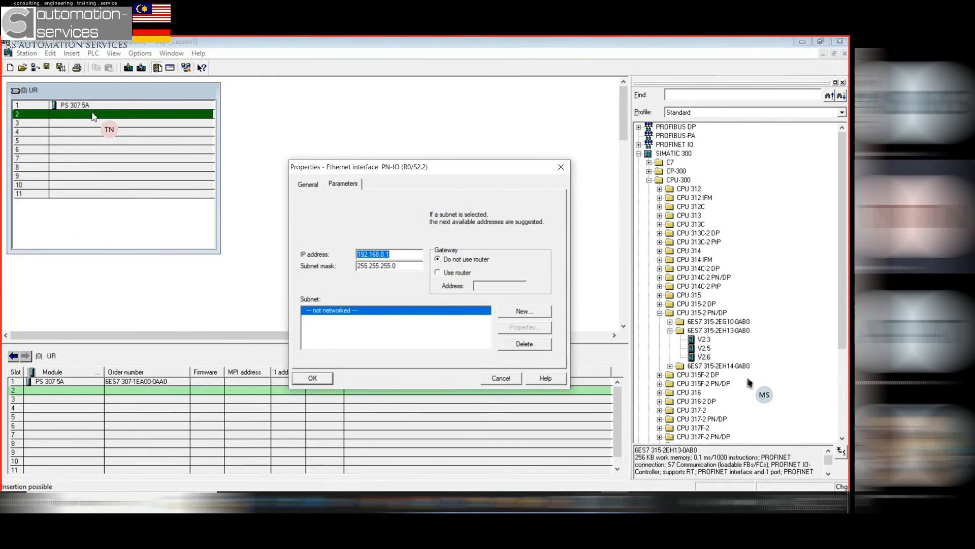
left_click_drag(421, 172, 389, 99)
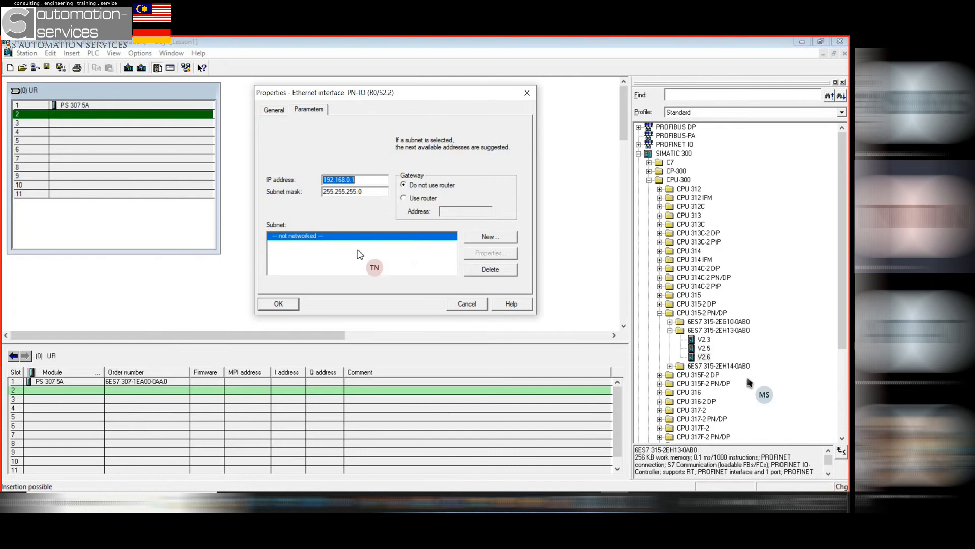
left_click_drag(390, 96, 429, 104)
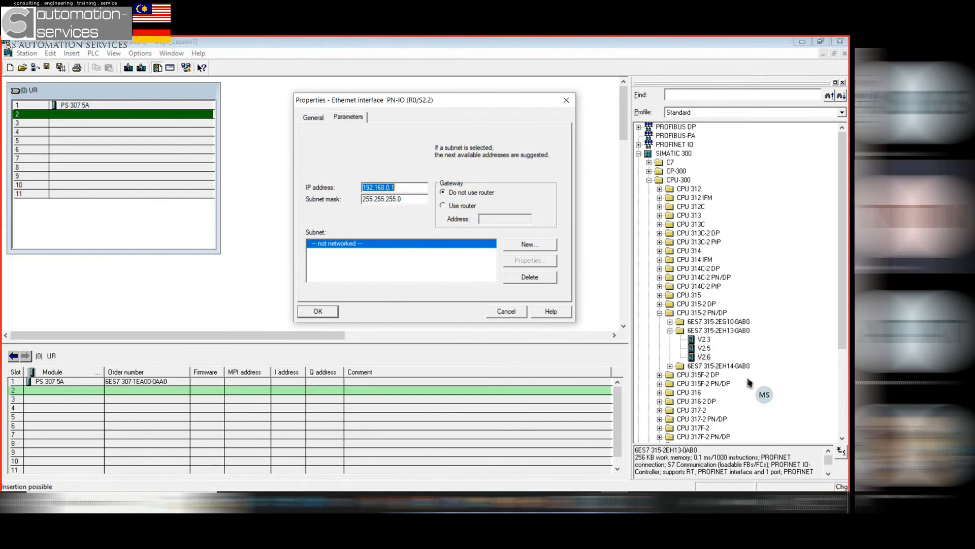
mouse_move(480, 501)
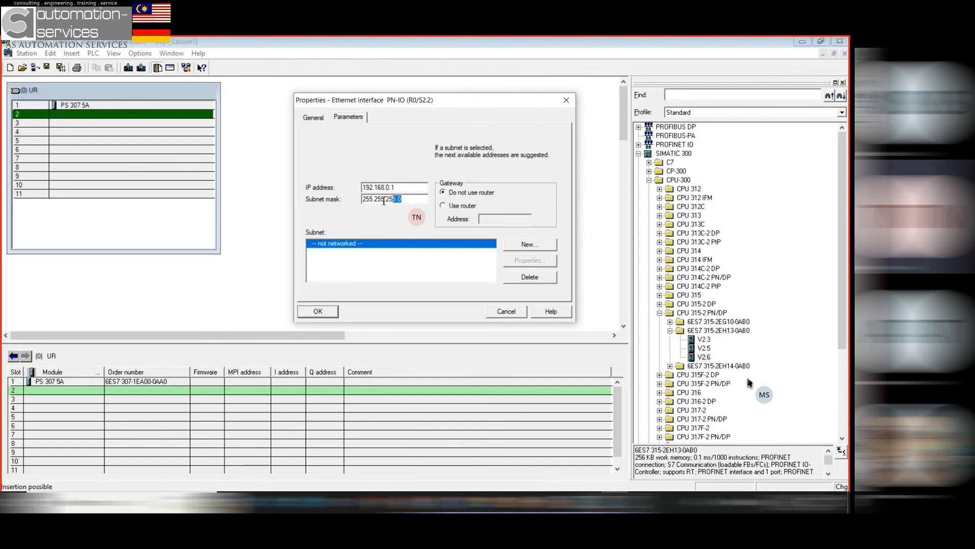
key("Tab")
left_click(334, 312)
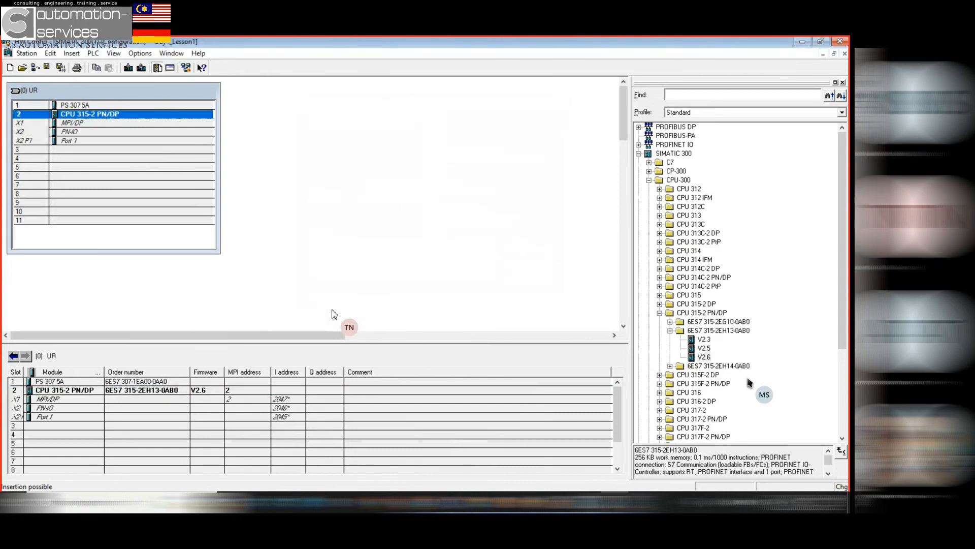
Open the CPU's MPI/DP interface properties, try the PROFIBUS interface type, and dismiss its subnet settings
left_click_drag(220, 194, 217, 193)
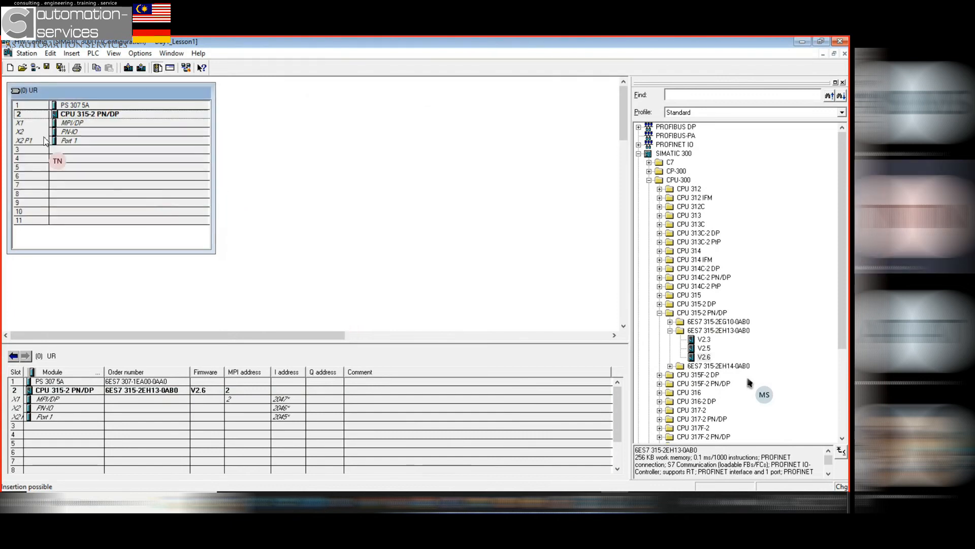
double_click(76, 122)
left_click_drag(426, 135, 436, 76)
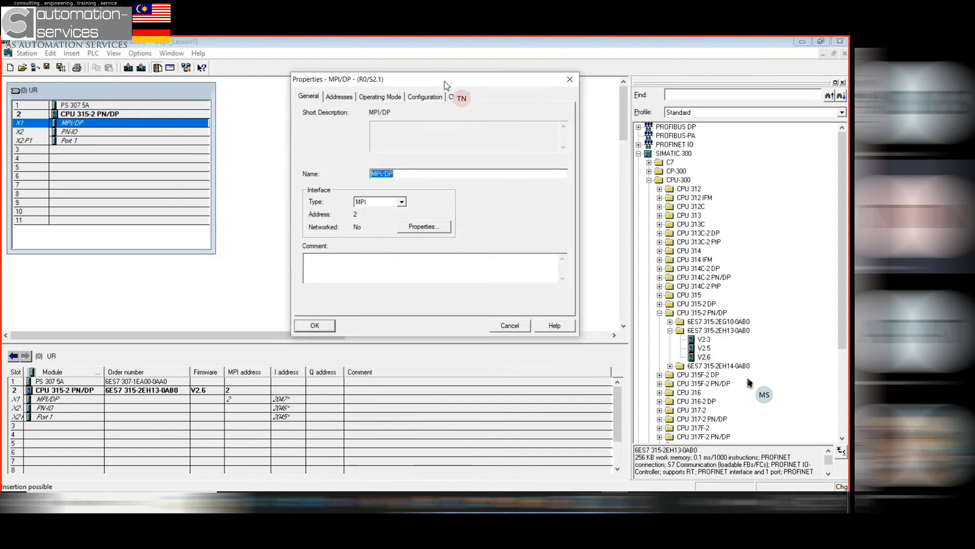
left_click(401, 202)
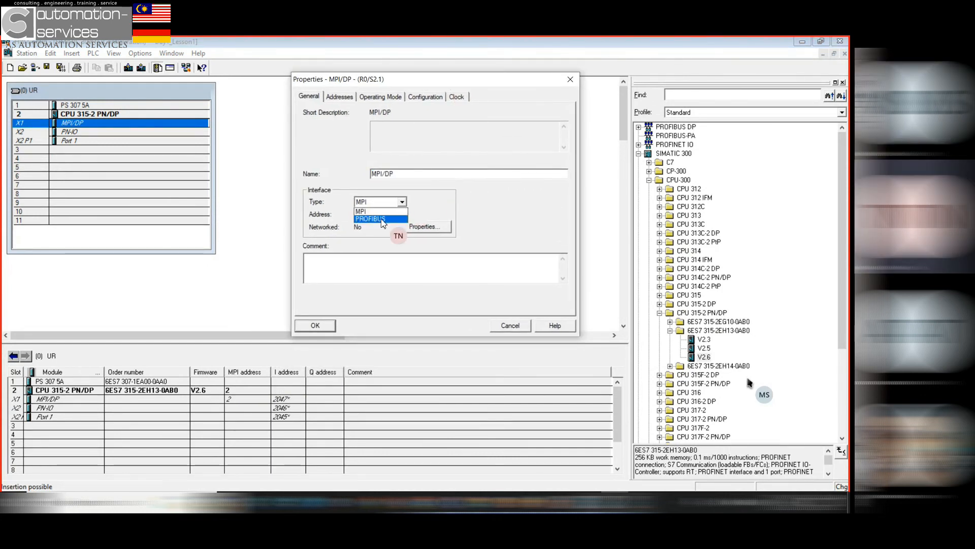
left_click(383, 212)
left_click(402, 201)
left_click(381, 218)
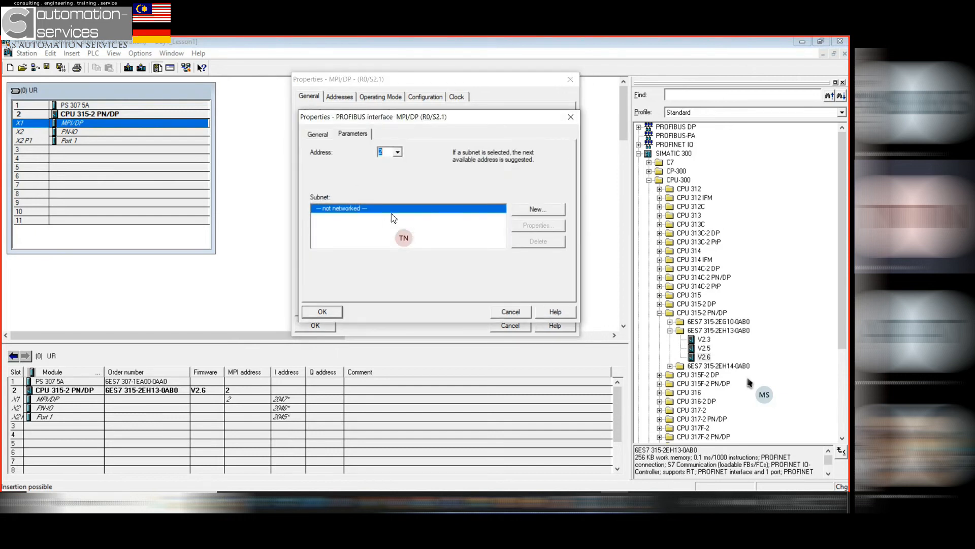
left_click_drag(406, 118, 533, 148)
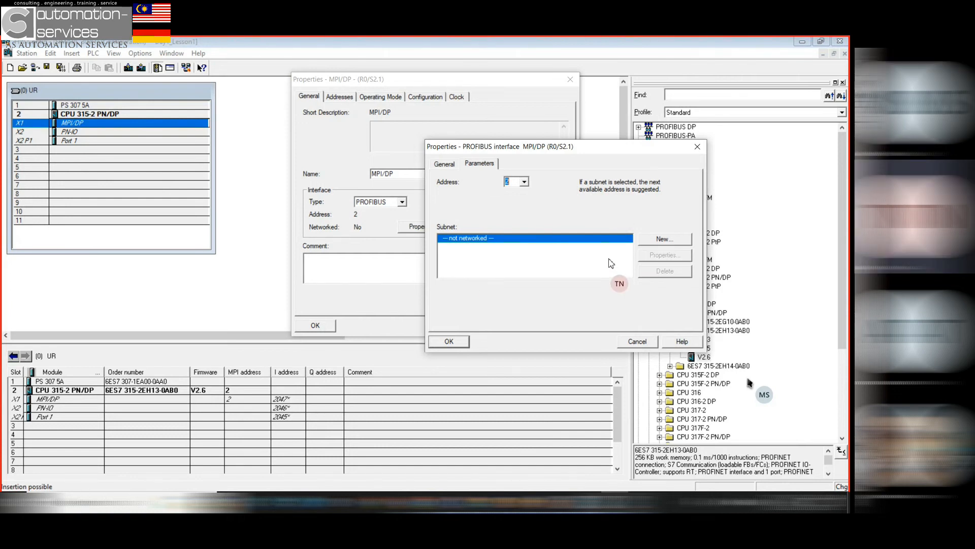
left_click(697, 147)
Set the MPI/DP interface type back to MPI and confirm the interface properties
left_click(402, 201)
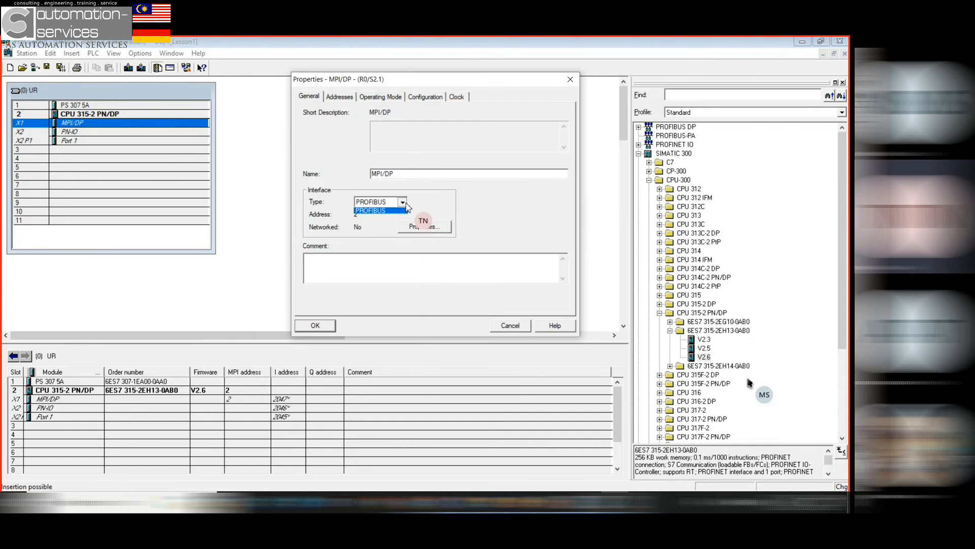
left_click(375, 209)
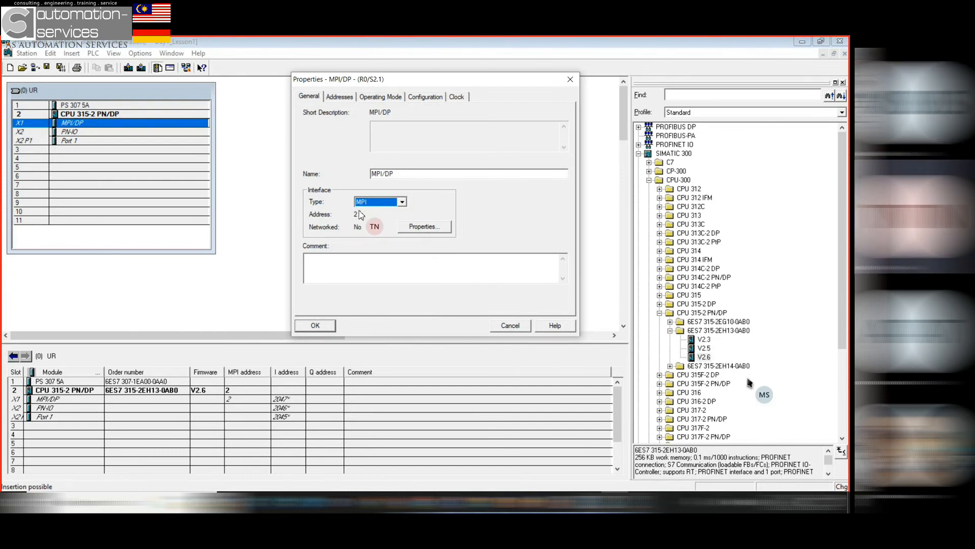
left_click(326, 327)
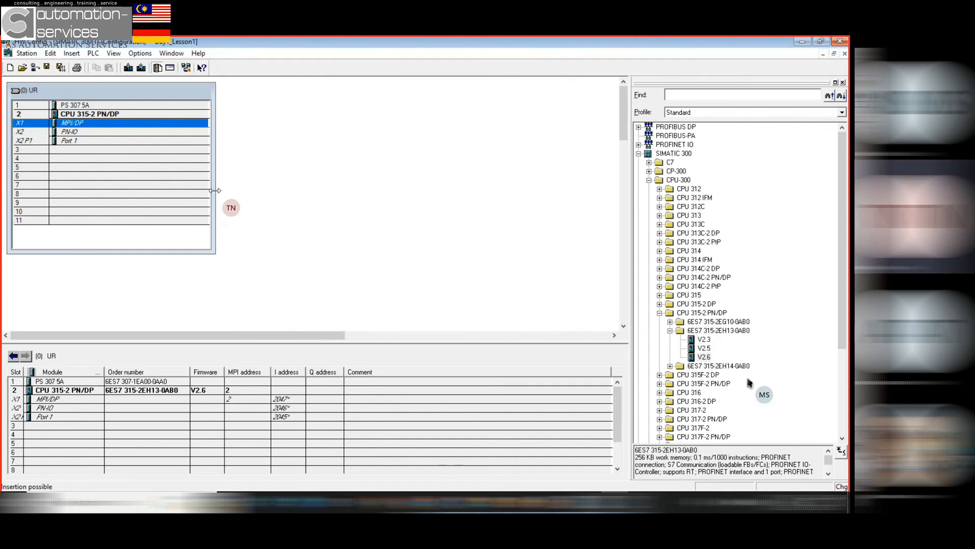
Select slot 3, collapse the CPU-300 catalog folder, and examine the IM 360 and IM 361 modules under IM-300
left_click_drag(215, 191, 224, 191)
left_click(66, 151)
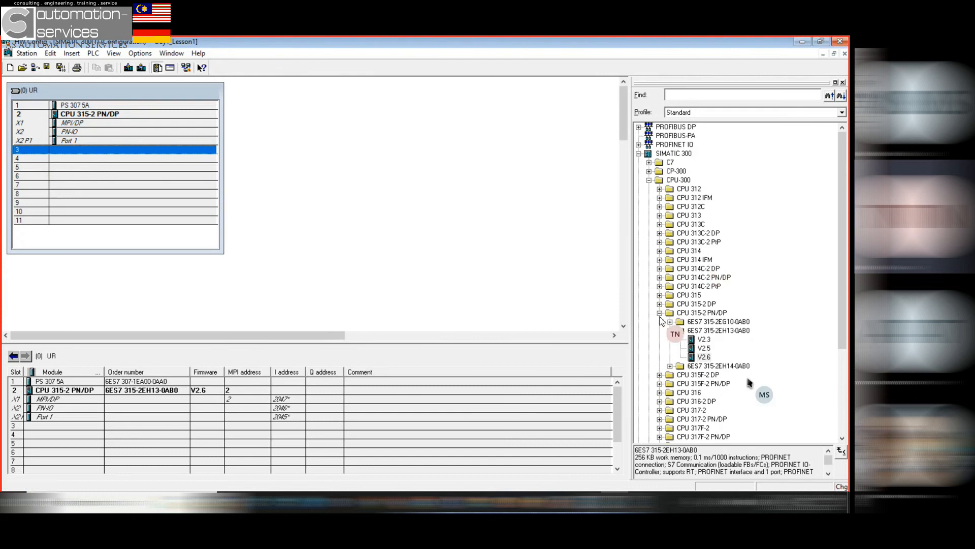
left_click(659, 313)
left_click(649, 180)
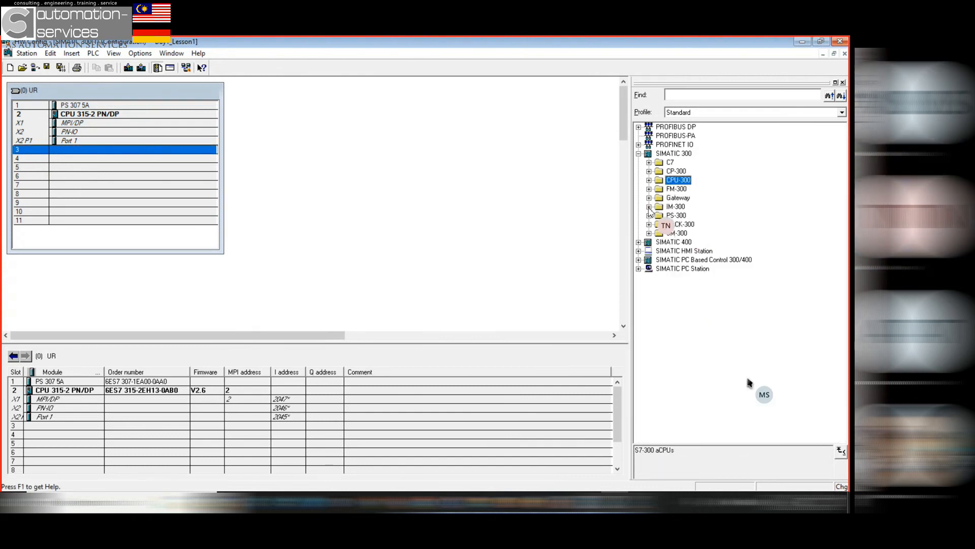
left_click(649, 206)
left_click(688, 216)
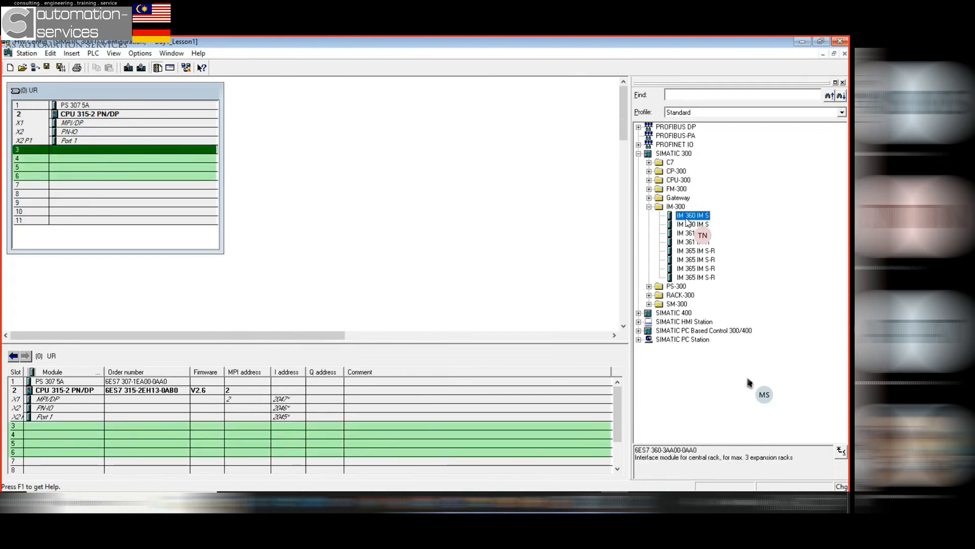
left_click(688, 225)
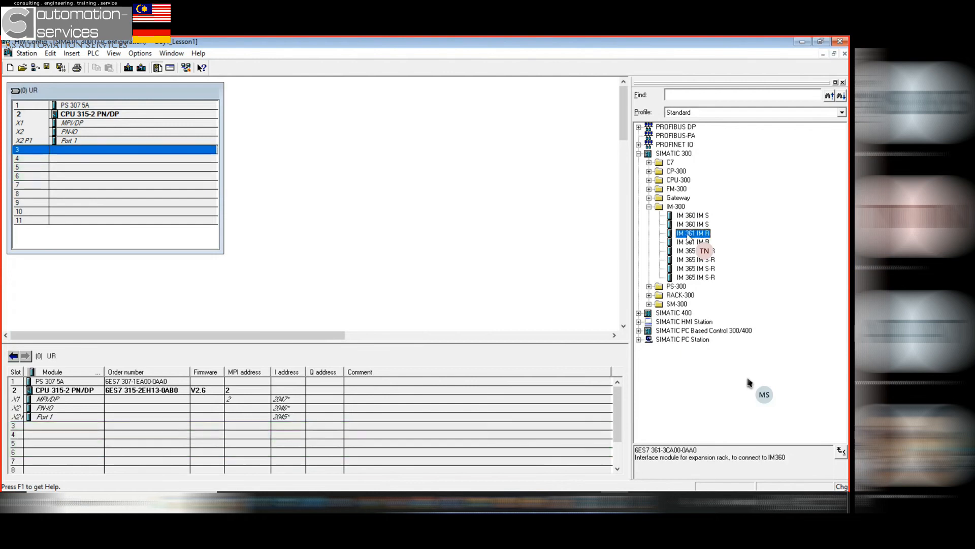
left_click(692, 233)
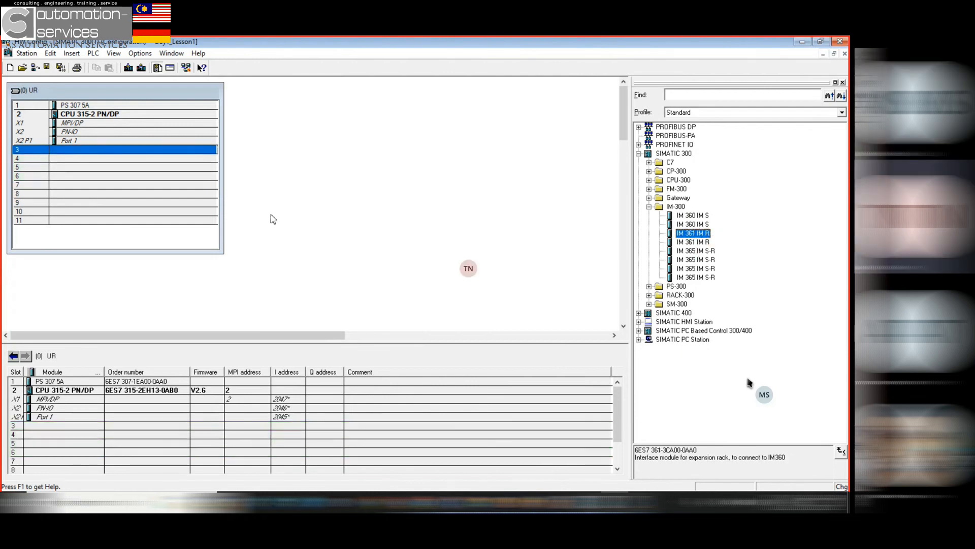
Check which rack slots accept the IM 360 and IM 365 modules, and highlight "Interface modules for connecting an expansion rack" in the 6ES7 365-0BA80-0AA0 description
left_click(153, 176)
left_click(699, 231)
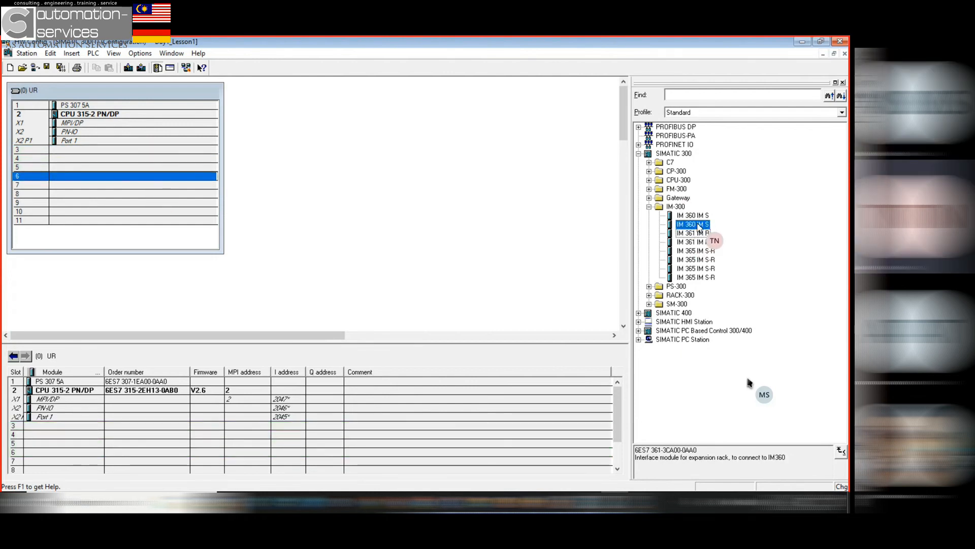
left_click(699, 225)
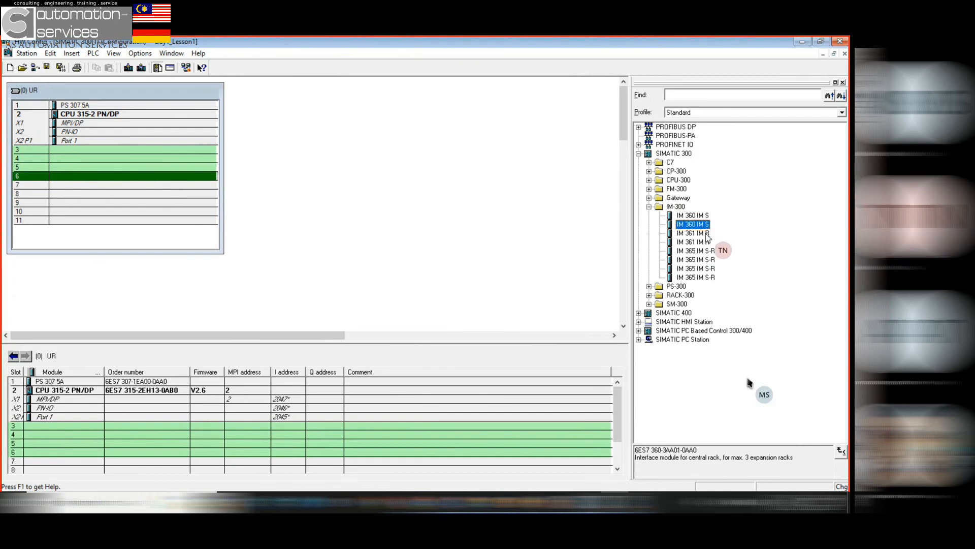
left_click(706, 250)
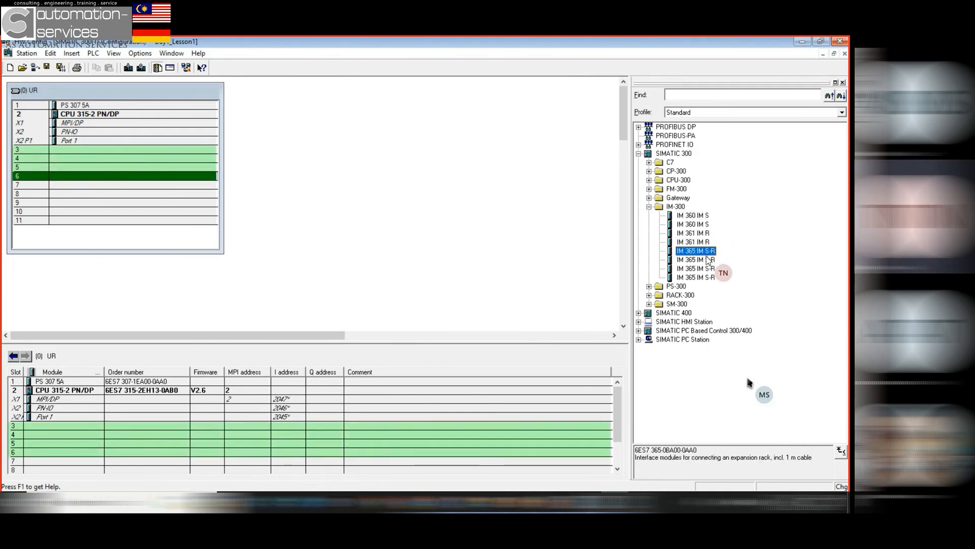
left_click(708, 269)
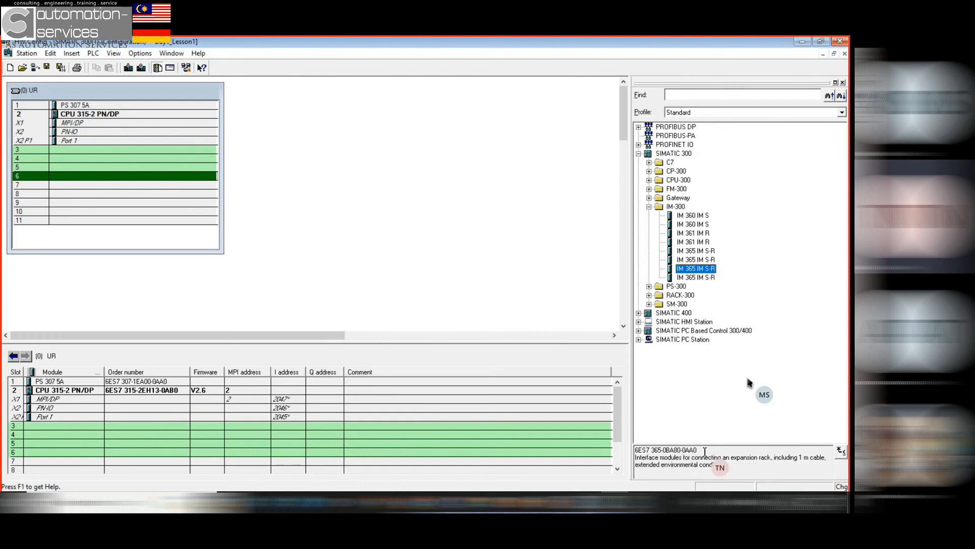
left_click_drag(638, 457, 771, 458)
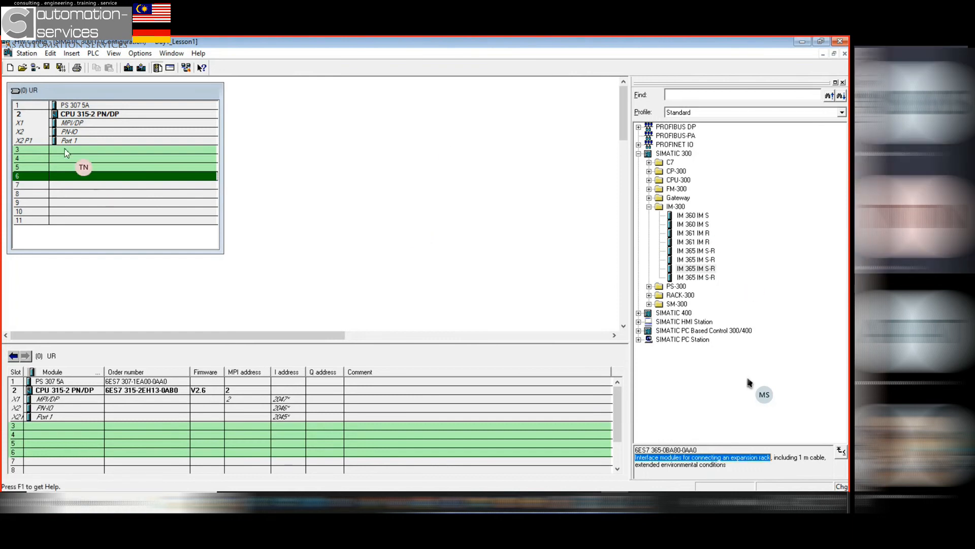
Select the 6ES7 360-3AA01-0AA0 IM 360 module and highlight "Interface module for central rack" in its description
left_click(320, 185)
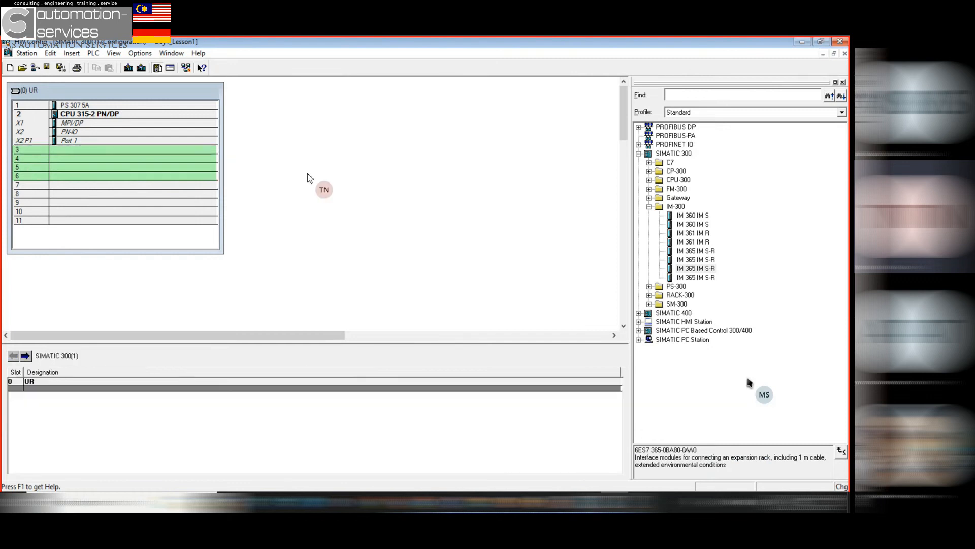
left_click(700, 225)
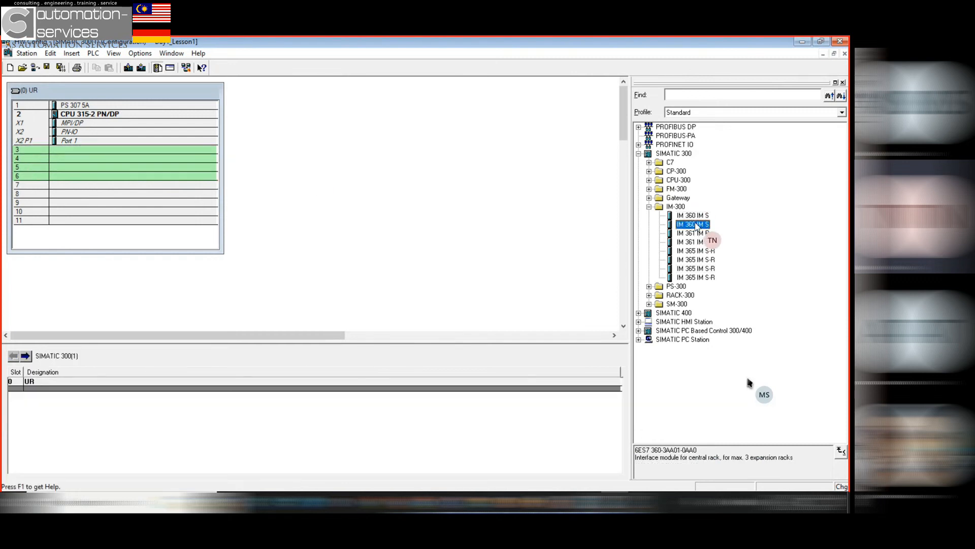
left_click_drag(636, 457, 722, 459)
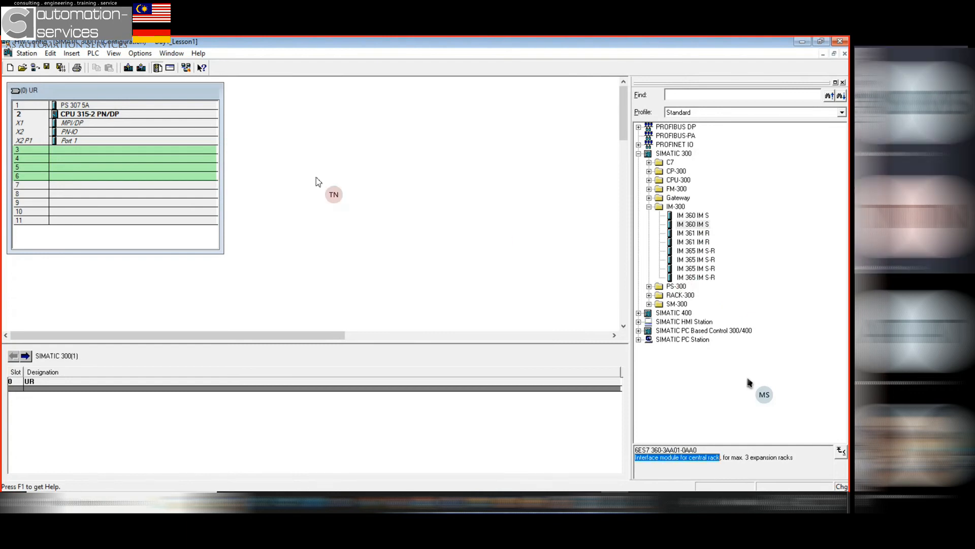
Examine the IM 360 and IM 365 modules under IM-300, checking their catalog descriptions and the rack slots they accept
left_click(336, 168)
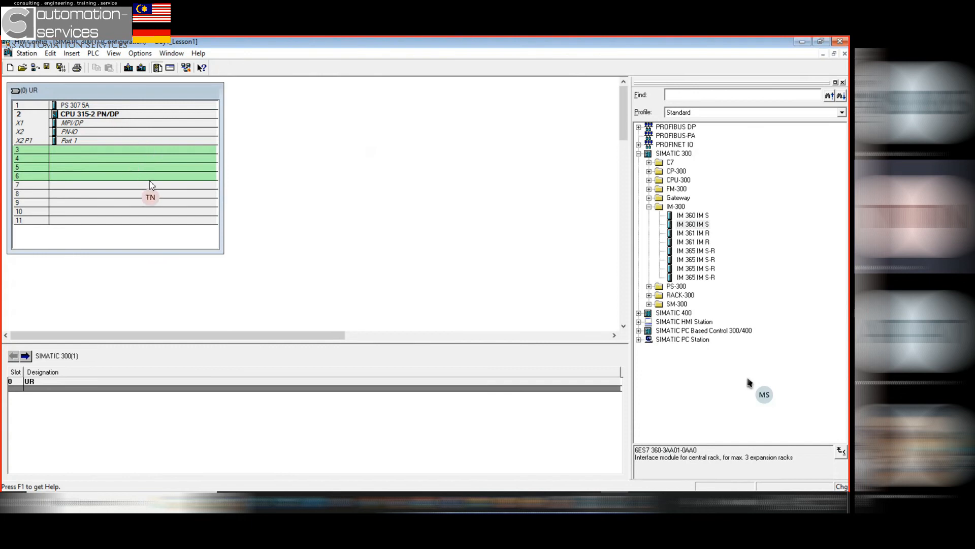
left_click(704, 218)
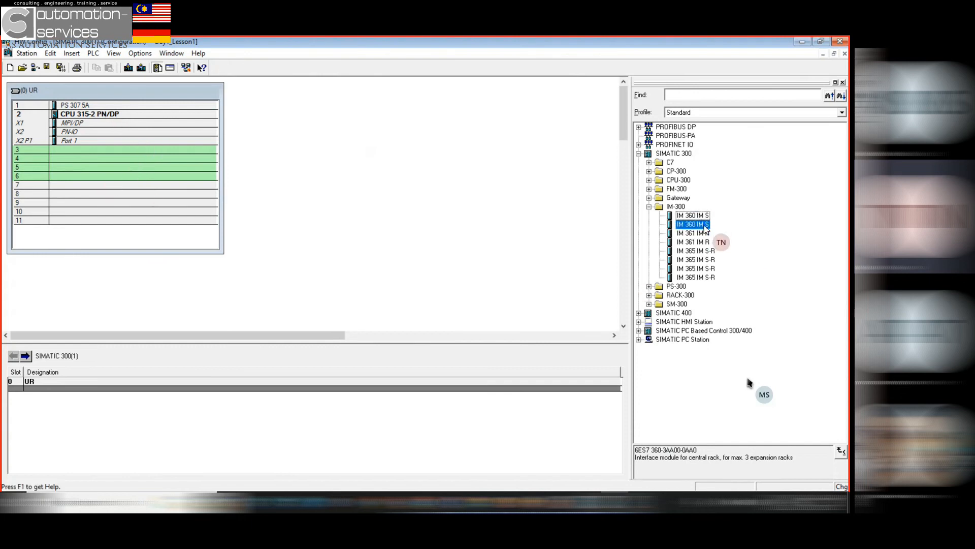
left_click(707, 251)
left_click(706, 260)
left_click(707, 268)
left_click(708, 277)
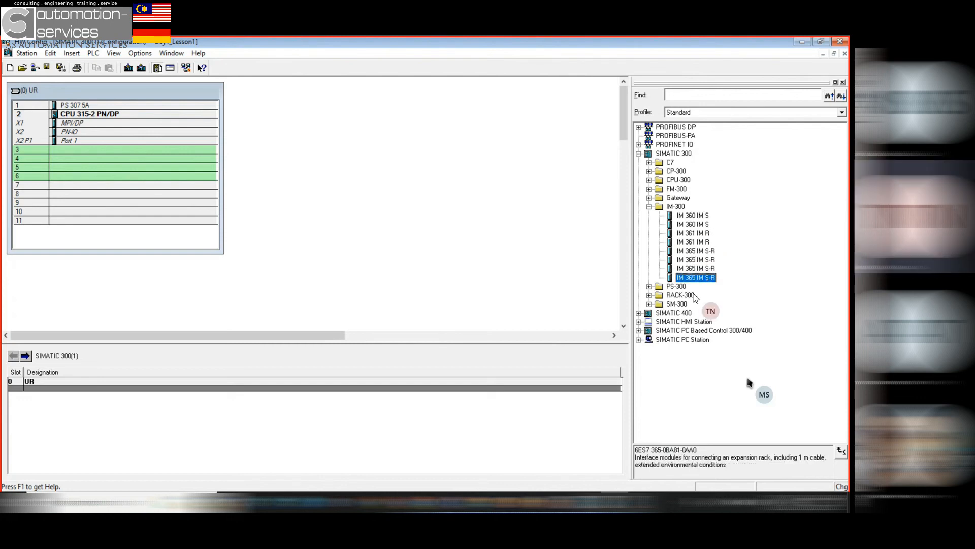
left_click(465, 233)
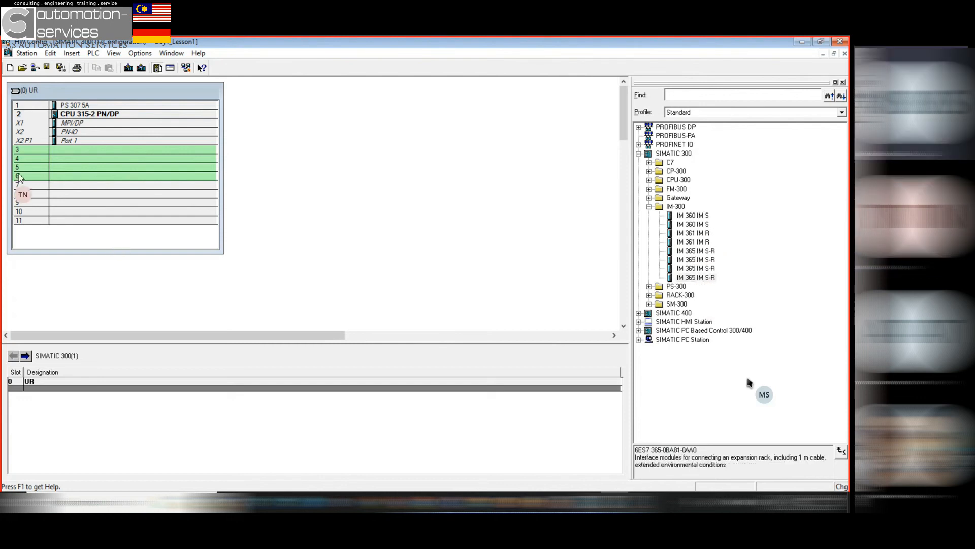
Select slot 4 of the UR rack, collapse the IM-300 catalog folder, and expand the SM-300 signal modules
left_click(66, 164)
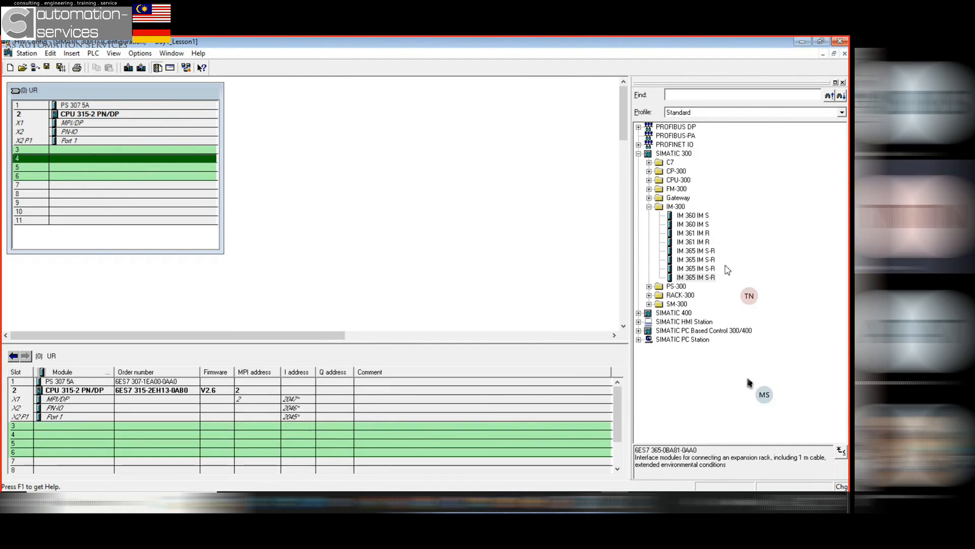
left_click(649, 206)
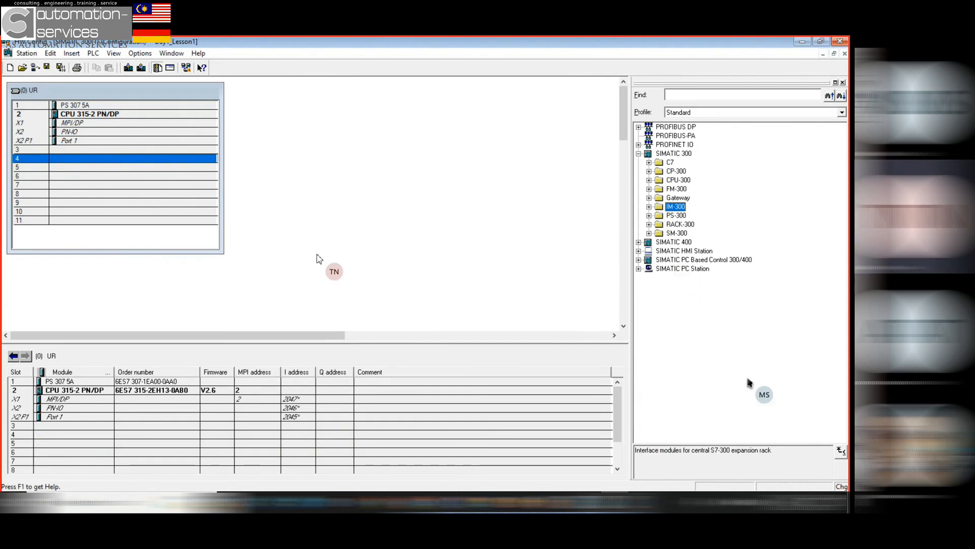
left_click(674, 235)
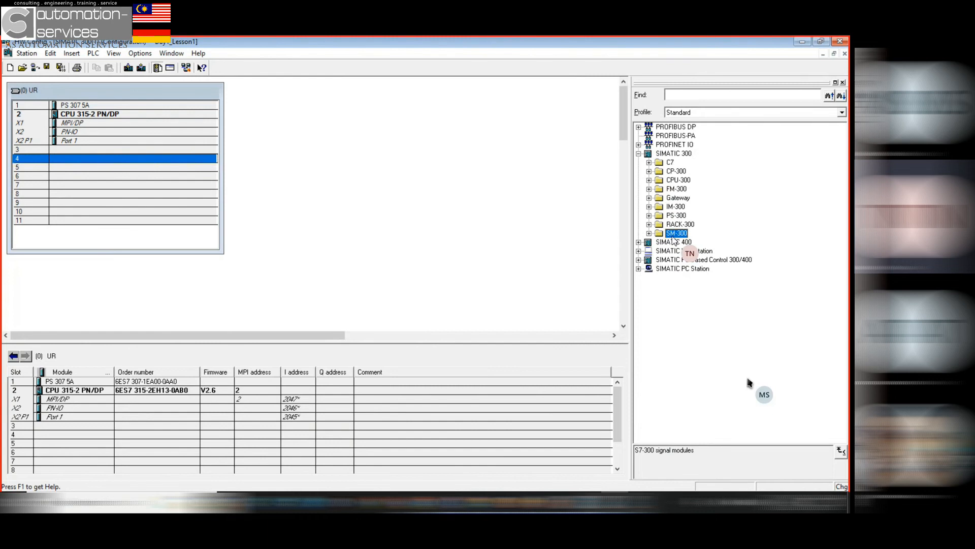
left_click(650, 234)
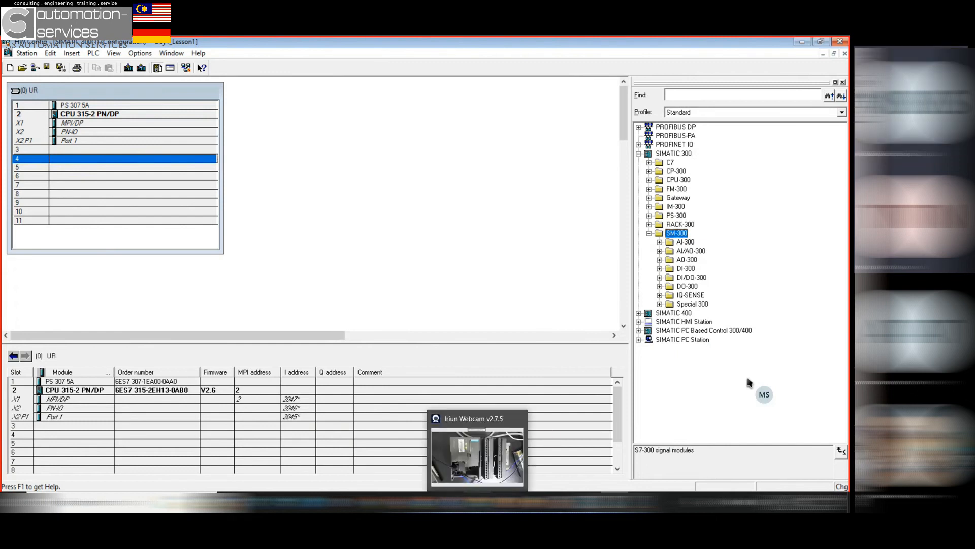
Switch to the Addressing Siemens.pptx presentation in PowerPoint and highlight "8DI/8DO" in the second module's label on slide 5
left_click(531, 502)
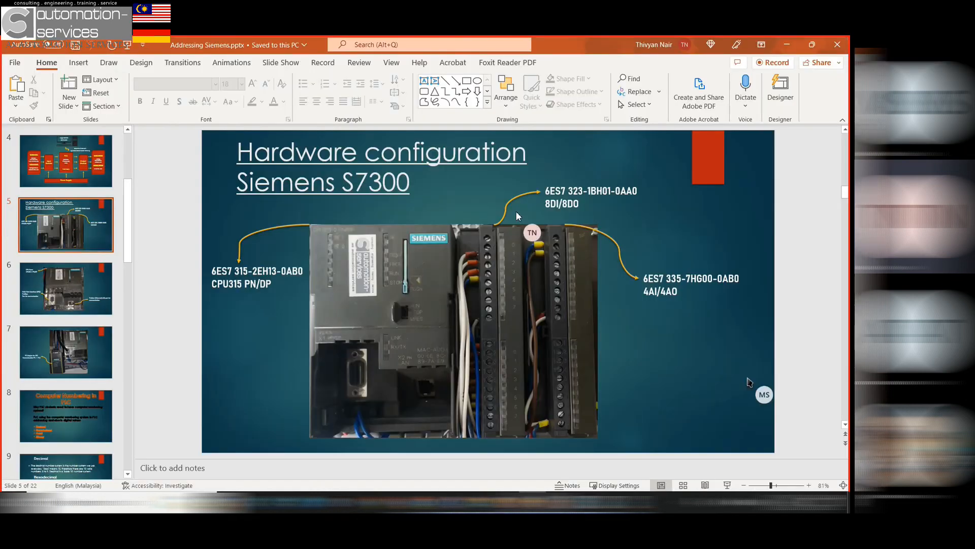
left_click(581, 204)
left_click_drag(582, 203, 546, 204)
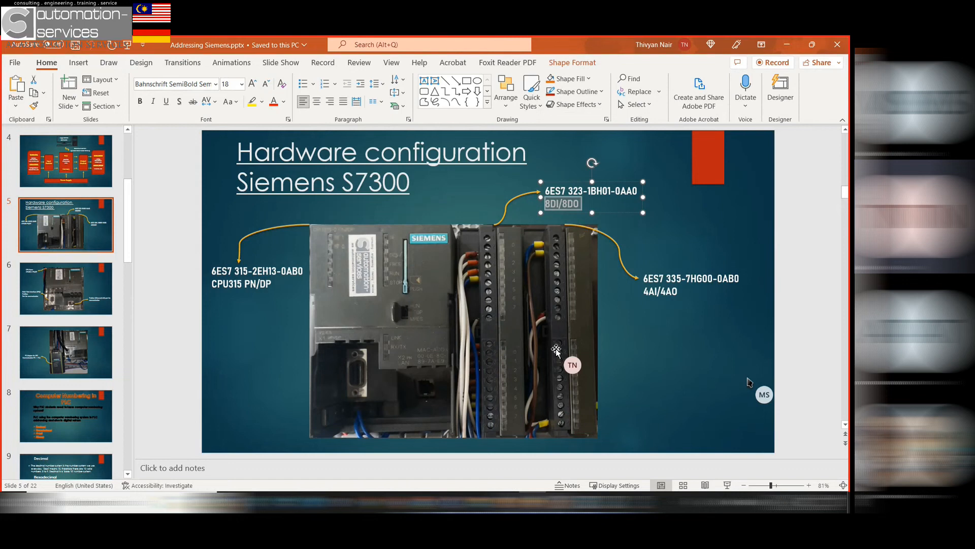
Switch back to HW Config, expand DI/DO-300, and highlight the order number of the SM 323 DI8/DO8x24V/0.5A module
mouse_move(615, 508)
left_click(615, 457)
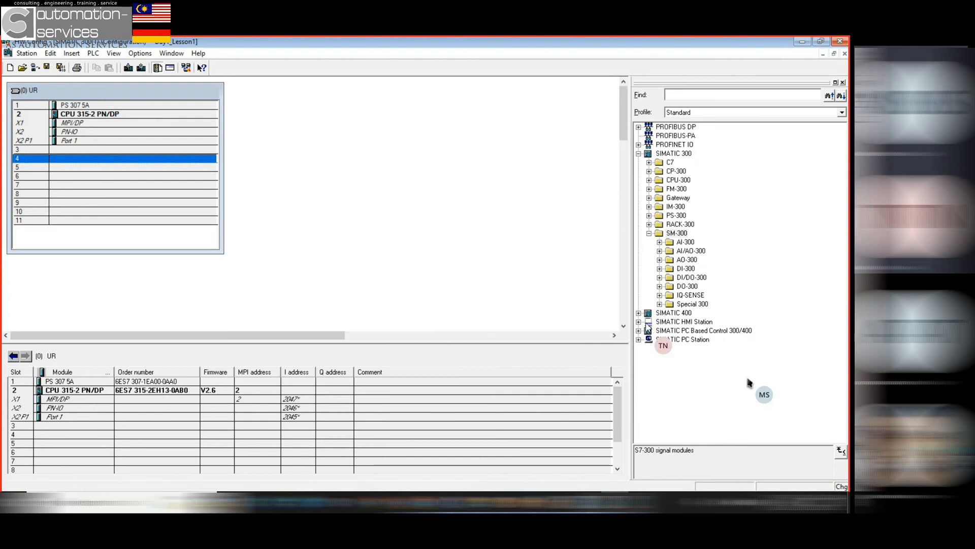
left_click(659, 278)
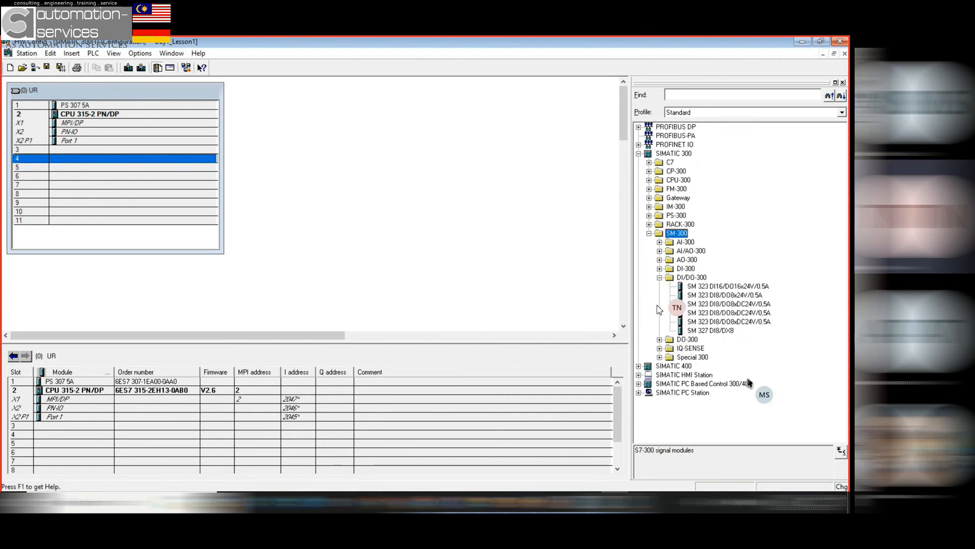
left_click(745, 295)
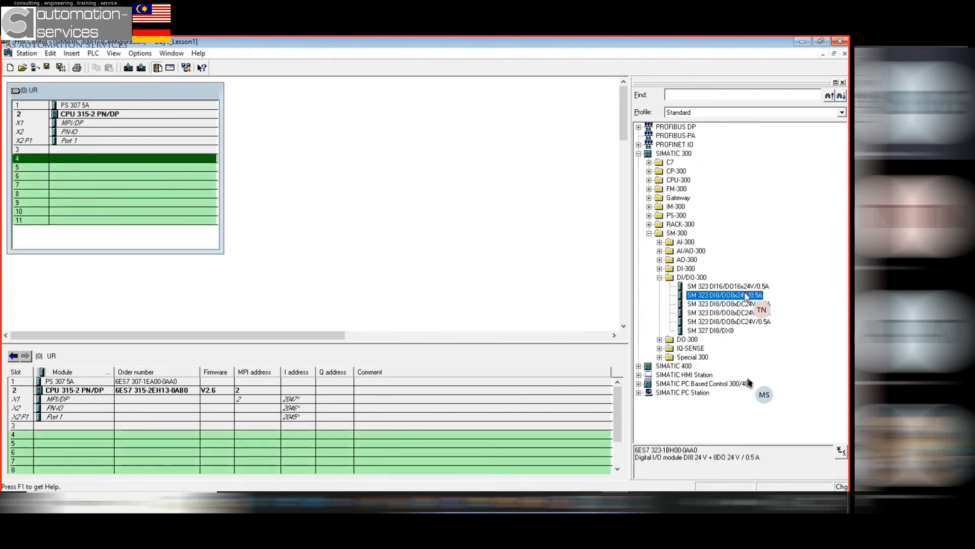
left_click_drag(703, 449, 635, 449)
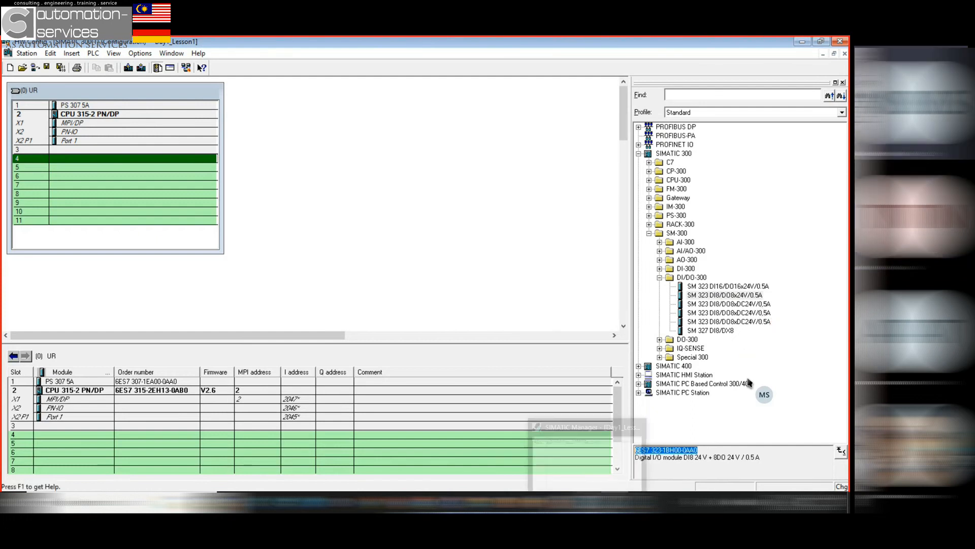
Highlight "1BH01" in the 8DI/8DO module's order number on the PowerPoint slide, and return to HW Config
left_click(564, 502)
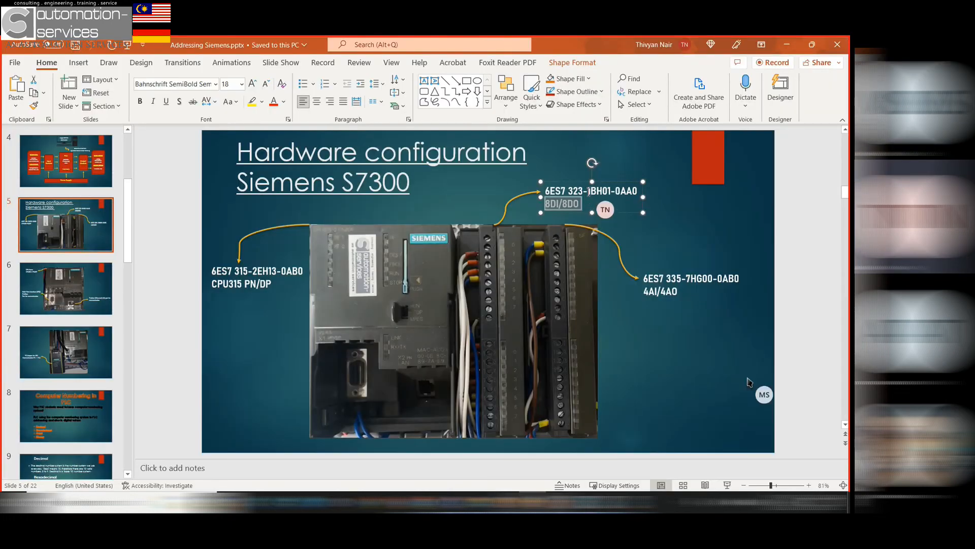
left_click_drag(590, 192, 614, 193)
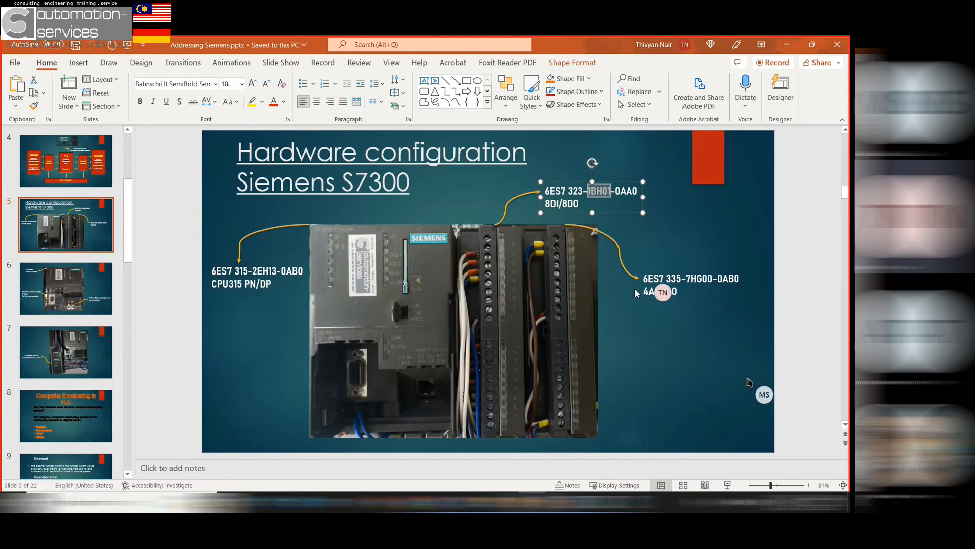
left_click(614, 502)
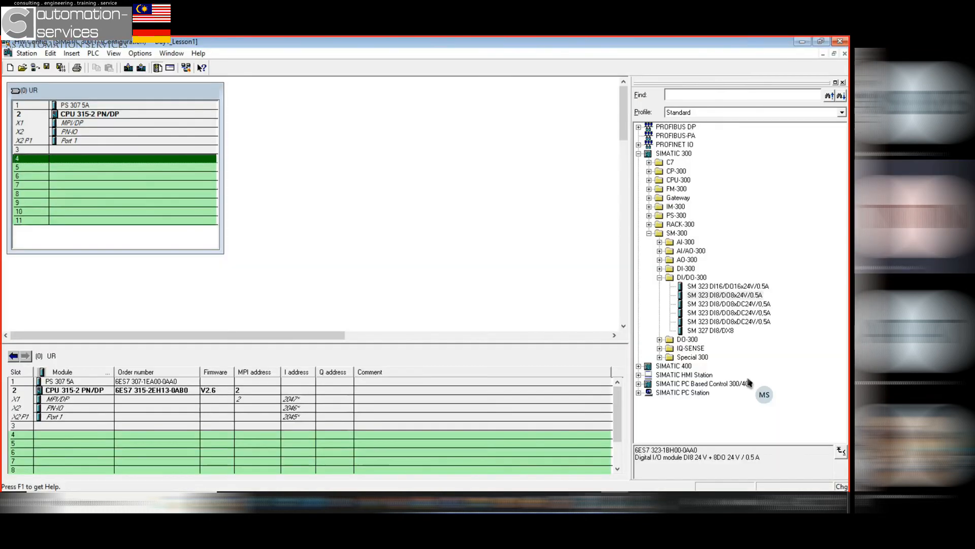
Select the first SM 323 DI8/DO8xDC24V/0,5A module and highlight "1BH01-0AA0" in its order number
left_click(746, 304)
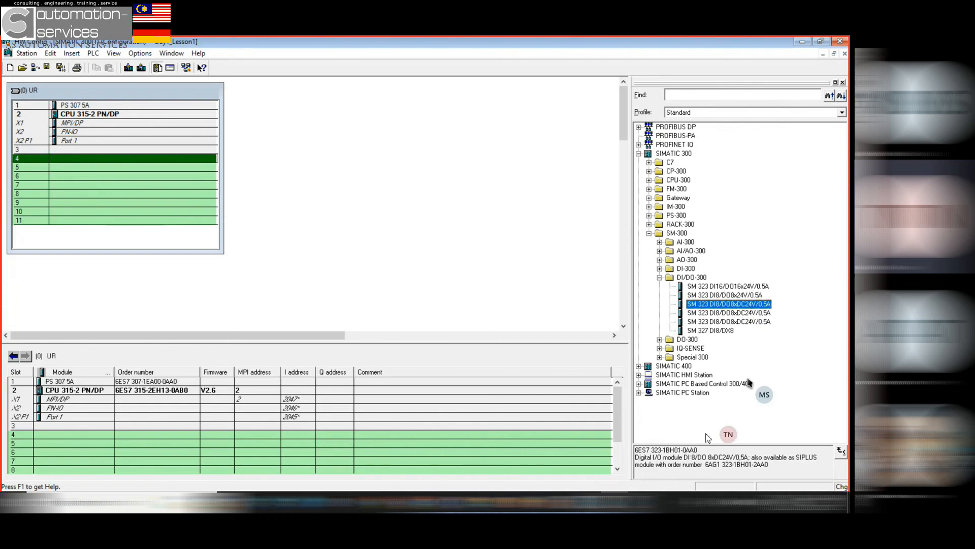
left_click_drag(664, 451, 700, 450)
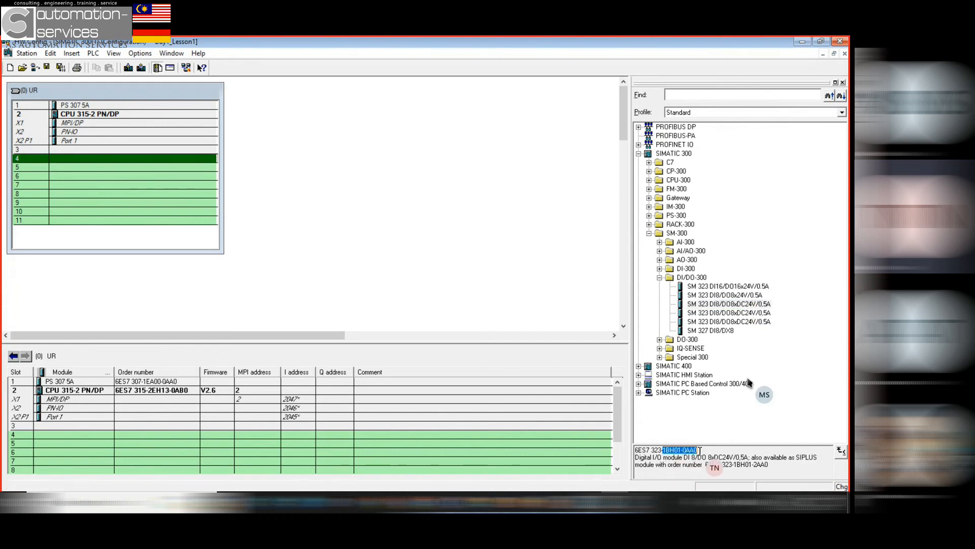
left_click(786, 467)
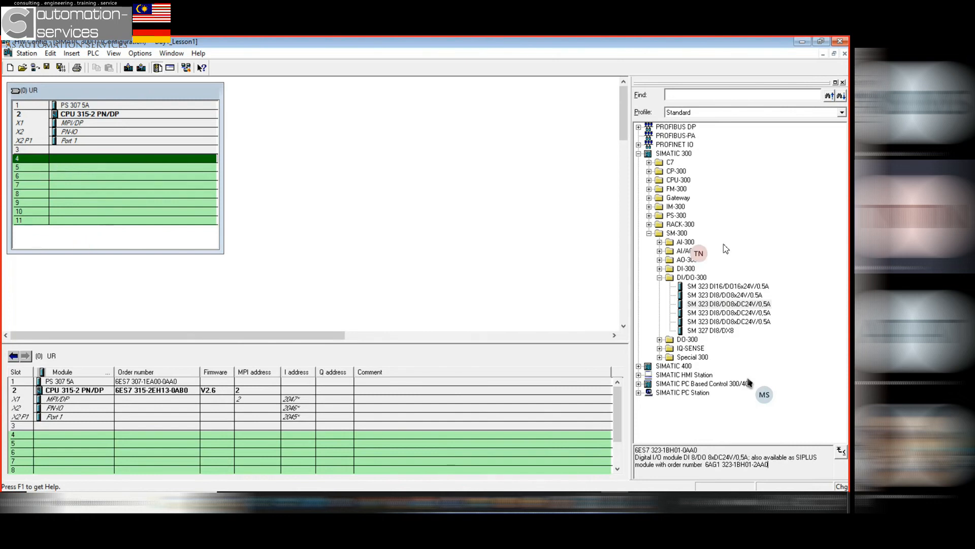
Insert the SM 323 DI8/DO8xDC24V/0,5A module 6ES7 323-1BH01-0AA0 in slot 4, first checking whether slot 3 accepts it
left_click(763, 305)
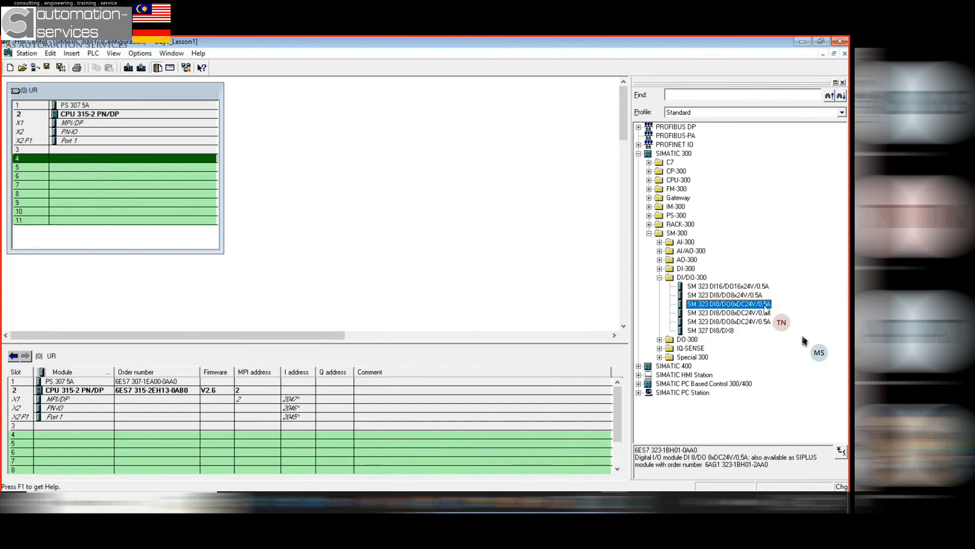
left_click_drag(769, 308, 124, 149)
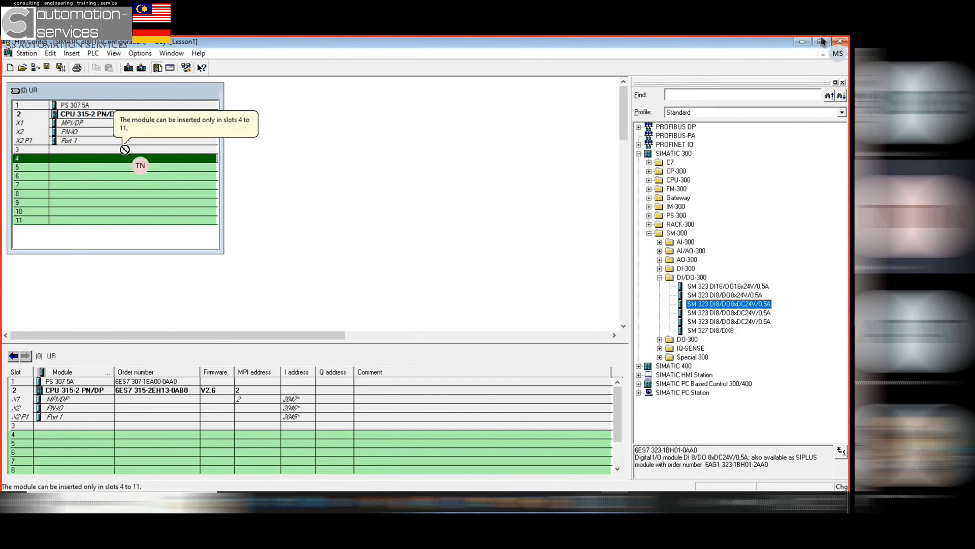
left_click_drag(125, 150, 63, 161)
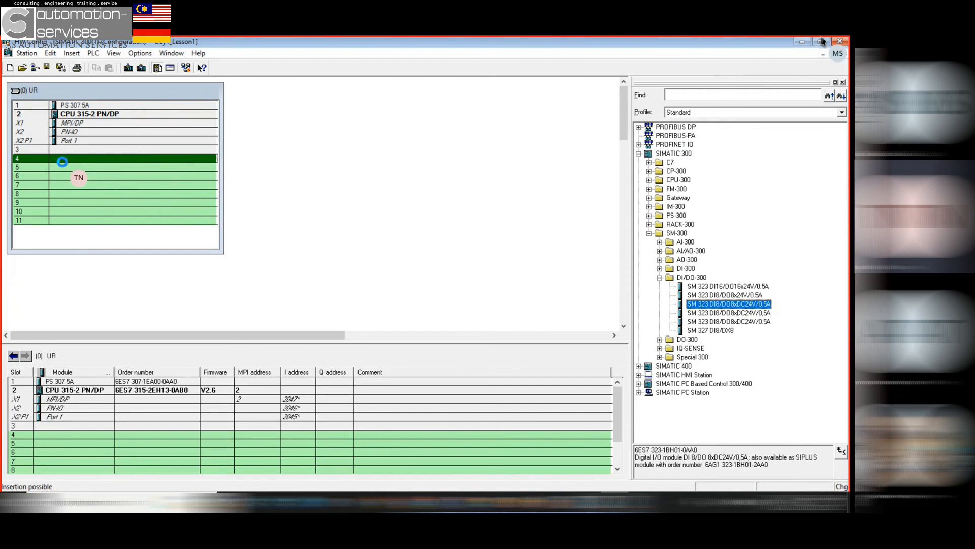
left_click_drag(62, 162, 62, 162)
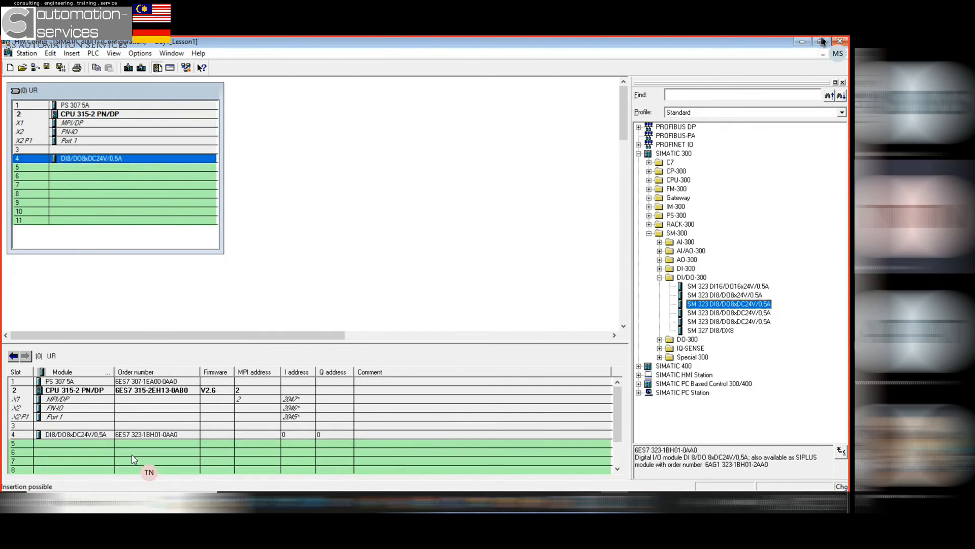
Select the slot 4 module's row, highlight "IB0" on slide 13 "Siemens PLC Addressing" in PowerPoint, and return to HW Config
left_click(82, 437)
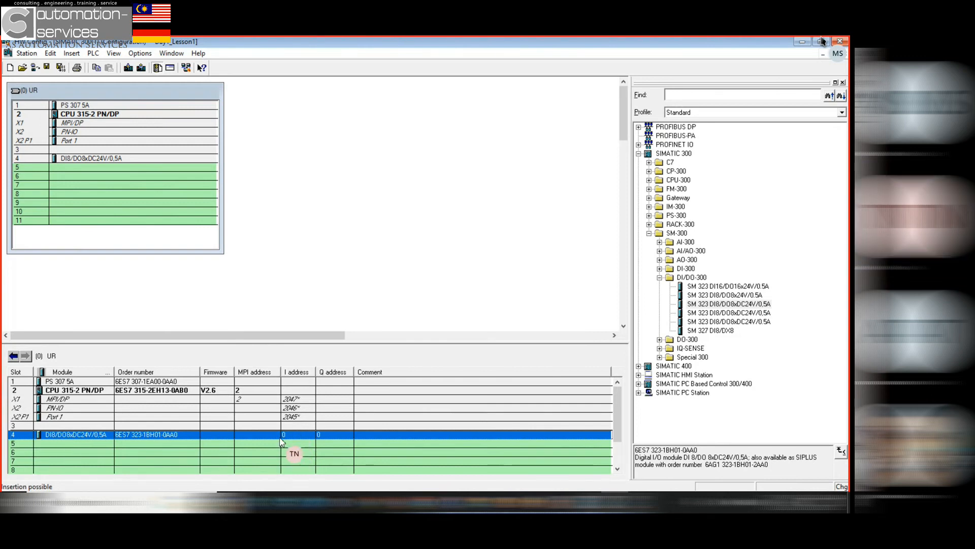
mouse_move(510, 506)
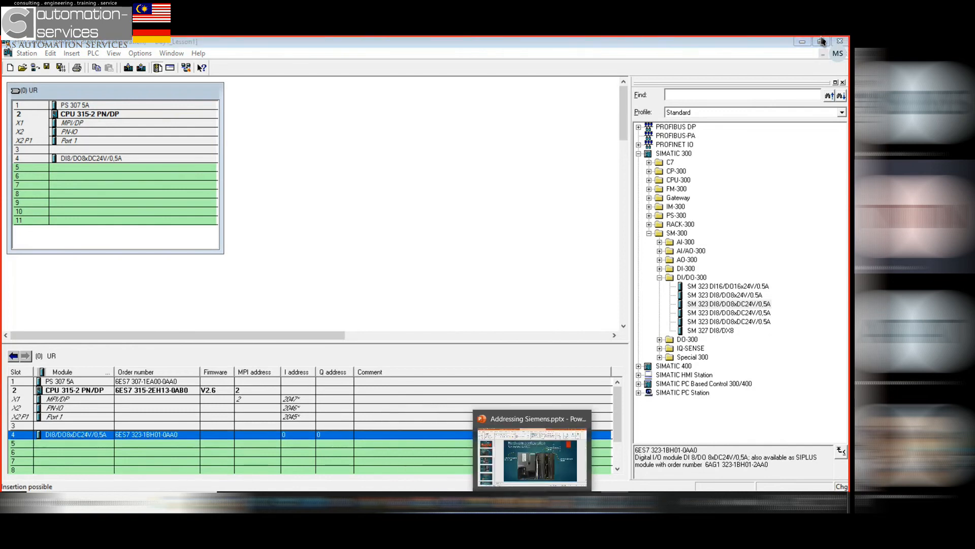
left_click(510, 455)
scroll(99, 346, "down", 7)
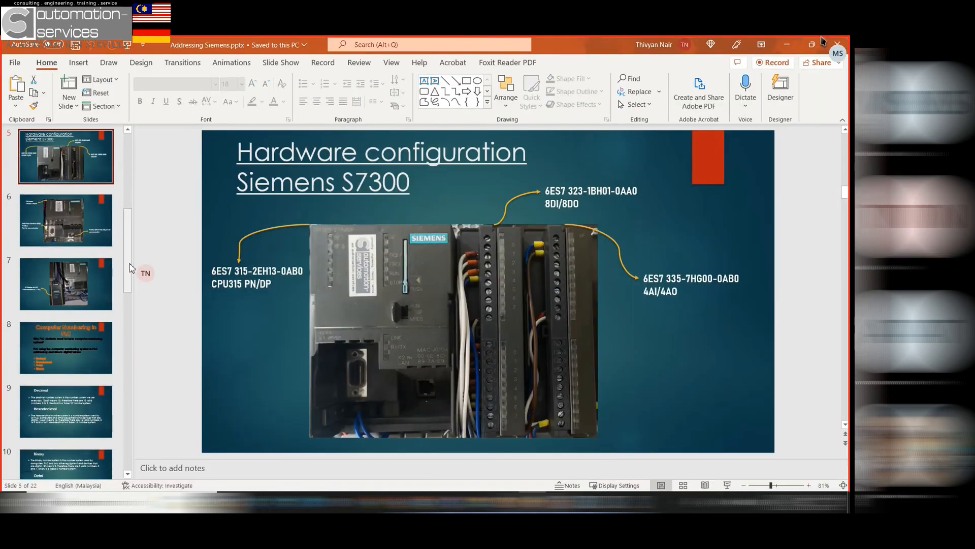
scroll(102, 351, "down", 2)
left_click(81, 171)
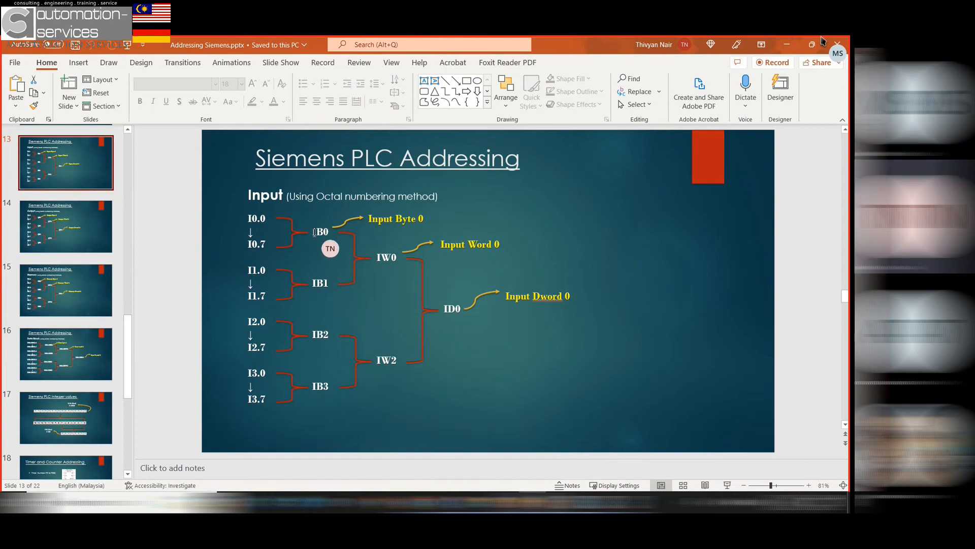
double_click(321, 232)
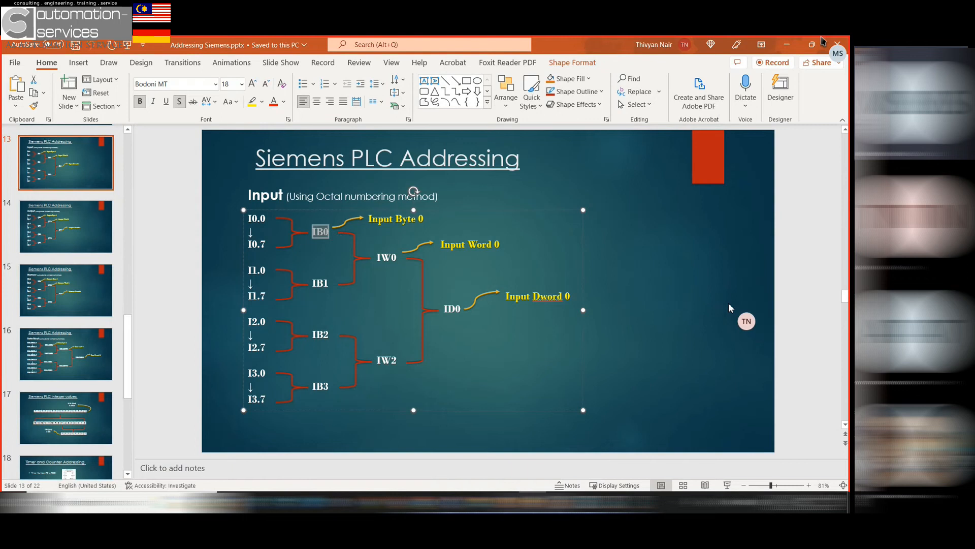
left_click(575, 503)
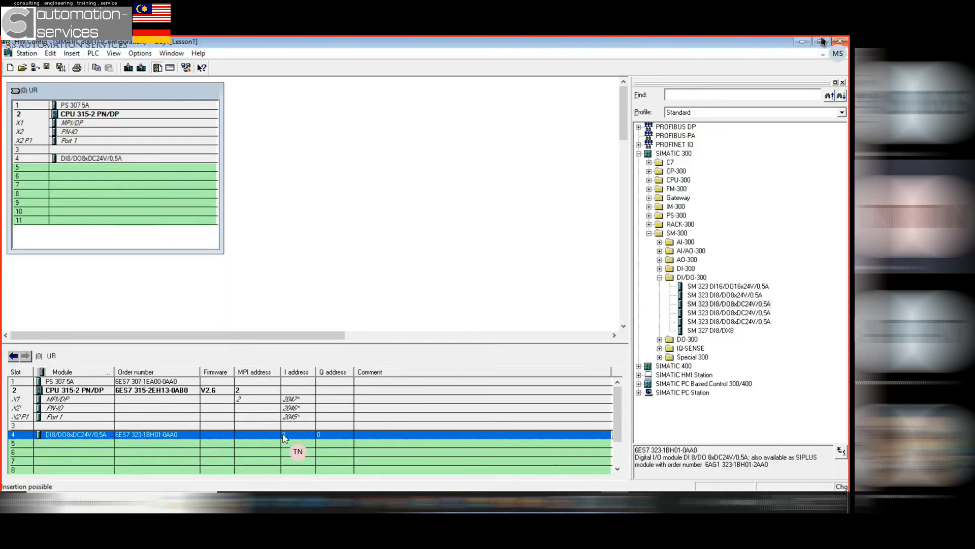
Open the address properties of the slot 4 DI8/DO8 module and move the dialog clear of the module table
double_click(283, 438)
left_click(329, 165)
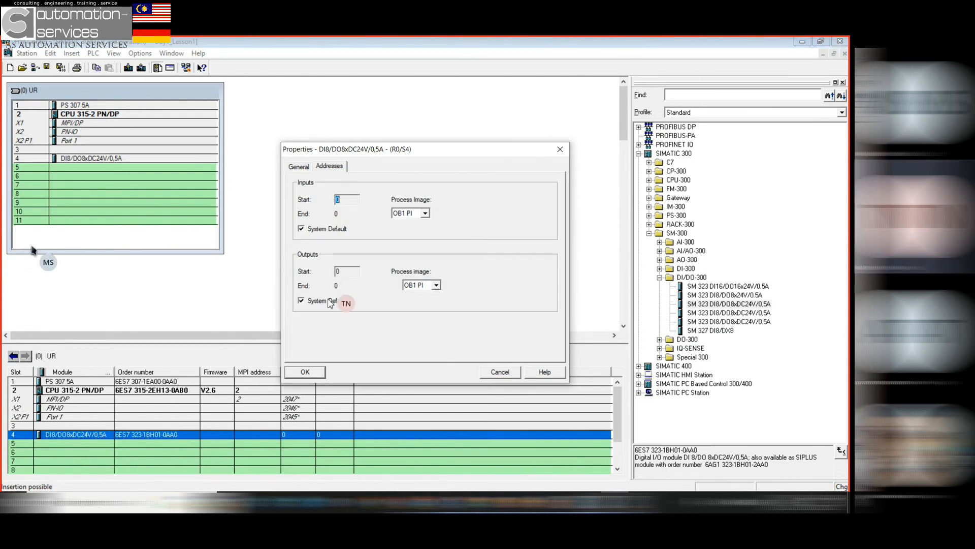
left_click_drag(409, 150, 464, 78)
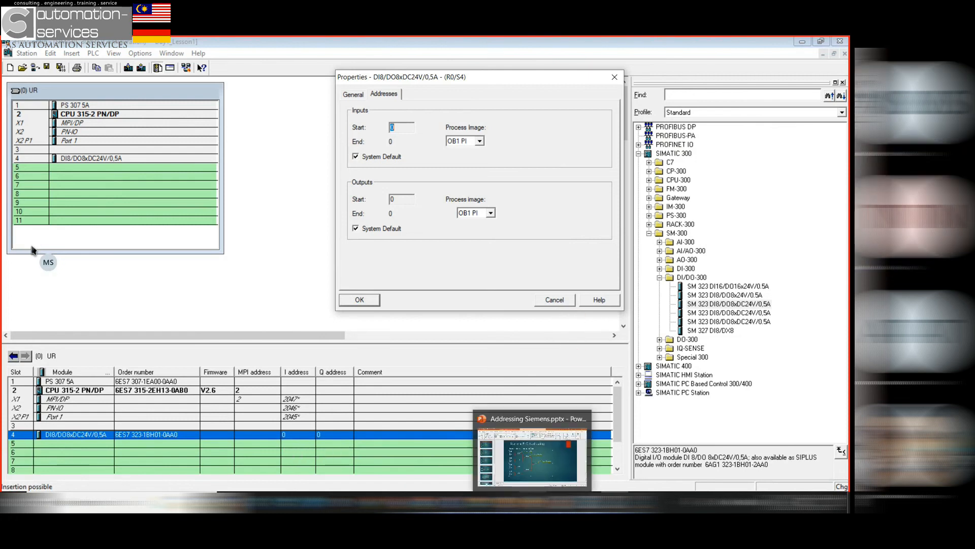
Review the input byte IB0 bit range on the PowerPoint addressing slide, and return to the module's properties in HW Config
left_click(532, 503)
left_click(334, 246)
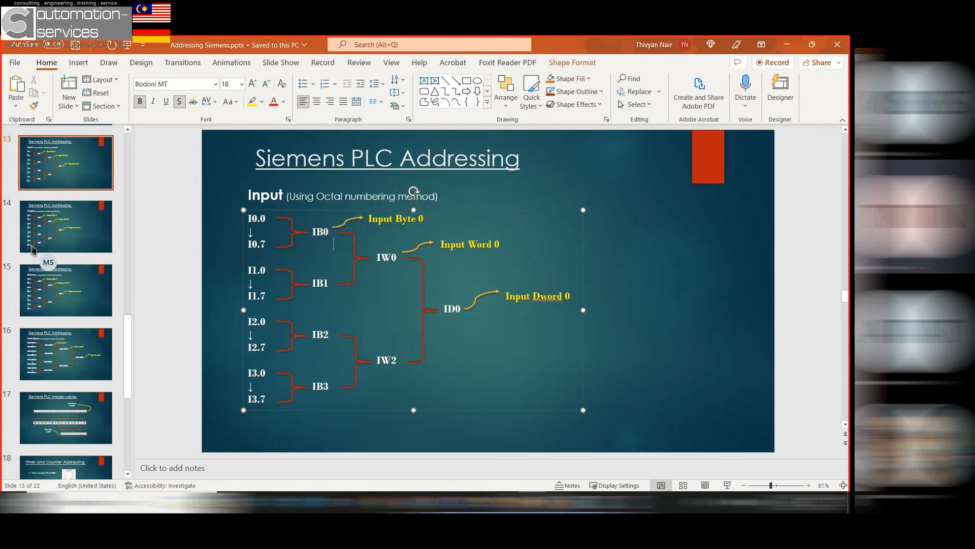
left_click(587, 501)
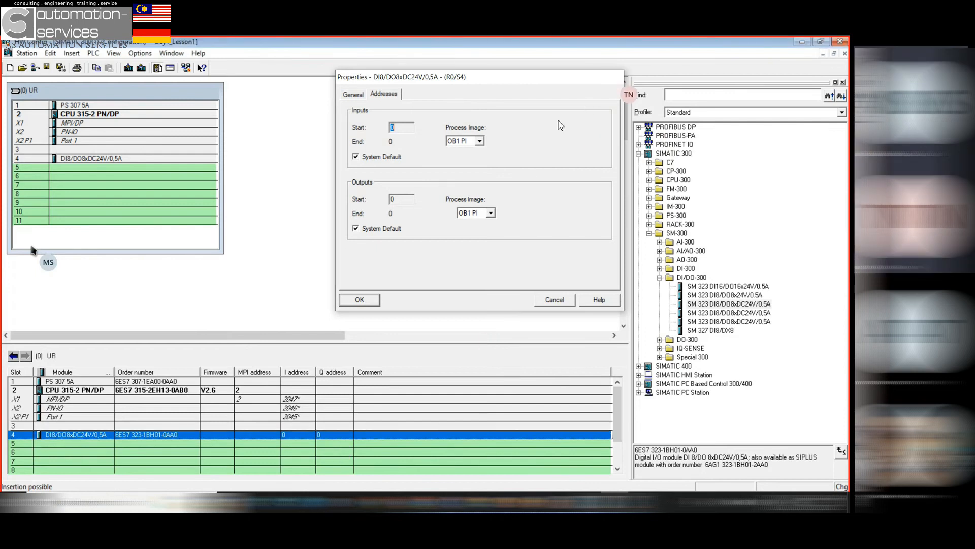
Confirm the DI8/DO8 module's properties and select slot 5 of the UR rack
key("Return")
left_click(102, 167)
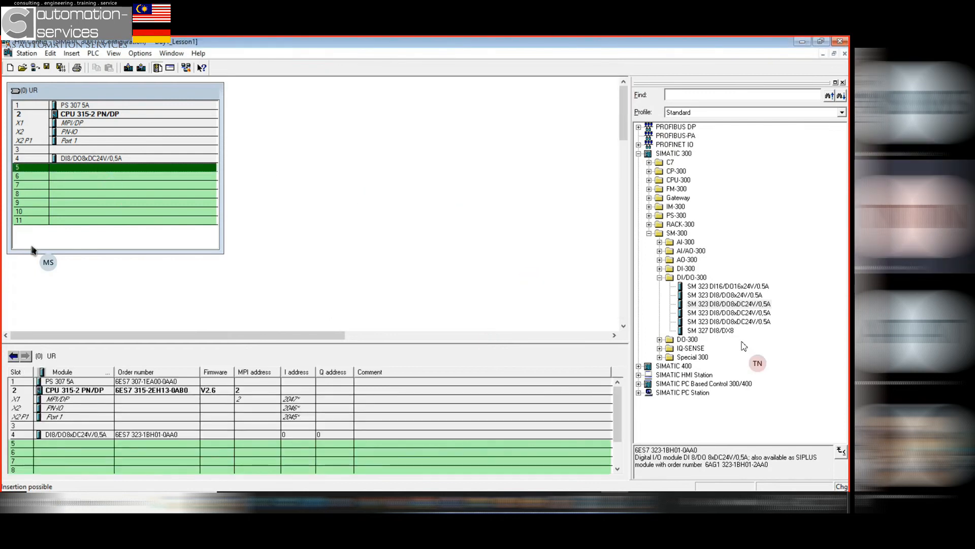
Add the SM 323 DI16/DO16x24V/0.5A module to slot 5 of the UR rack and select its row in the module table
left_click(710, 288)
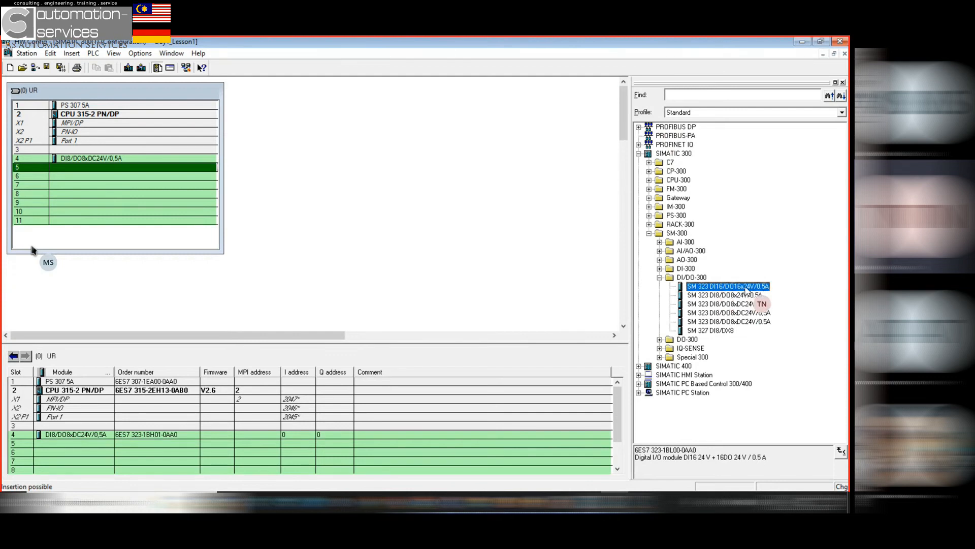
left_click_drag(743, 291, 100, 446)
left_click(371, 168)
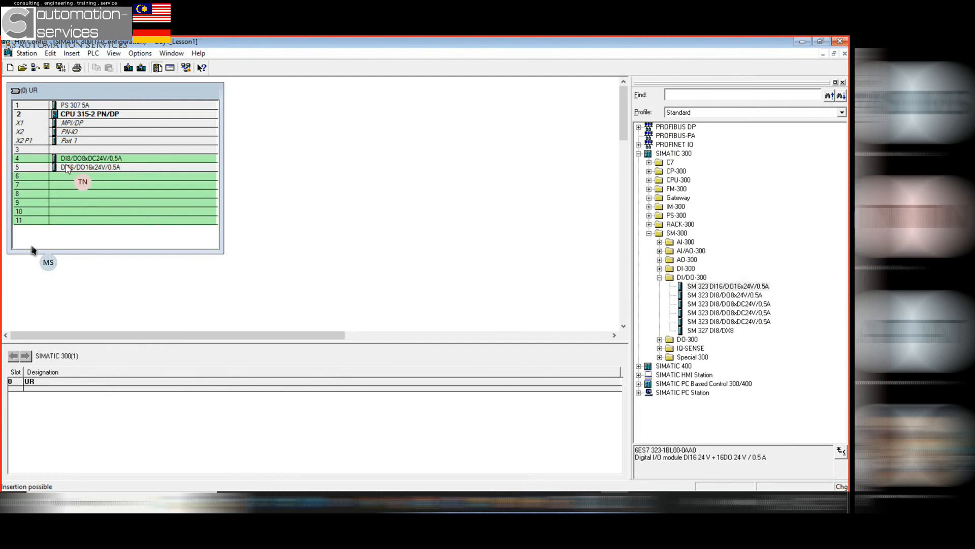
left_click(66, 168)
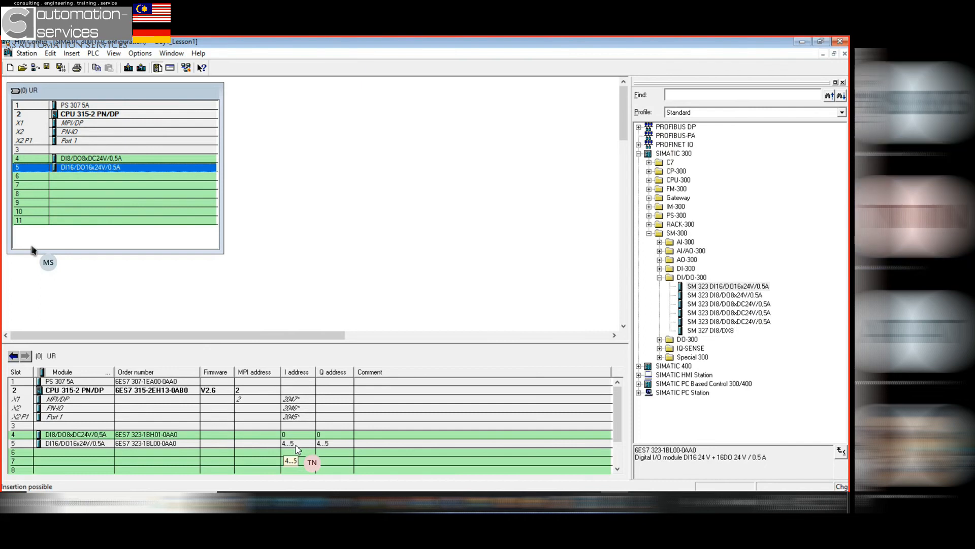
left_click(297, 445)
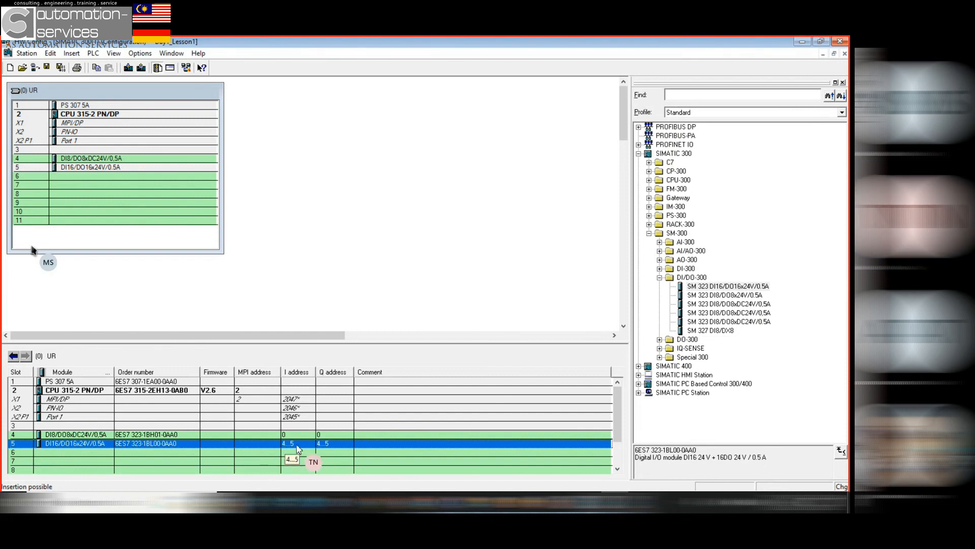
Add the SM 321 DI32xDC24V module with order number 6ES7 321-1BL00-0AA0 from the DI-300 folder to slot 6
left_click(659, 277)
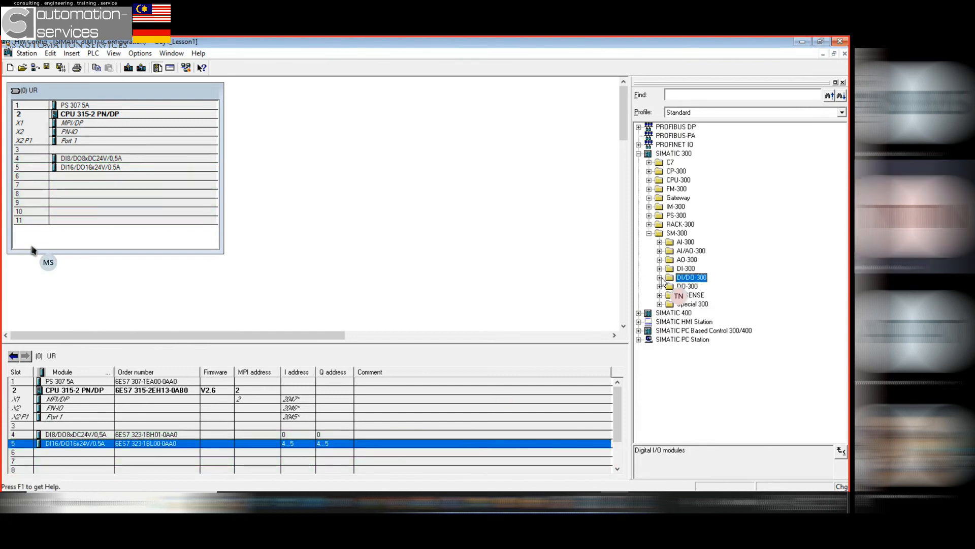
left_click(659, 269)
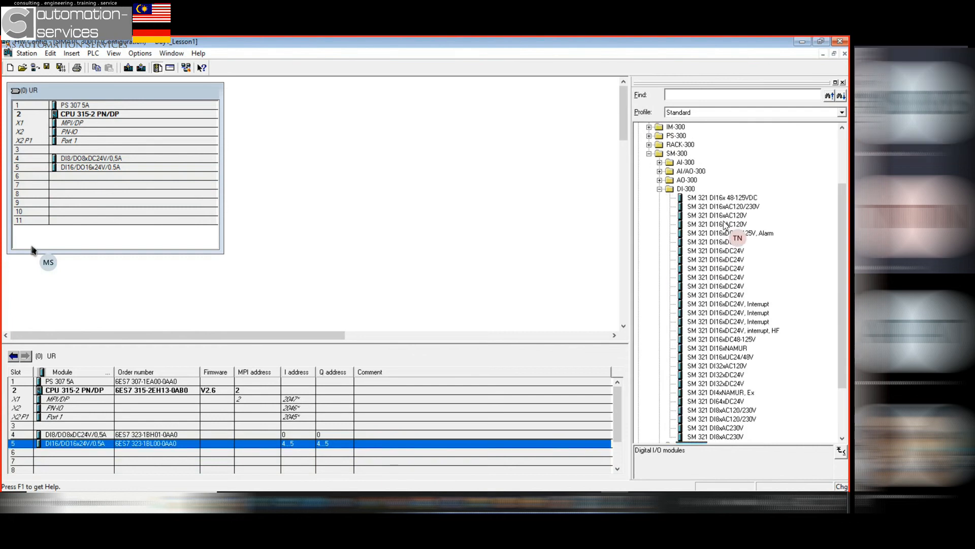
scroll(746, 356, "down", 1)
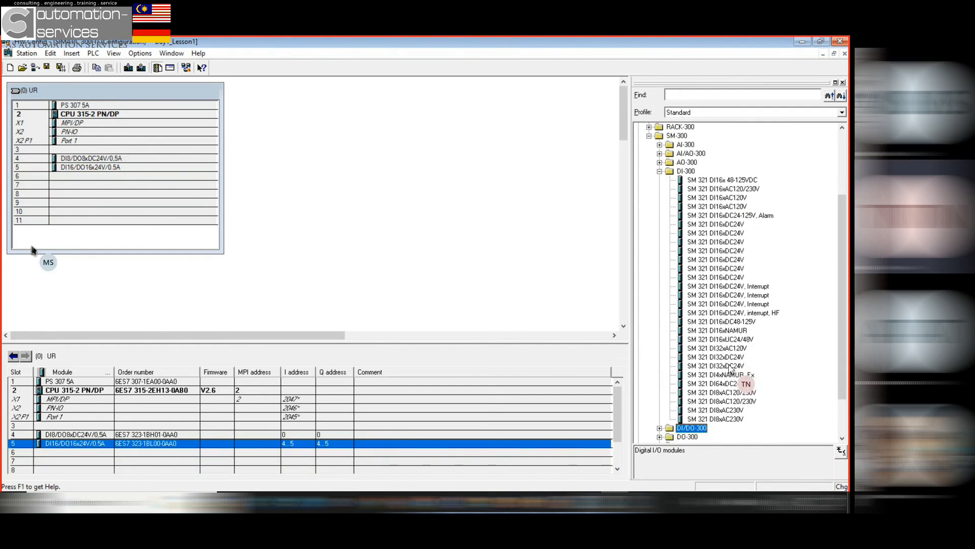
left_click_drag(729, 359, 105, 454)
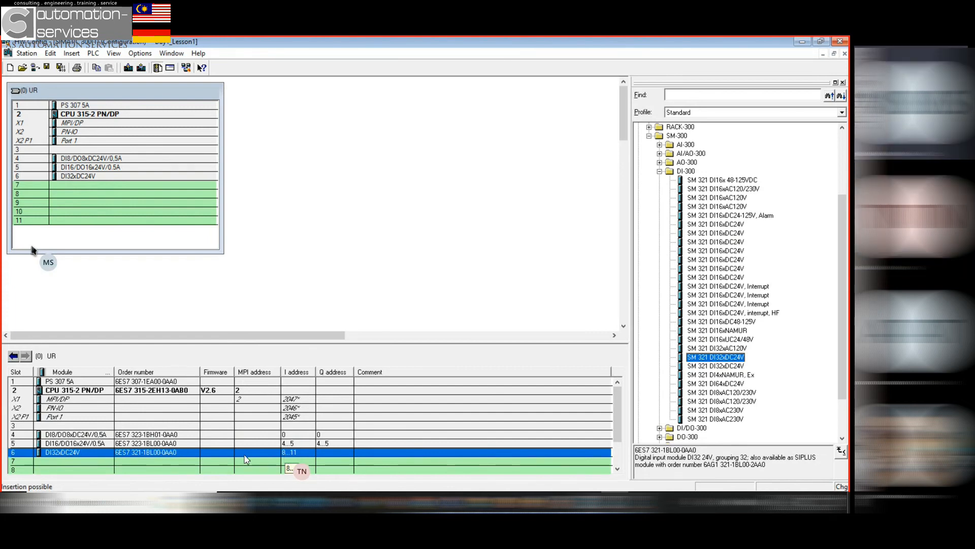
Delete the DI16/DO16 module from slot 5 and the DI32 module from slot 6, and collapse the DI-300 catalog folder
left_click(14, 447)
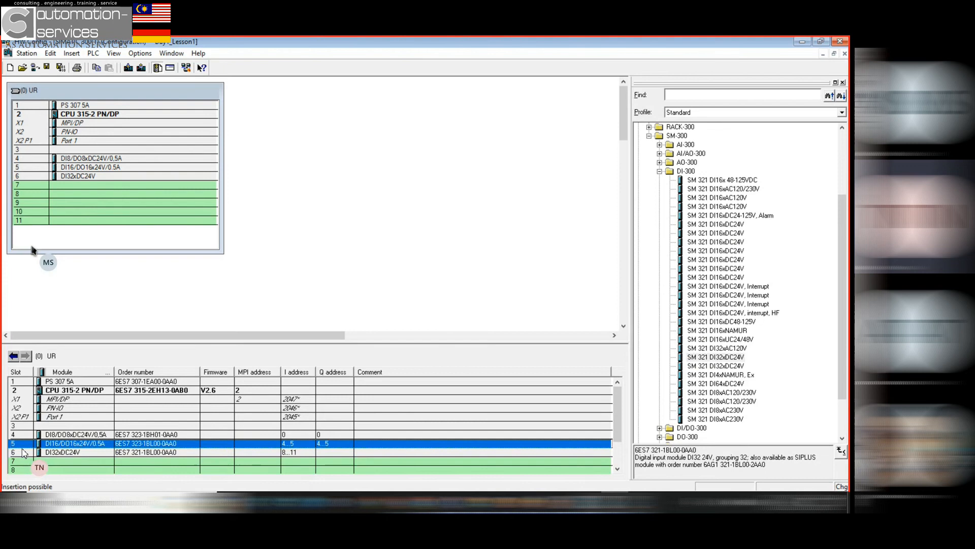
right_click(22, 448)
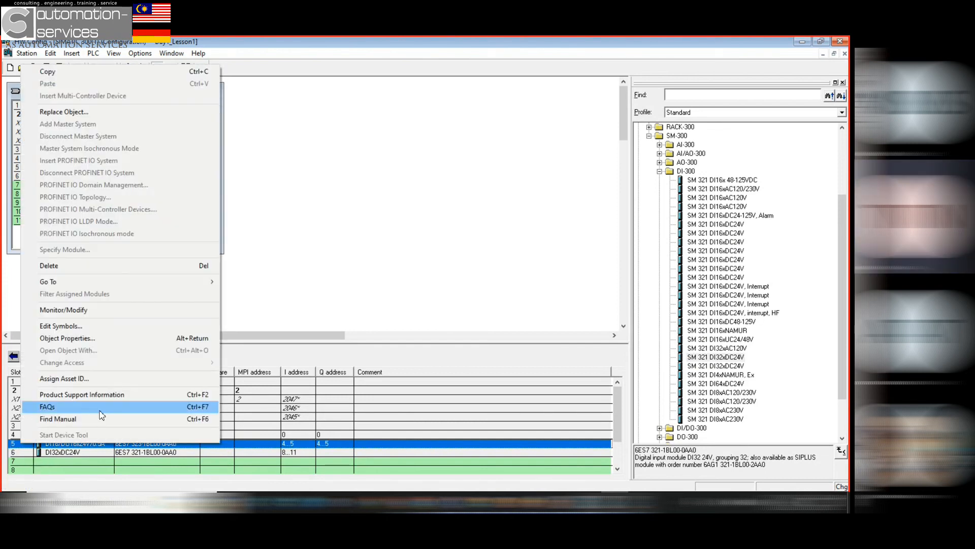
left_click(102, 267)
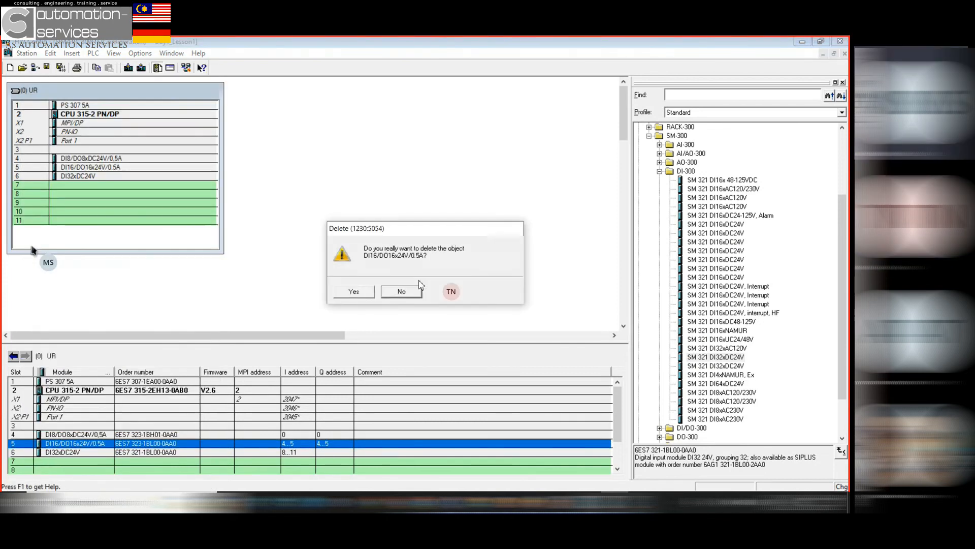
left_click(350, 290)
right_click(56, 452)
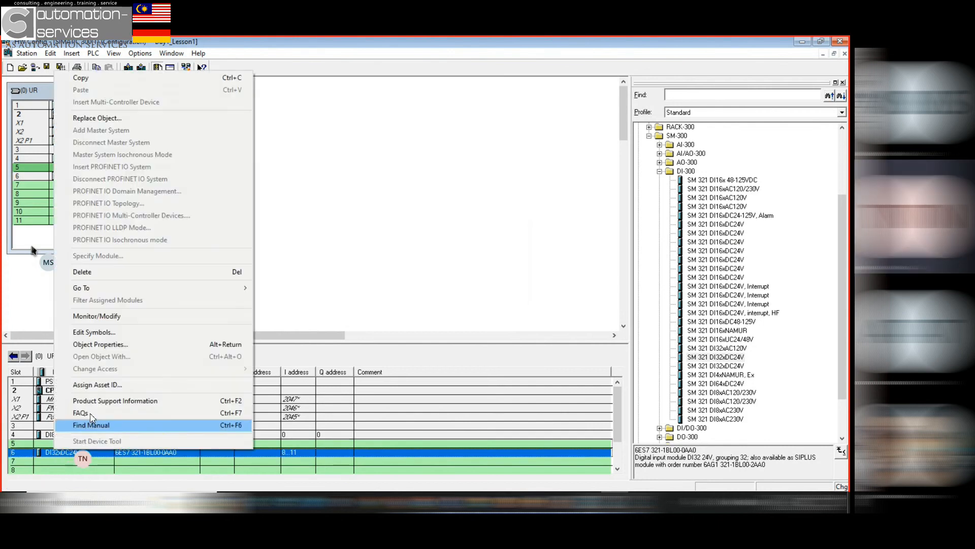
left_click(101, 272)
left_click(350, 288)
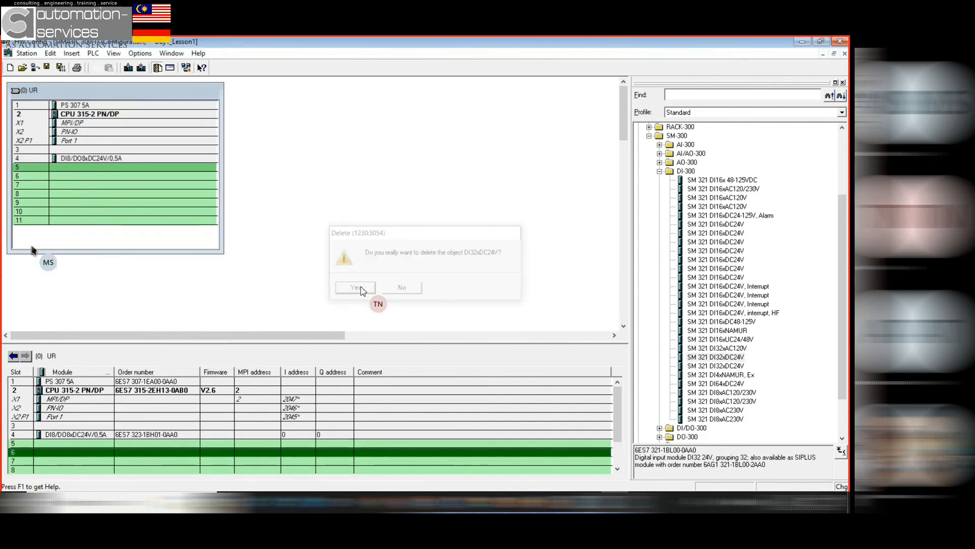
left_click(132, 158)
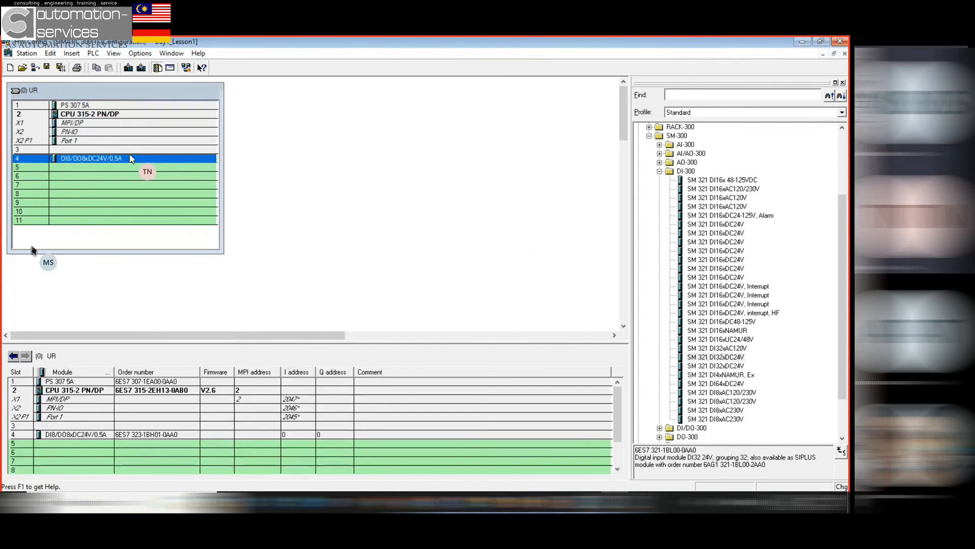
left_click(659, 171)
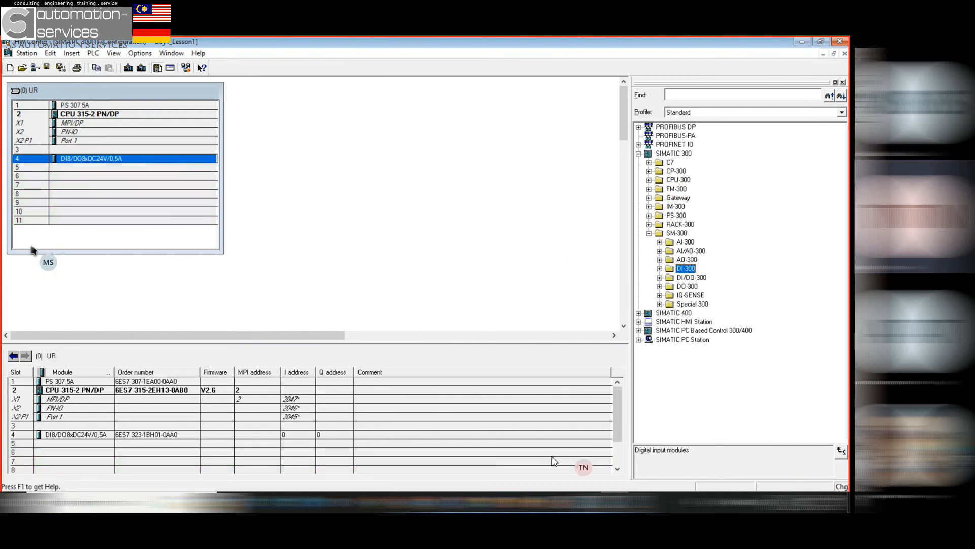
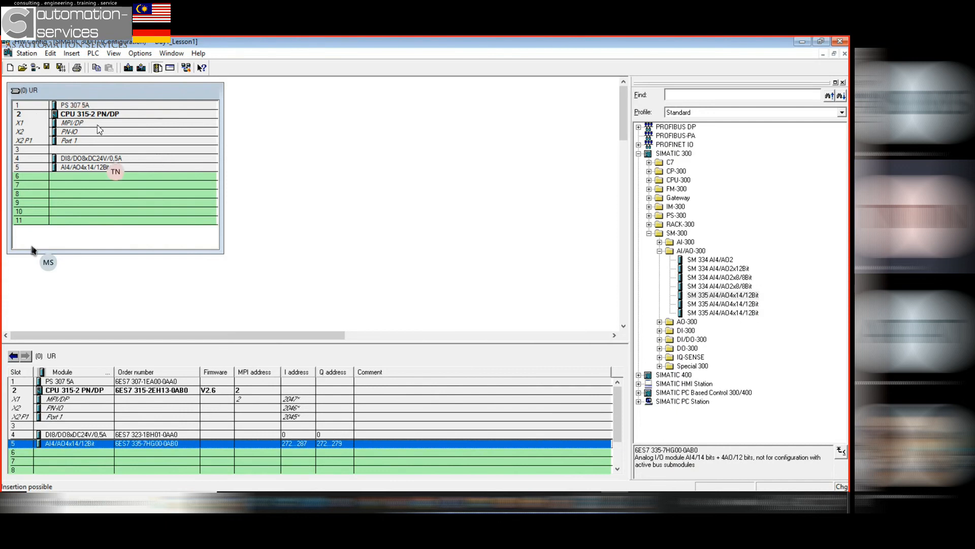
Run a consistency check on the station configuration and dismiss its report
left_click(29, 53)
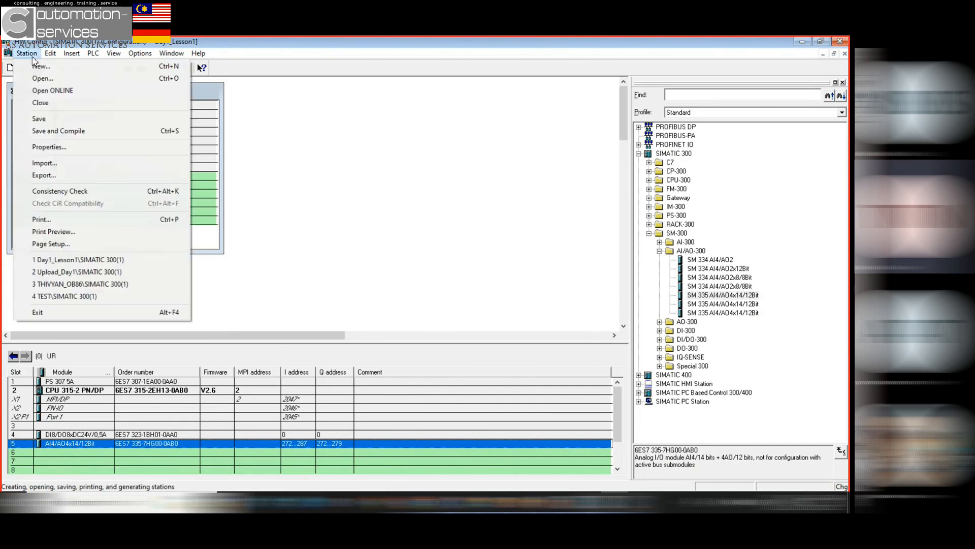
left_click(60, 191)
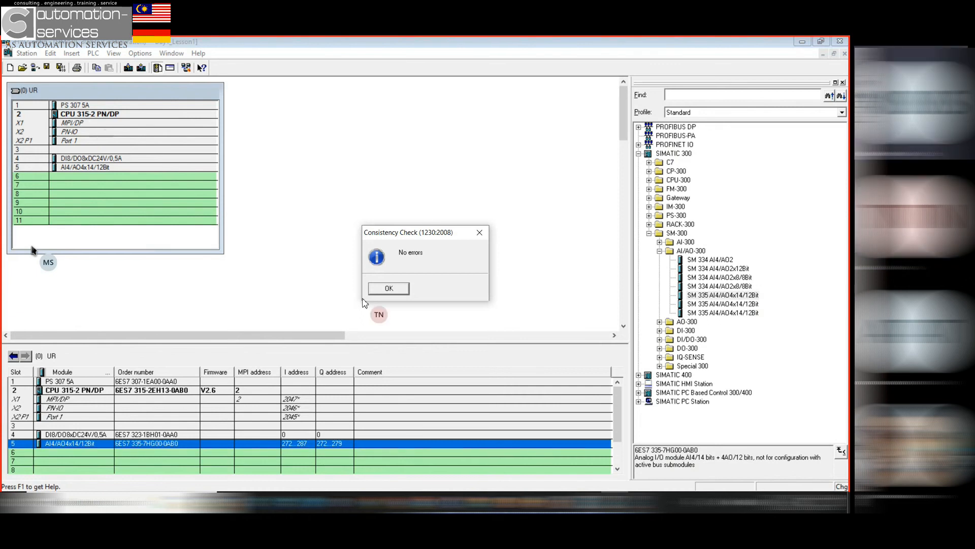
left_click(379, 291)
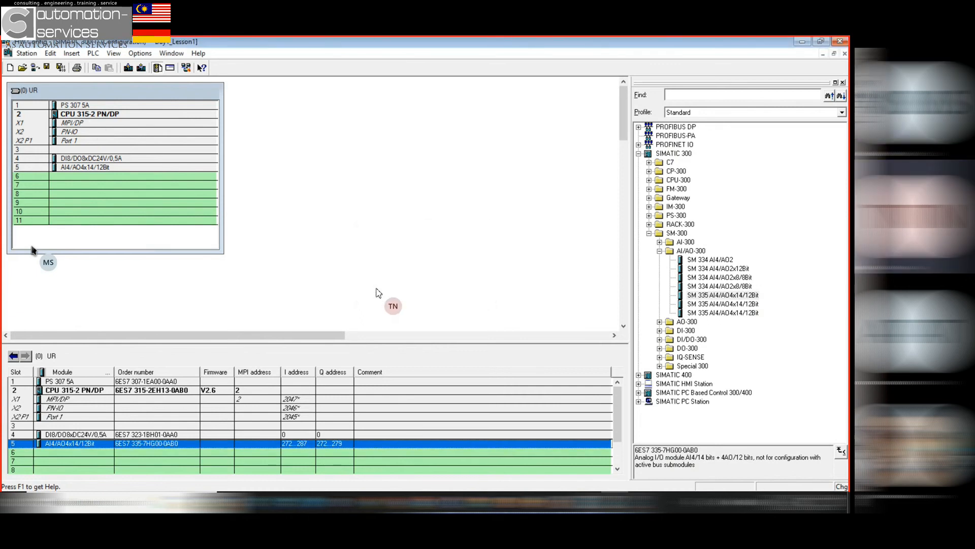
Switch to SIMATIC Manager, examine the contents of the SIMATIC 300(1) station before saving, and return to HW Config
left_click(28, 55)
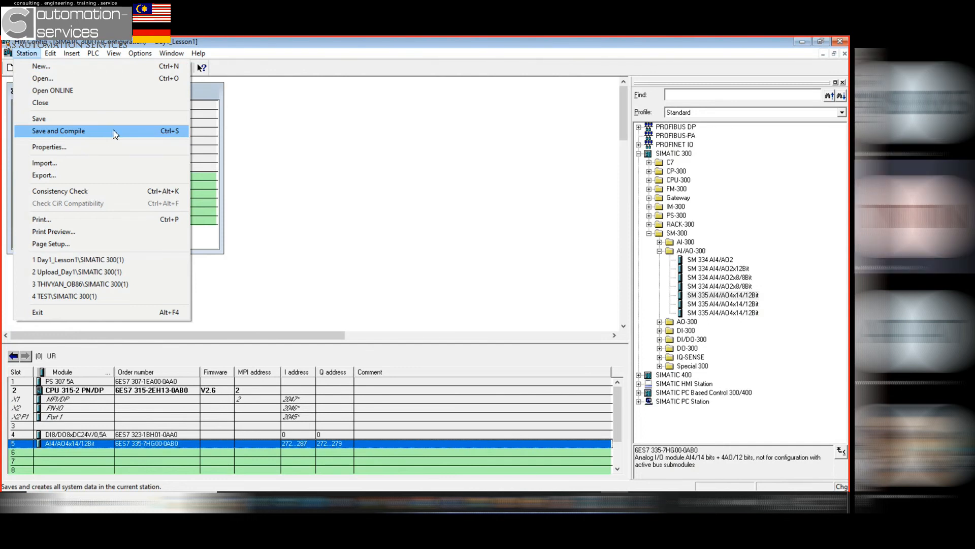
left_click(352, 125)
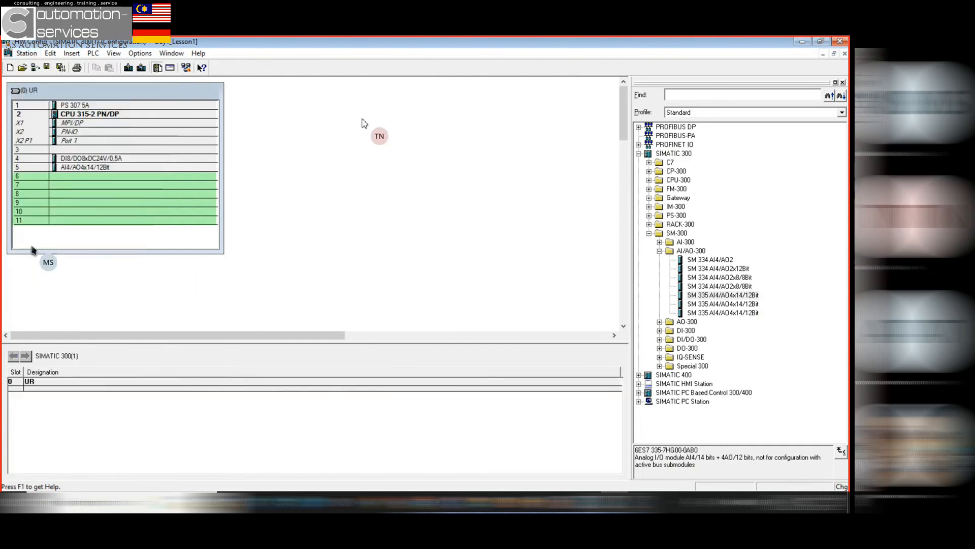
left_click(802, 42)
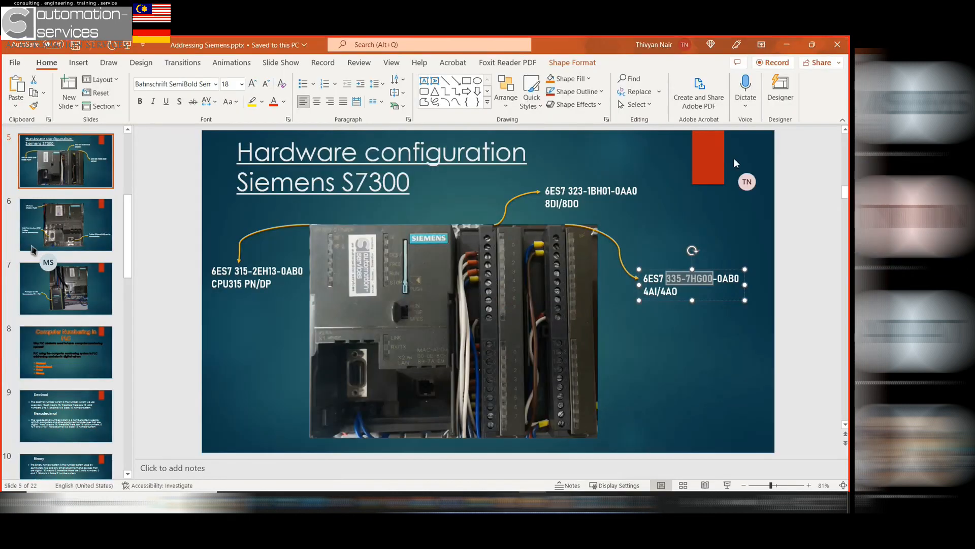
left_click(787, 45)
left_click(159, 192)
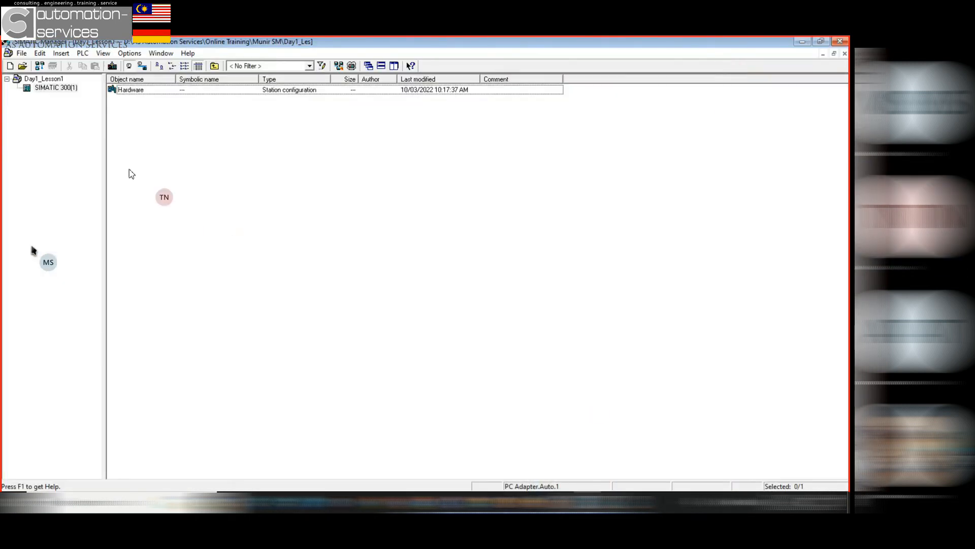
left_click(56, 87)
left_click(125, 90)
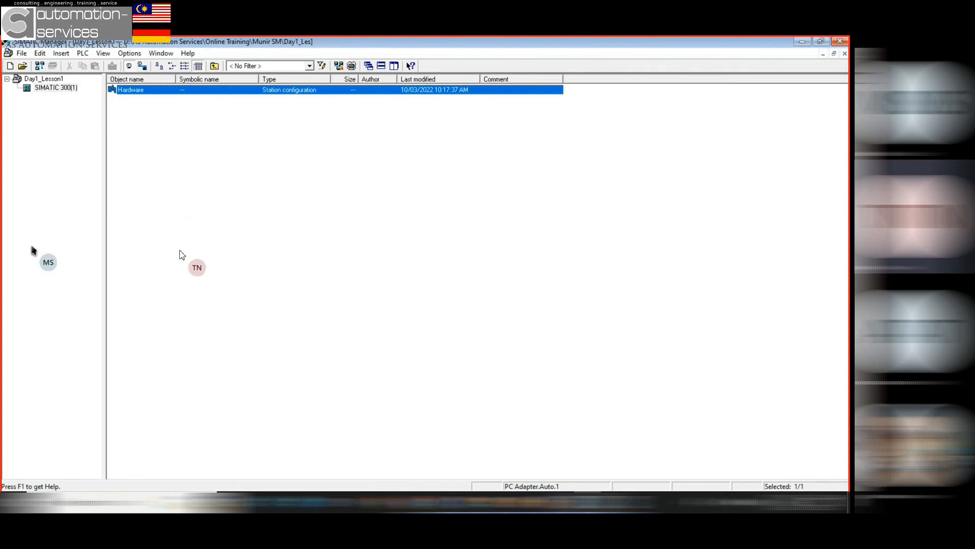
left_click(613, 496)
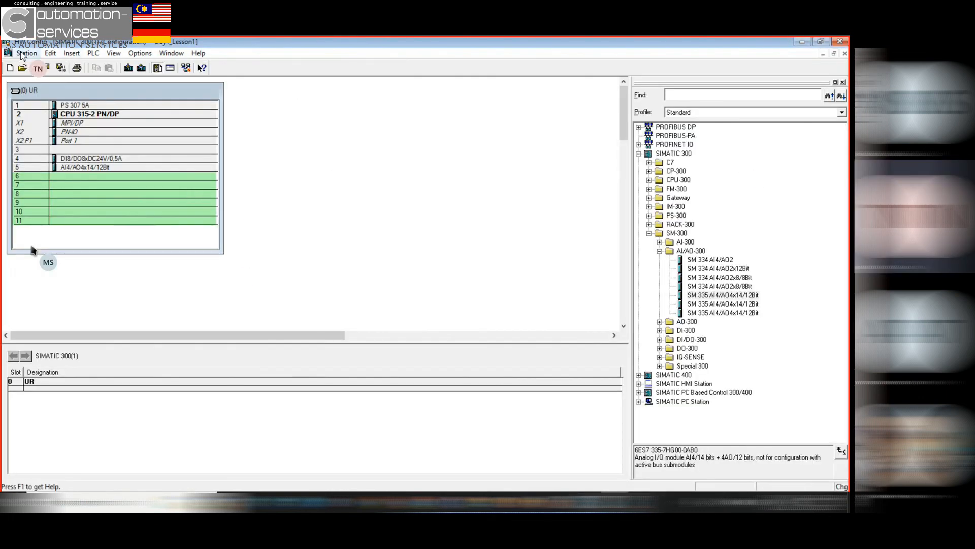
Save the station configuration without compiling it and switch to SIMATIC Manager
left_click(26, 54)
left_click(38, 118)
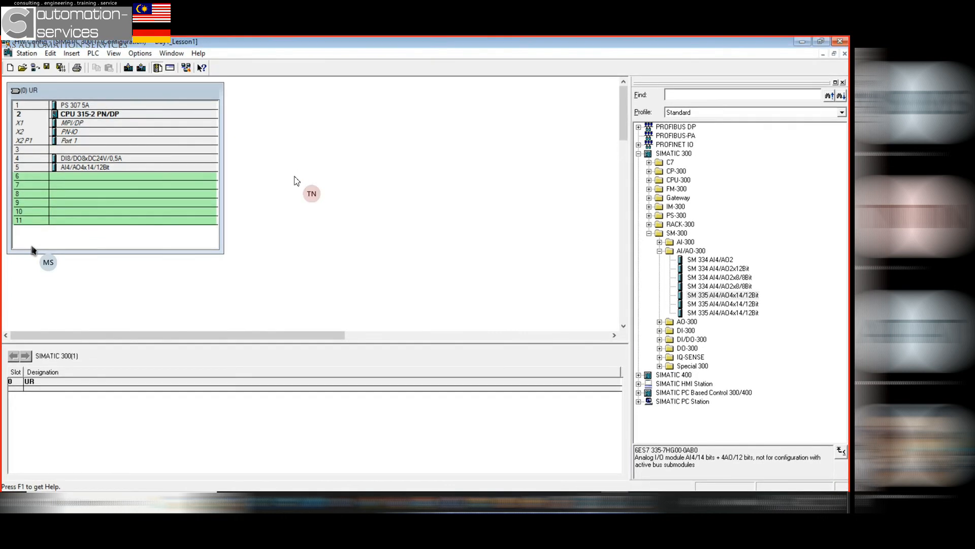
left_click(802, 41)
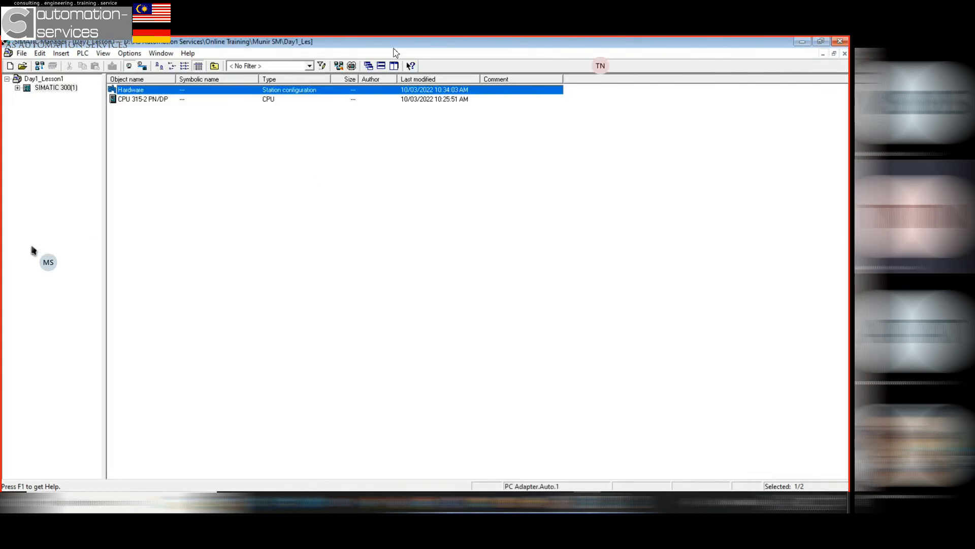
Expand the SIMATIC 300(1) station down to its S7 program, show the Blocks folder and select OB1
left_click(18, 88)
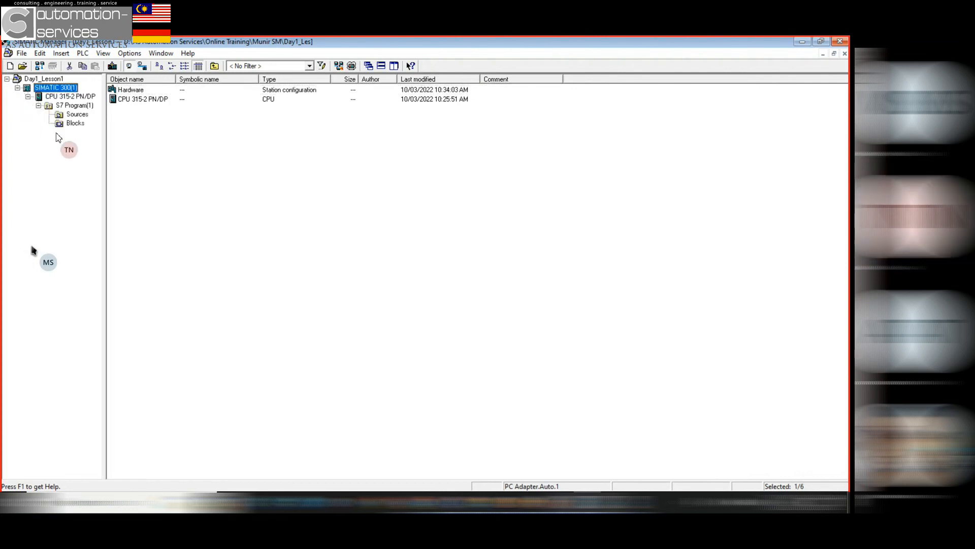
left_click(74, 124)
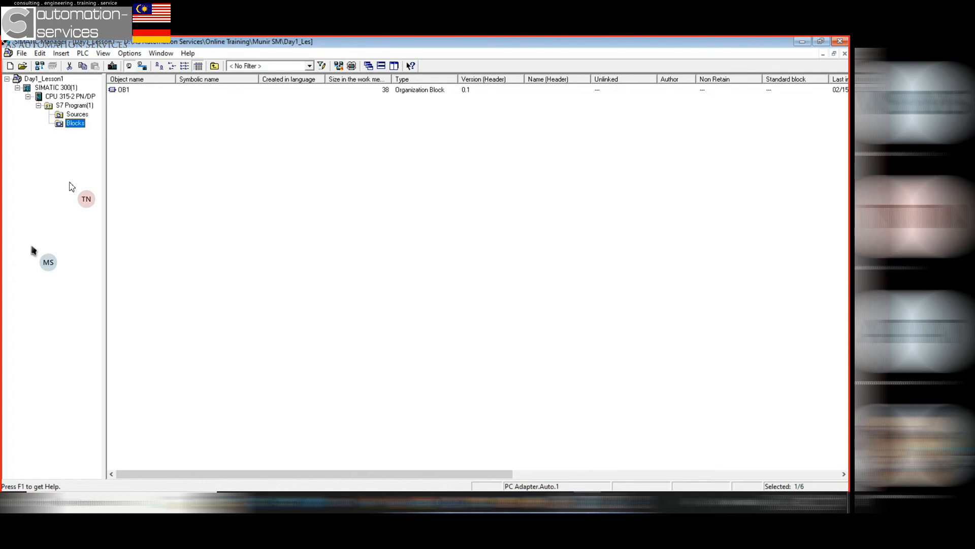
left_click(52, 88)
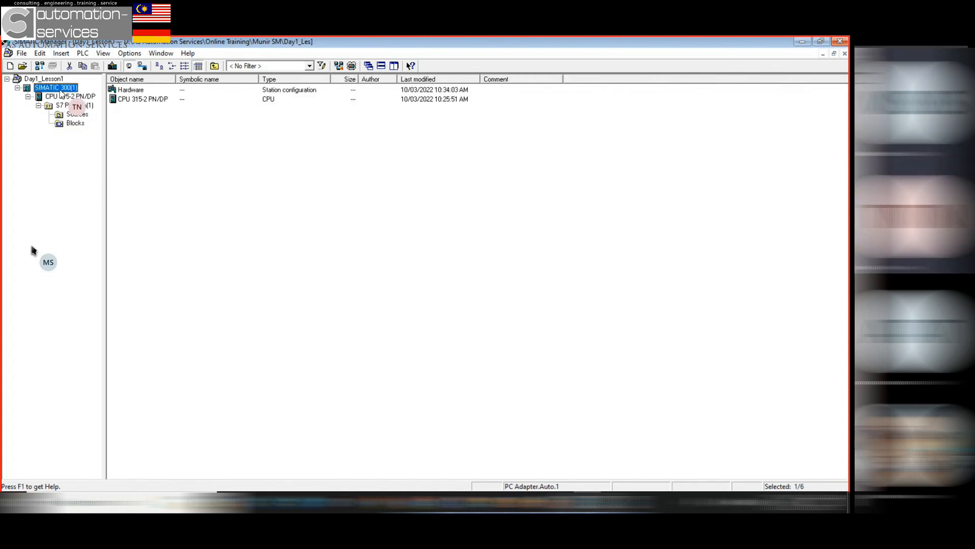
left_click(75, 124)
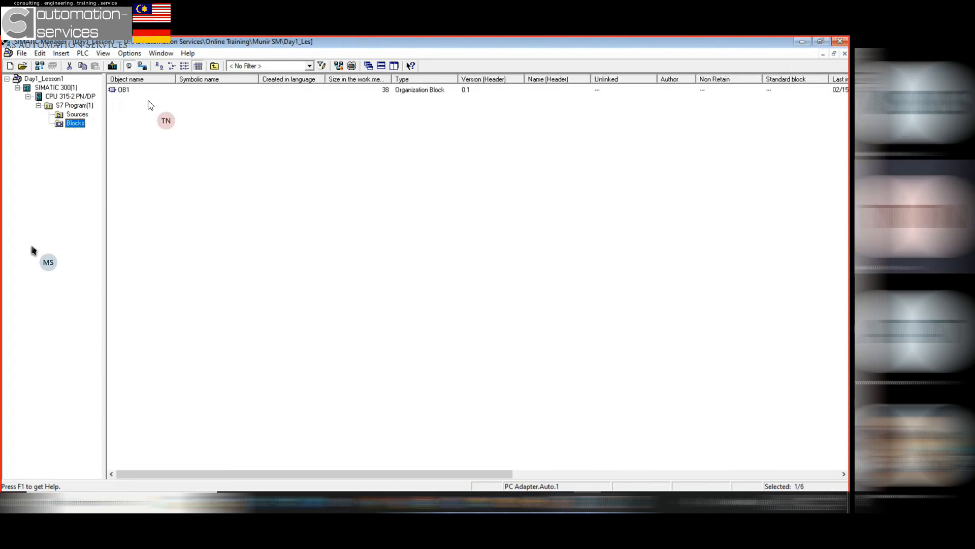
left_click(125, 92)
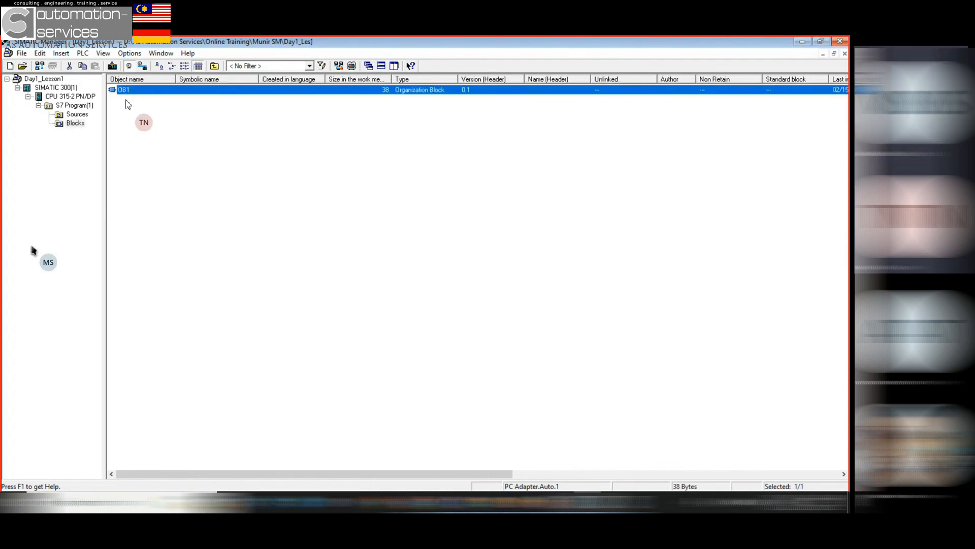
Save and compile the station configuration in HW Config, and return to the Blocks folder in SIMATIC Manager
left_click(617, 455)
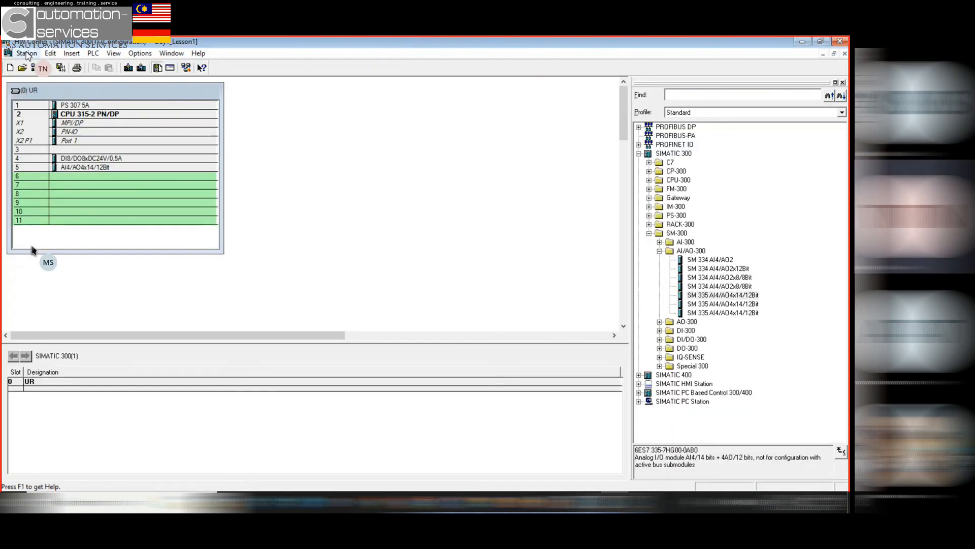
left_click(27, 53)
left_click(59, 131)
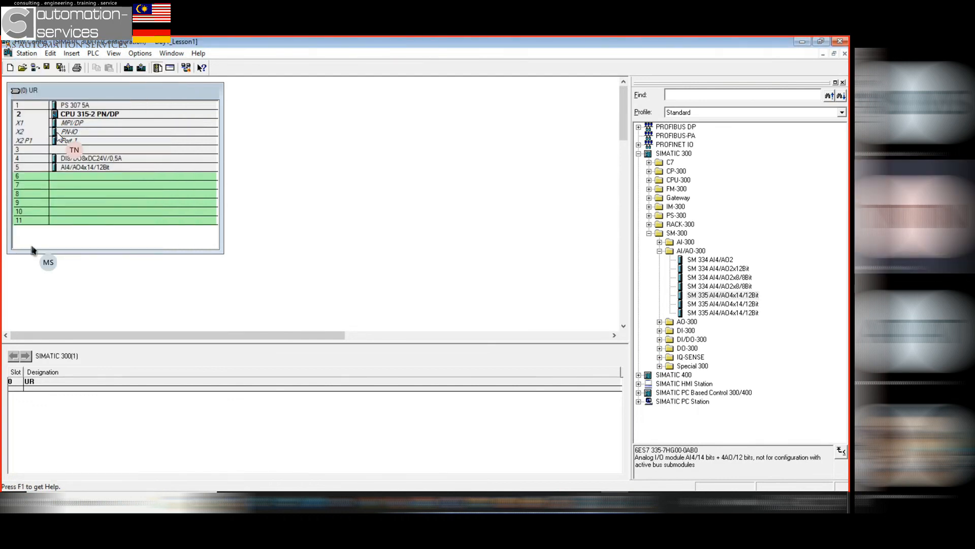
left_click(799, 45)
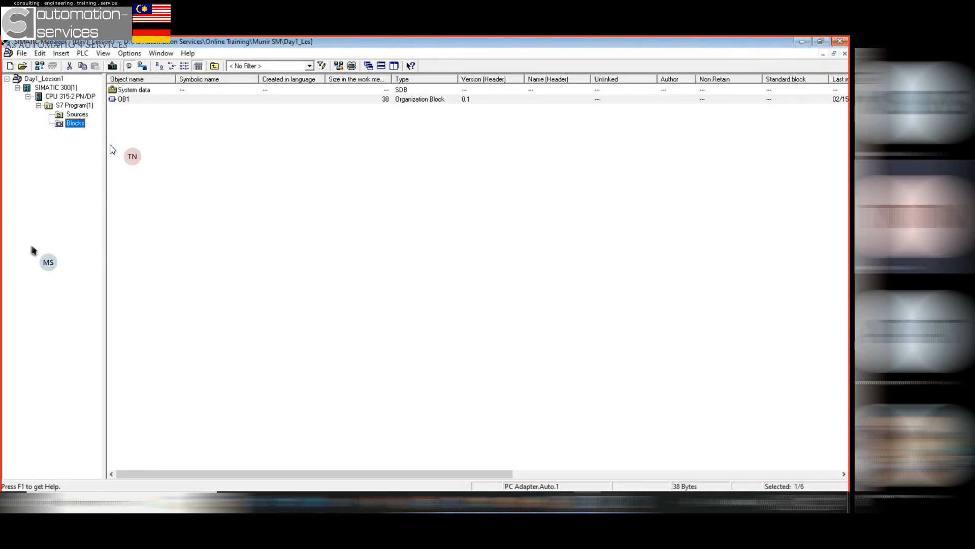
Select the System data object in the Blocks folder to examine it
left_click(131, 92)
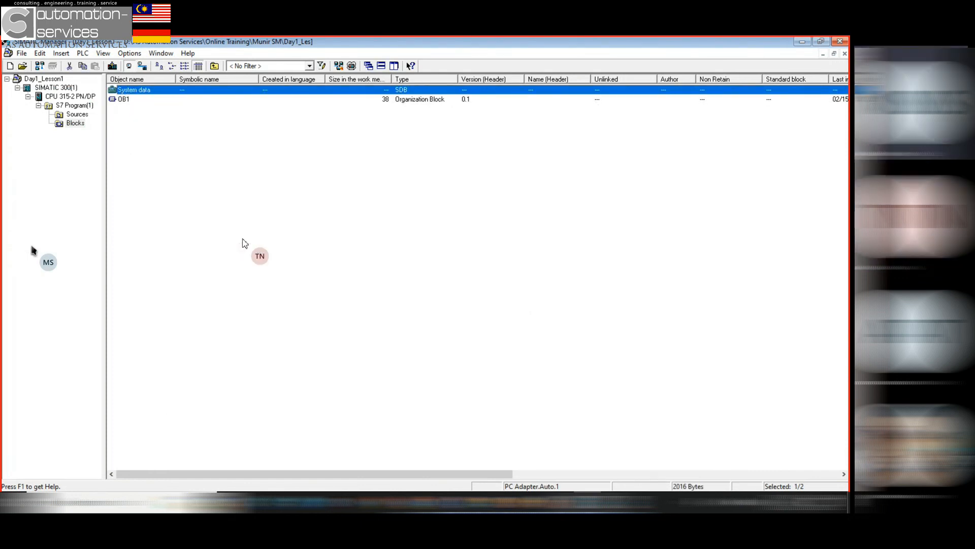
left_click(159, 144)
left_click(123, 92)
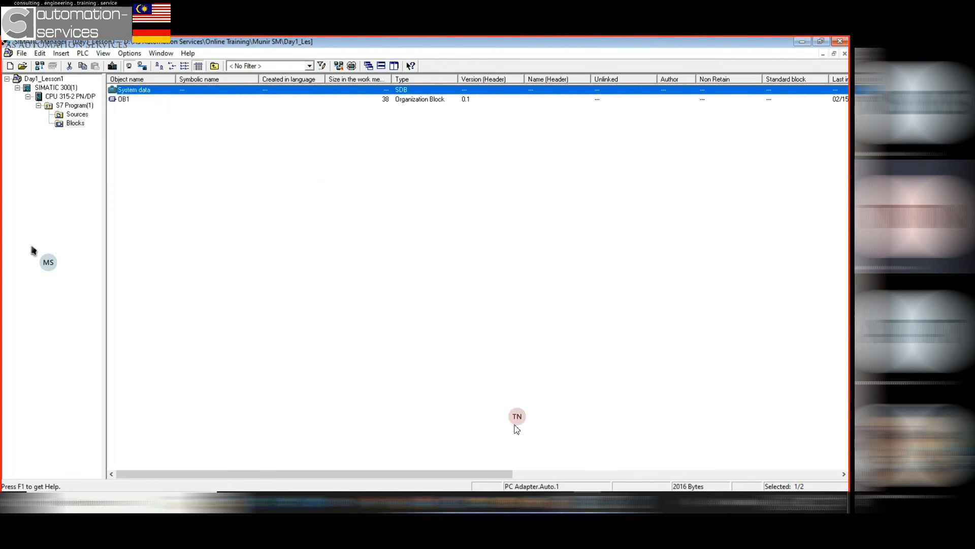
Switch to HW Config and save and compile the station configuration
left_click(613, 502)
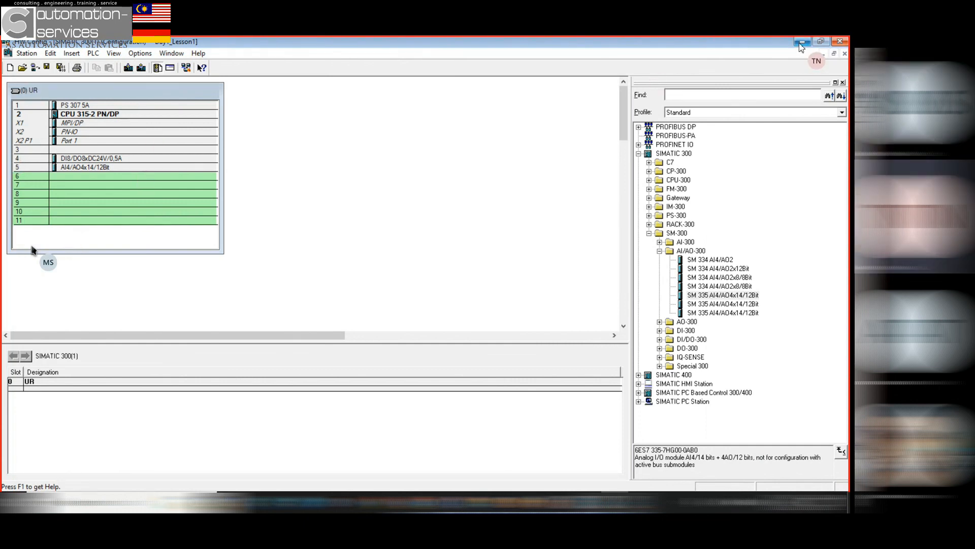
left_click(26, 53)
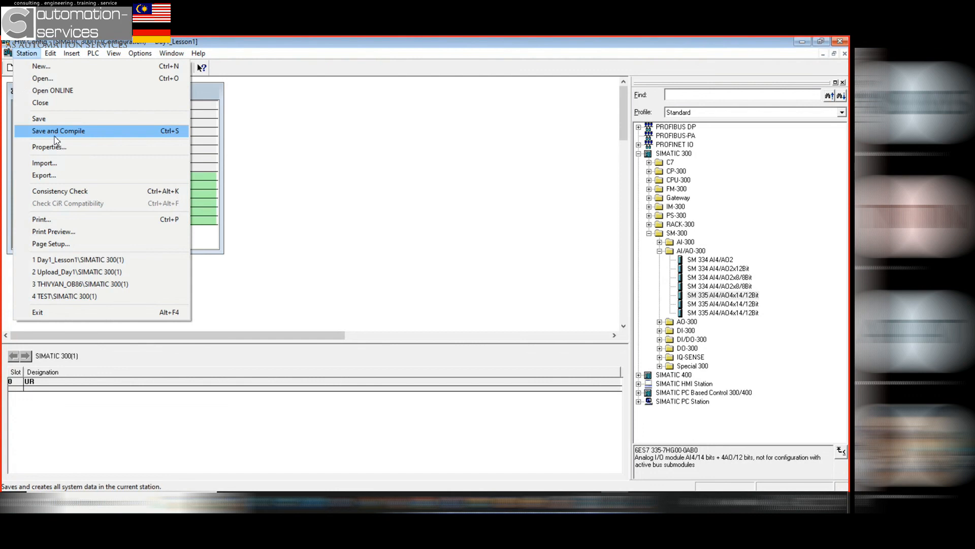
left_click(55, 139)
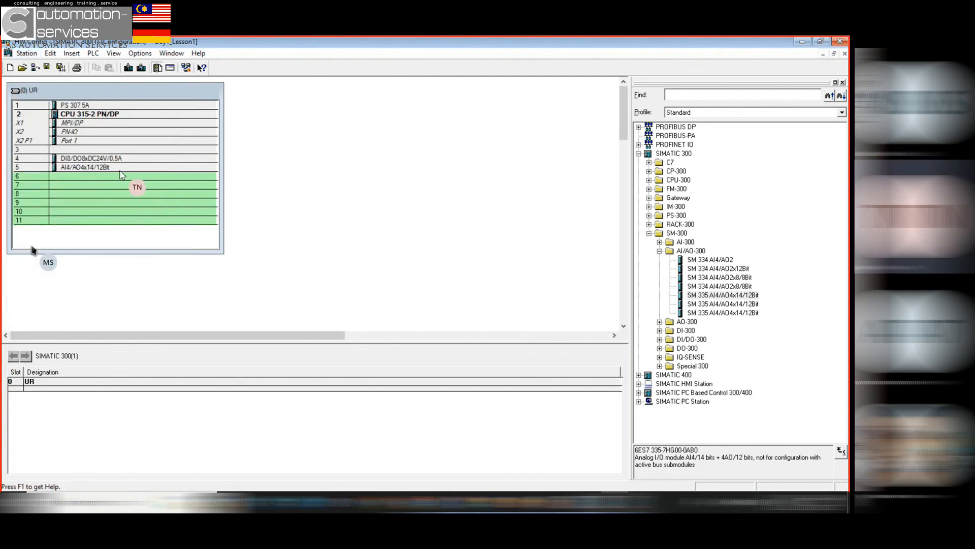
Narrow the rack window, collapse the SM-300 catalog folder, and select the DI8/DO8xDC24V/0,5A module in slot 4
left_click_drag(226, 180, 204, 179)
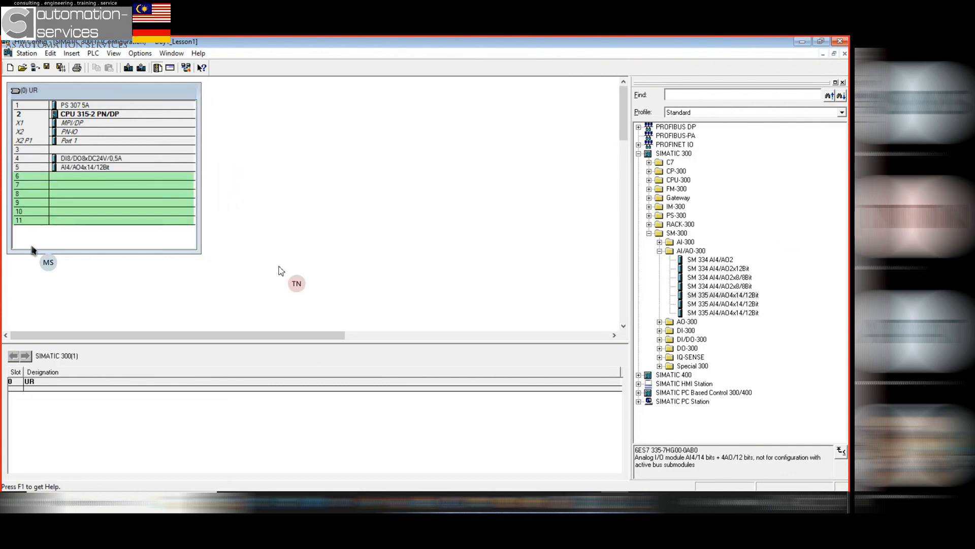
left_click(649, 233)
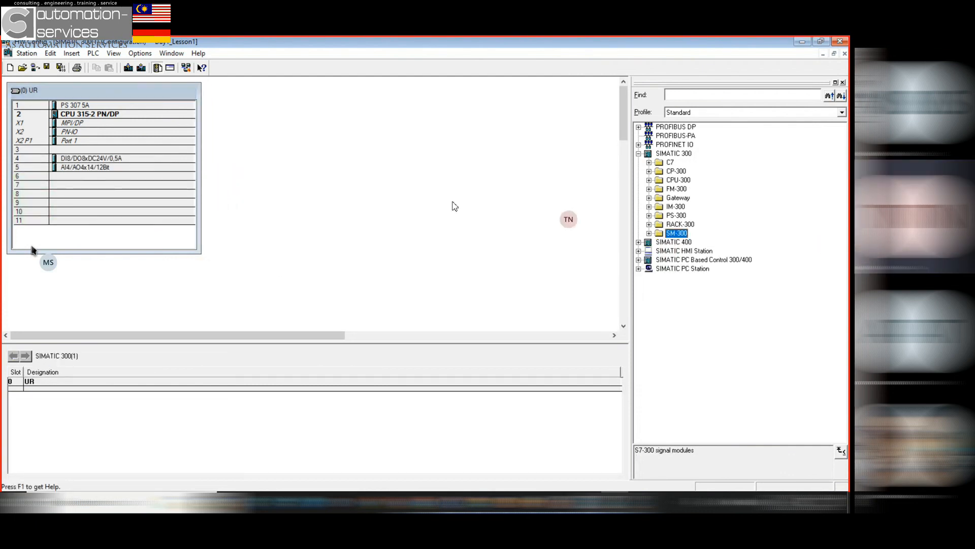
left_click(87, 177)
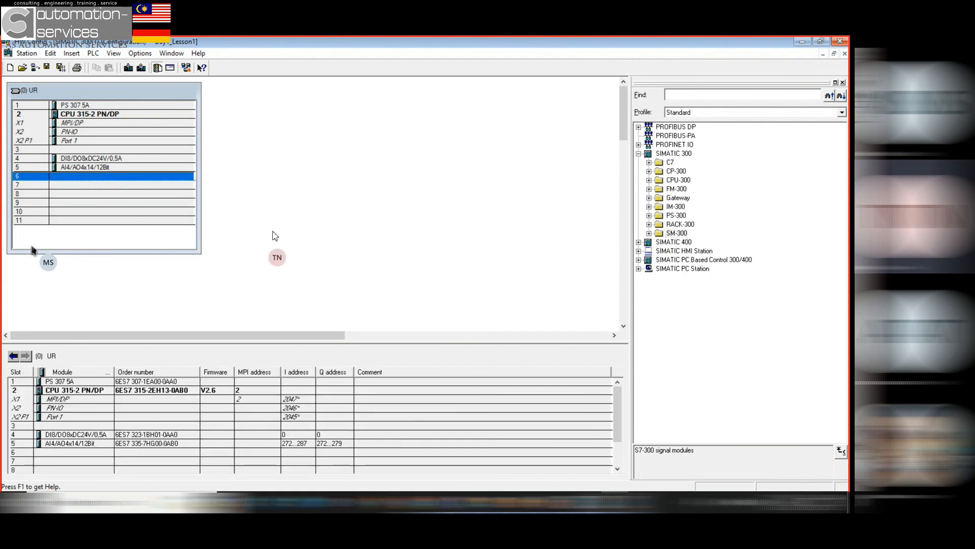
left_click(90, 159)
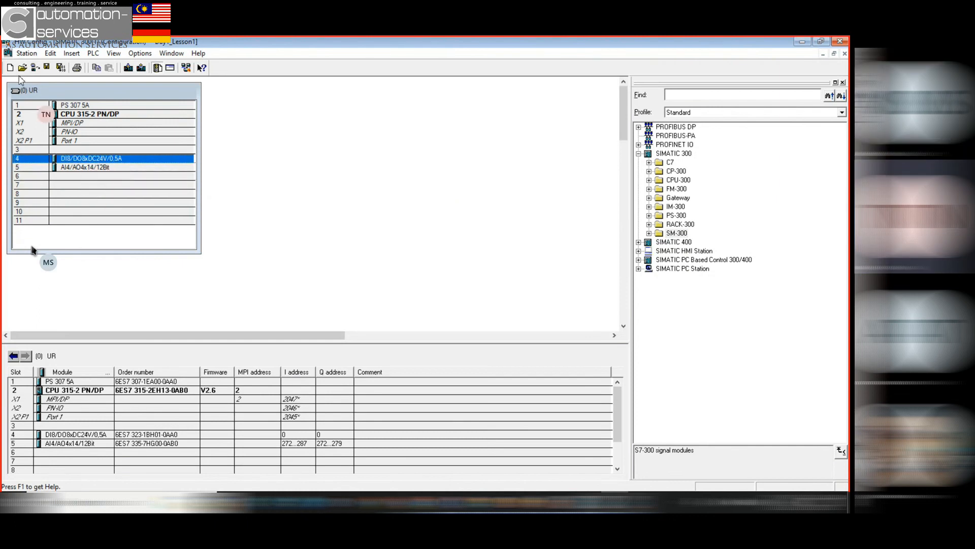
Save and compile the station once more and return to SIMATIC Manager
left_click(26, 53)
left_click(33, 132)
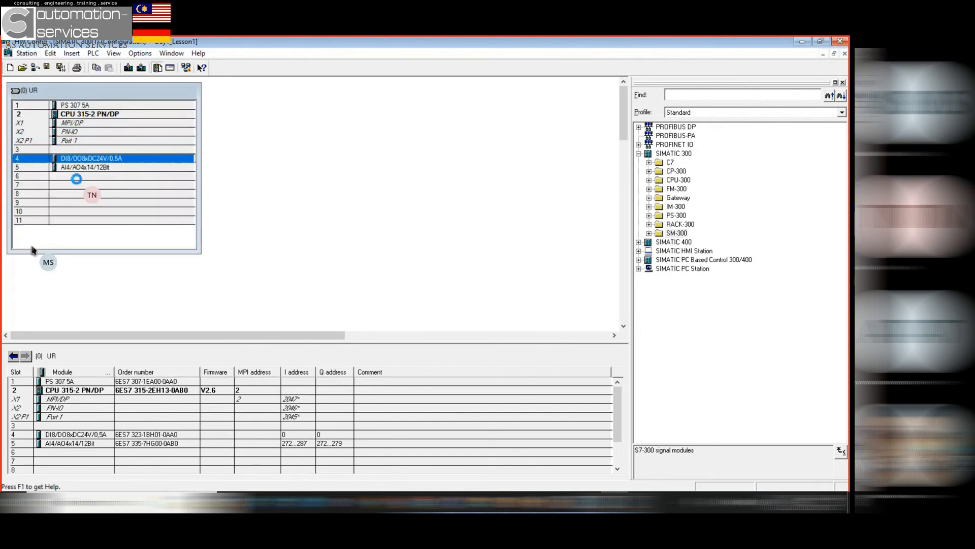
left_click(801, 42)
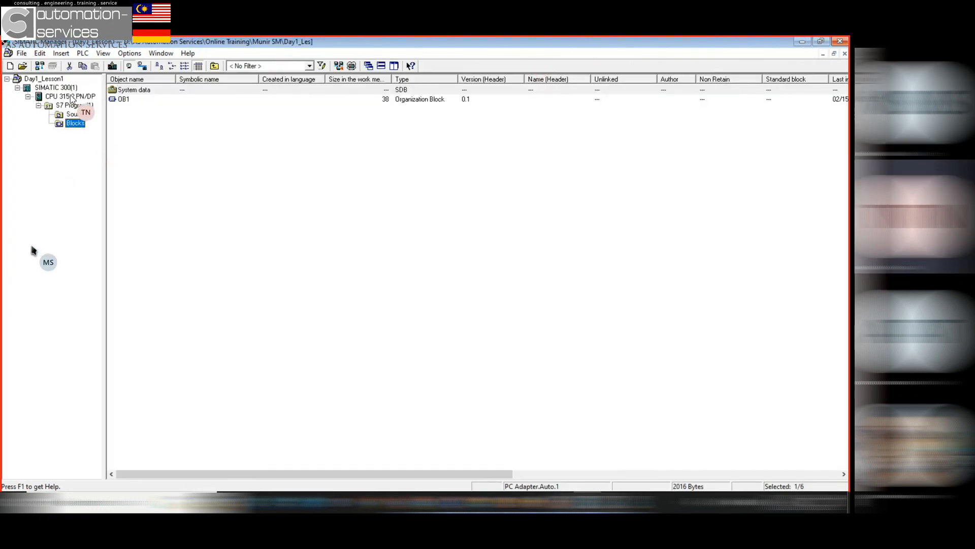
Examine the CPU 315-2 PN/DP contents and the System data and OB1 objects in its Blocks folder
left_click(71, 96)
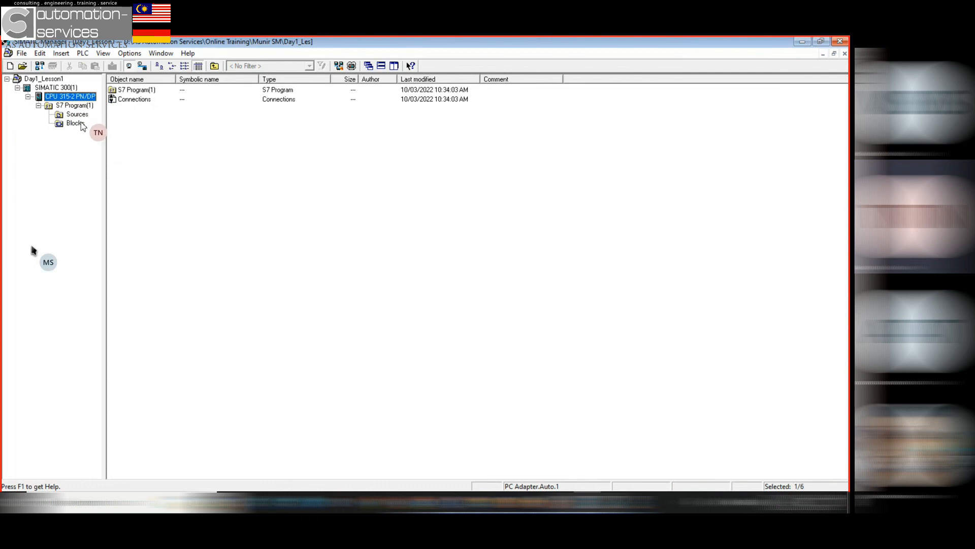
left_click(76, 123)
left_click(127, 91)
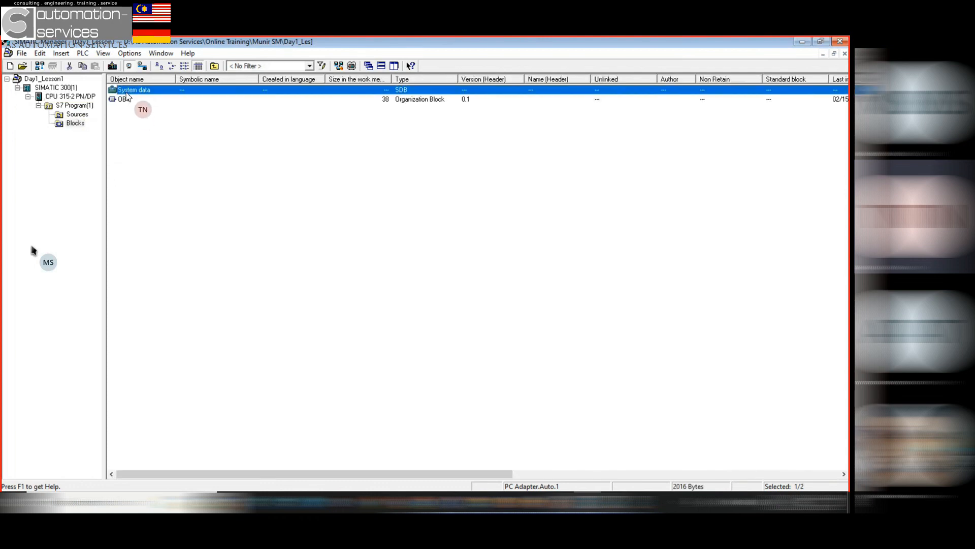
left_click(131, 118)
left_click(127, 104)
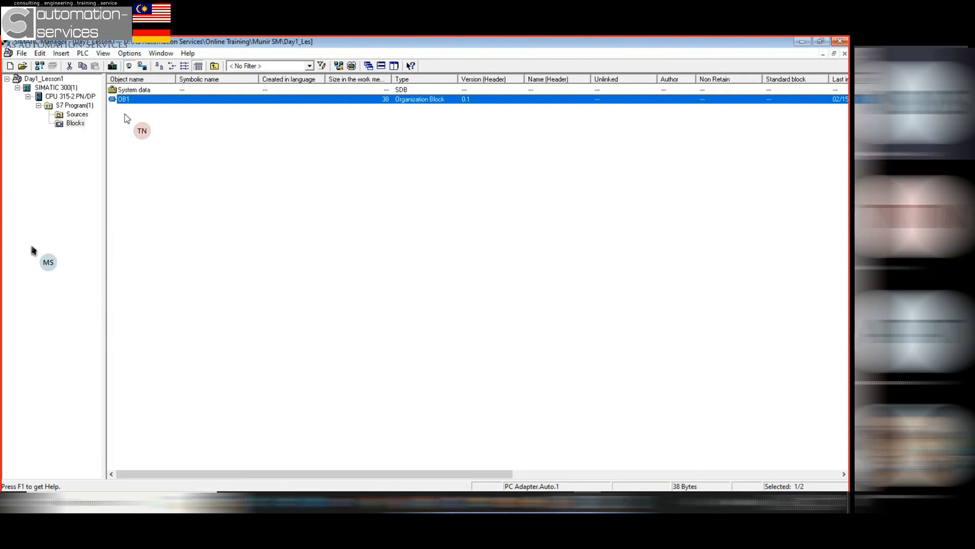
left_click(126, 117)
left_click(128, 101)
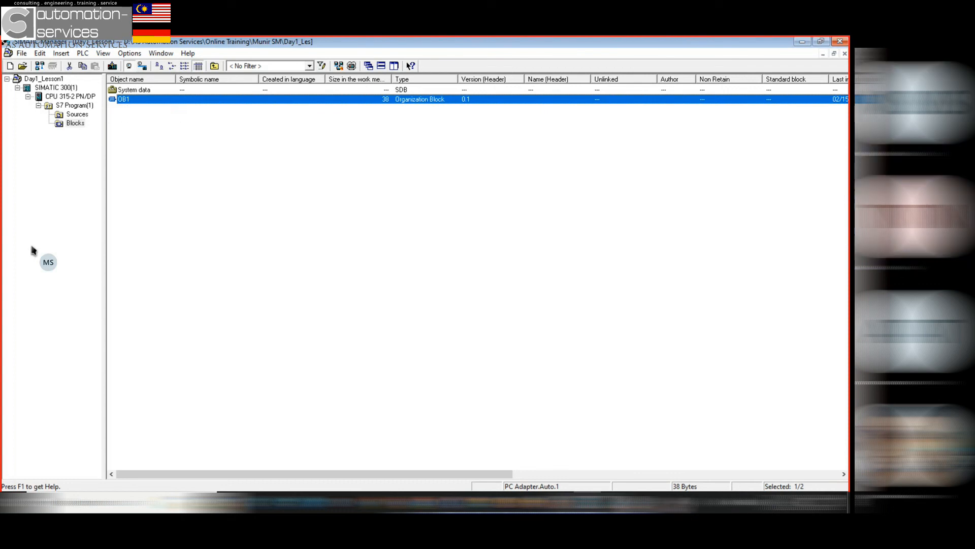
Switch to HW Config, shorten the rack window to end at slot 7, and return to SIMATIC Manager
left_click(615, 503)
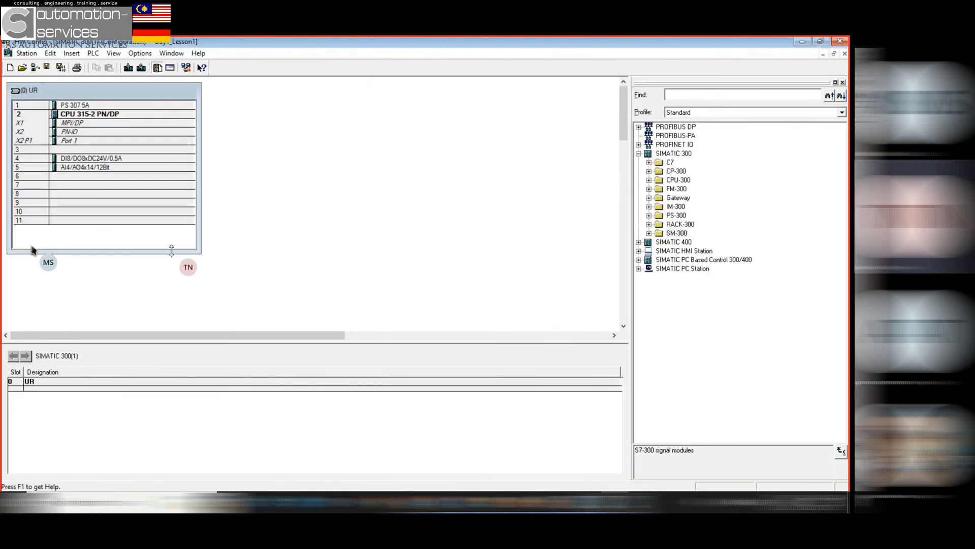
left_click_drag(172, 251, 183, 194)
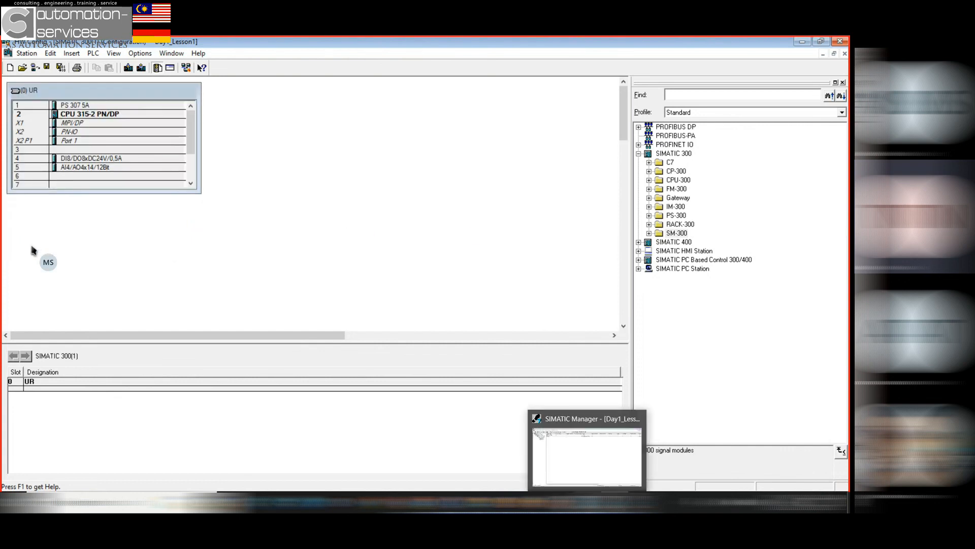
left_click(588, 506)
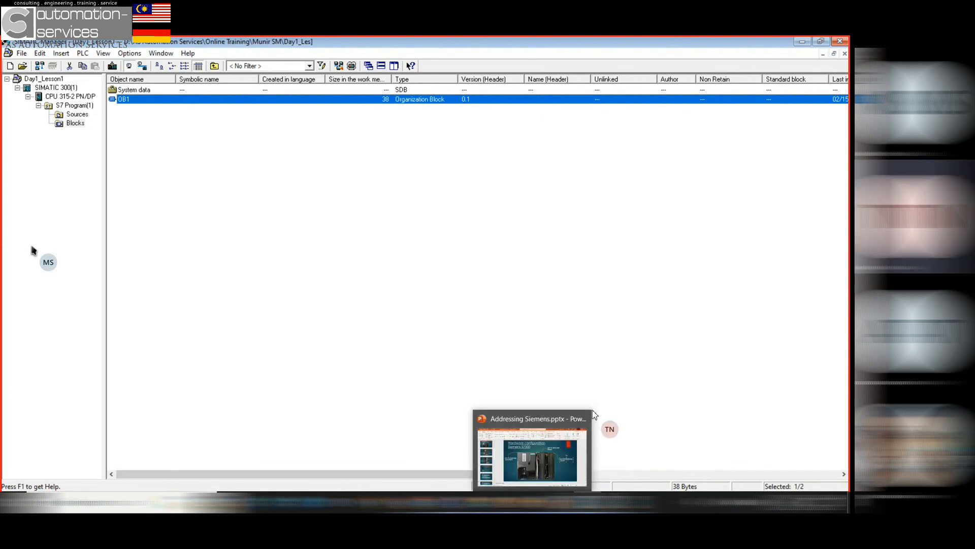
left_click(555, 371)
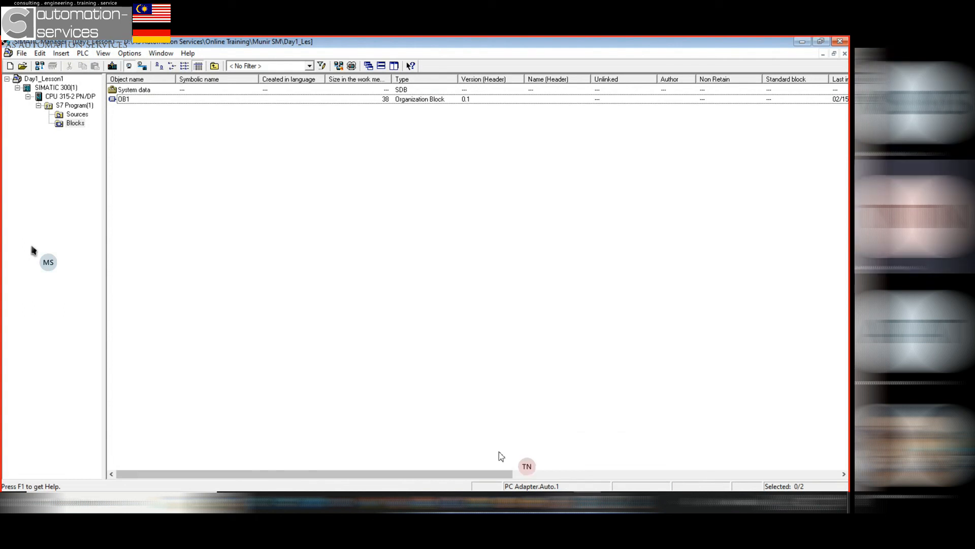
Switch to HW Config and start downloading the station configuration with CPU 315-2 PN/DP as the target module
mouse_move(574, 495)
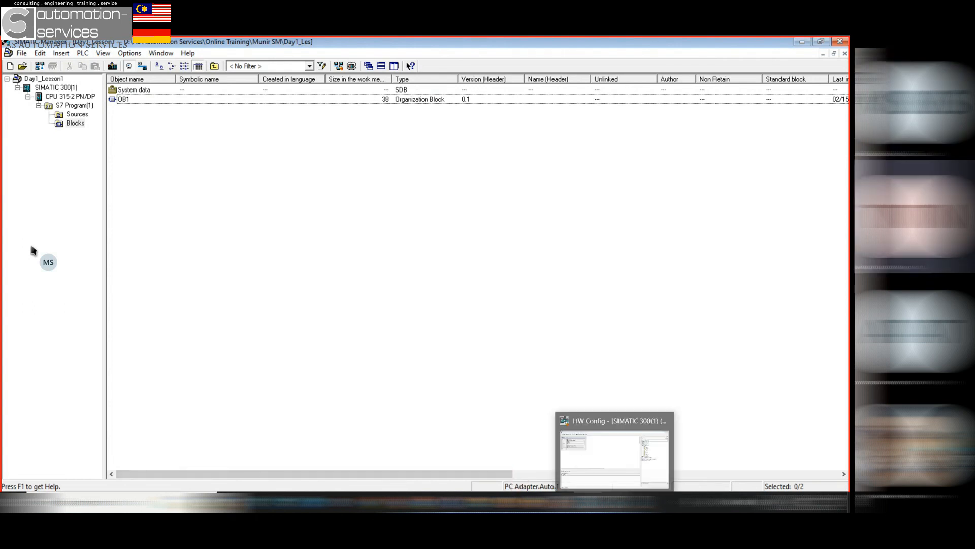
left_click(613, 447)
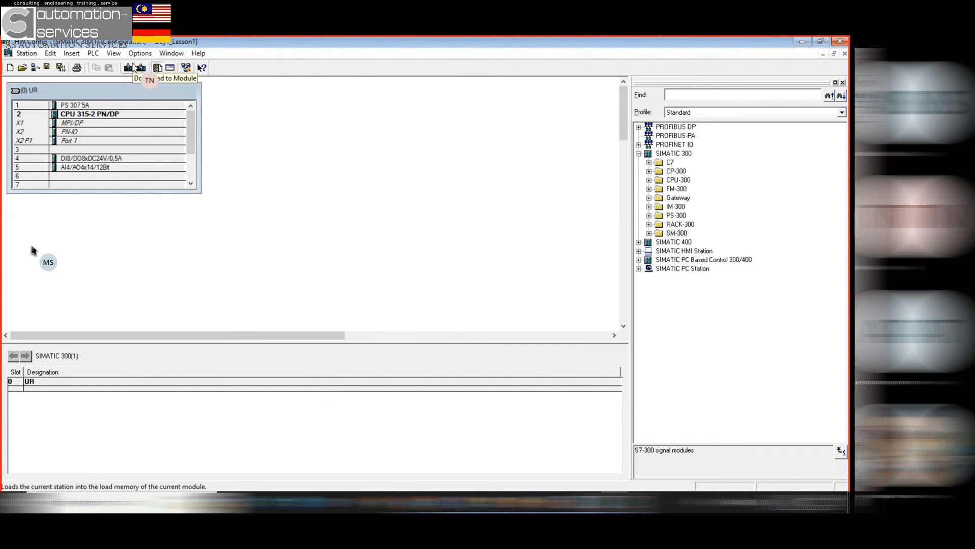
left_click(93, 52)
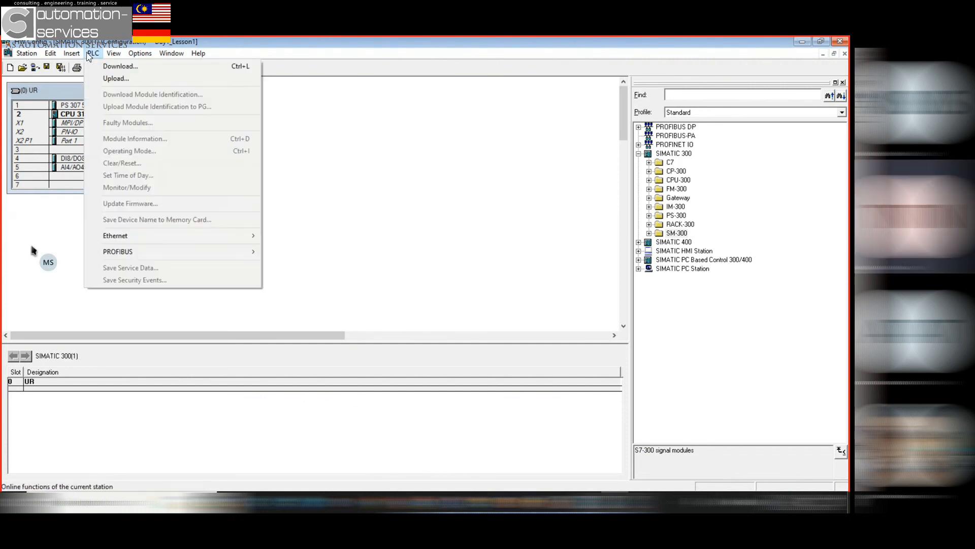
left_click(154, 68)
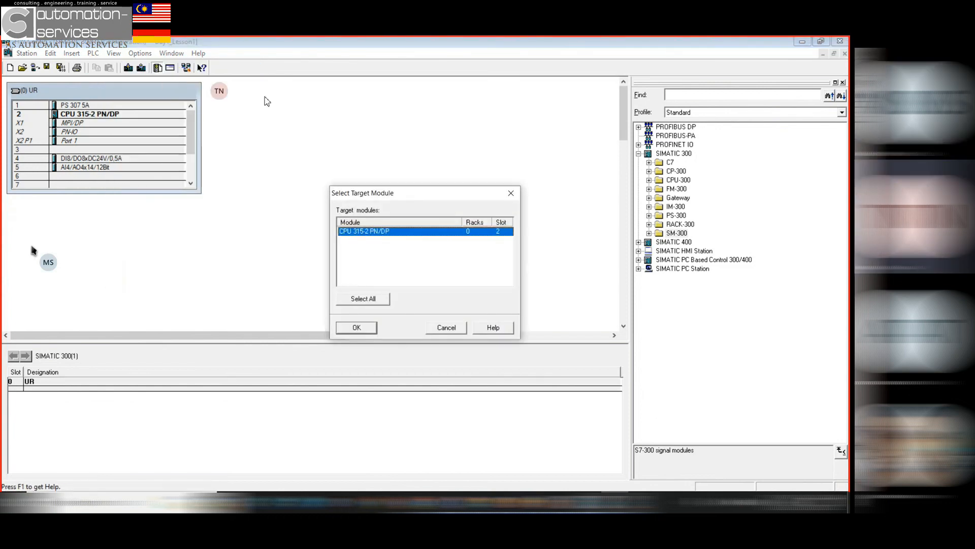
left_click_drag(403, 193, 372, 125)
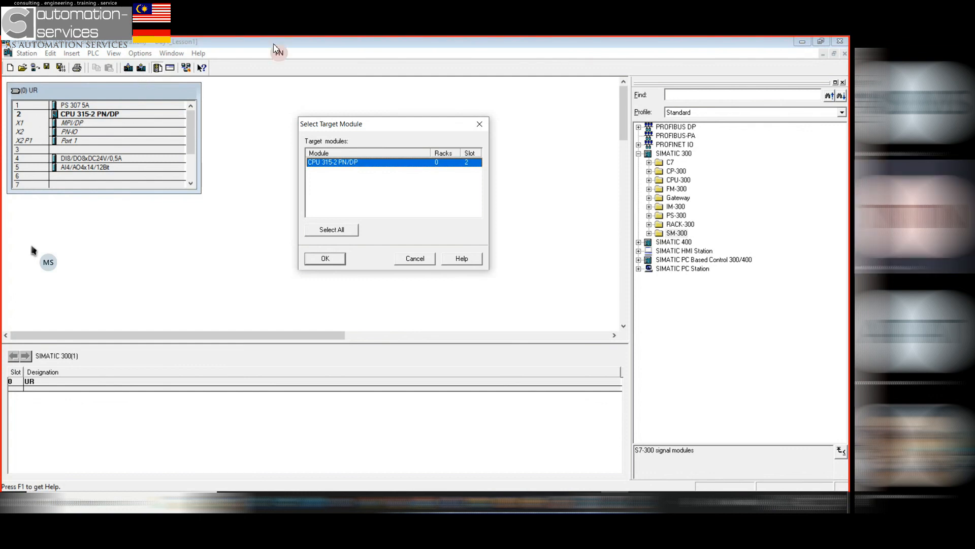
left_click(341, 258)
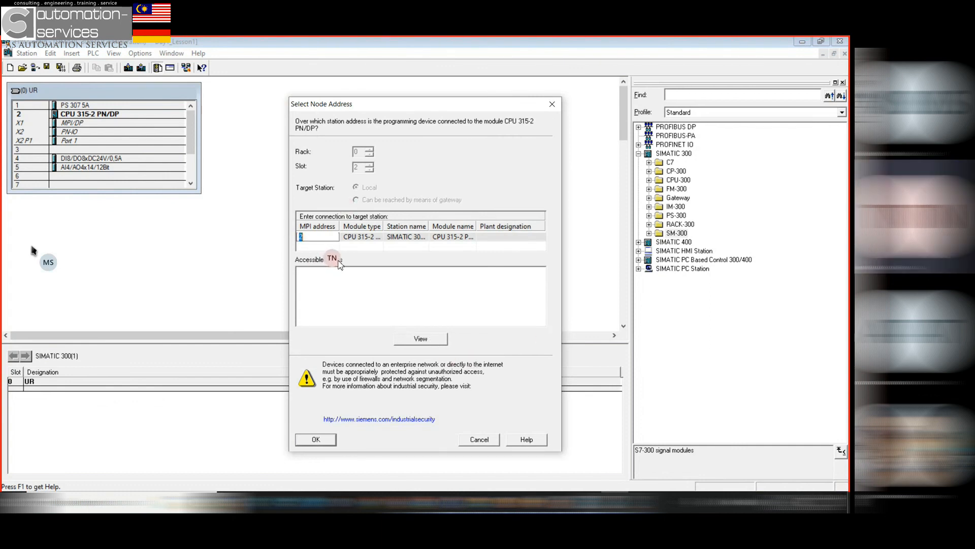
List the accessible nodes and confirm the CPU 315-2 node at MPI address 2 as the download connection
left_click(428, 340)
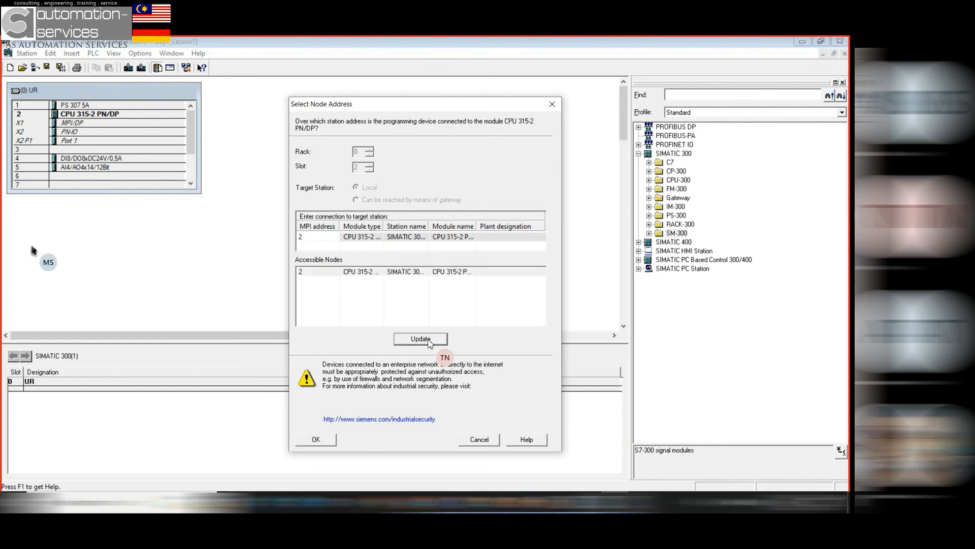
left_click(316, 275)
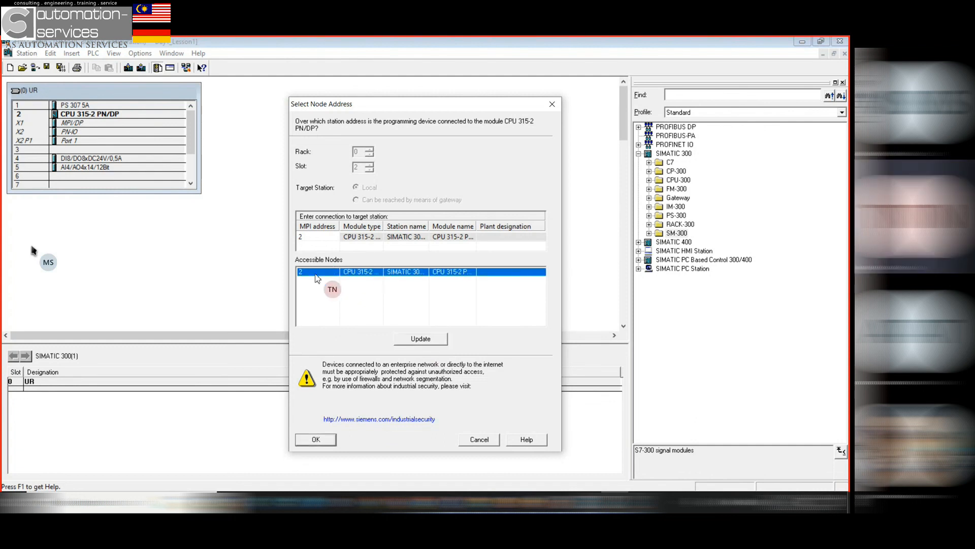
left_click(330, 441)
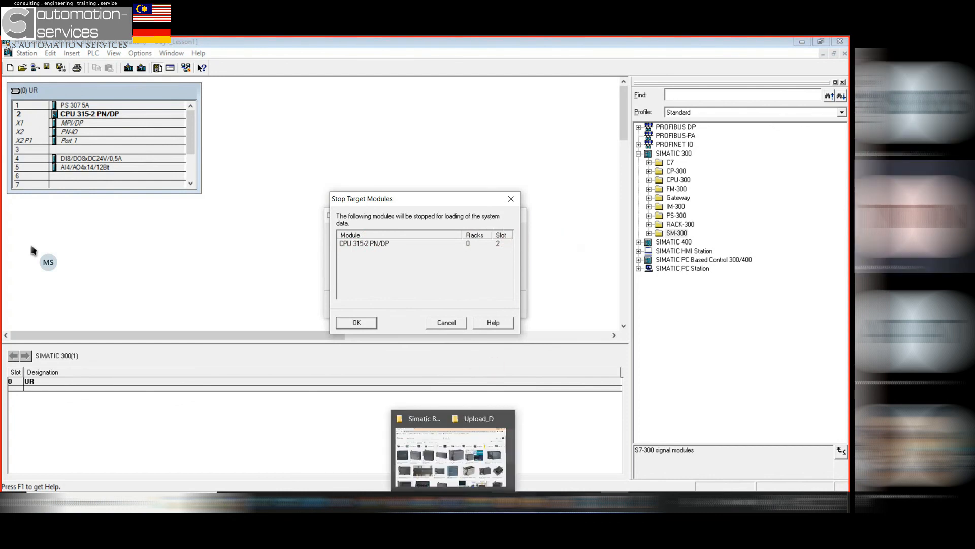
Check the PLC in the Iriun Webcam view, and confirm stopping CPU 315-2 PN/DP to load the system data
left_click(478, 502)
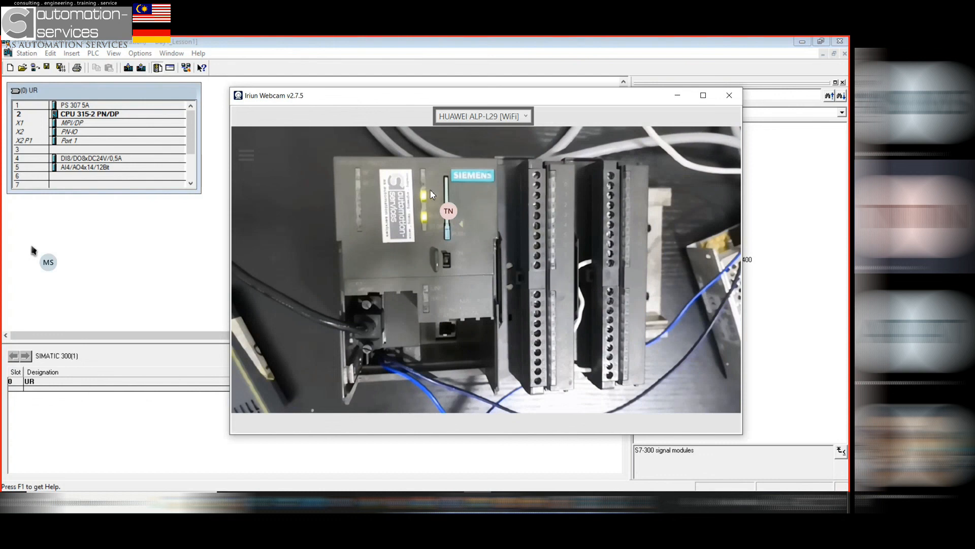
left_click(678, 96)
left_click(375, 323)
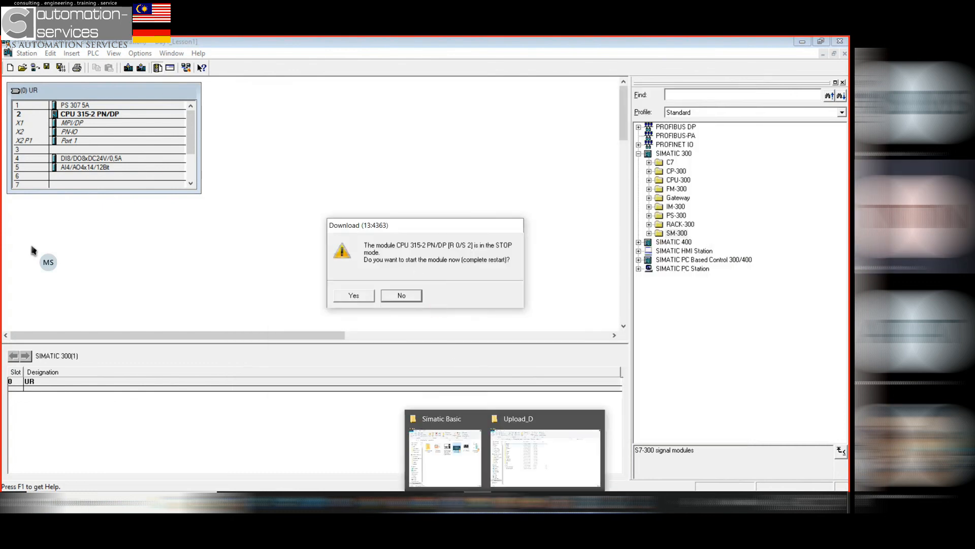
Check the PLC's status LEDs and modules in the Iriun Webcam view, and start the CPU with a complete restart
left_click(616, 502)
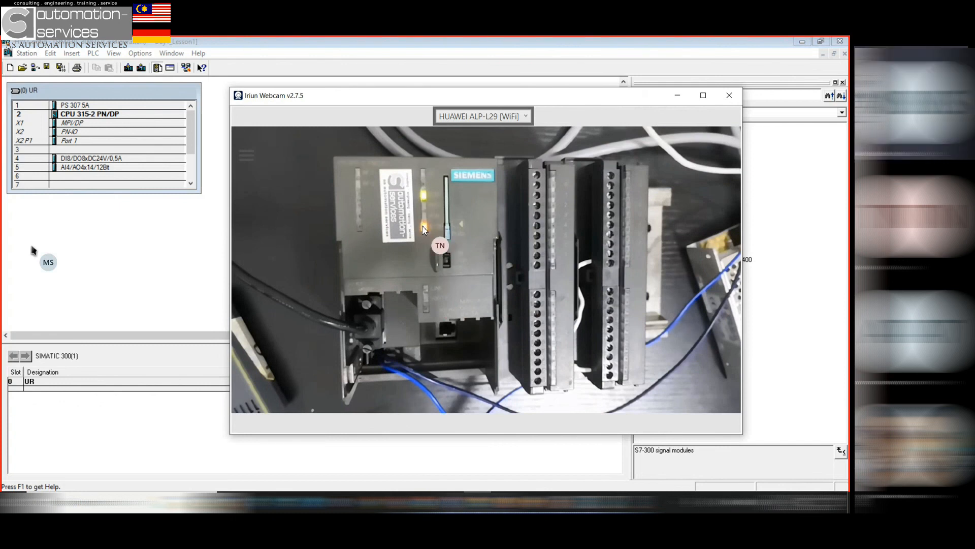
left_click(674, 95)
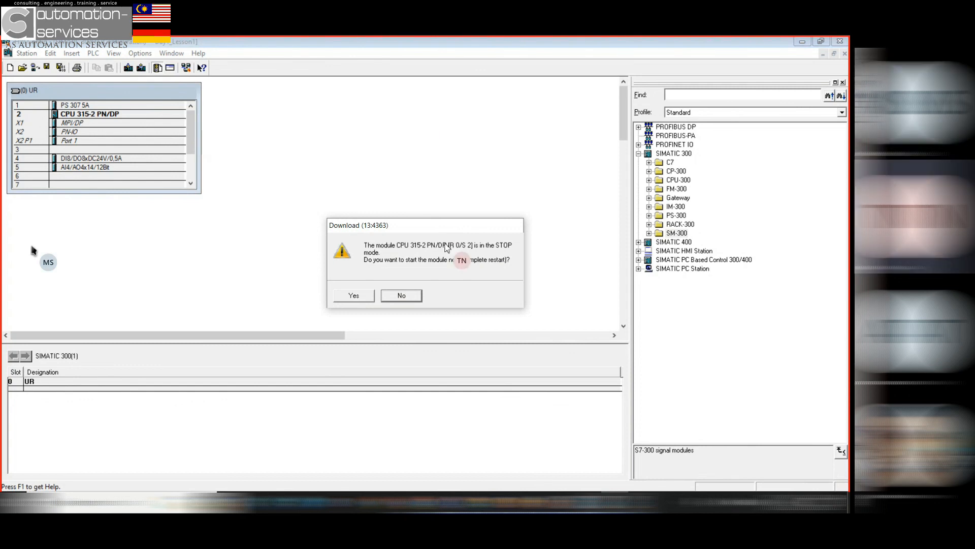
left_click(477, 502)
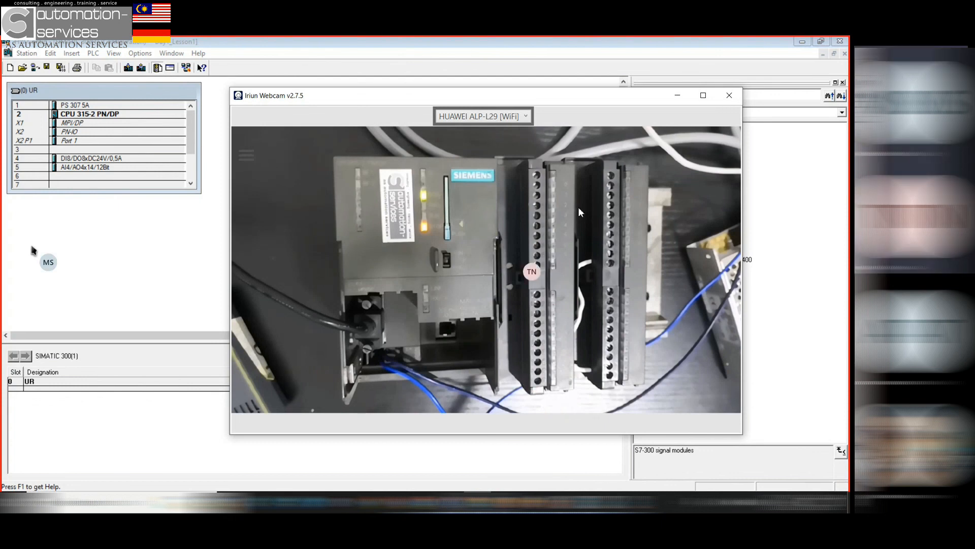
left_click(677, 95)
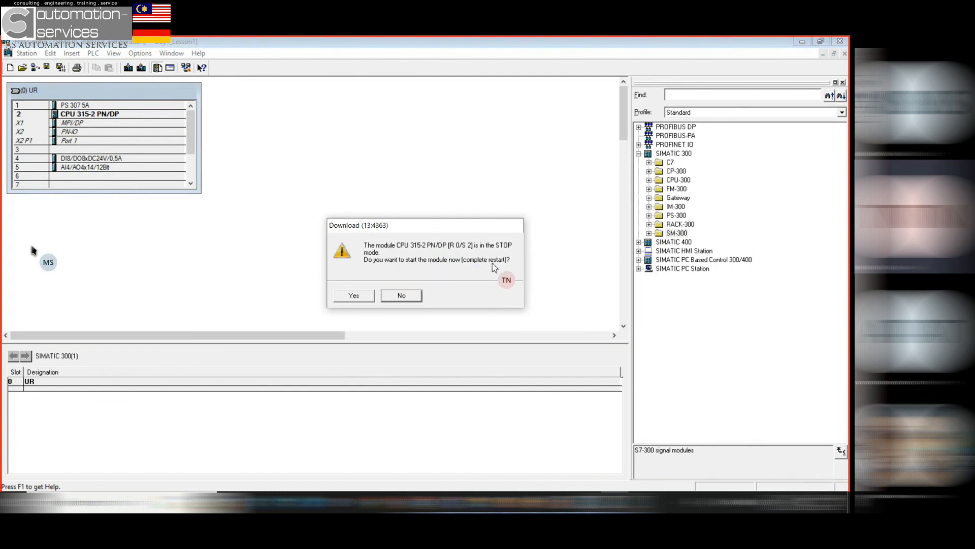
left_click(368, 295)
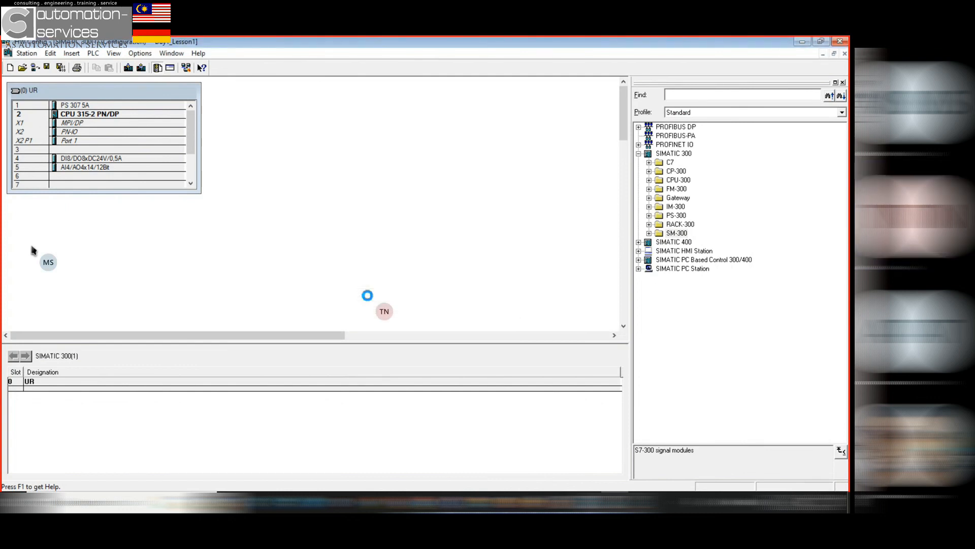
Compare the PLC's status LEDs and modules in the Iriun Webcam view with the configured rack's module list, and minimize the webcam view
left_click(479, 502)
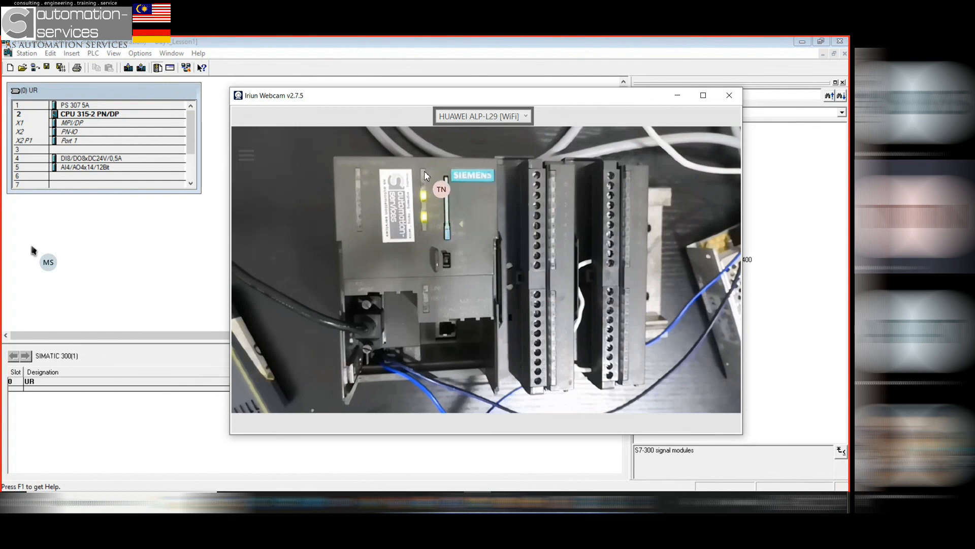
left_click(67, 177)
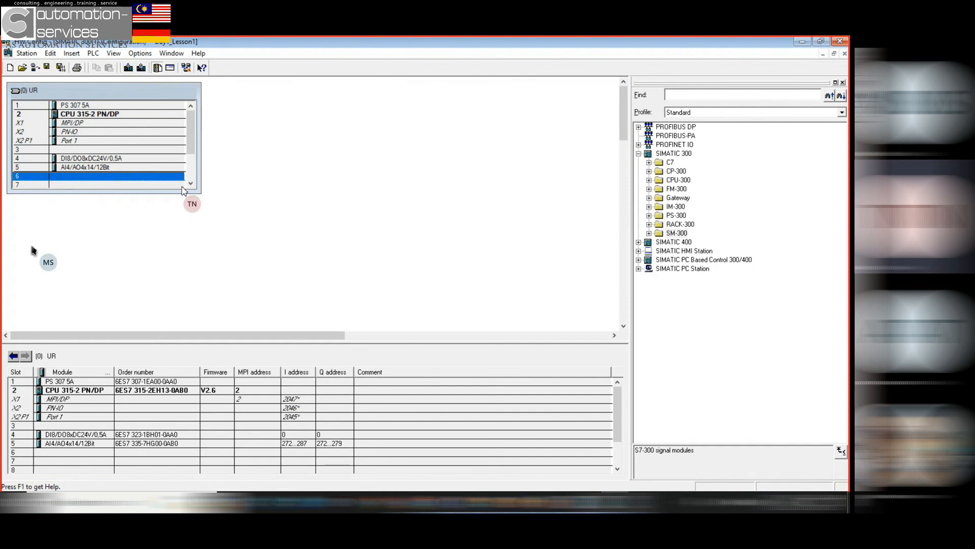
left_click(479, 503)
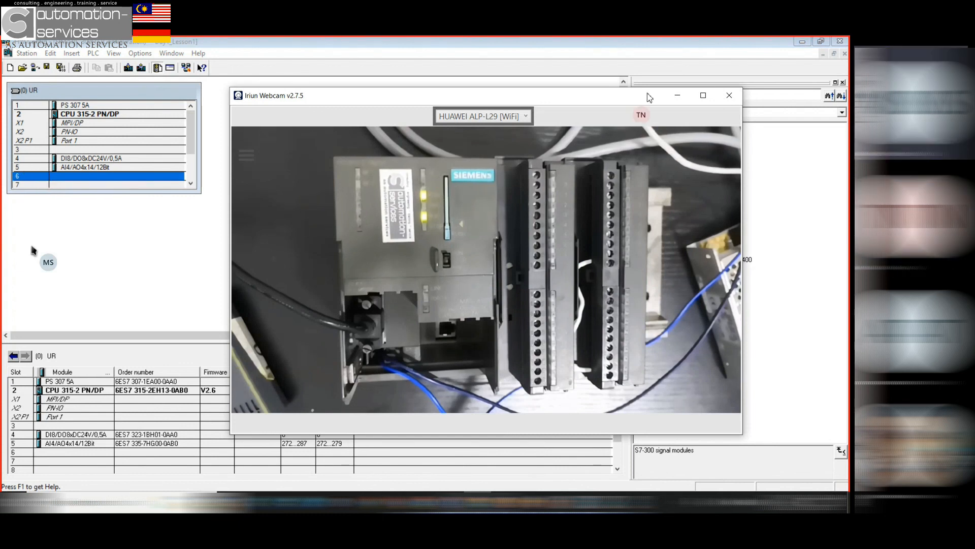
left_click(677, 96)
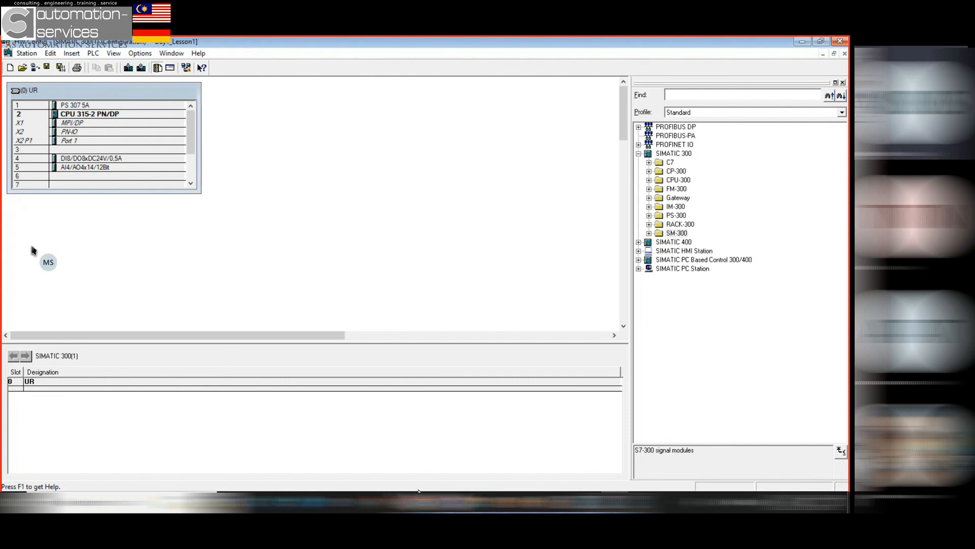
Switch to the Simatic Manager training meeting window in Microsoft Teams
mouse_move(422, 508)
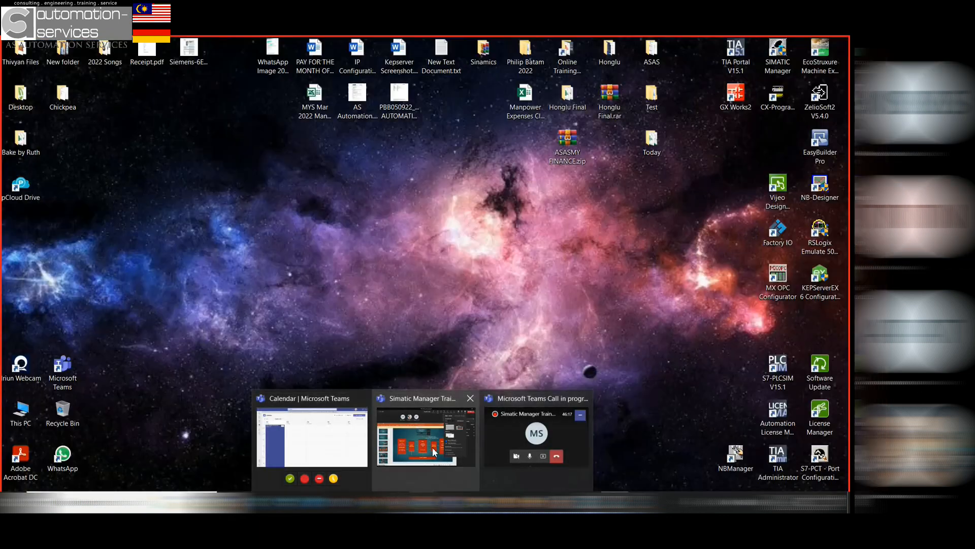
left_click(432, 451)
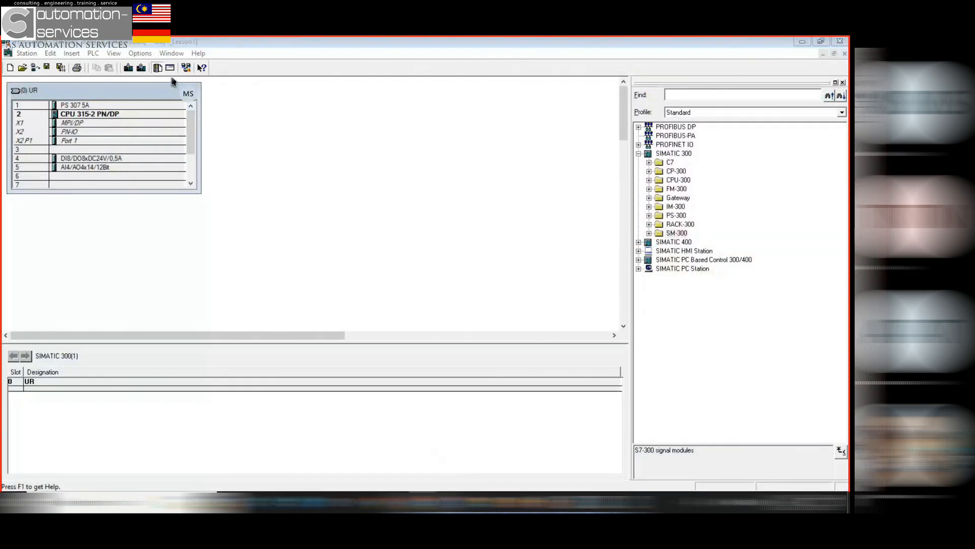